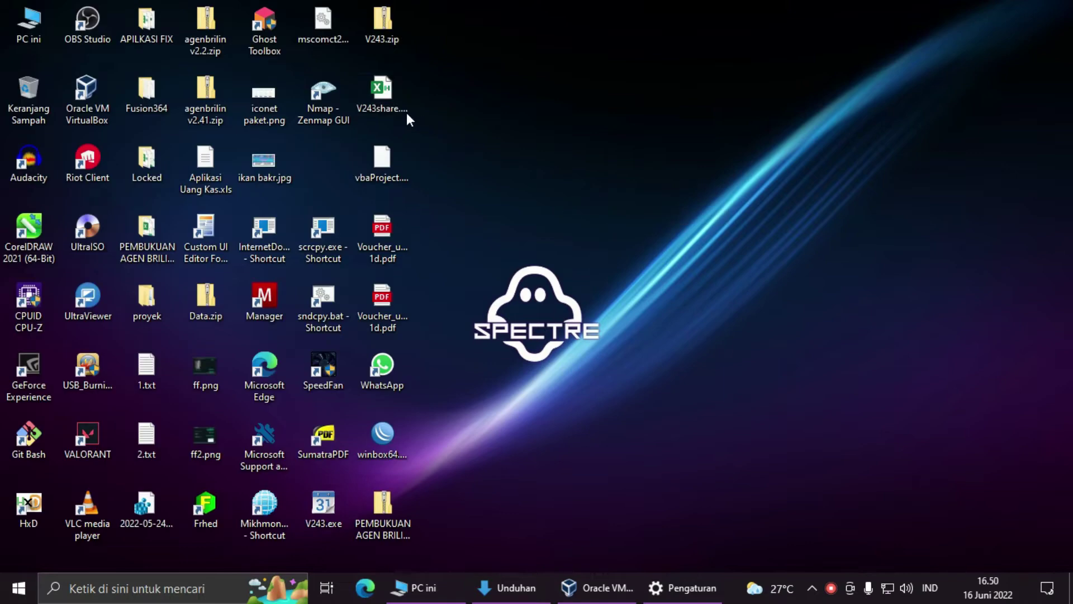
Step: Refresh the desktop three times from its right-click menu
right_click(604, 163)
left_click(630, 203)
right_click(569, 167)
left_click(603, 215)
right_click(579, 179)
left_click(605, 221)
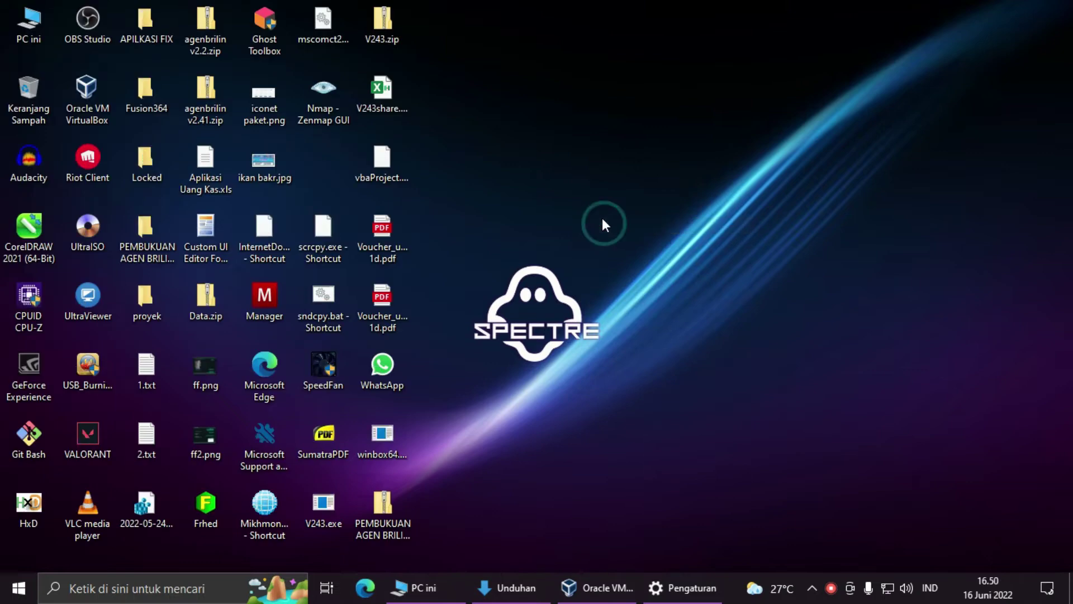
Step: Select the V243share.xlsb workbook, refresh the desktop again, and open the workbook
left_click(386, 100)
right_click(489, 110)
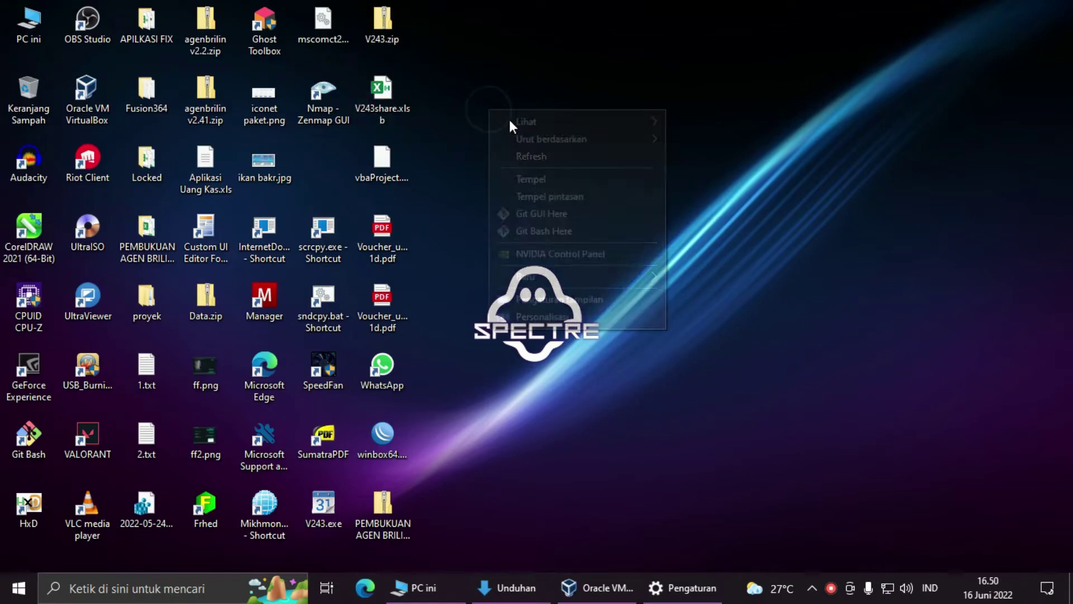
left_click(556, 159)
left_click(401, 112)
double_click(403, 115)
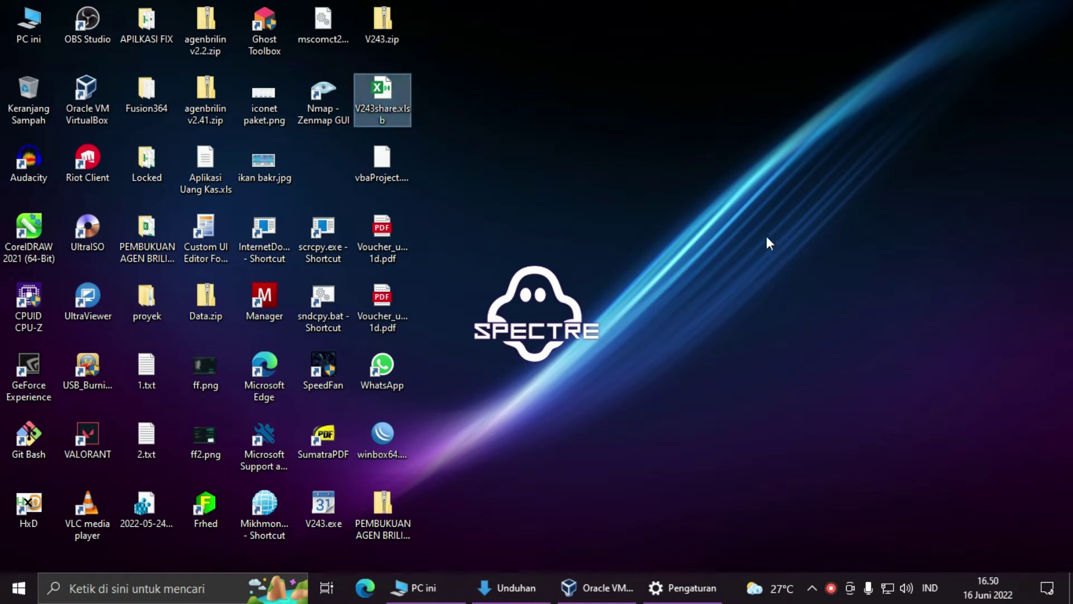
Step: Refresh the desktop, then bring up the temporary files Settings window and close it
right_click(753, 237)
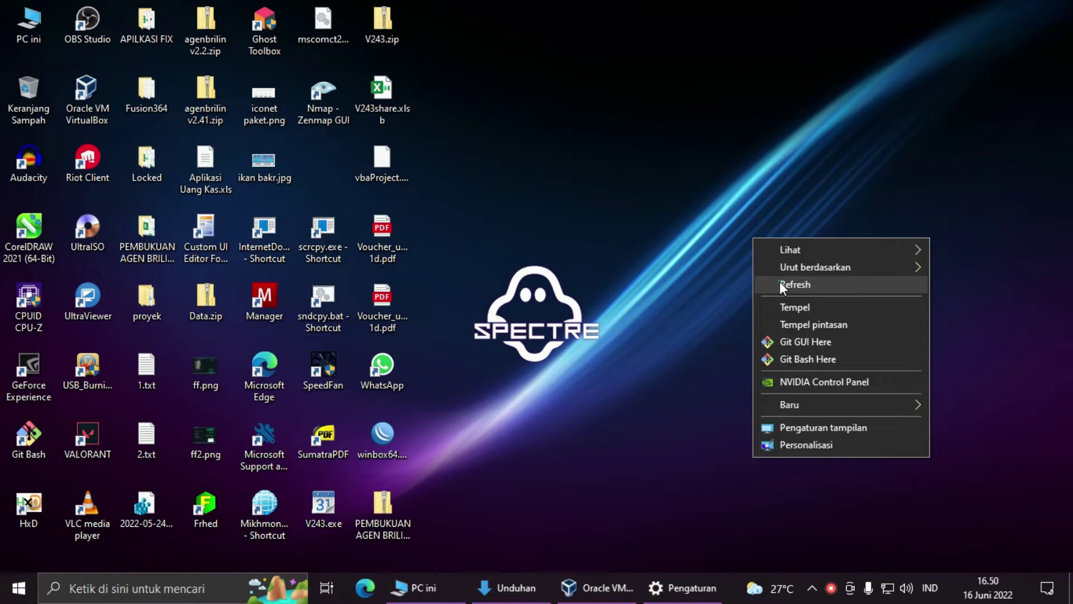
left_click(780, 282)
left_click(692, 587)
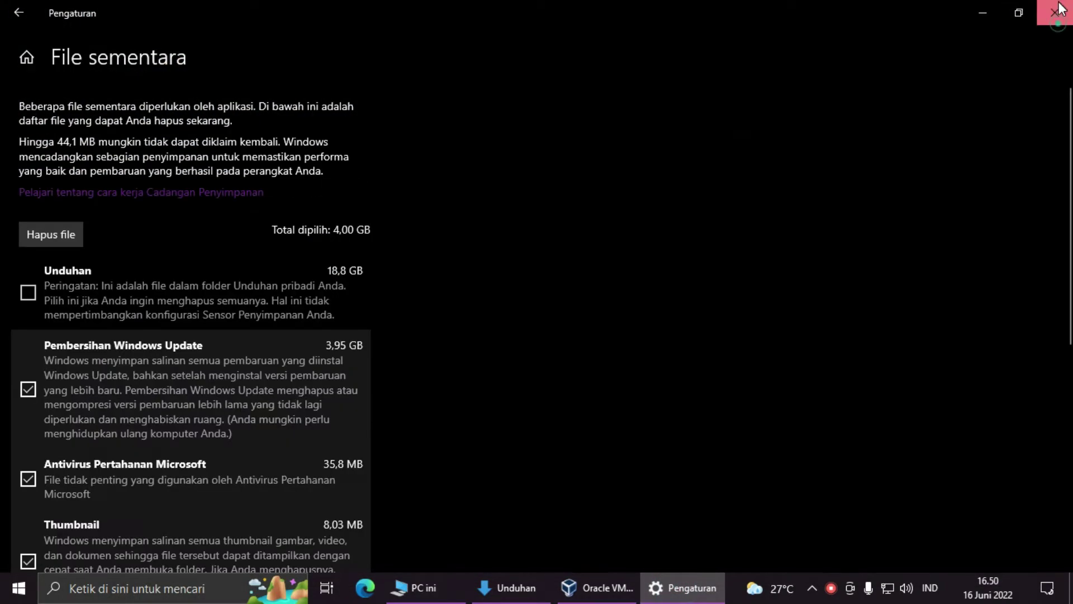
left_click(1058, 9)
Step: Open V243share.xlsb on the one-day trial and log in with Admin access using the user ID and password
double_click(374, 96)
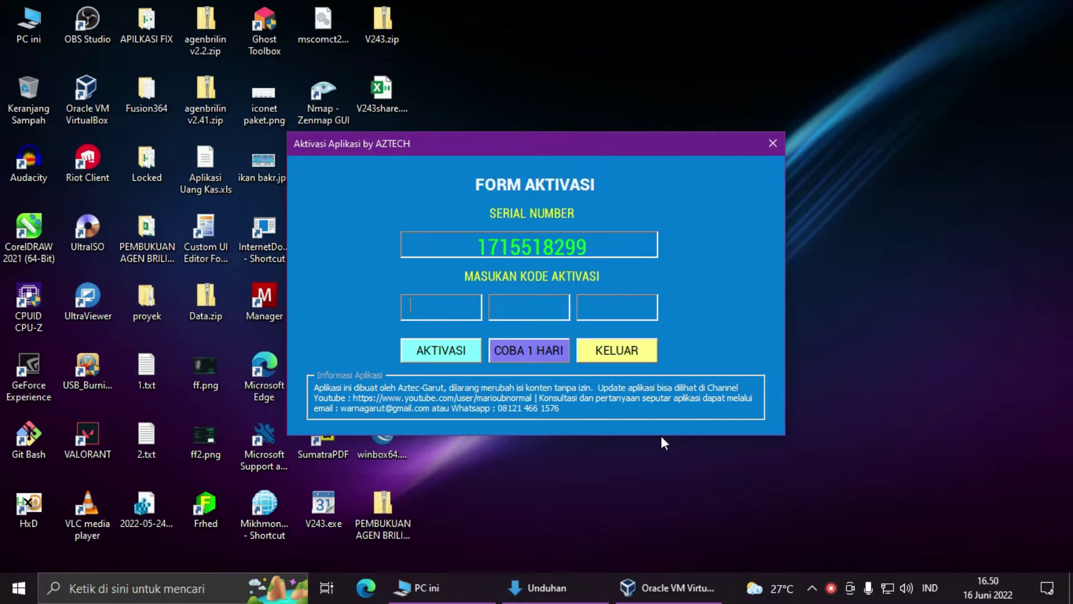
left_click(512, 354)
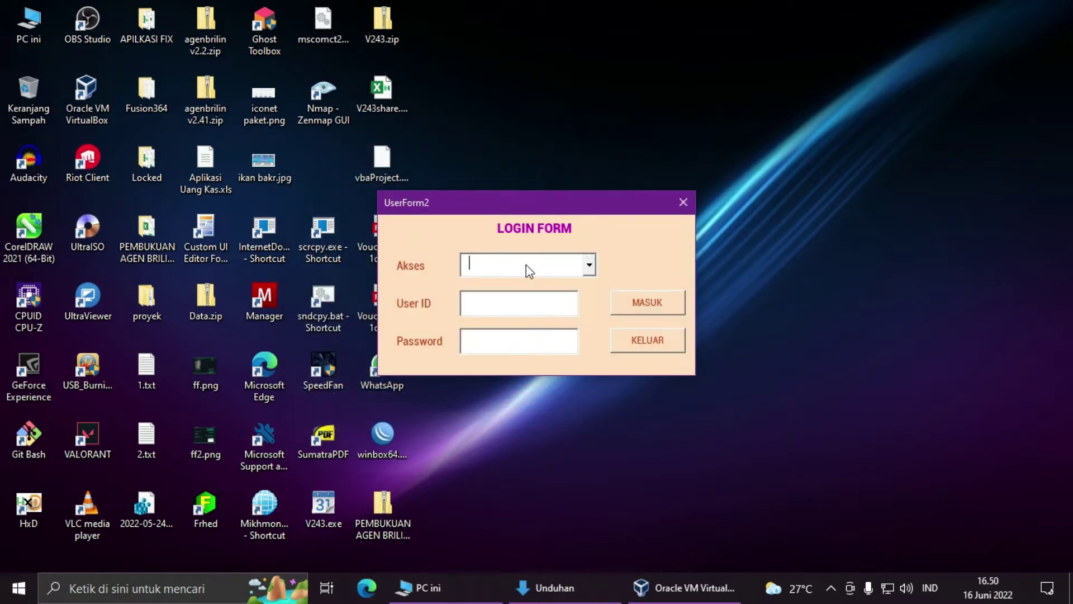
key("Down")
key("Tab")
type("admin")
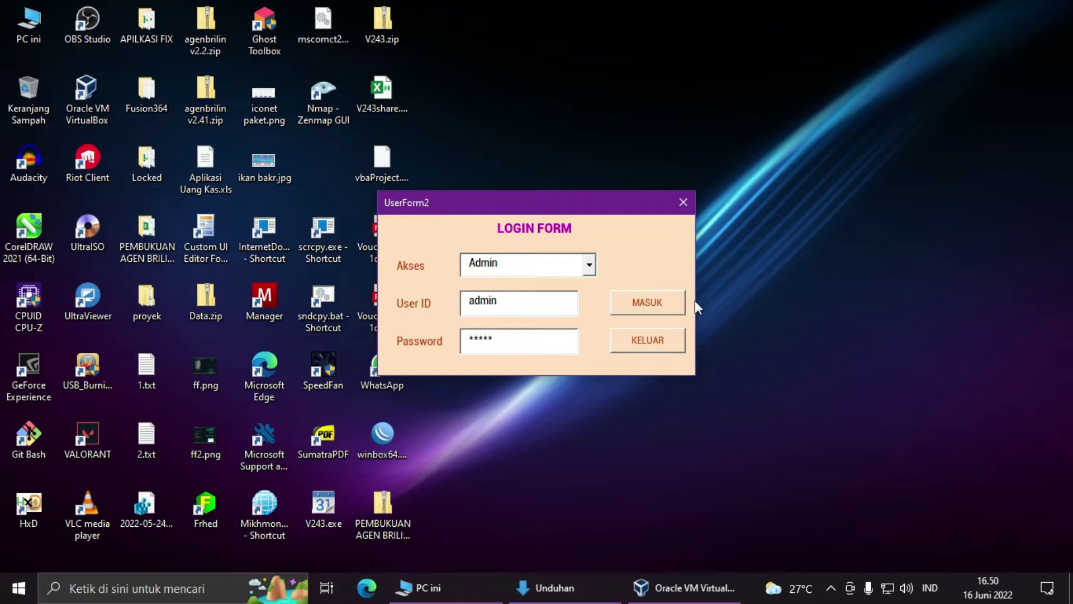
type("admin")
left_click(668, 307)
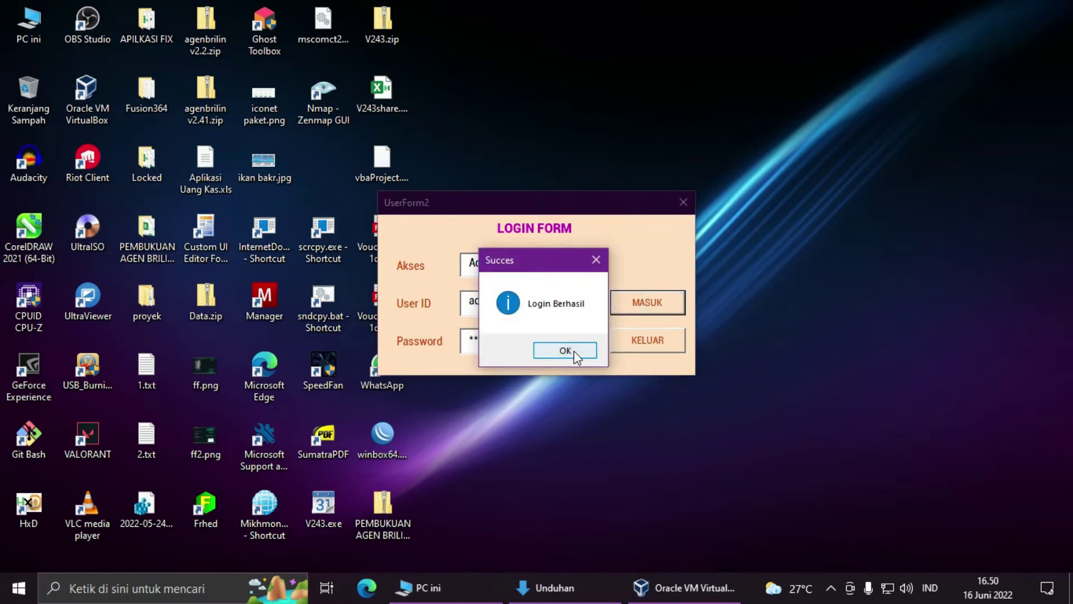
left_click(574, 351)
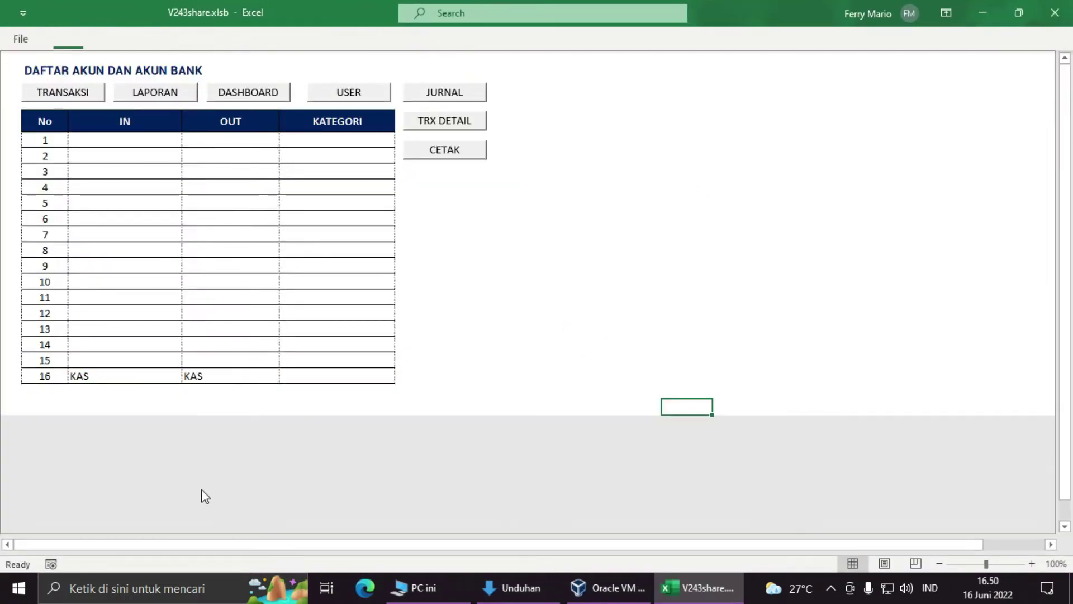
left_click(67, 97)
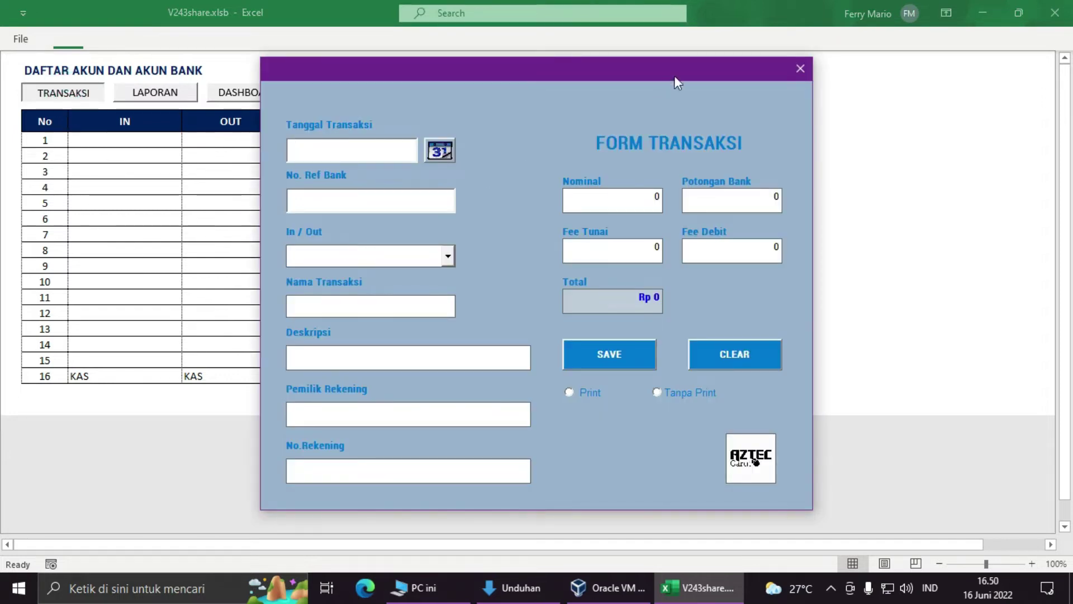
left_click(799, 68)
left_click(93, 91)
left_click(801, 66)
left_click(149, 92)
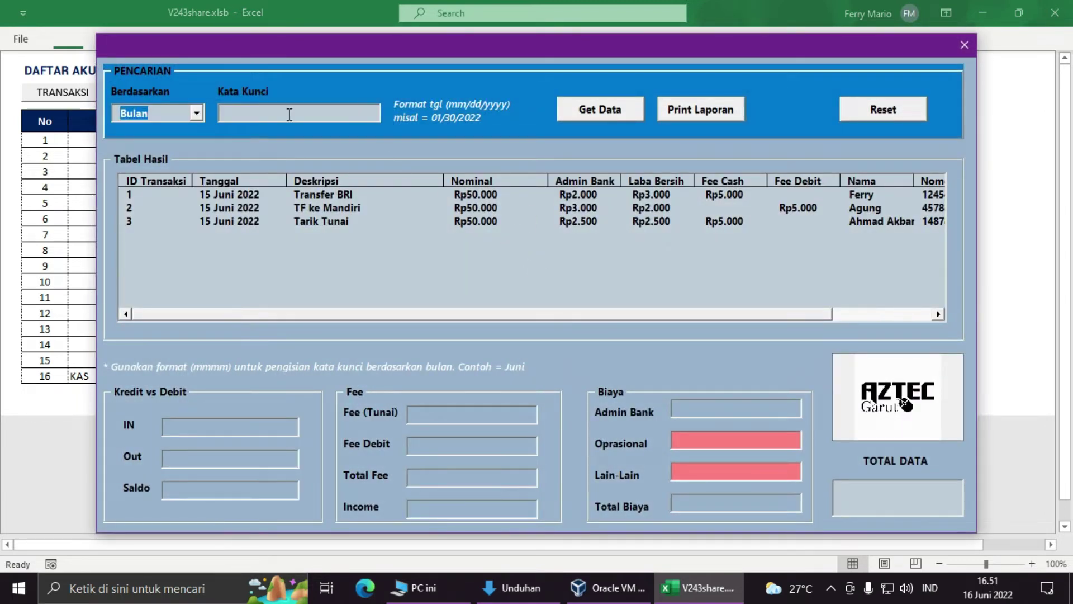
left_click(197, 113)
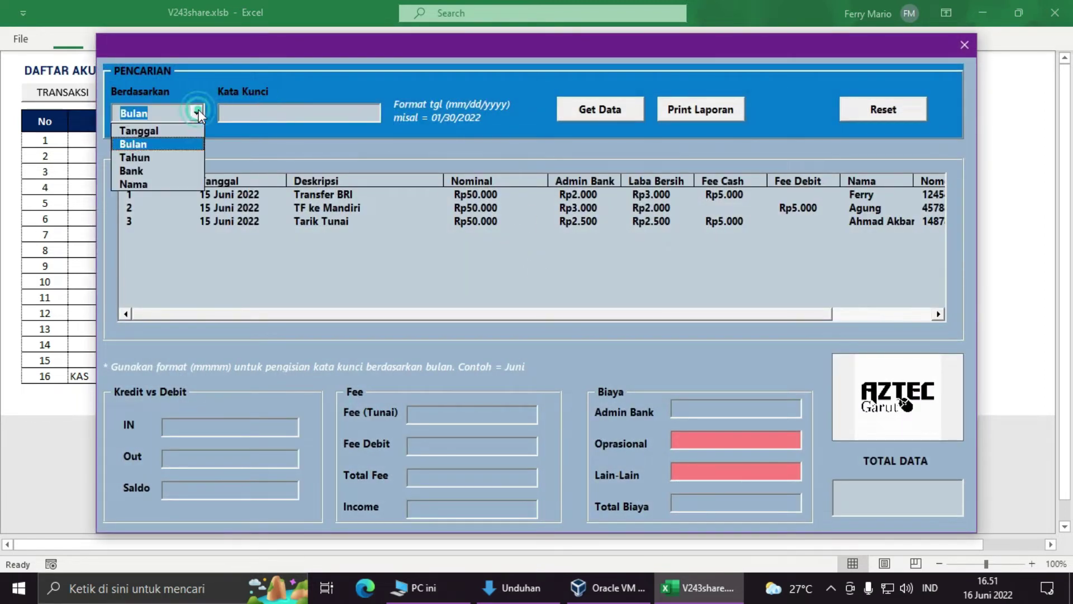
left_click(964, 45)
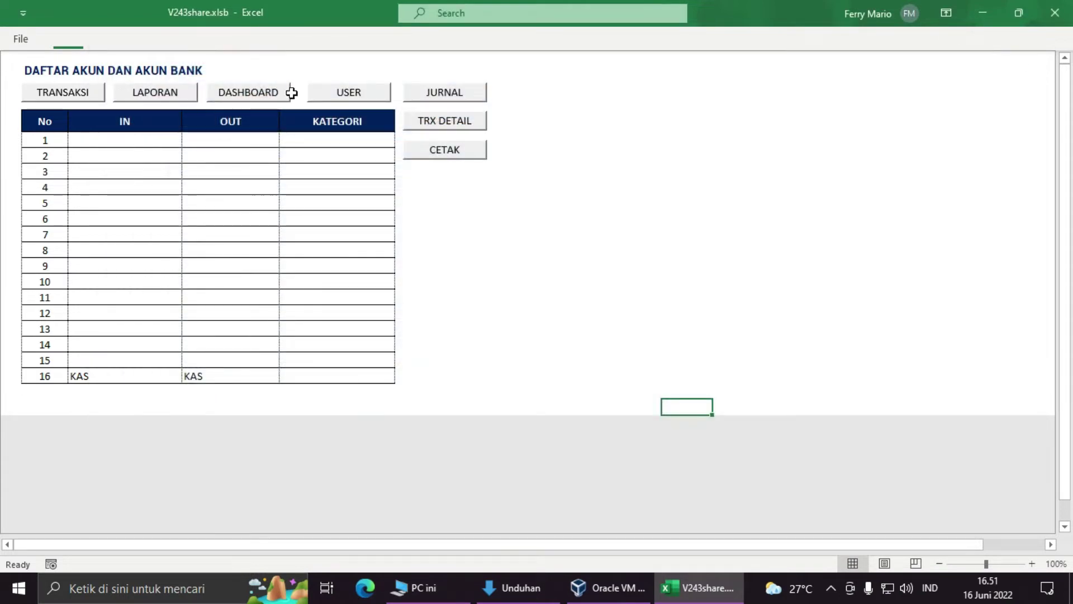
left_click(265, 94)
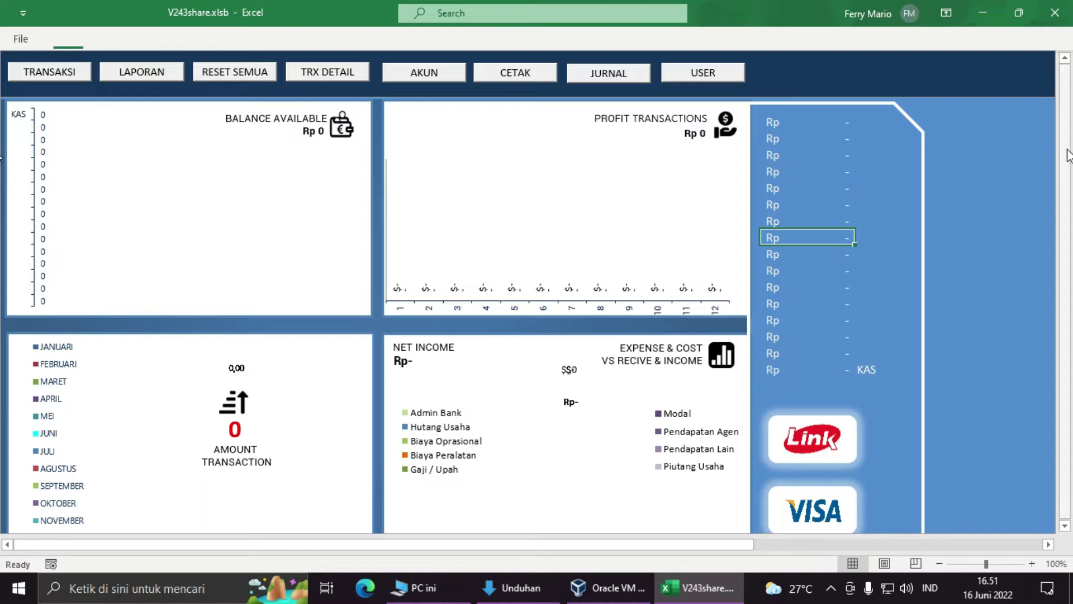
left_click(797, 124)
left_click(789, 140)
left_click(788, 156)
left_click(790, 188)
left_click(790, 205)
left_click(791, 220)
left_click(792, 240)
left_click(796, 256)
left_click(795, 286)
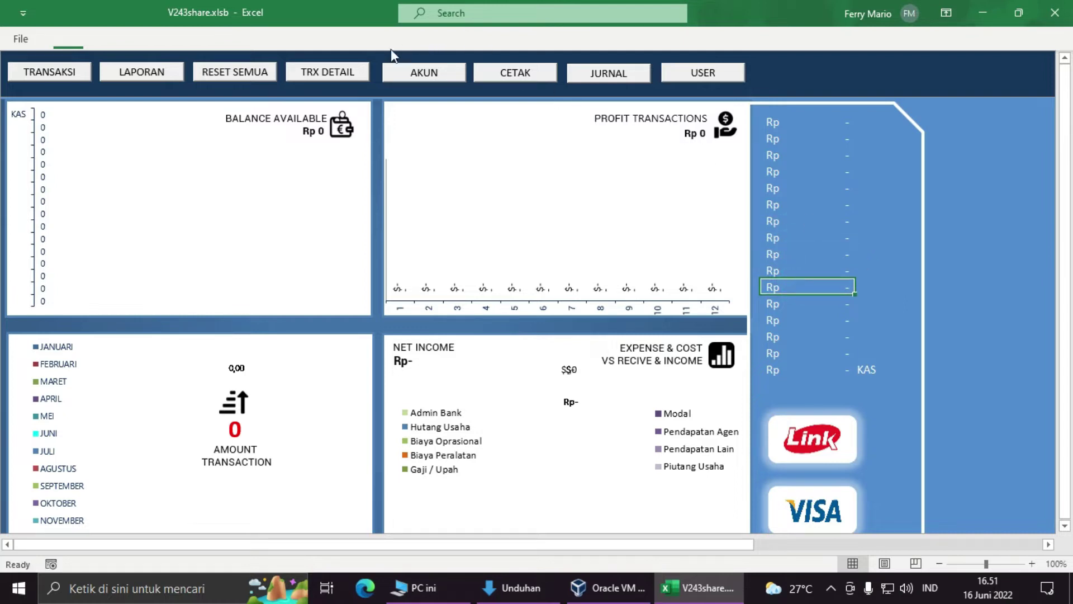
left_click(422, 75)
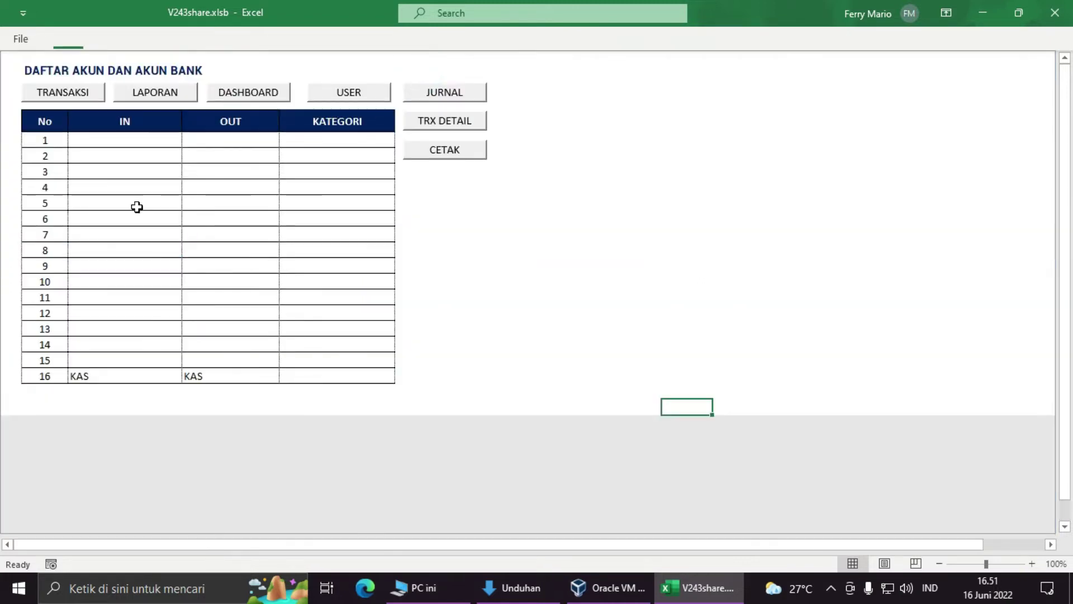
Step: Enter BRI in both the IN and OUT cells of row 1
scroll(137, 205, "down", 1)
left_click_drag(1064, 140, 1065, 118)
left_click(127, 144)
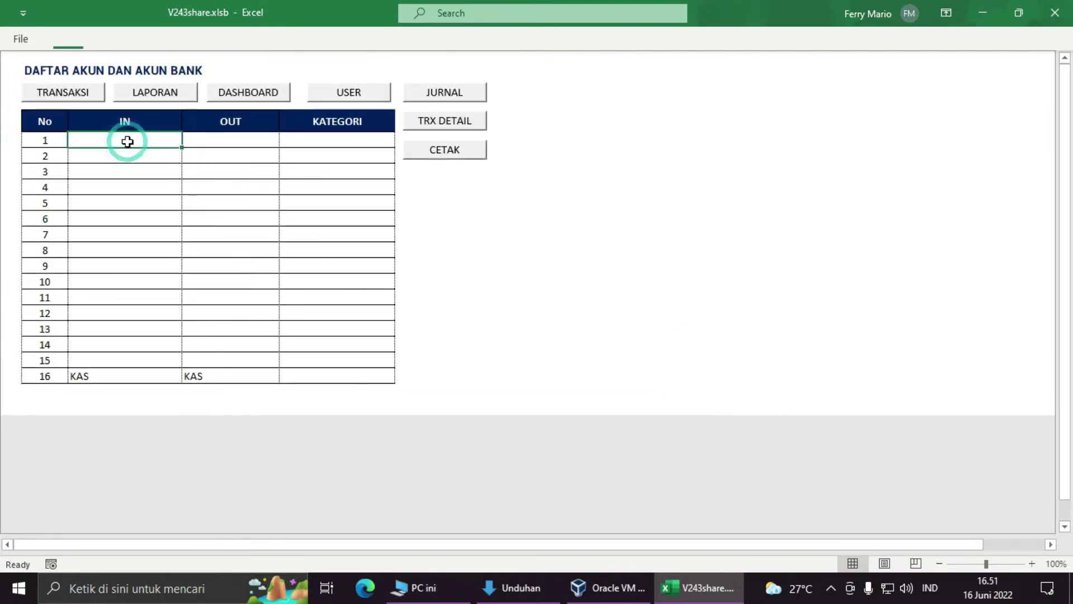
left_click(215, 138)
left_click(328, 139)
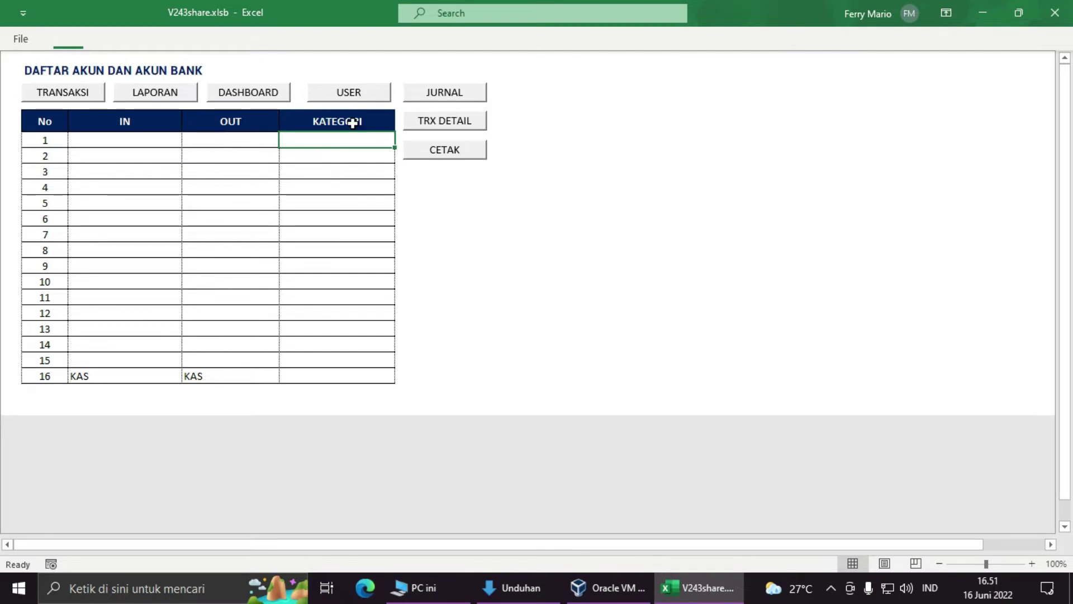
left_click(120, 140)
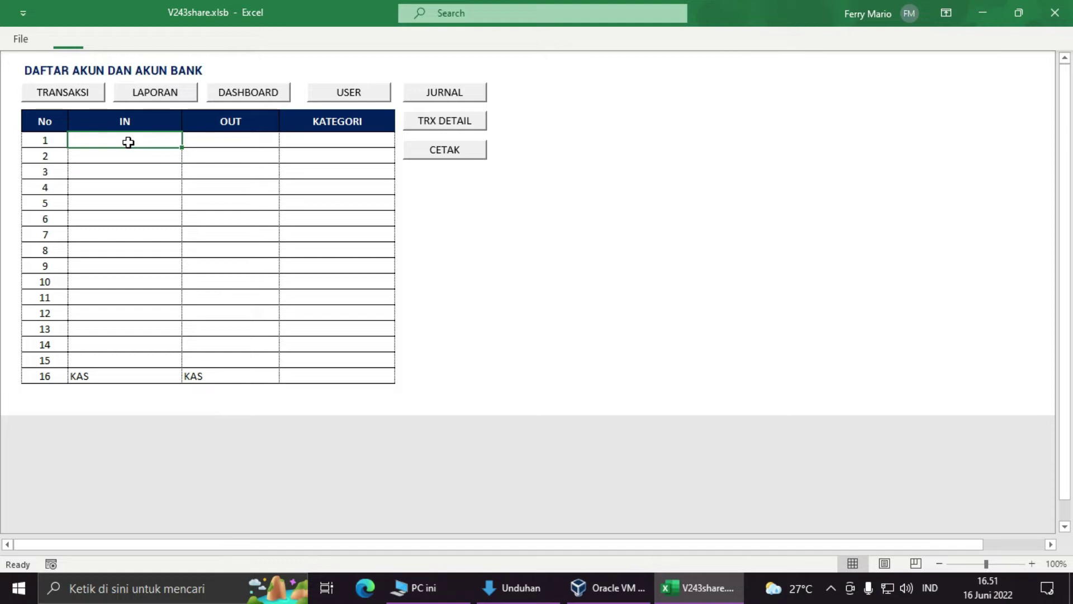
type("brBRI")
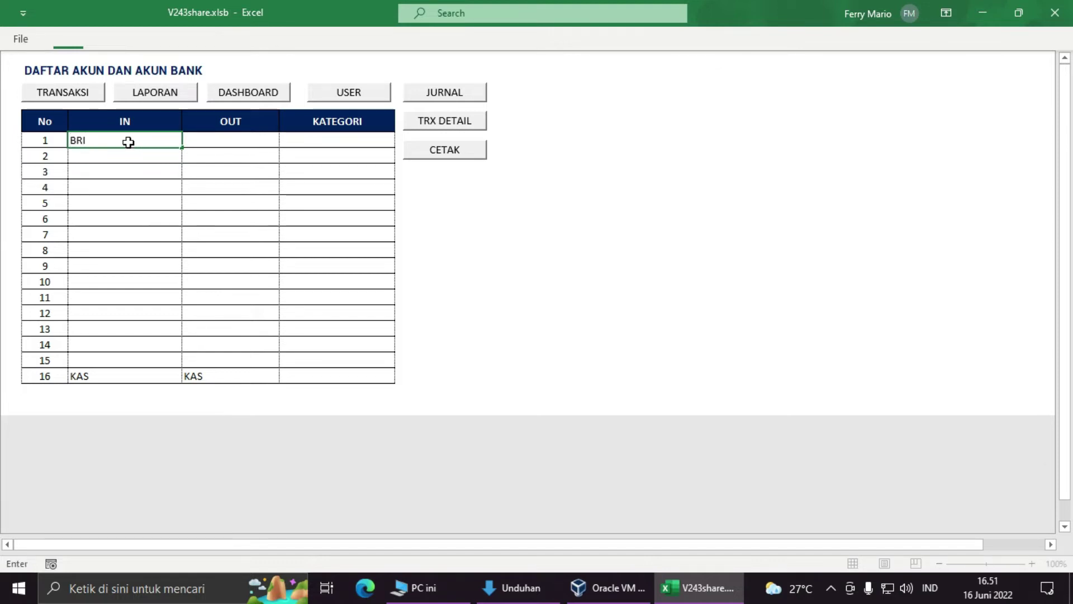
key("Tab")
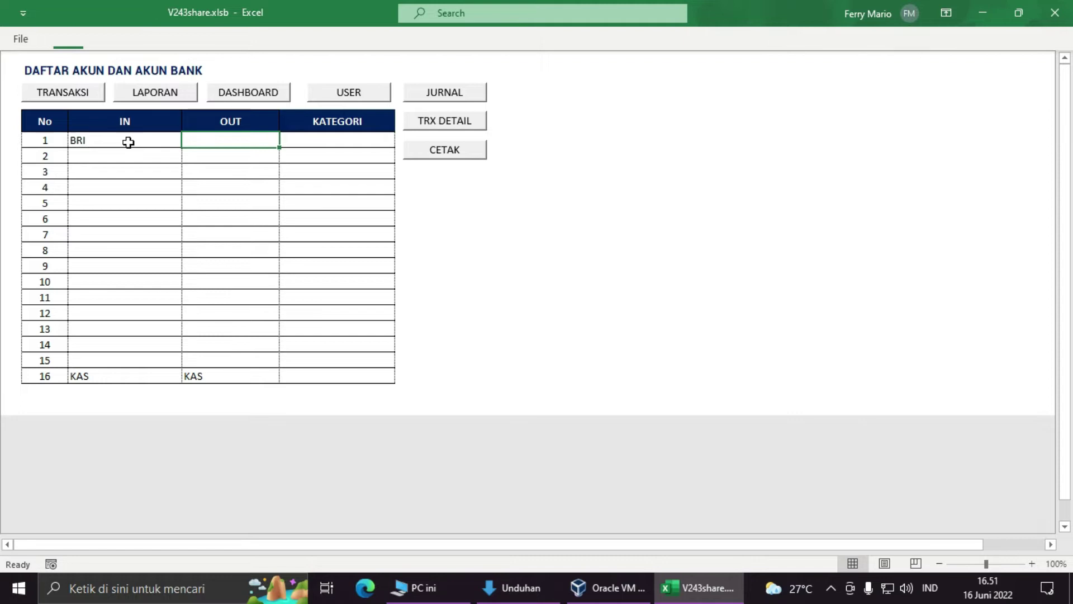
type("BRI")
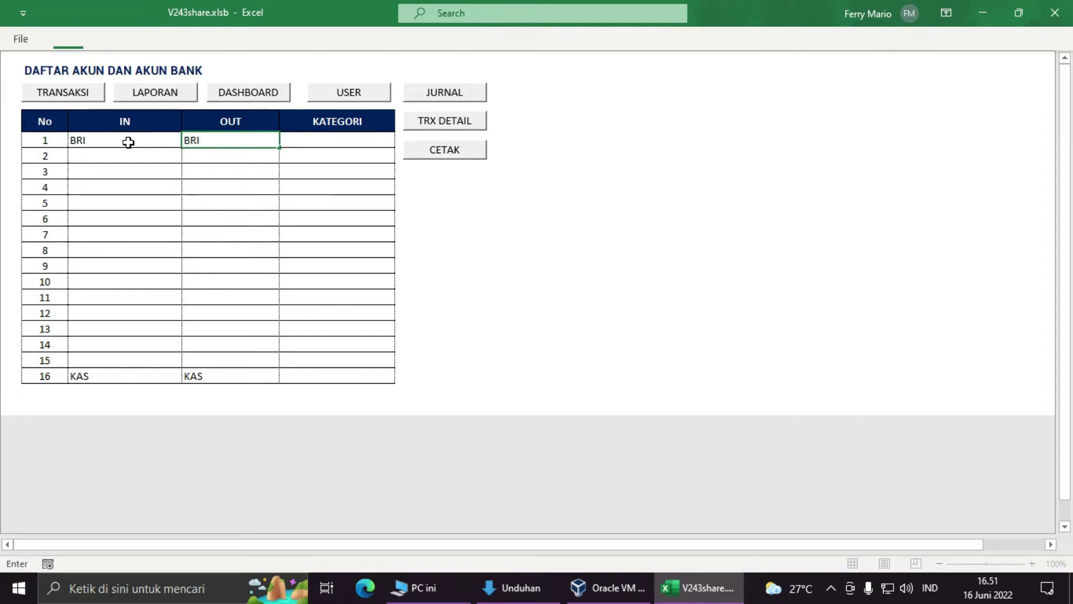
key("Return")
Step: Enter MANDIRI under IN and MADNIRI under OUT in row 2
key("Down")
key("Left")
key("Up")
key("Right")
key("Right")
key("Left")
key("Right")
key("Up")
key("Down")
key("Up")
key("Left")
key("Left")
key("Right")
key("Right")
key("Left")
key("Left")
key("Down")
type("MANDIR")
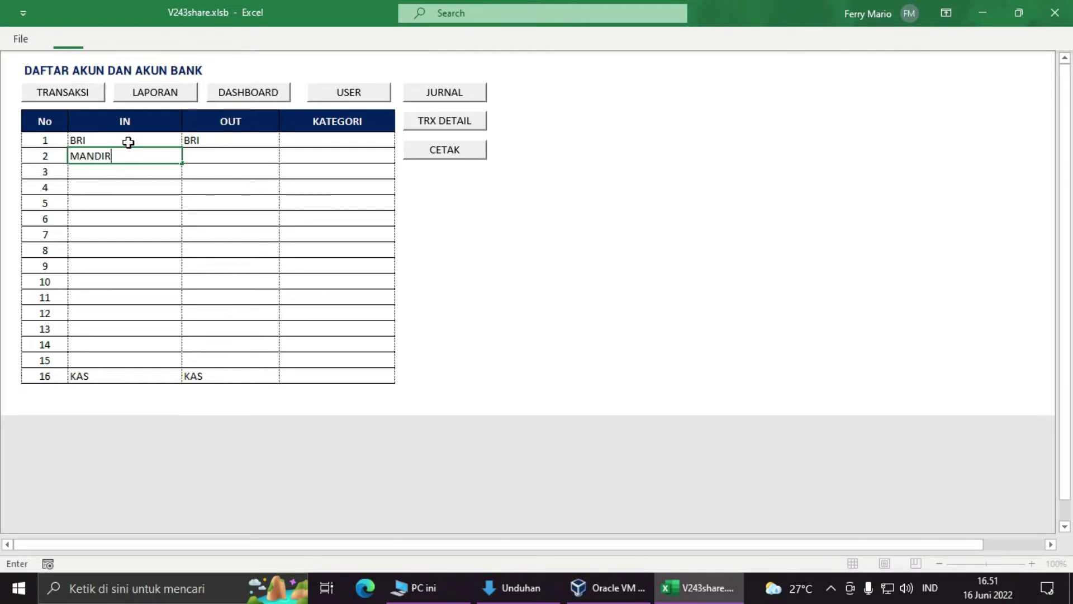
key("Tab")
type("MADNIRI")
key("Return")
Step: Navigate through the IN column back up to the KATEGORI cell of row 1
key("Left")
key("Left")
key("Right")
key("Down")
key("Down")
key("Down")
key("Down")
key("Down")
key("Down")
key("Down")
key("Down")
key("Down")
key("Down")
key("Down")
key("Down")
key("Down")
key("Down")
key("Down")
key("Up")
key("Up")
key("Up")
key("Up")
key("Up")
key("Up")
key("Up")
key("Up")
key("Up")
key("Up")
key("Up")
key("Up")
key("Up")
key("Up")
key("Up")
key("Up")
key("Right")
key("Right")
key("Up")
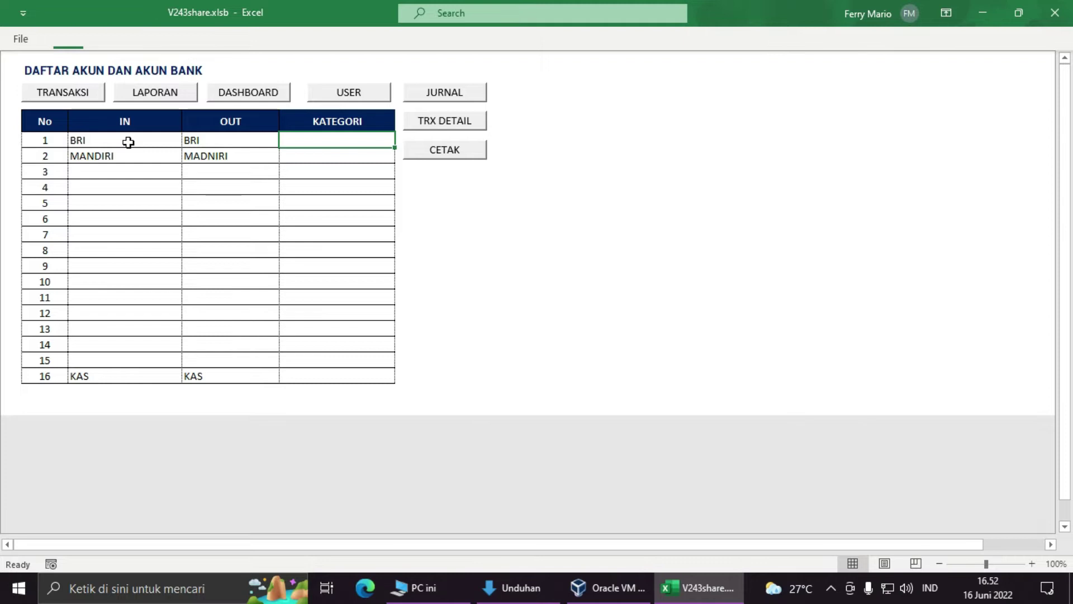
Step: Enter MODAL and BAGI HASIL in KATEGORI rows 1 and 2
type("M")
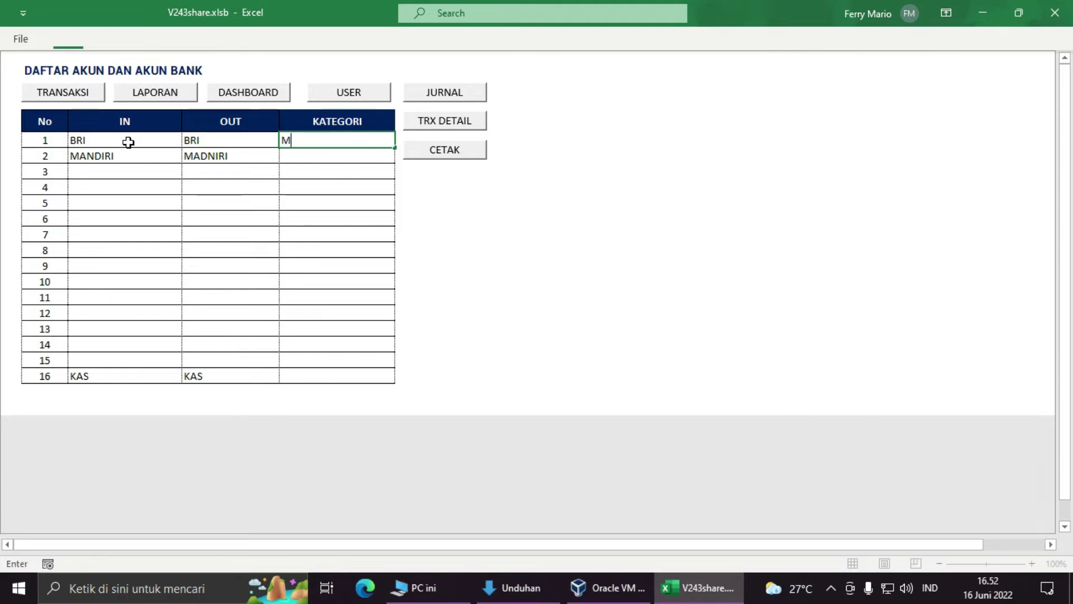
type("ODAL AKE")
key("BackSpace")
key("BackSpace")
key("BackSpace")
key("BackSpace")
key("Return")
key("Down")
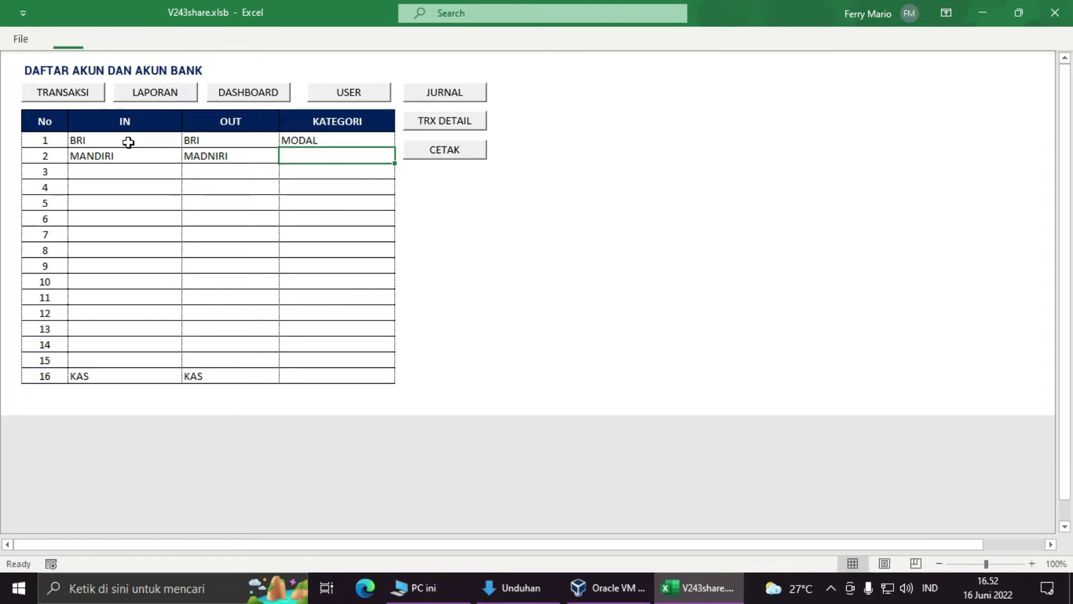
type("D")
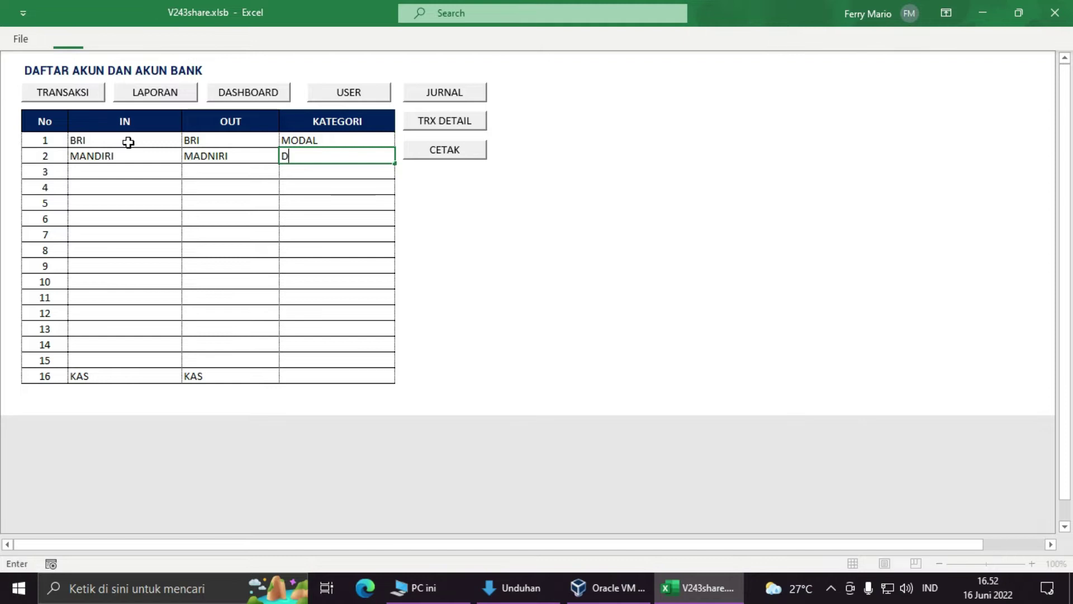
key("BackSpace")
type("BAGI HASIL")
key("Return")
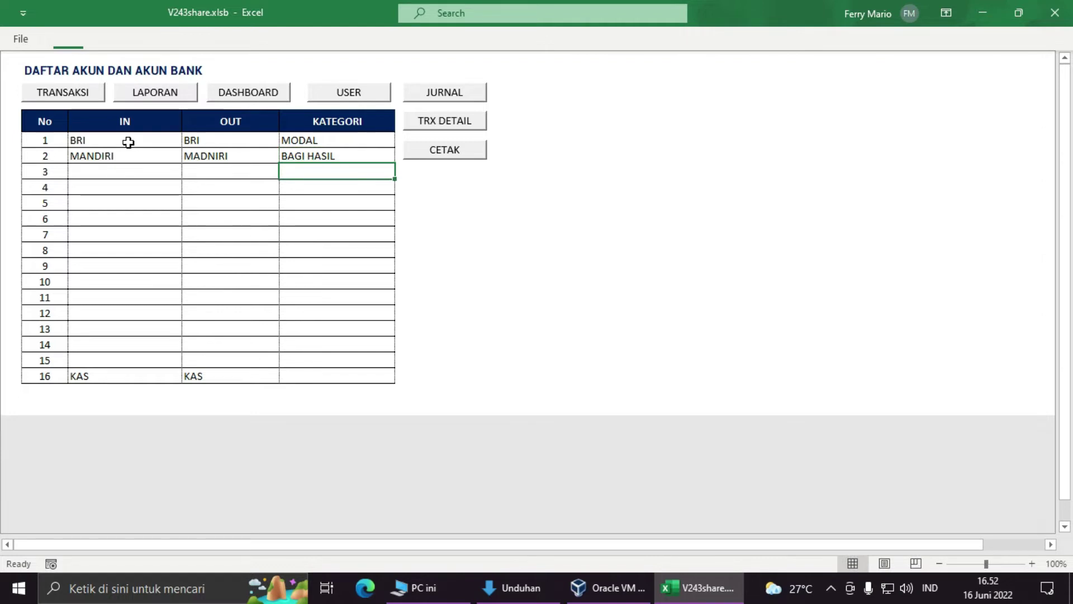
Step: Add BIAYA OPRASIONAL and GAJI KARYAWAN as KATEGORI rows 3 and 4
type("BIAYA")
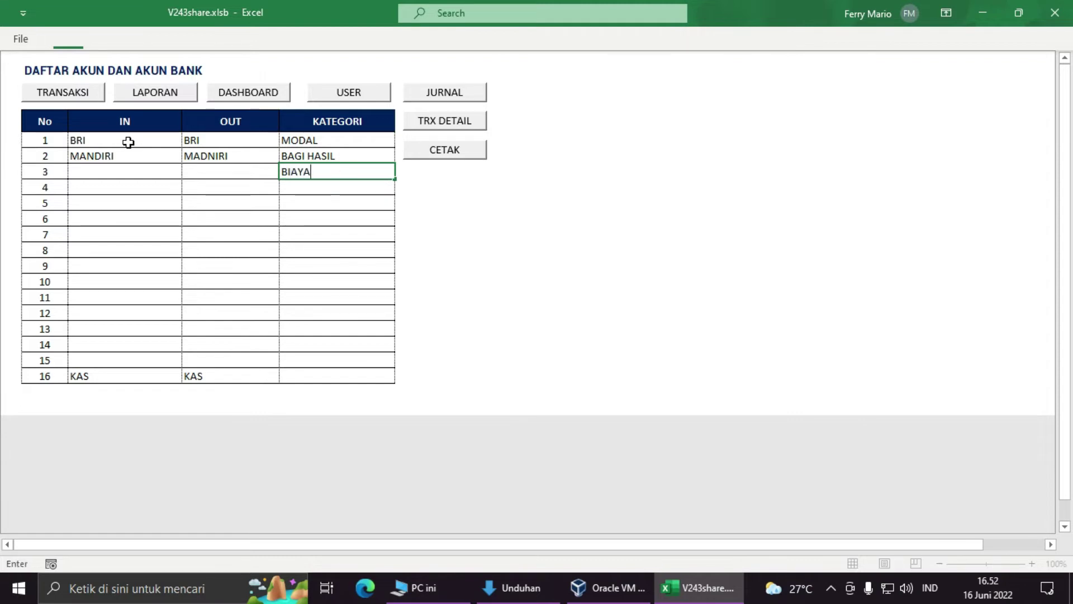
type(" OPRASIONA;")
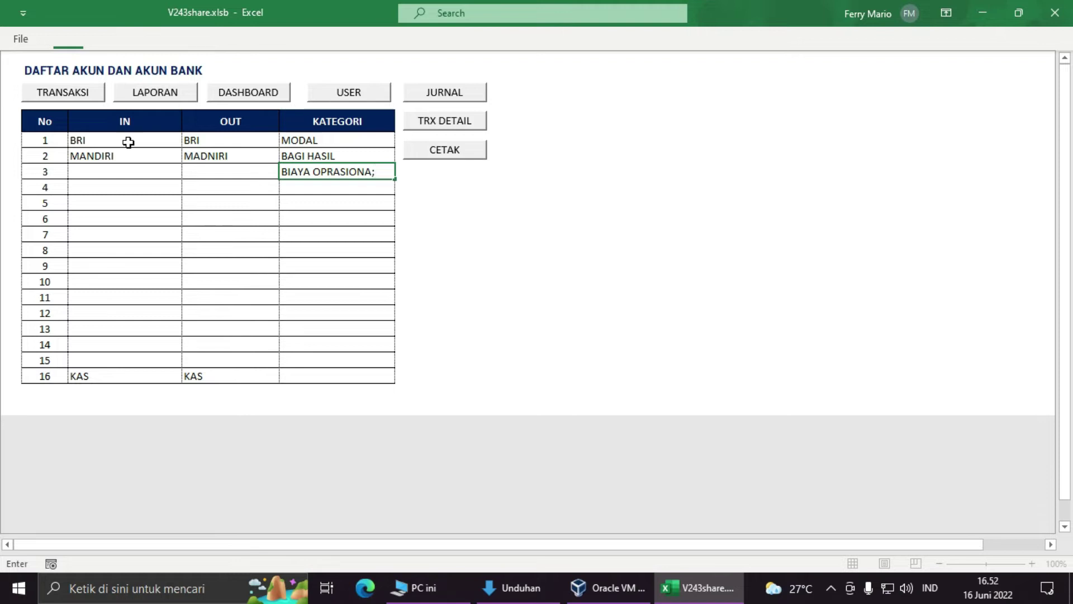
key("Return")
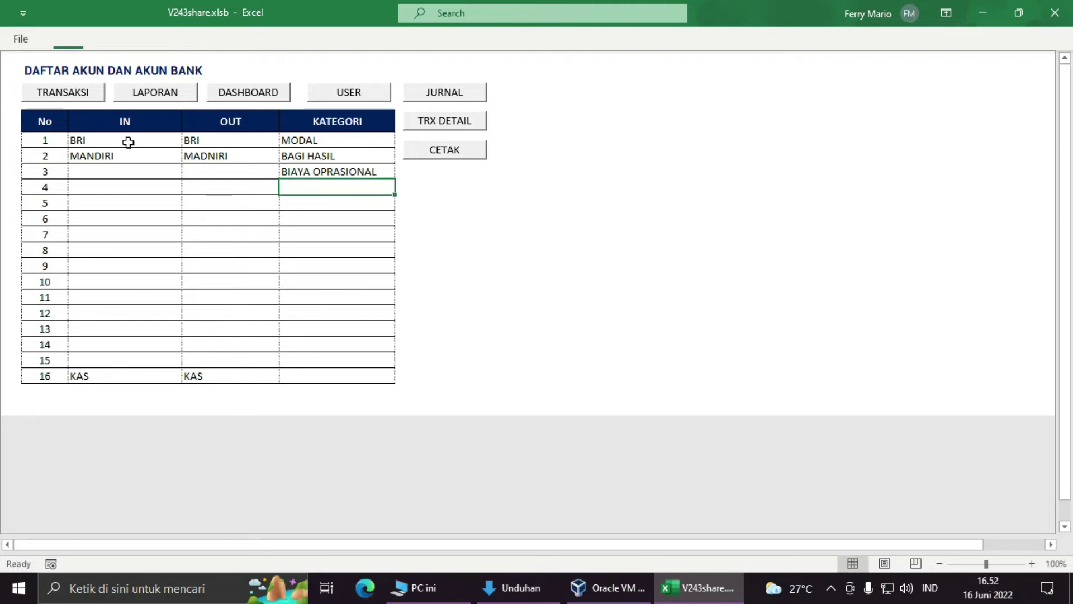
type("GAJI KARYAWAN")
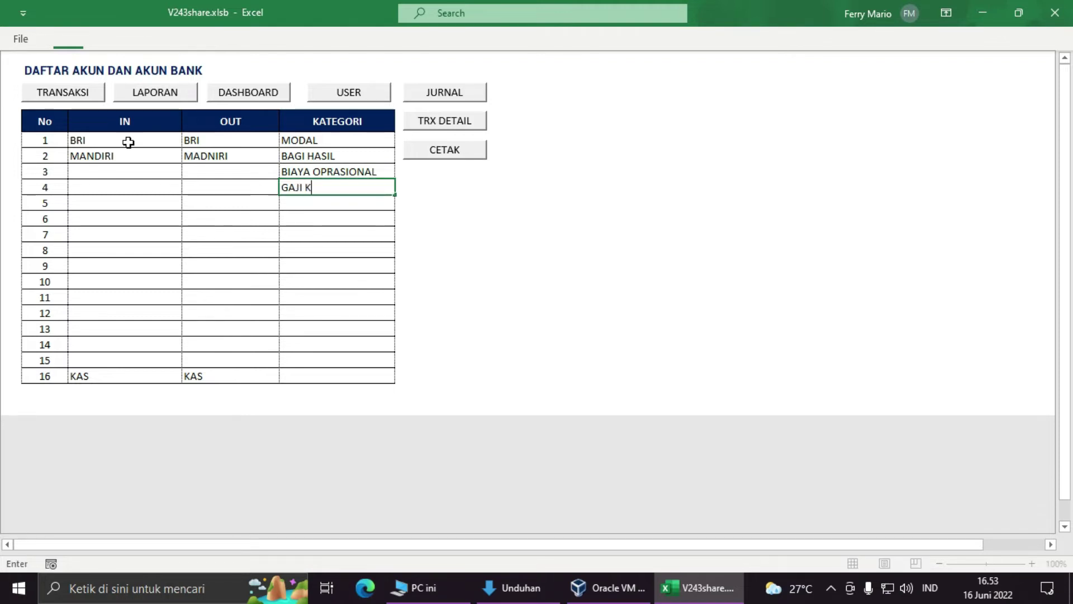
key("Return")
key("Left")
key("Left")
key("Up")
key("Up")
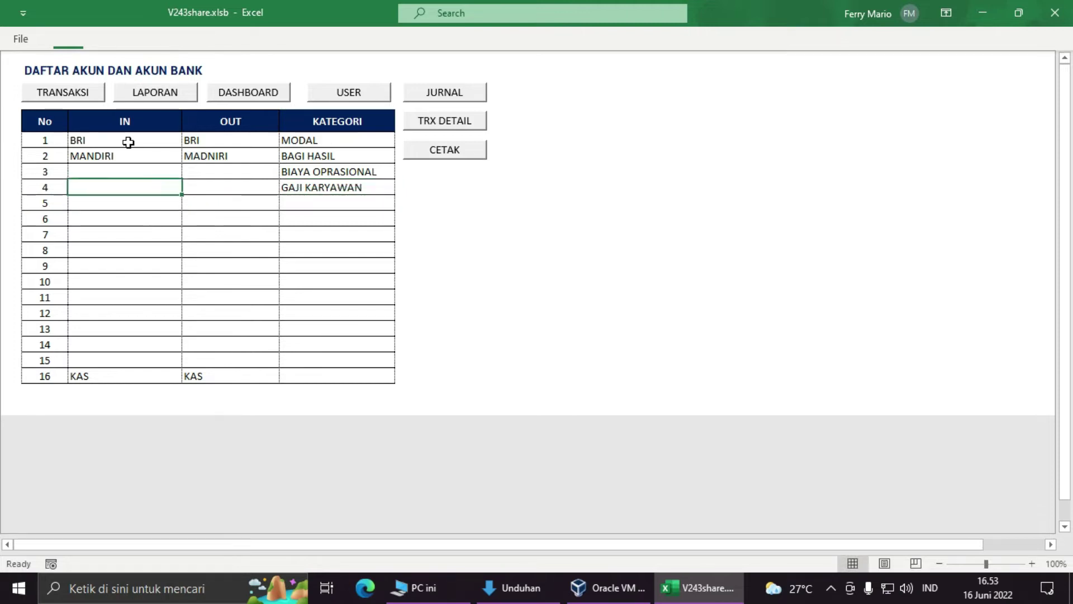
key("Right")
key("Up")
key("Left")
key("Up")
key("Right")
key("Right")
key("Down")
key("Left")
key("Down")
key("Down")
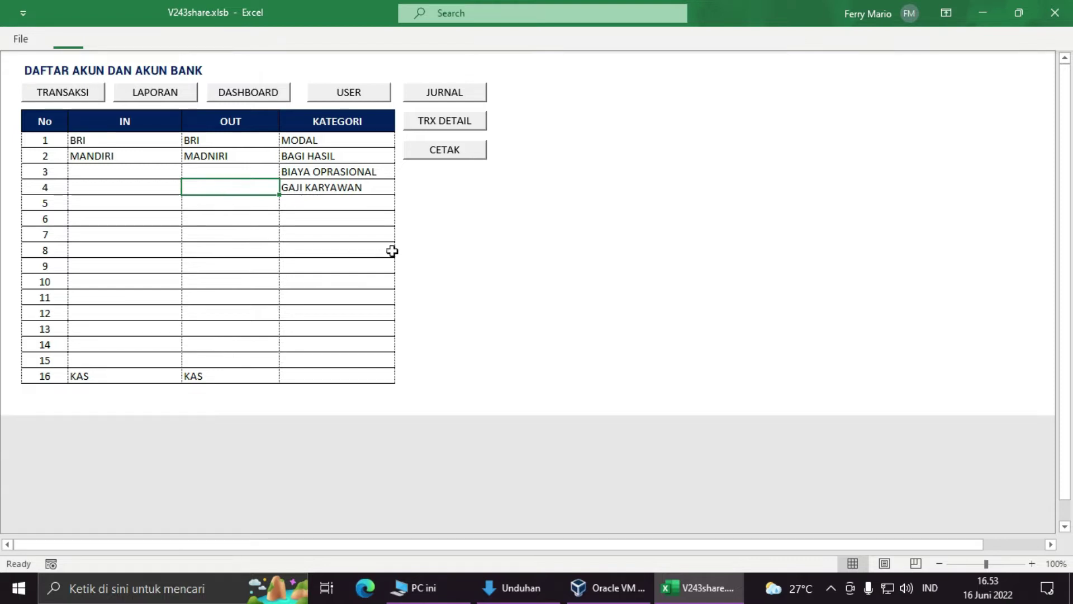
Step: Open the Jurnal Umum sheet and look over its date, amount, category and signer columns
left_click(444, 92)
left_click(12, 145)
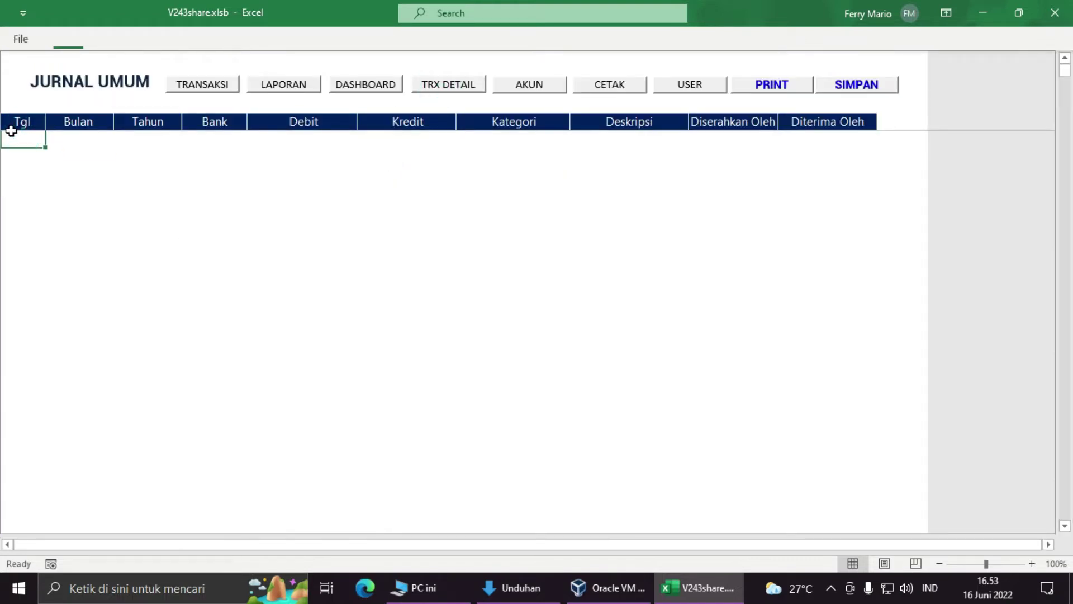
left_click(65, 141)
left_click(143, 142)
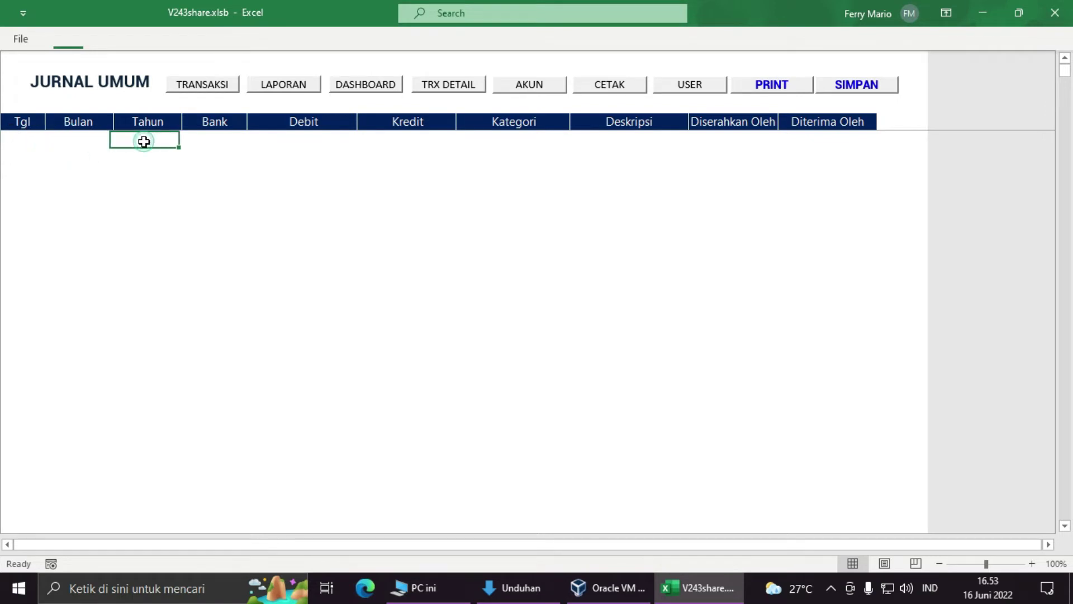
left_click(25, 135)
left_click(79, 136)
left_click(154, 136)
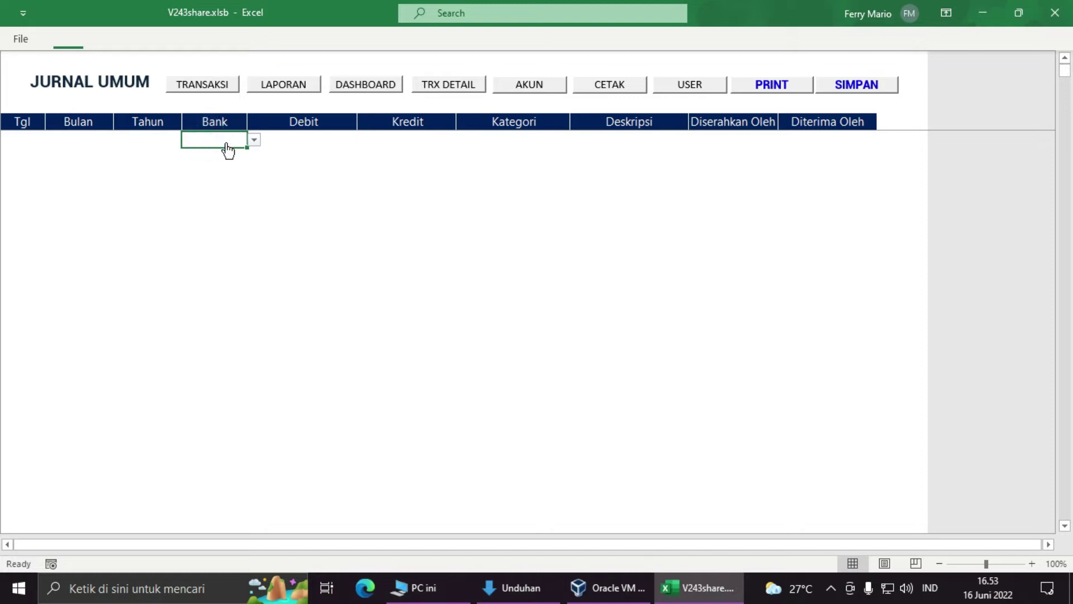
left_click(269, 137)
left_click(381, 140)
left_click(509, 135)
left_click(623, 135)
left_click(730, 136)
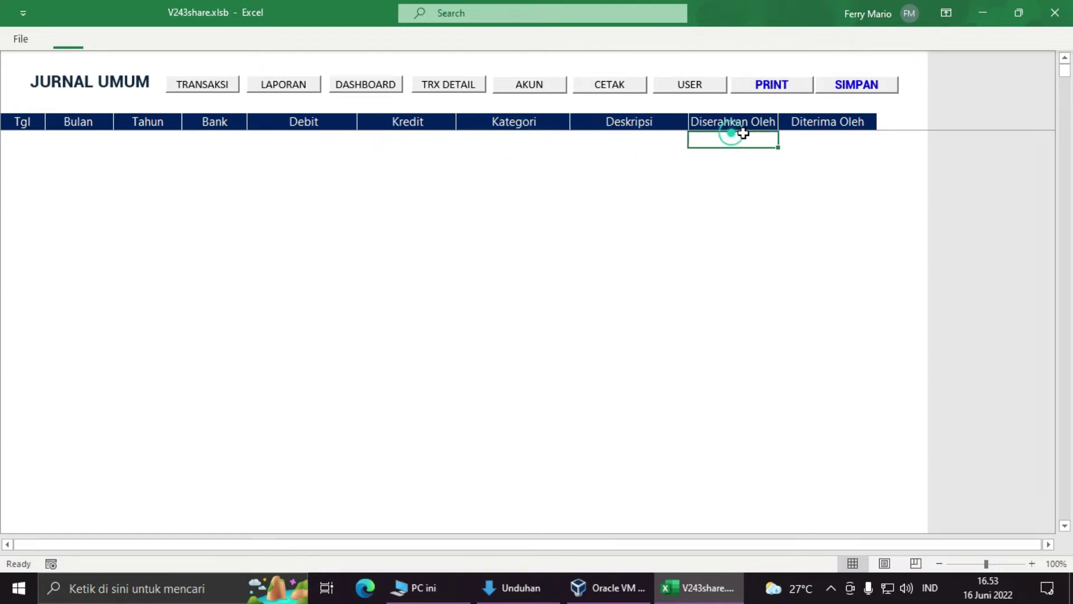
left_click(810, 134)
left_click(621, 135)
left_click(41, 138)
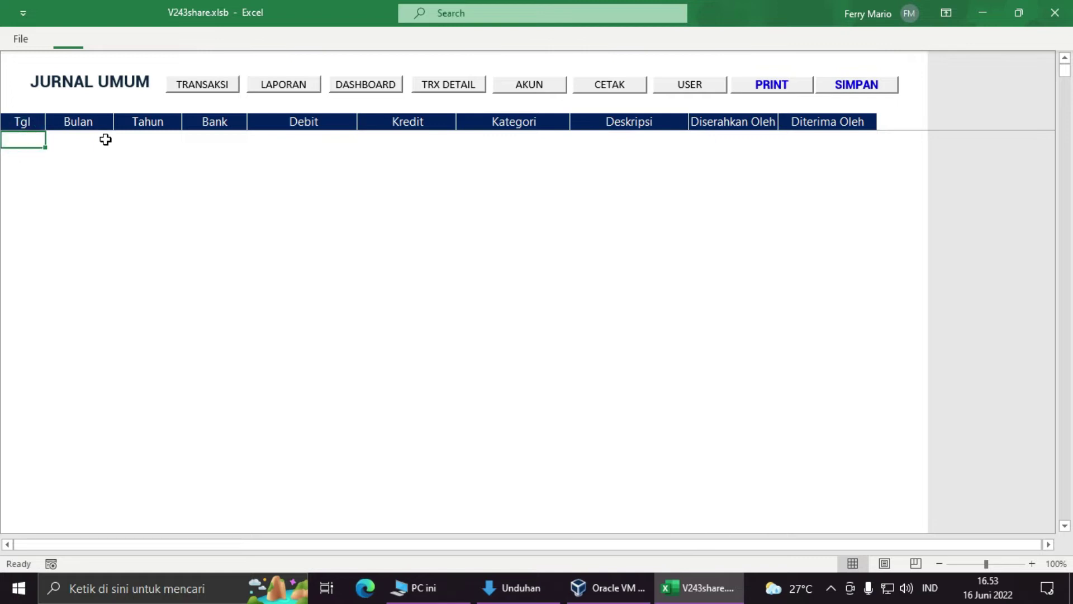
left_click(65, 168)
left_click(23, 137)
Step: Date the first journal entry 16 Juni 2022 and set its bank to BRI
type("16")
key("Tab")
type("jUNI")
key("BackSpace")
key("BackSpace")
key("BackSpace")
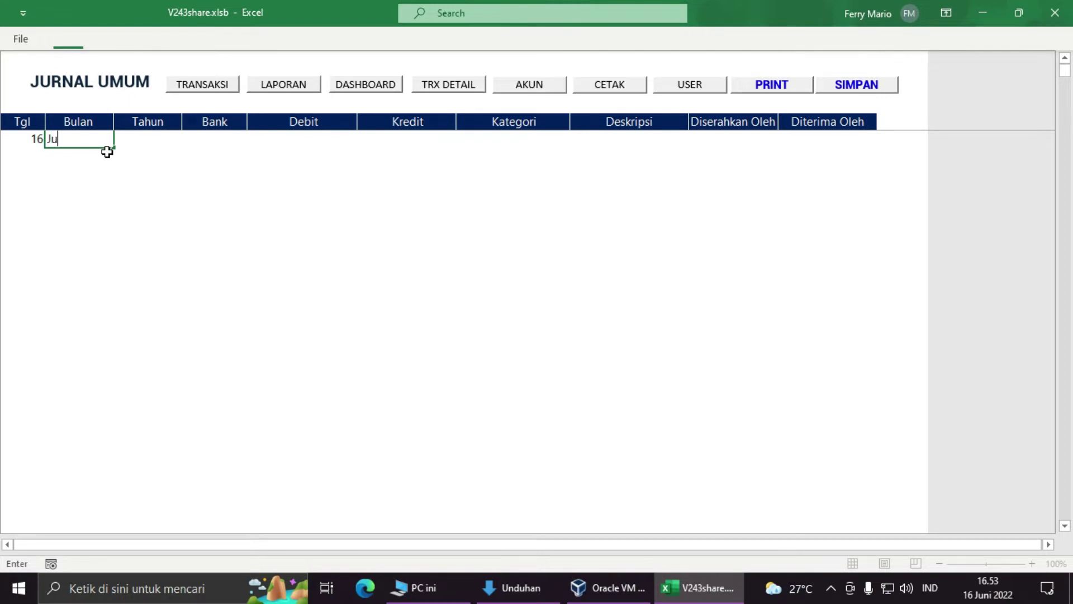
key("Tab")
type("2022")
key("Tab")
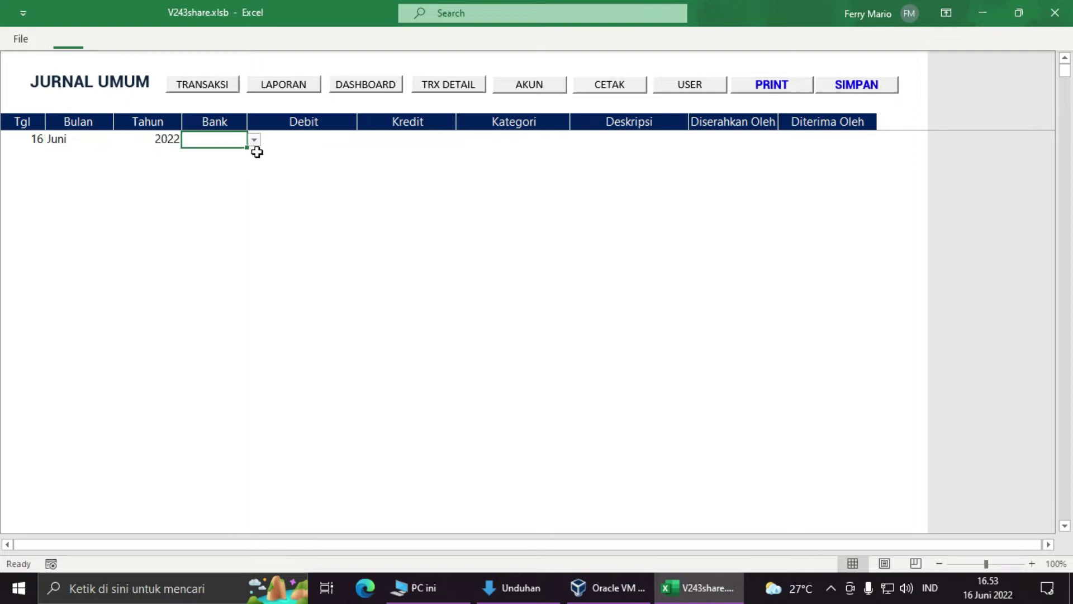
left_click(254, 137)
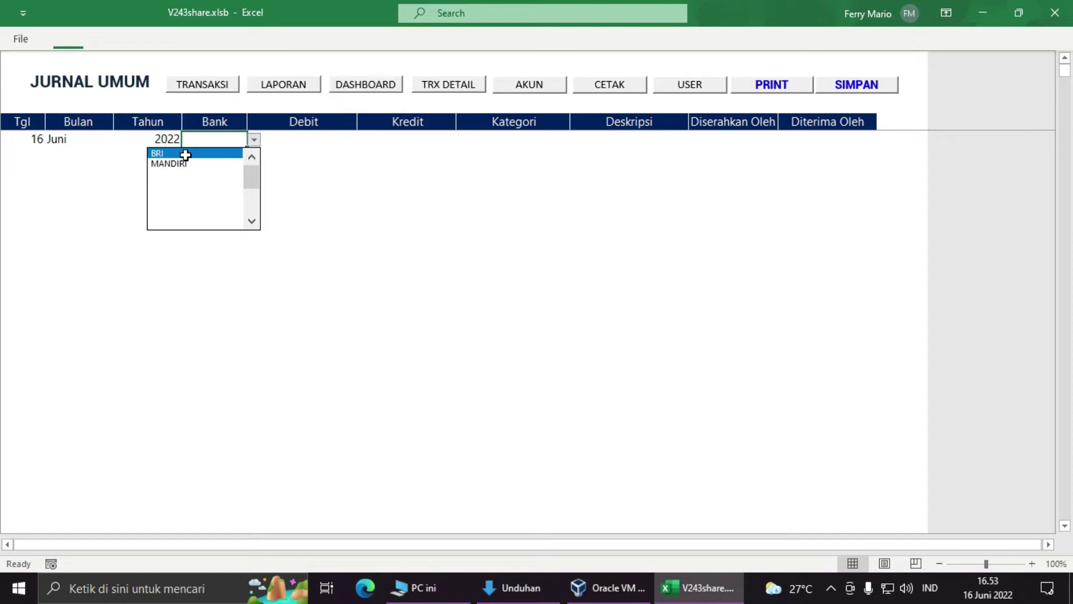
left_click(185, 154)
Step: Enter a debit of 2000000 for the BRI entry
left_click(321, 137)
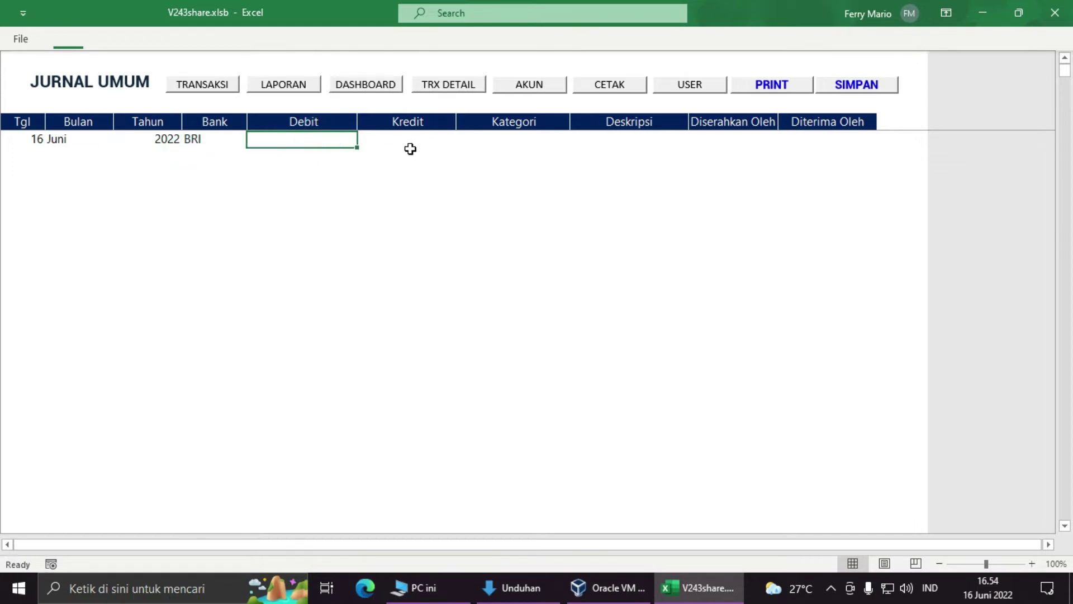
left_click(419, 150)
left_click(326, 136)
left_click(303, 140)
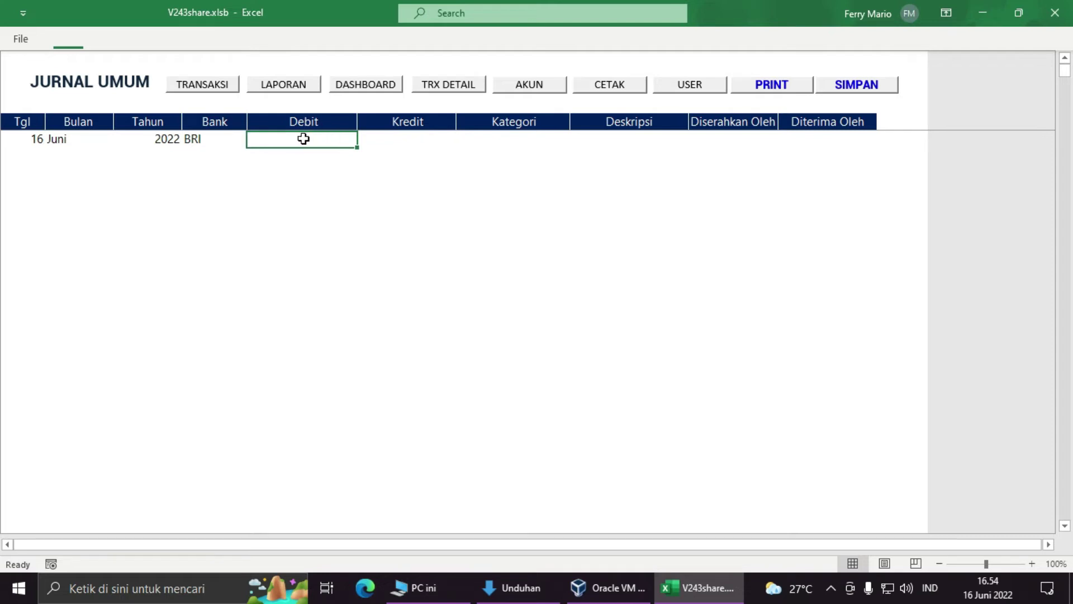
left_click(426, 137)
left_click(292, 139)
type("2000000")
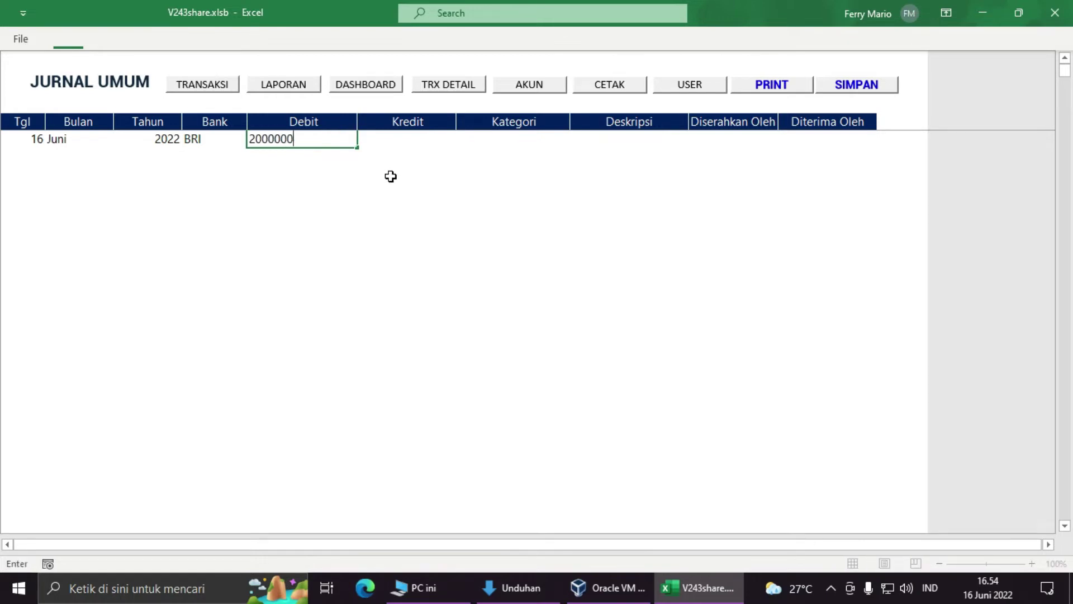
key("Tab")
key("Tab")
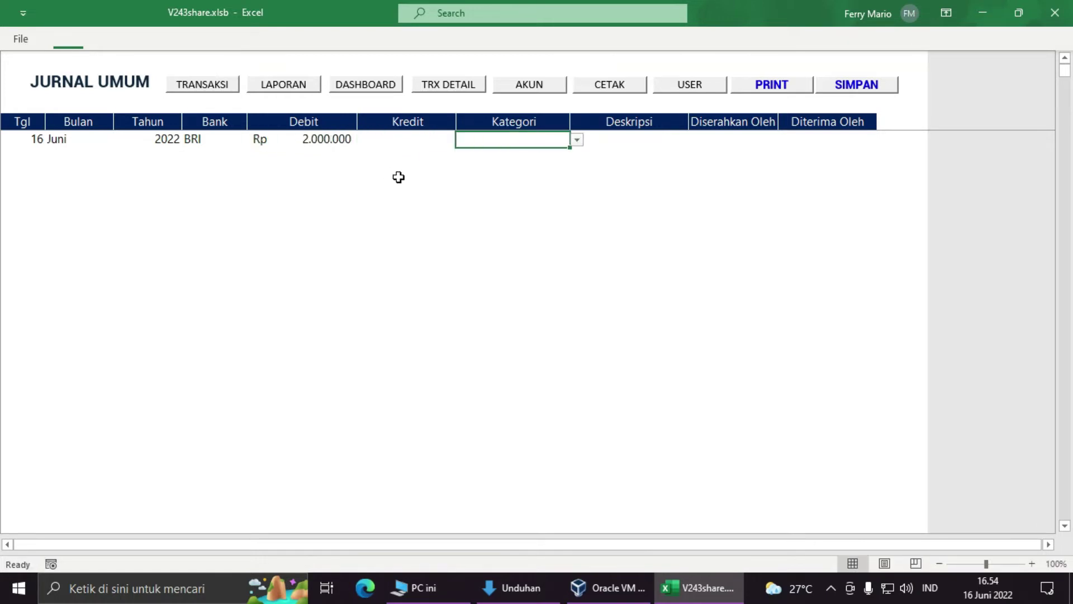
Step: Set the entry's Kategori to MODAL and check the remaining description and signer cells
left_click(577, 140)
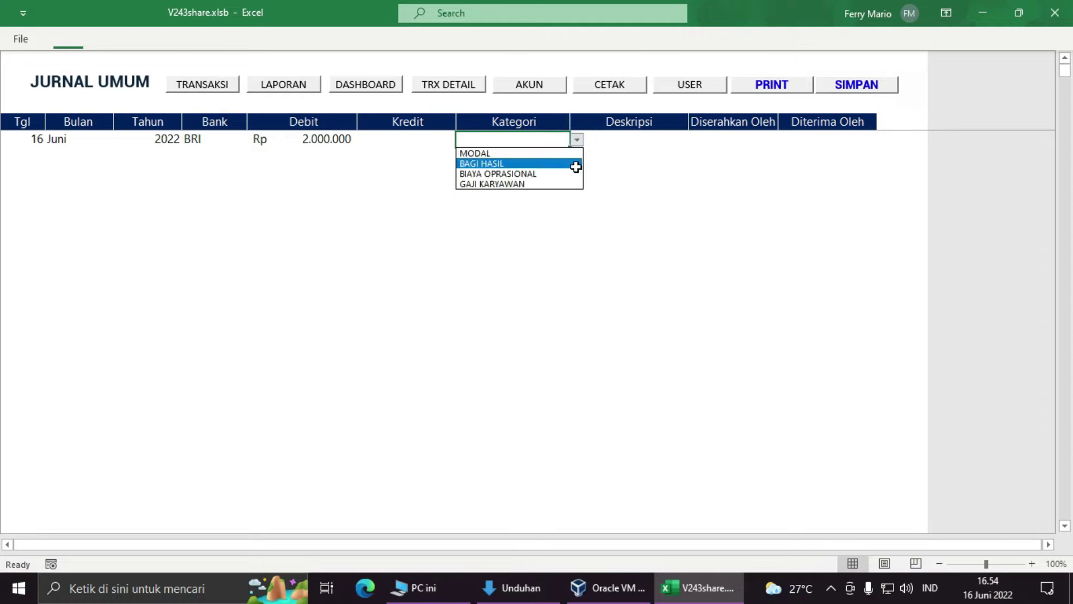
left_click(535, 153)
left_click(641, 141)
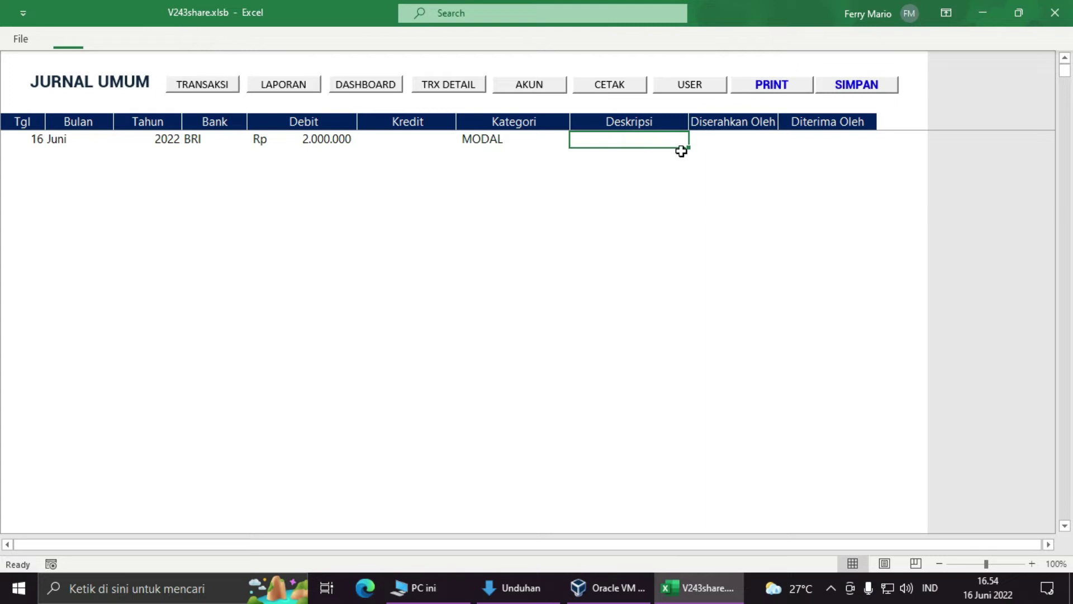
left_click(742, 139)
left_click(831, 140)
left_click(651, 144)
left_click(723, 139)
left_click(834, 152)
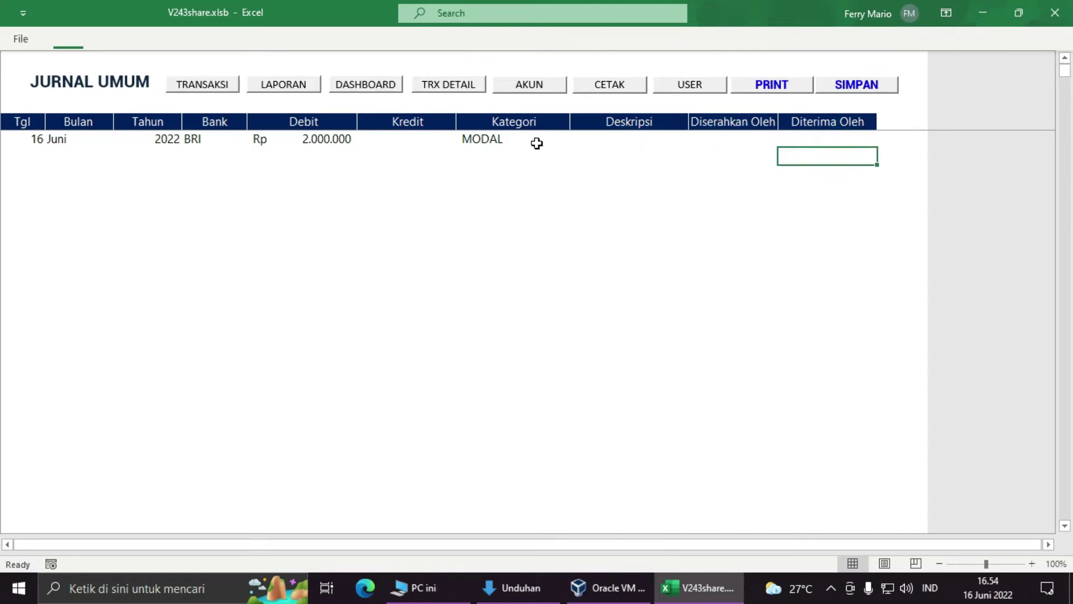
left_click(635, 139)
left_click(738, 150)
left_click(830, 145)
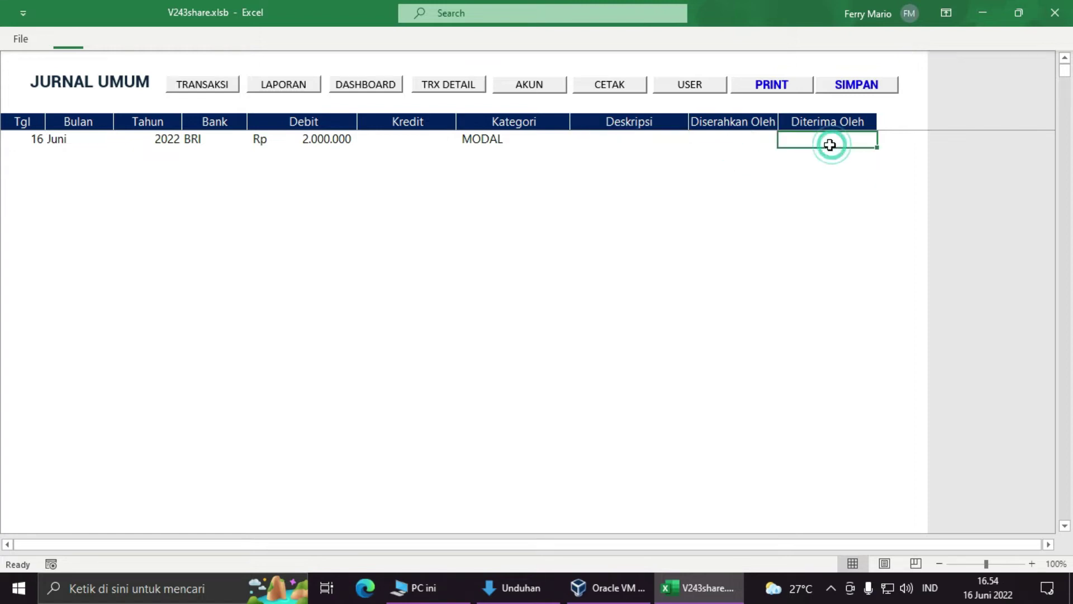
left_click(18, 151)
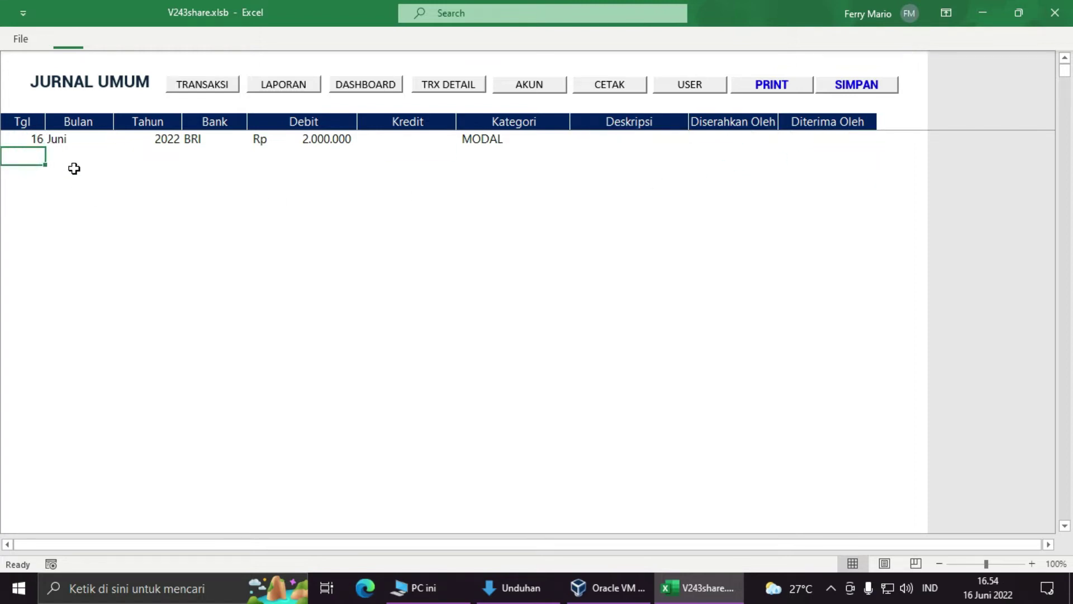
Step: Start a second journal row dated 16 Juni 2022 with bank KAS
type("16")
key("Tab")
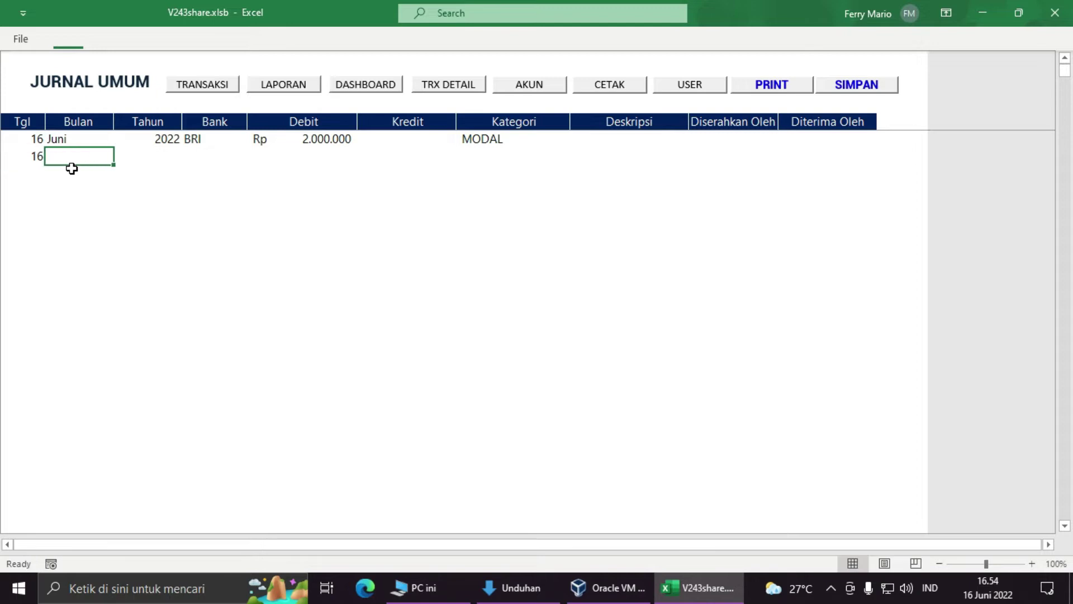
type("JUni")
key("Tab")
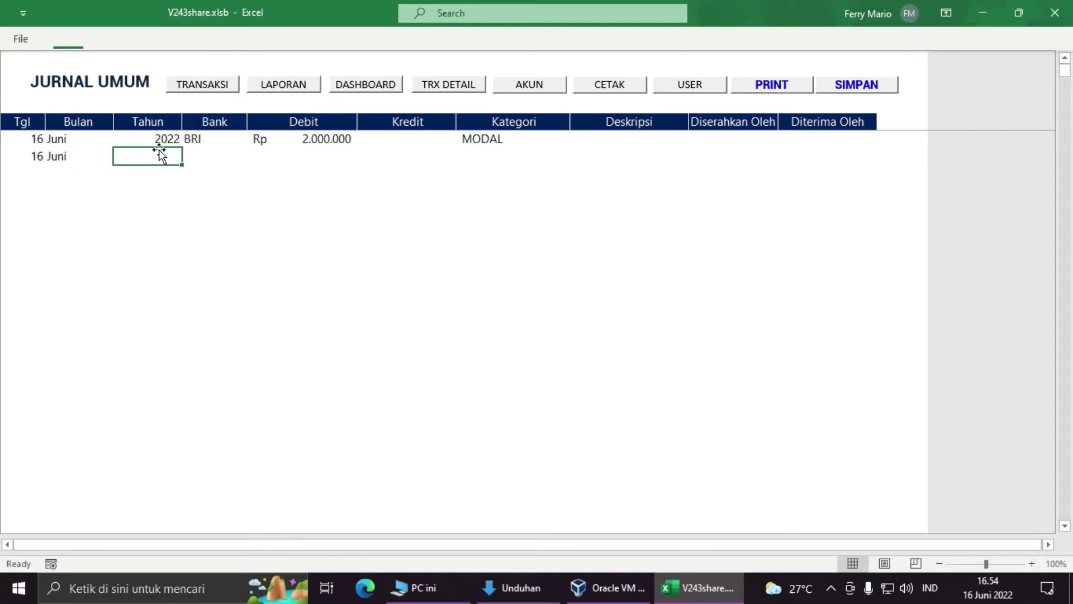
type("2022")
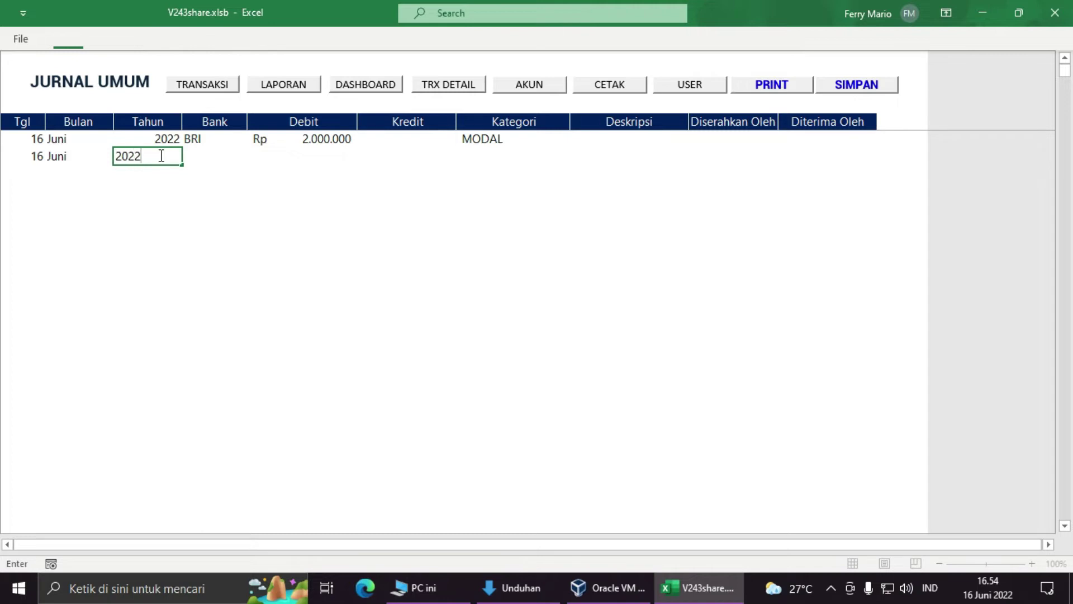
key("Tab")
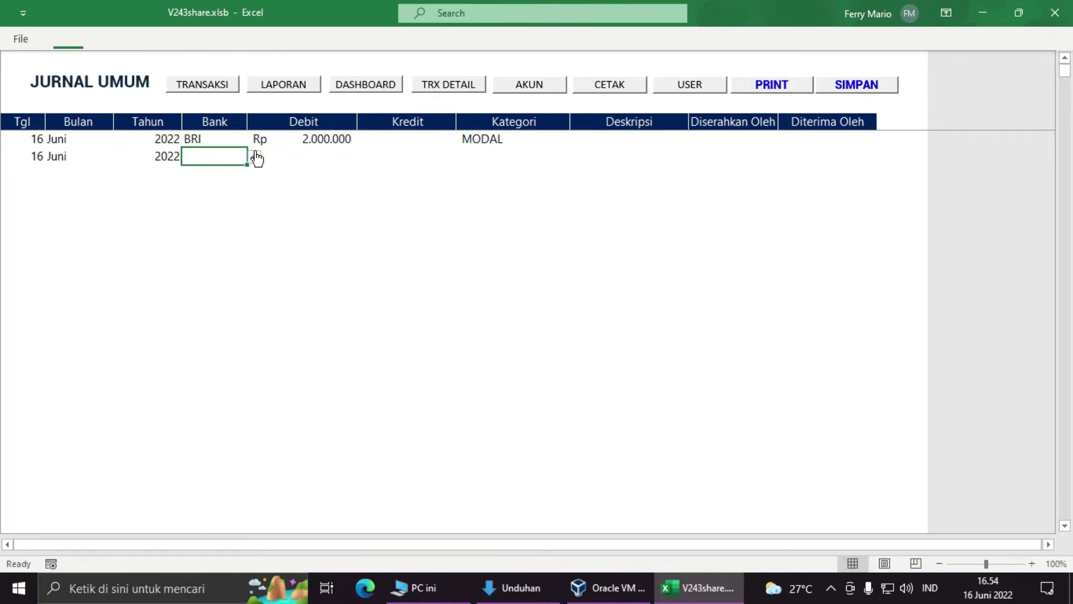
left_click(254, 157)
left_click_drag(249, 202, 250, 228)
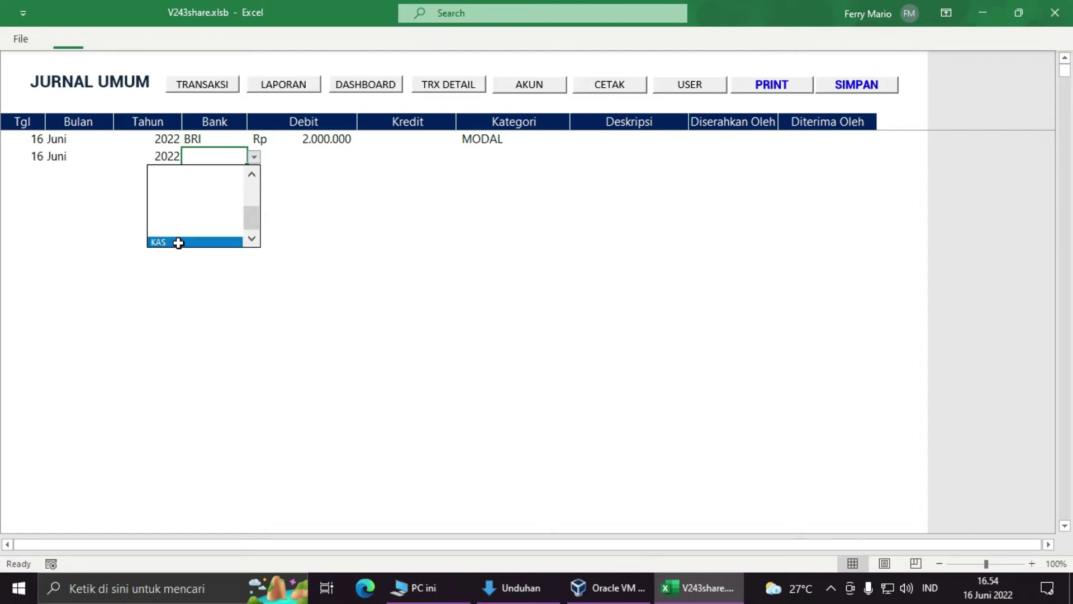
left_click(178, 242)
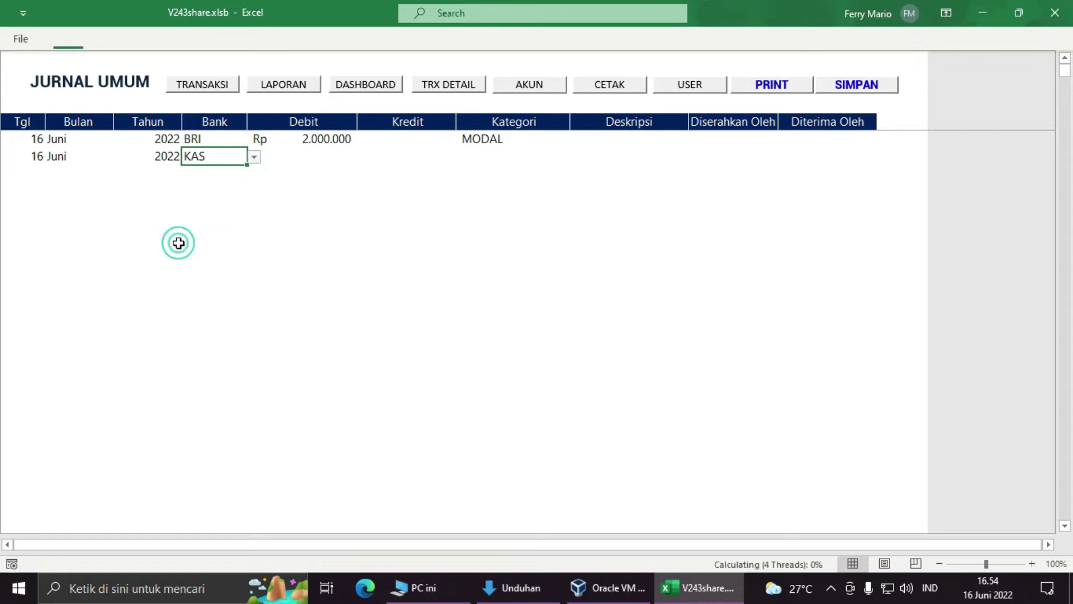
Step: Give the KAS row a 2000000 debit categorised as MODAL
left_click(319, 159)
type("2000000")
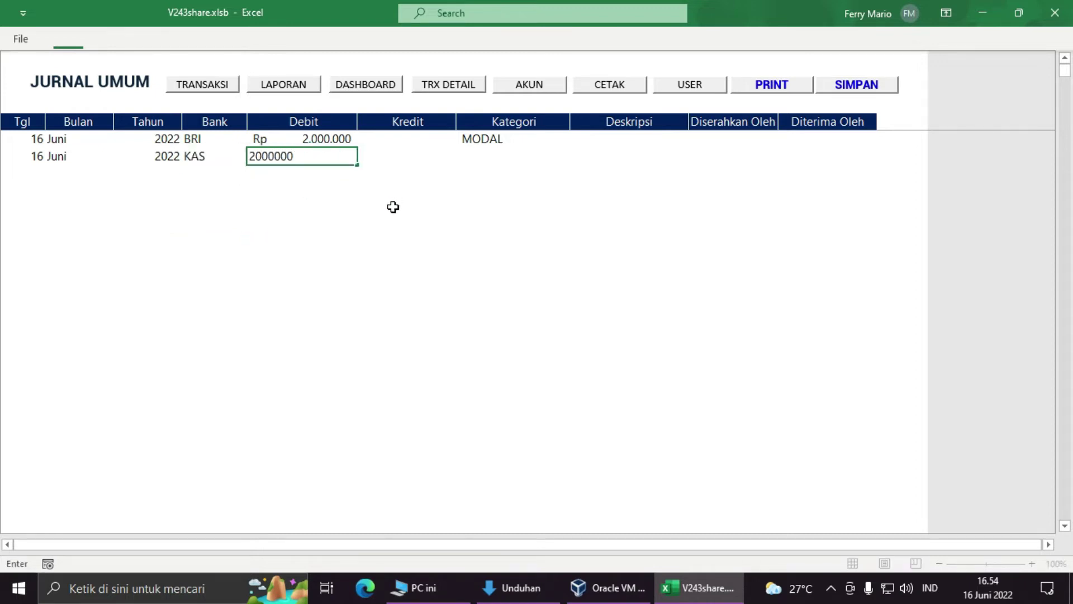
key("Tab")
key("Tab")
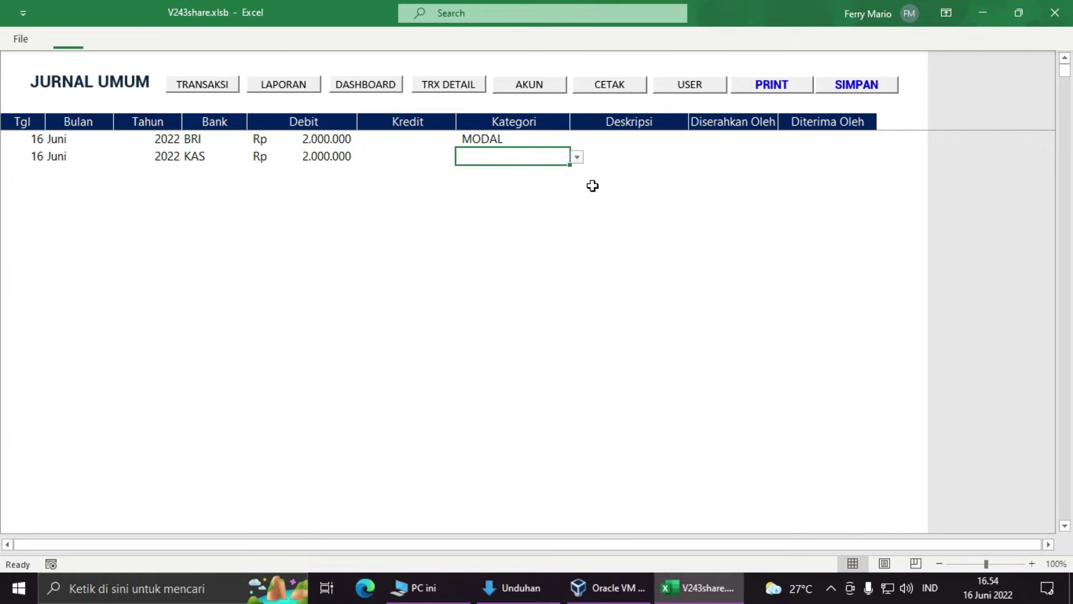
left_click(577, 157)
left_click(555, 172)
left_click(272, 240)
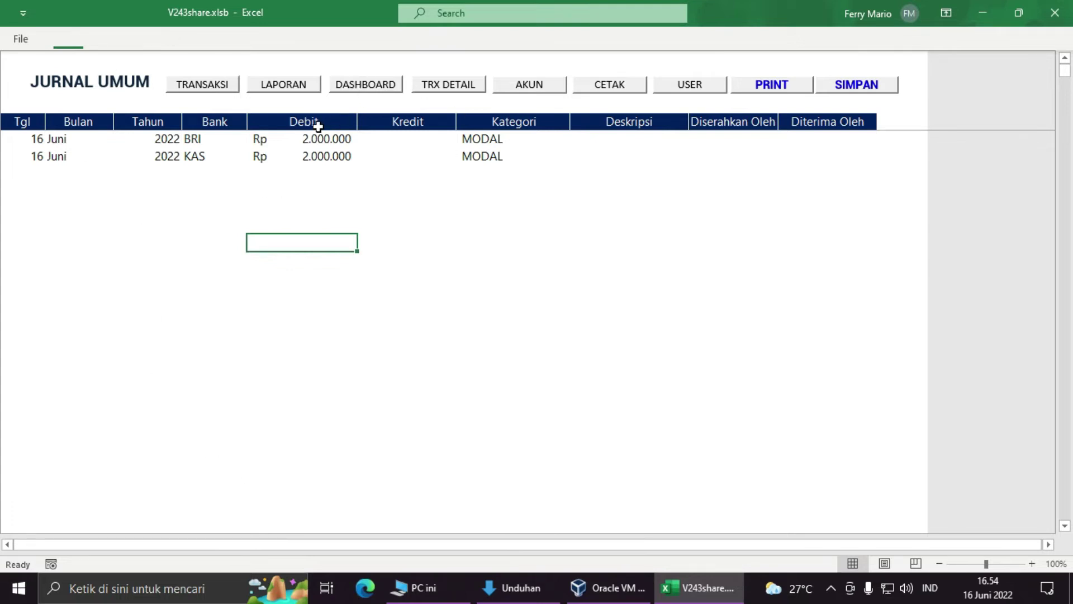
Step: Check the dashboard's BRI and KAS balances, each 2.000.000
left_click(362, 85)
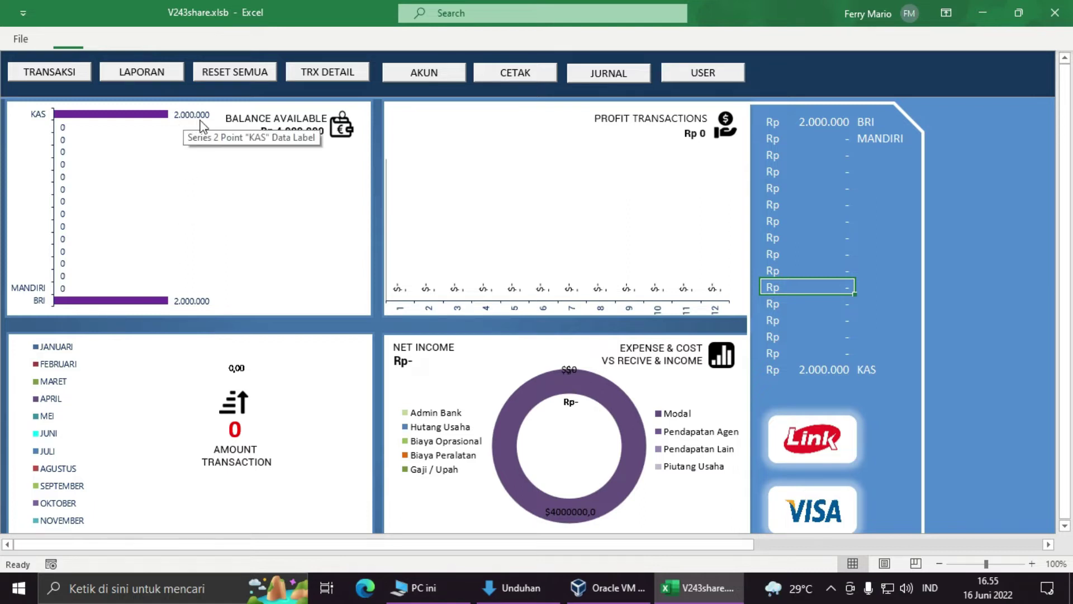
left_click(810, 121)
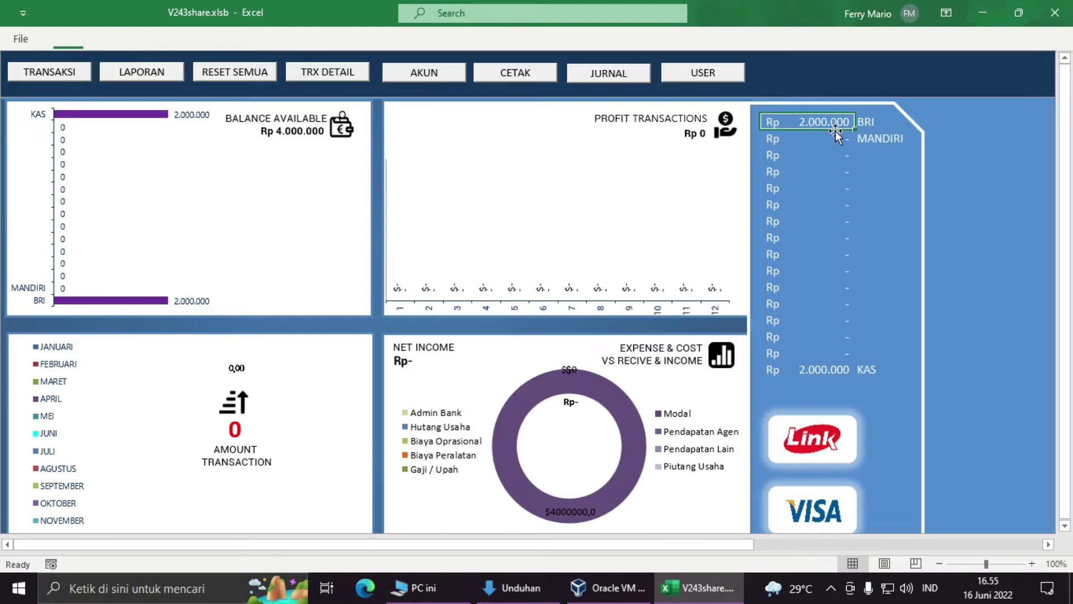
left_click(873, 123)
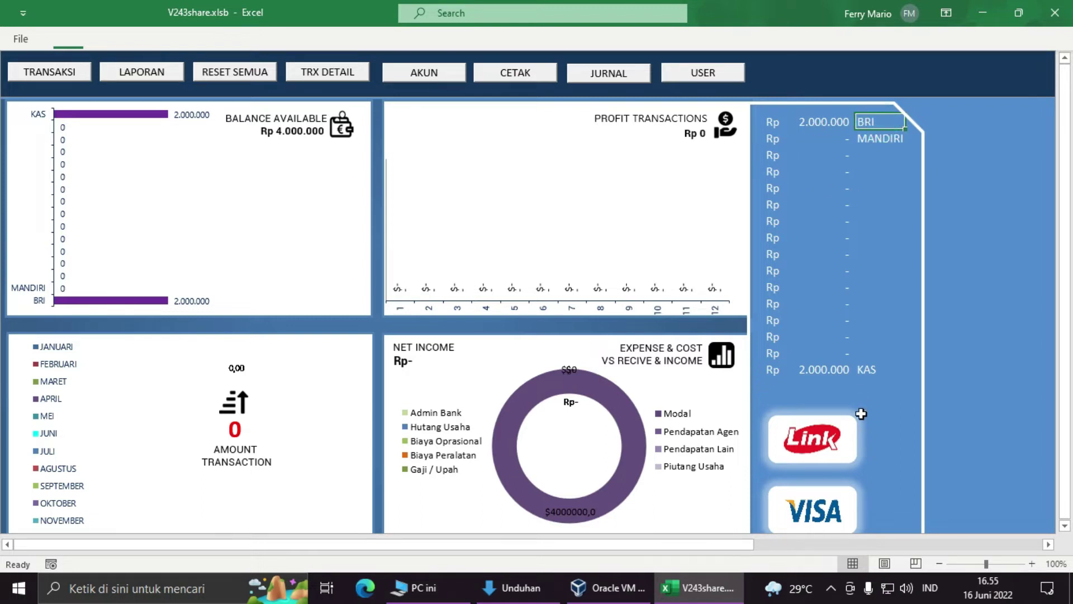
left_click(807, 369)
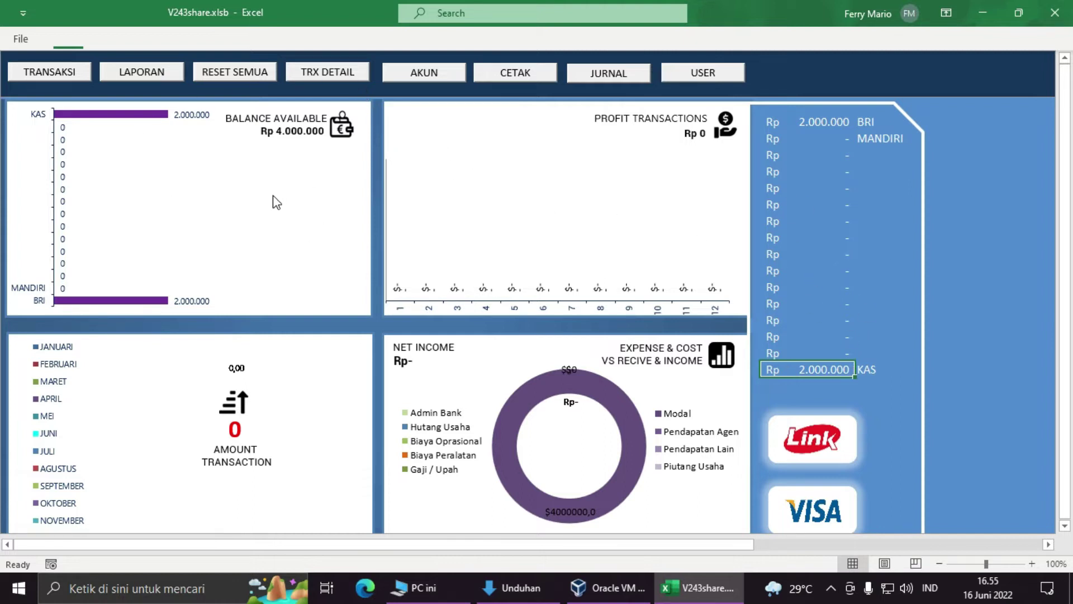
Step: Bring up the blank FORM TRANSAKSI over the Laporan Transaksi sheet
left_click(603, 71)
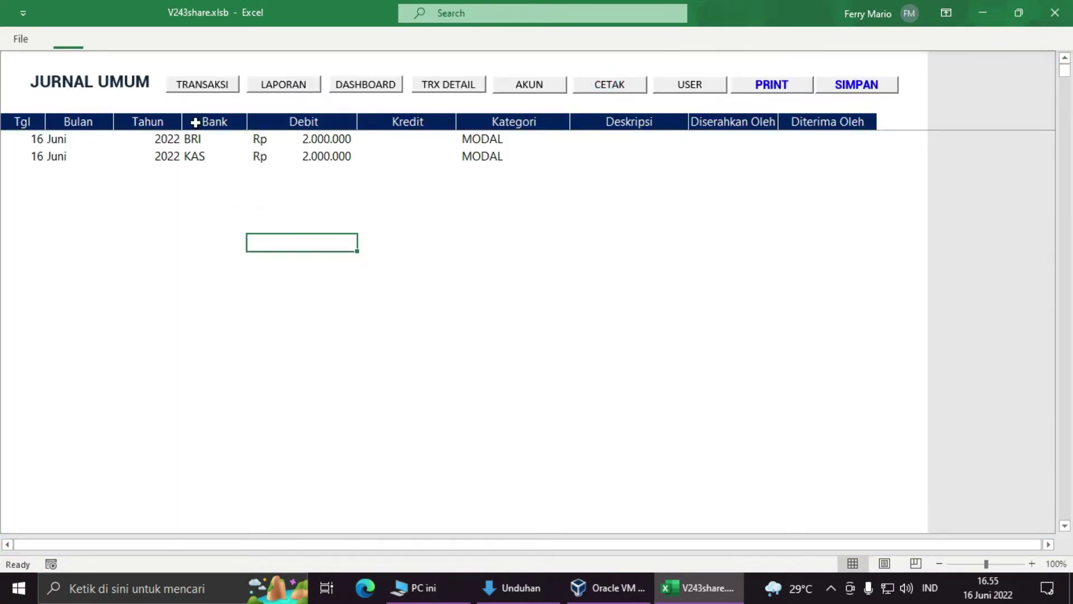
left_click(476, 85)
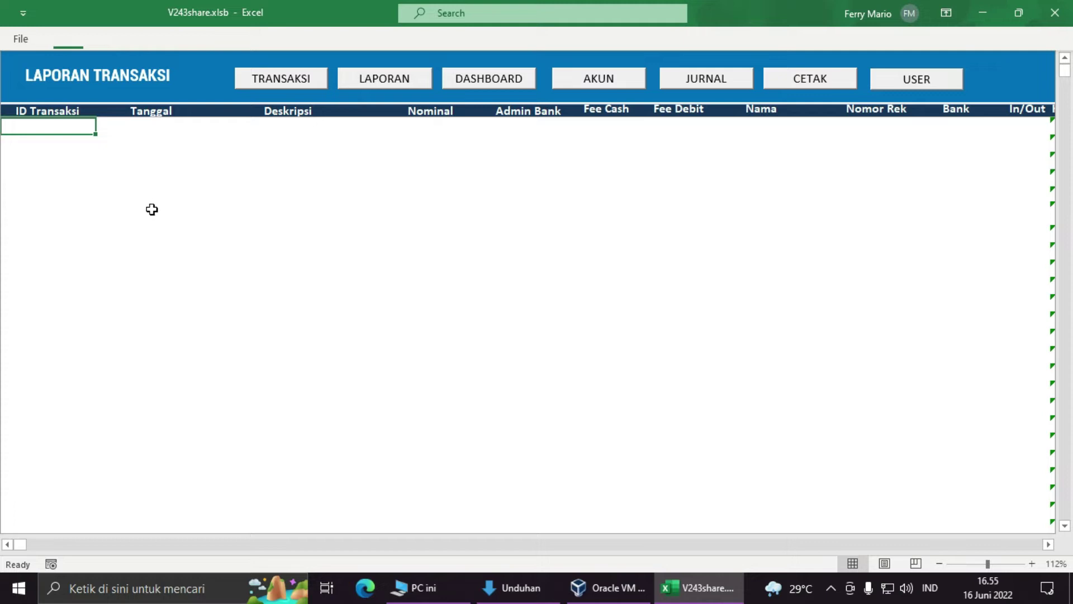
left_click(296, 80)
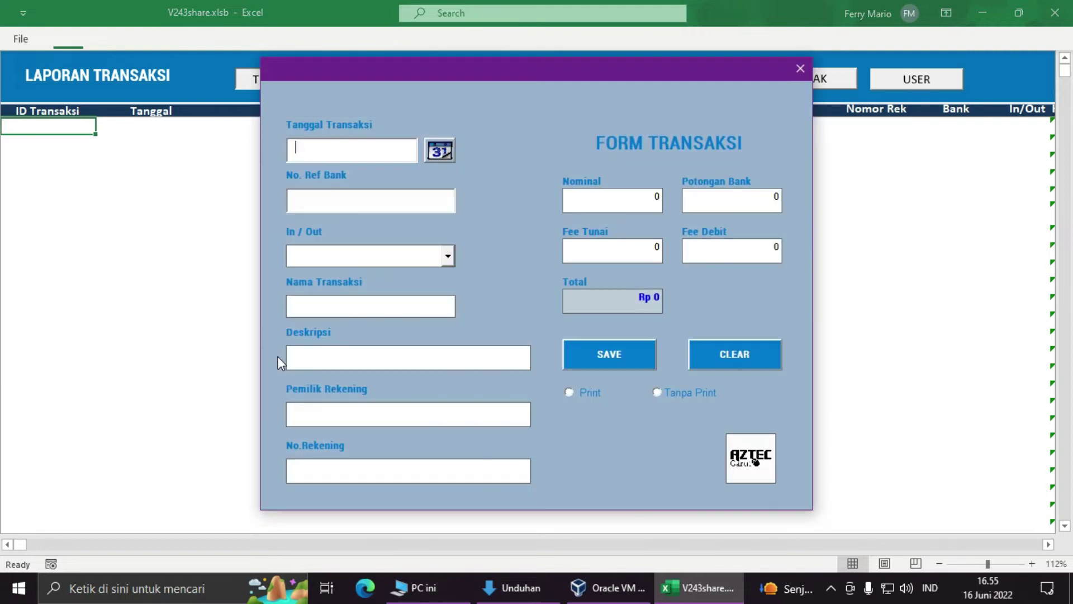
Step: Set Tanggal Transaksi to 16 Juni 2022 and enter a bank reference number in No. Ref Bank
left_click_drag(474, 72, 607, 102)
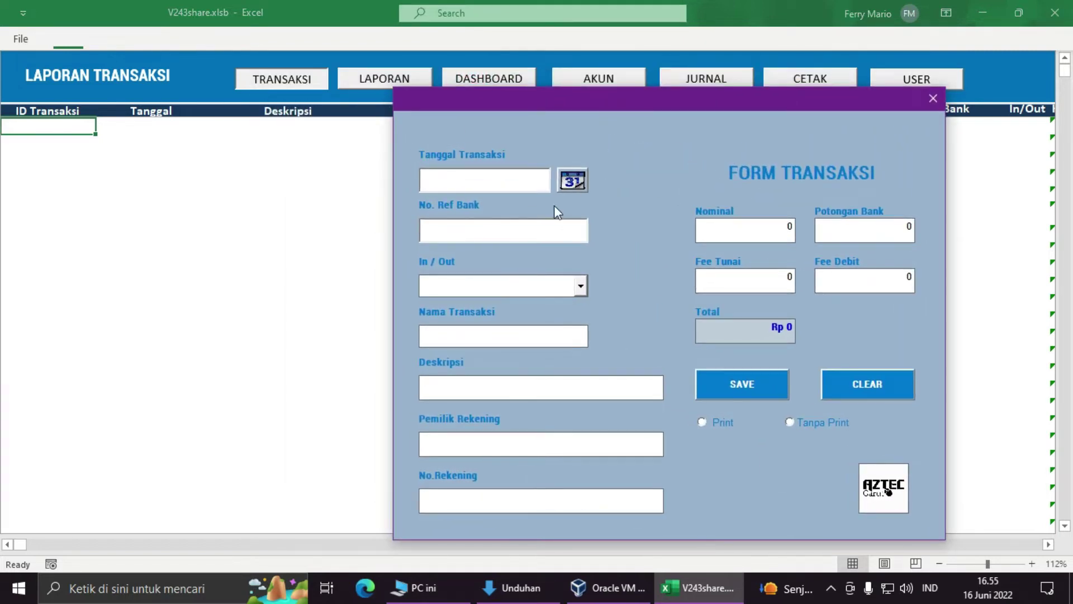
left_click(584, 184)
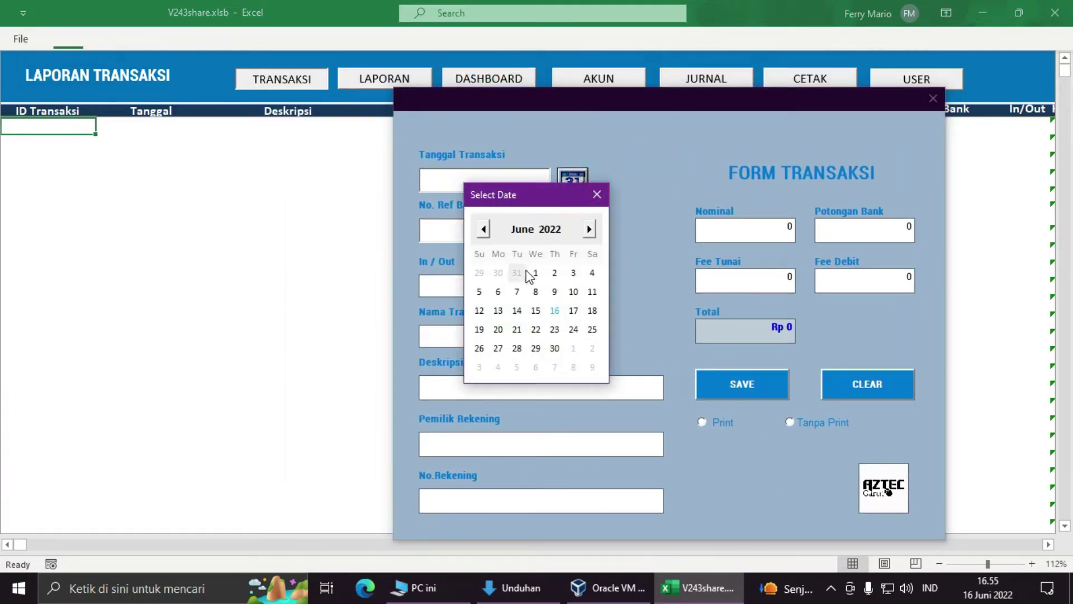
left_click(558, 315)
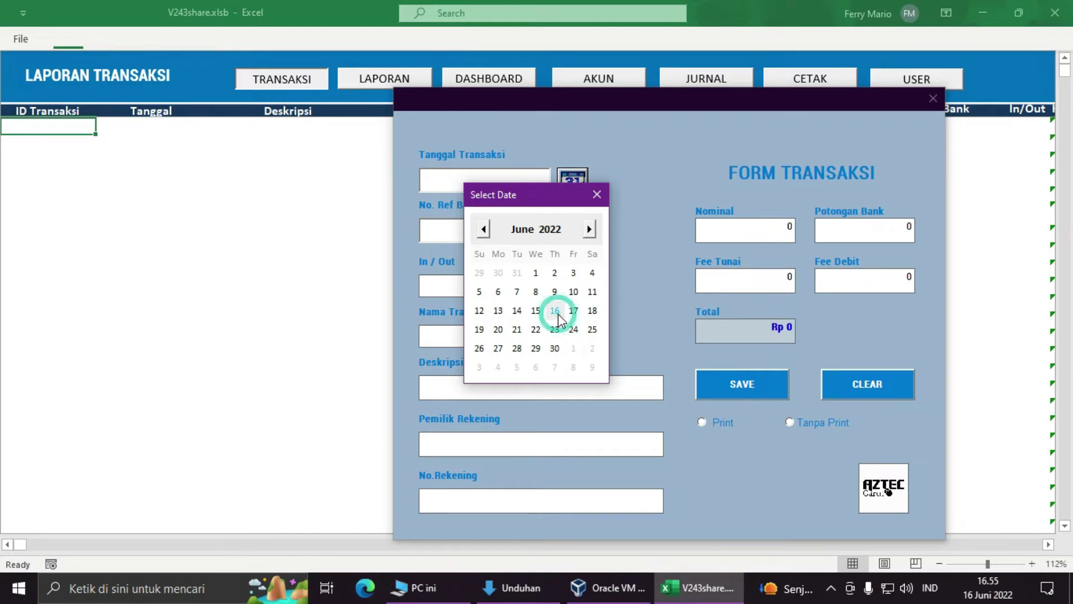
left_click(559, 233)
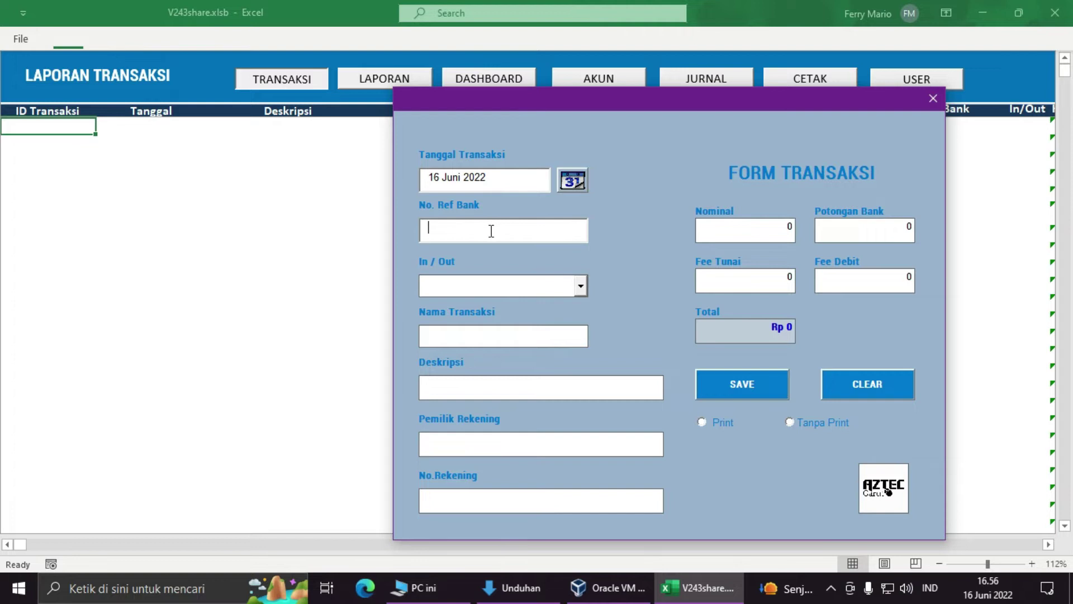
type("2823838")
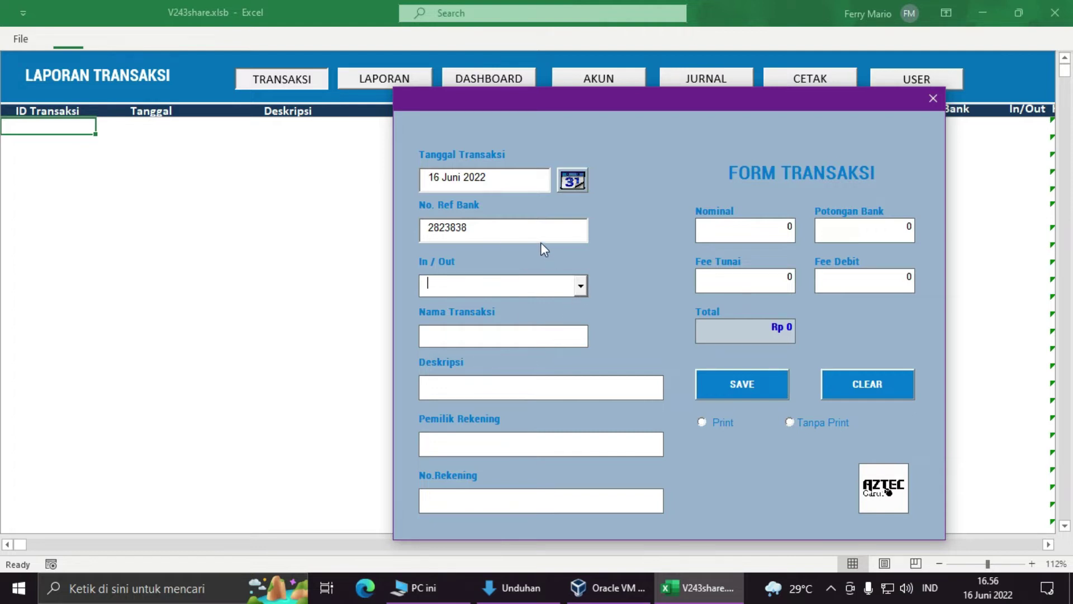
Step: Set No. Ref Bank to 1, direction to In, and transaction to BRI
double_click(519, 230)
type("1")
left_click(499, 289)
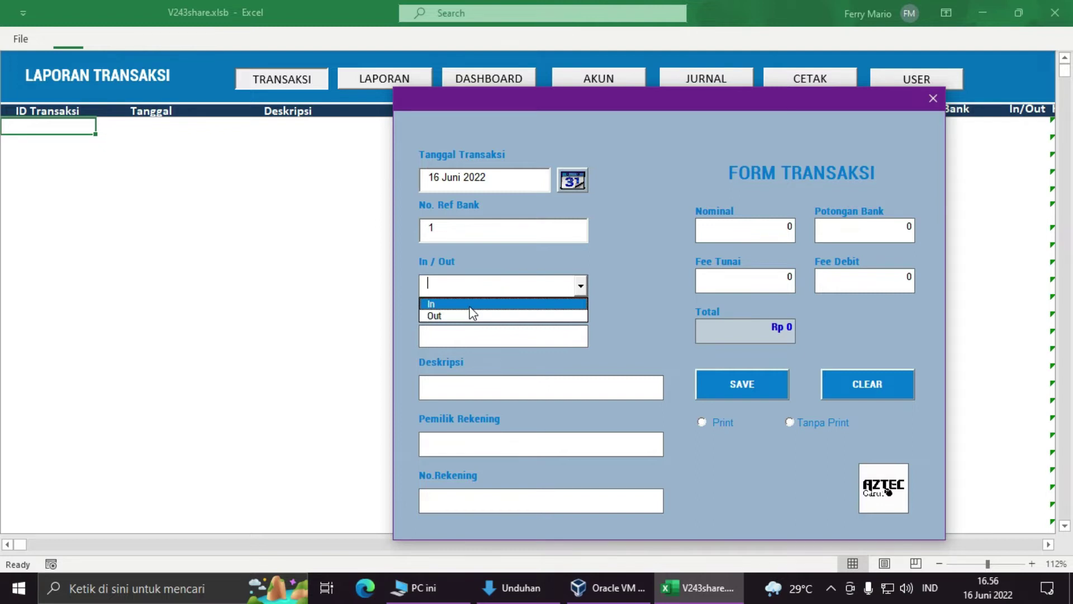
left_click(495, 248)
left_click(484, 287)
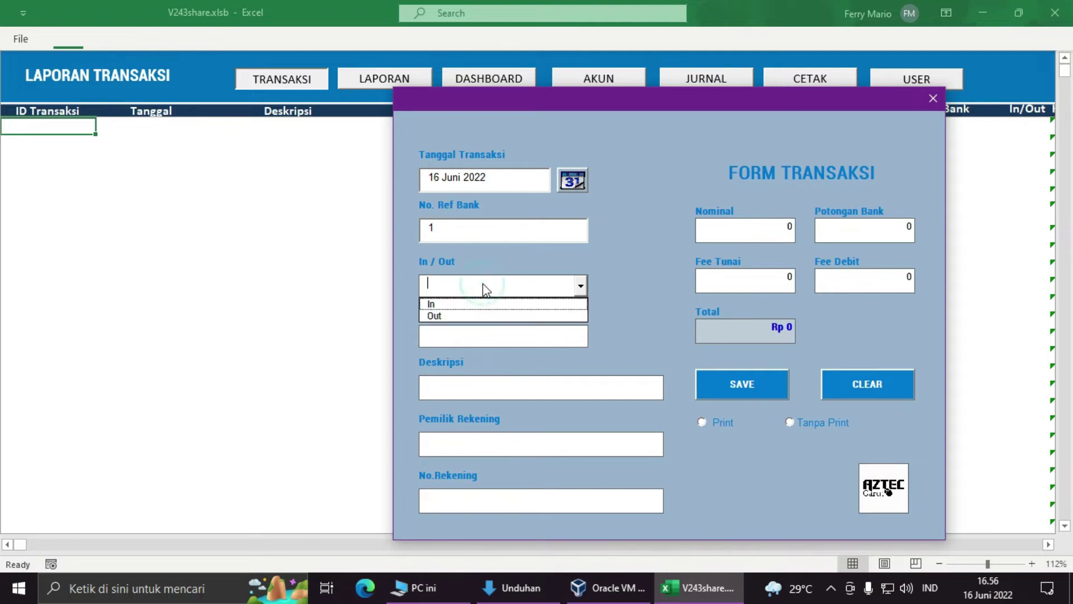
left_click(465, 304)
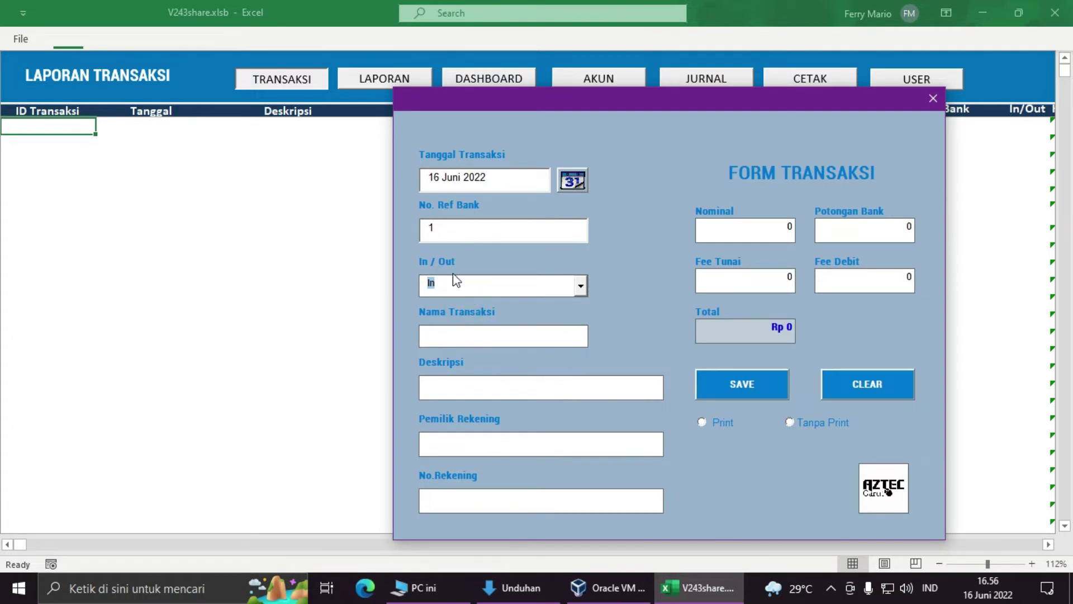
left_click(484, 337)
left_click(491, 356)
Step: Enter description Tarik Tunai, then the account holder's name and account number
left_click(488, 383)
type("Tarik Tunai")
key("Tab")
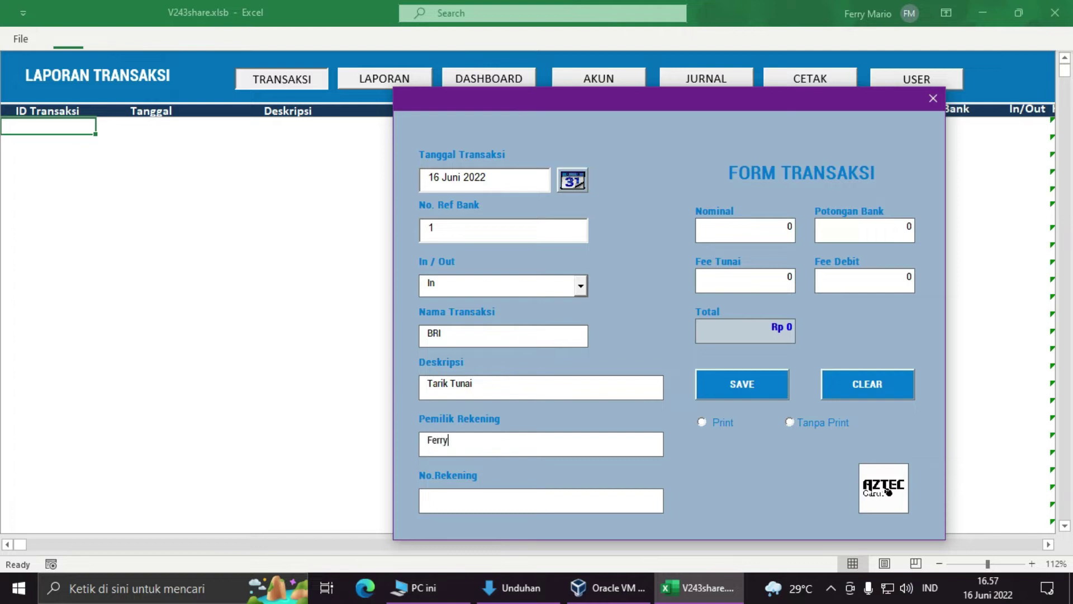
type("Mario")
key("Tab")
type("123456789")
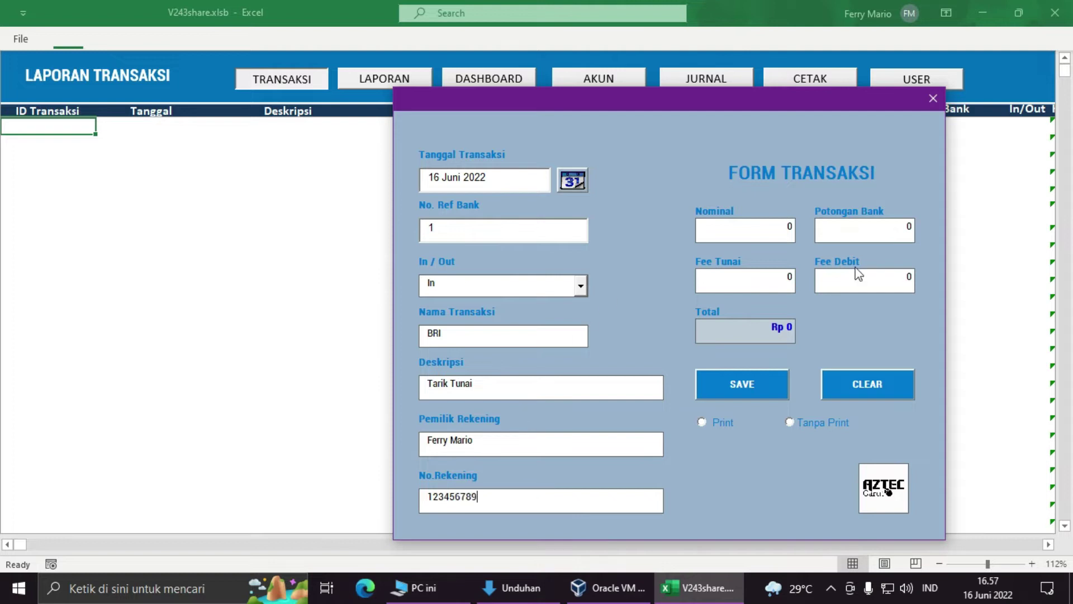
left_click(778, 232)
Step: Enter Nominal 500.000, Potongan Bank 3000 and Fee Debit 5000
left_click(780, 233)
type("500.000")
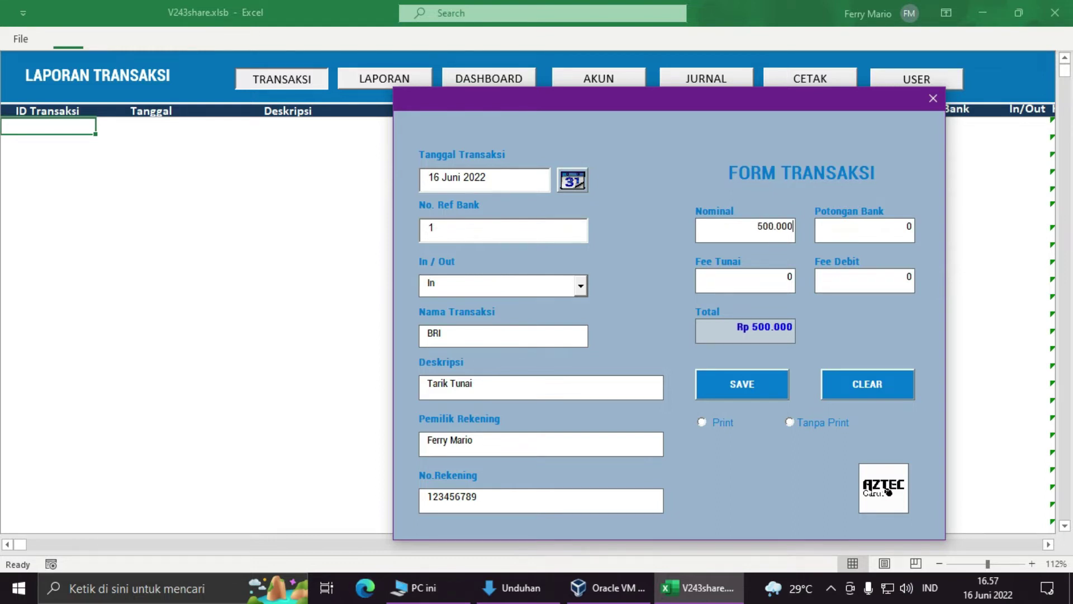
left_click(858, 236)
type("3000")
left_click(762, 289)
left_click(759, 227)
left_click(769, 229)
left_click(749, 282)
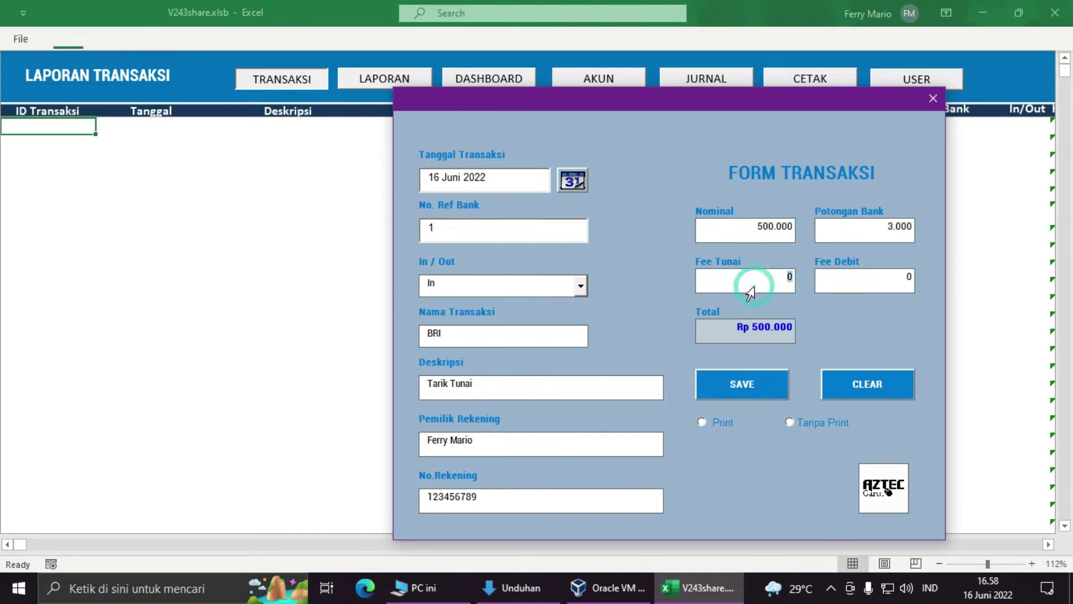
left_click(842, 284)
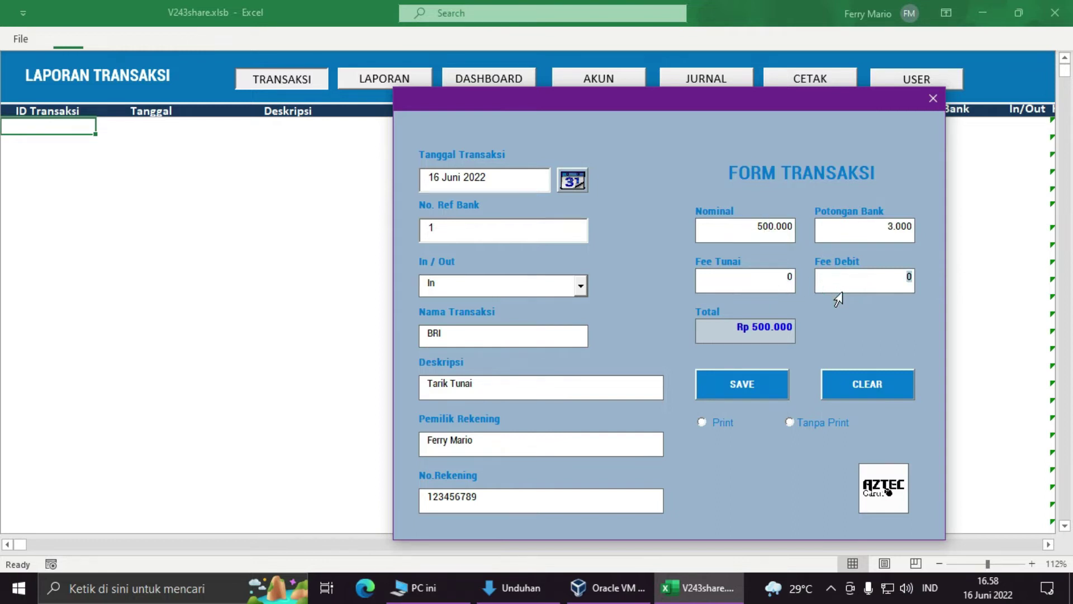
type("5000")
Step: Try Nominal 495.000, then set it back to 500000 while checking the fee fields
left_click(747, 226)
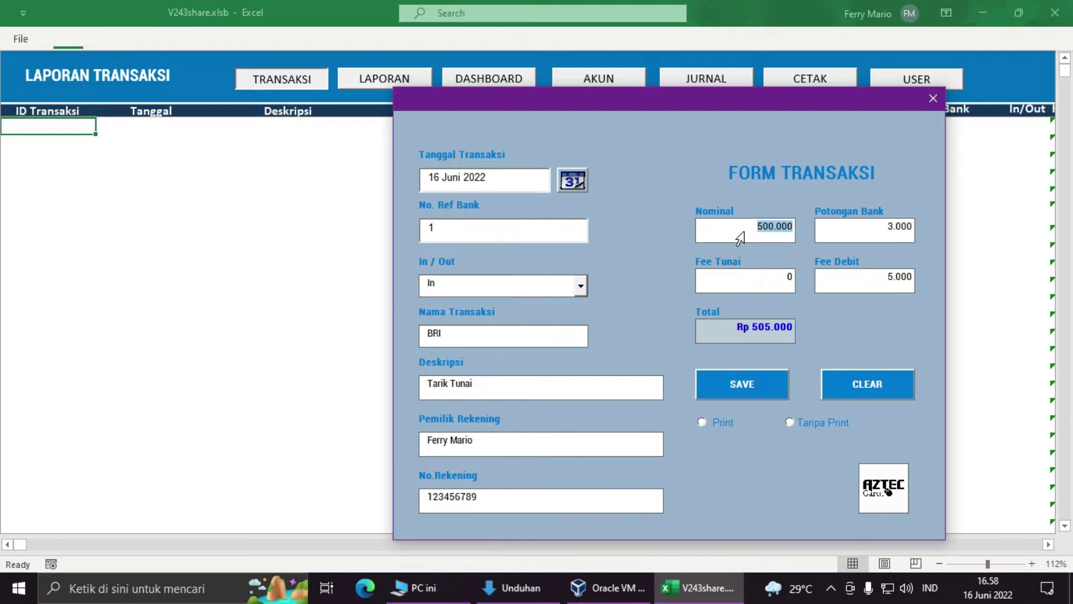
type("4")
type("95.000")
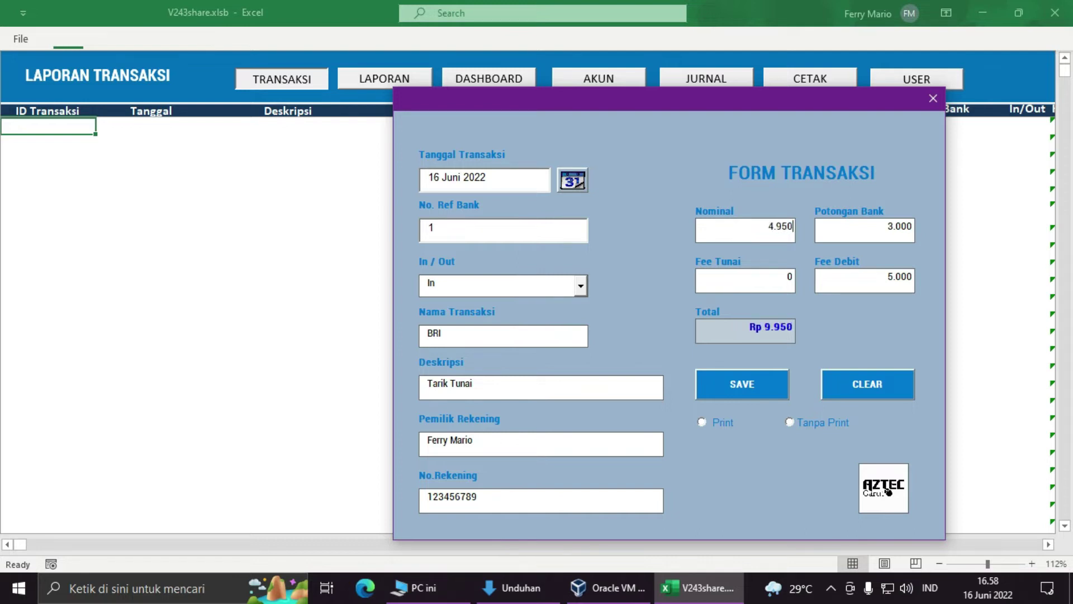
double_click(873, 284)
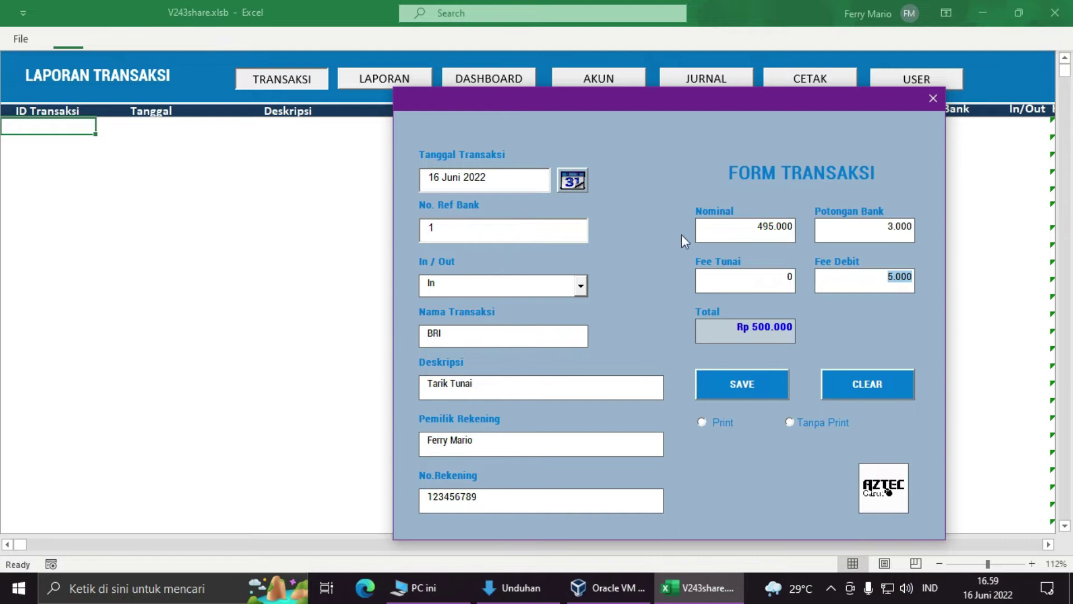
double_click(738, 228)
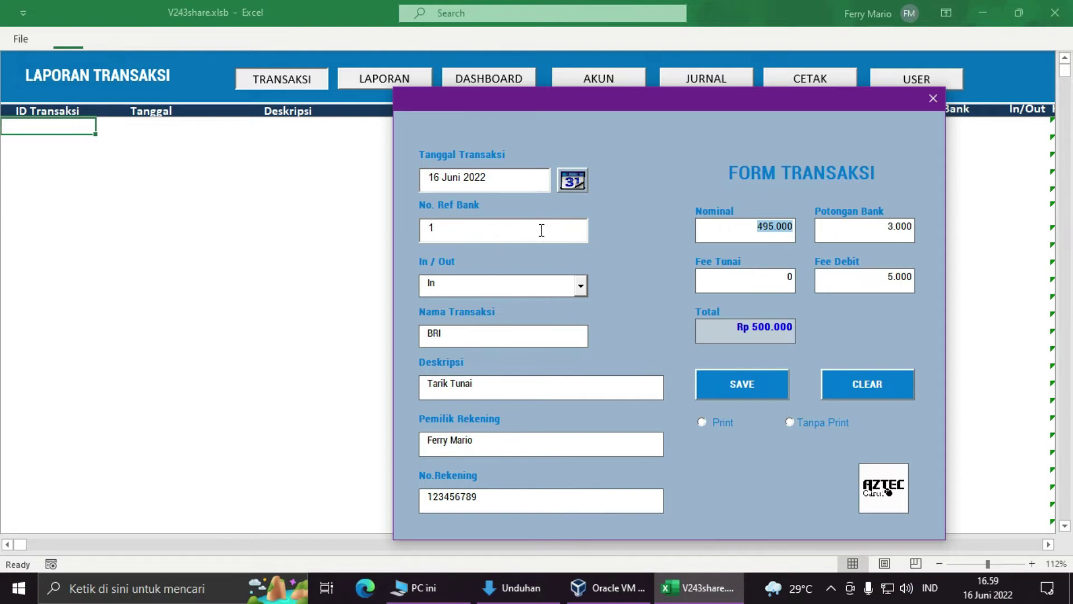
double_click(743, 274)
double_click(740, 234)
double_click(856, 287)
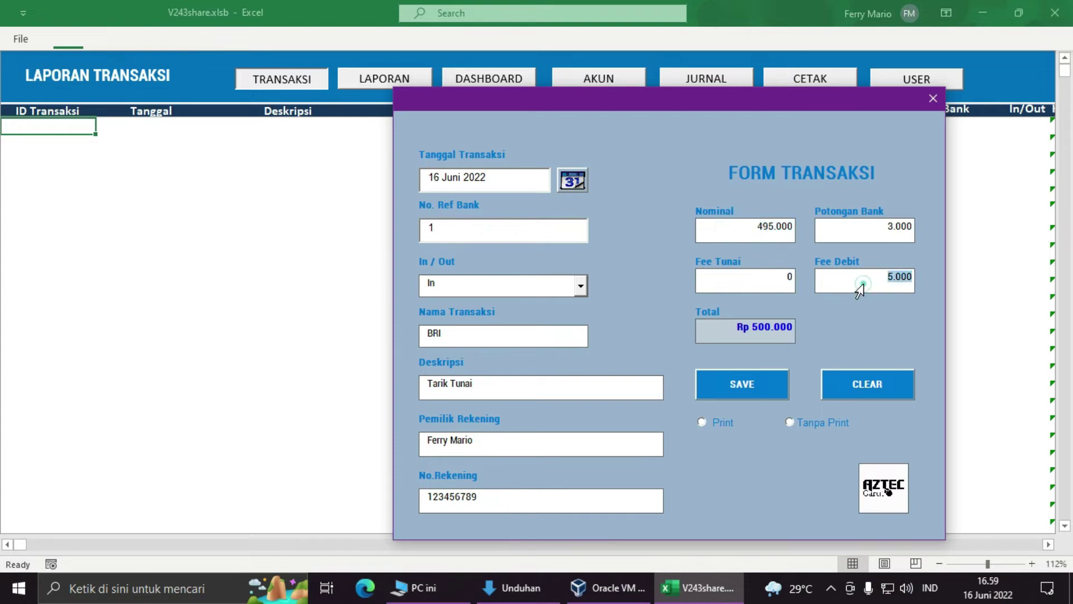
double_click(737, 234)
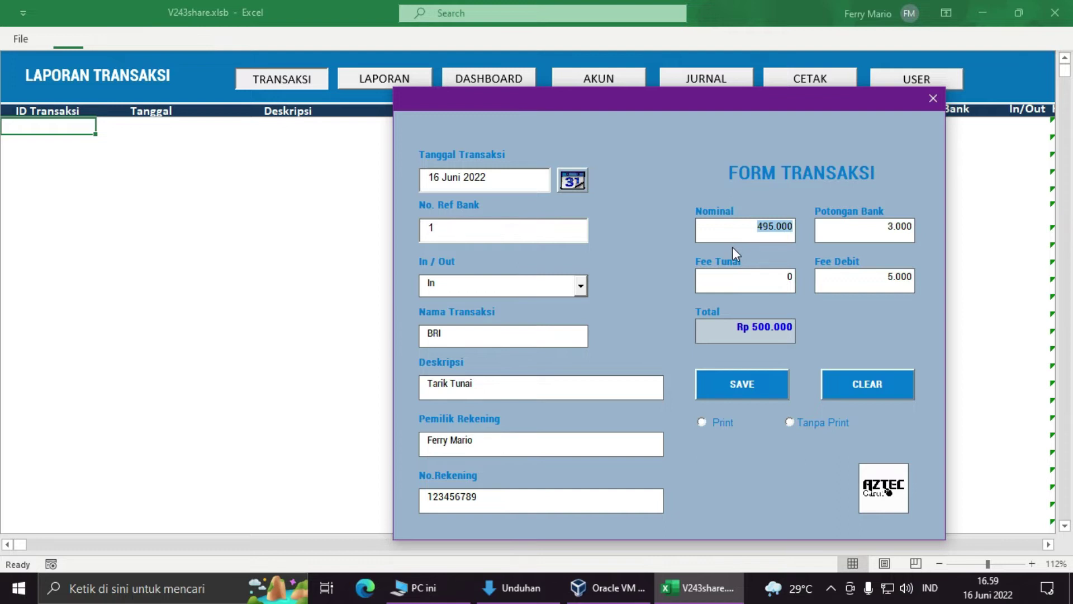
type("500000")
left_click_drag(895, 284, 934, 288)
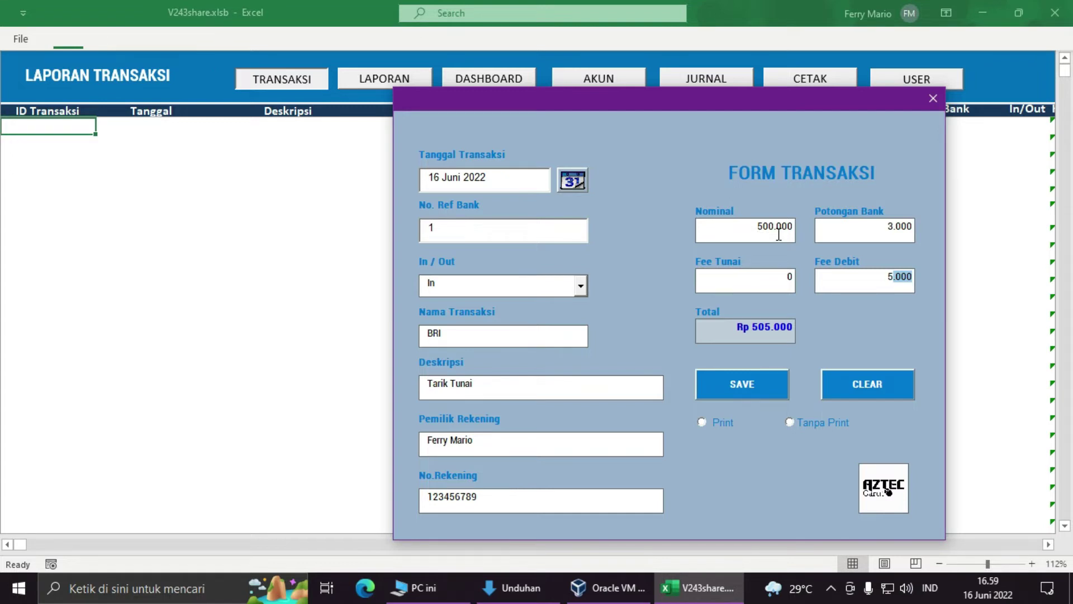
double_click(771, 283)
left_click(766, 232)
double_click(751, 237)
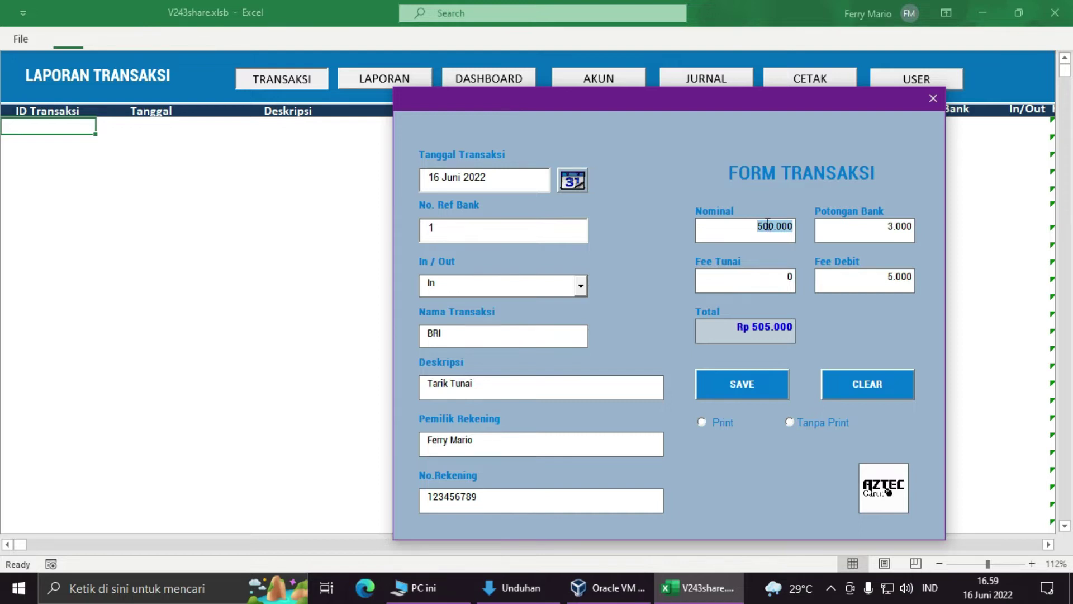
Step: Clear Fee Tunai and set Nominal to 495.000 so Total reads Rp 500.000
double_click(760, 284)
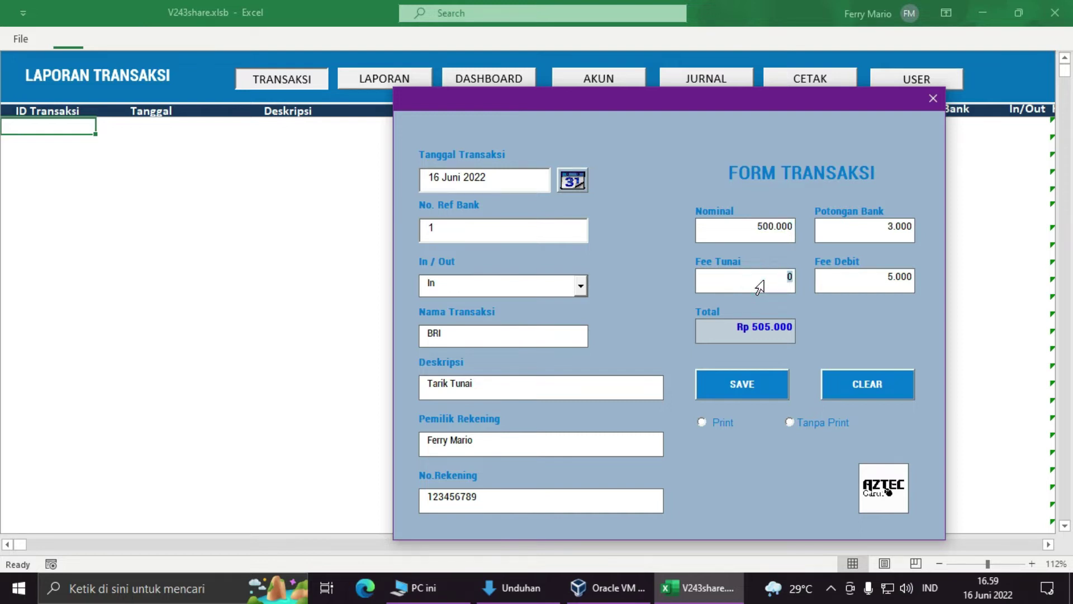
type("500")
key("BackSpace")
key("BackSpace")
key("BackSpace")
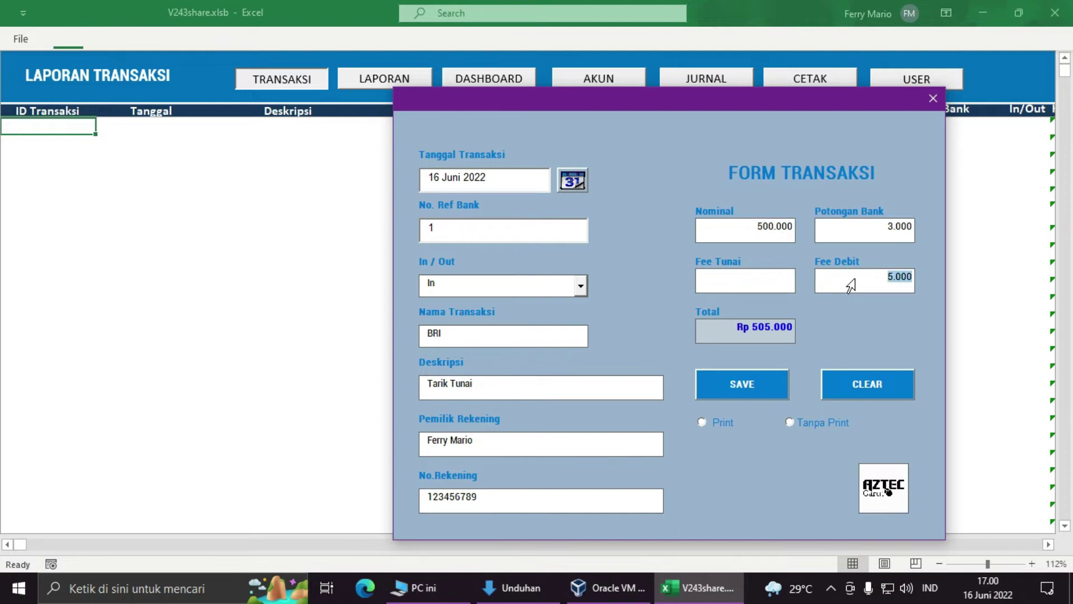
left_click(749, 229)
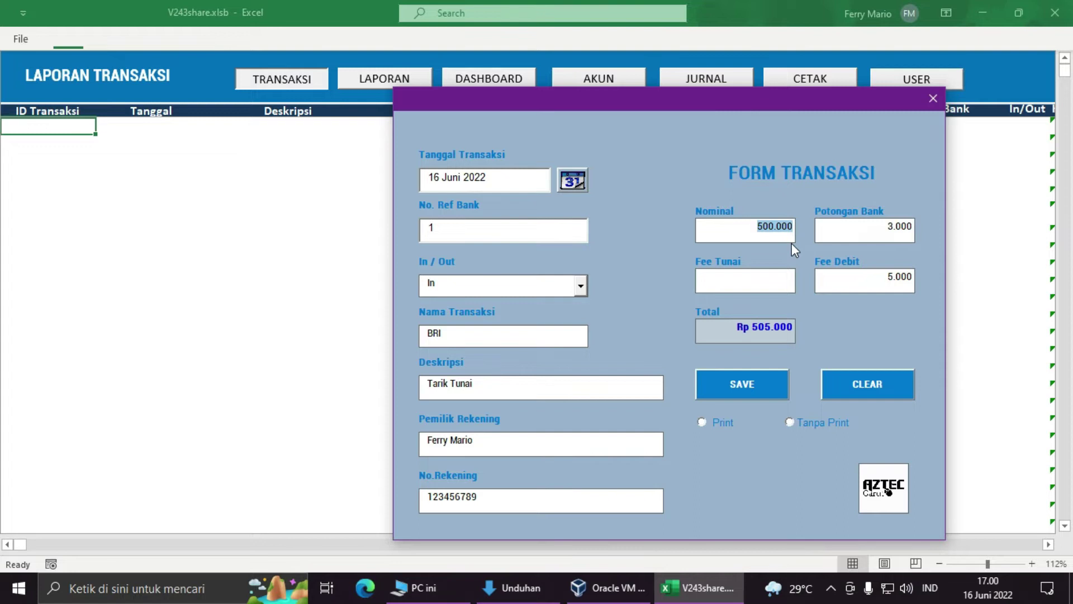
left_click(783, 286)
double_click(758, 229)
type("495.000")
Step: Save transaction 1 with the Tanpa Print option and acknowledge the Isi Transaksi message
left_click(705, 421)
left_click(790, 422)
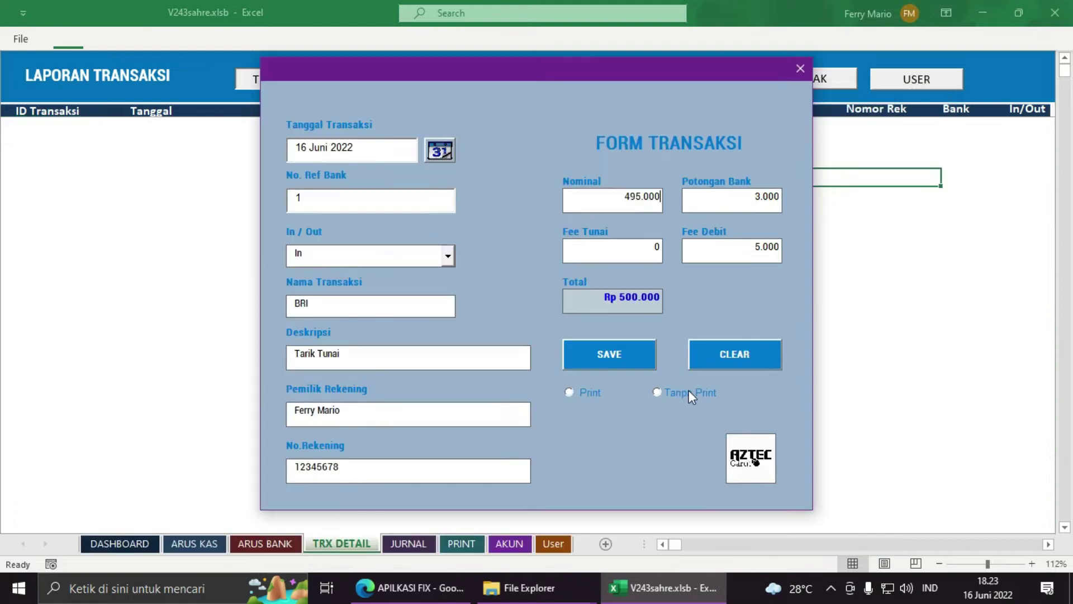
left_click(679, 391)
left_click(629, 362)
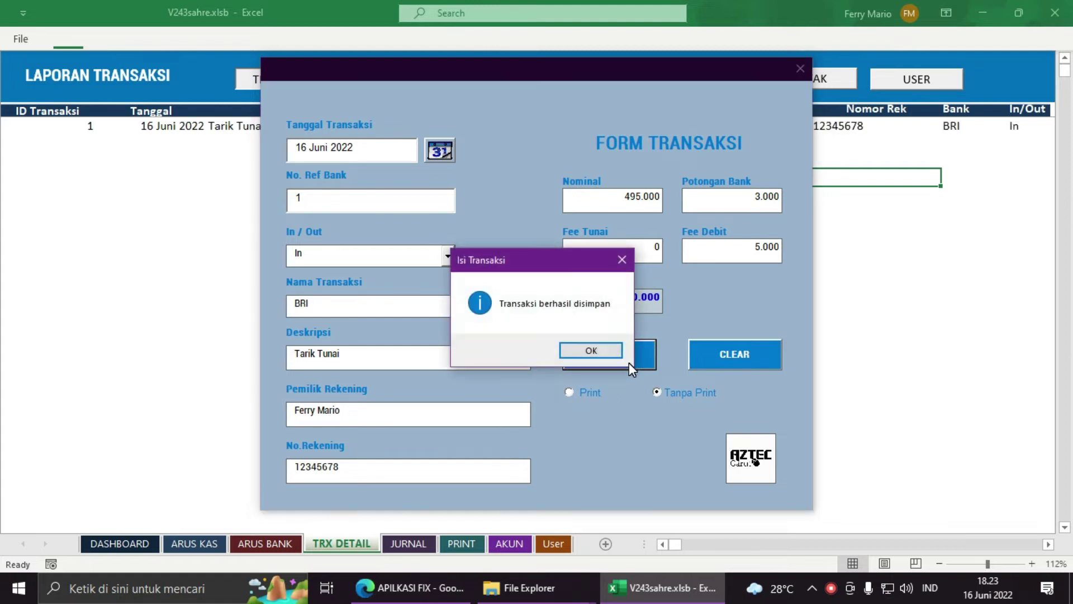
left_click(575, 350)
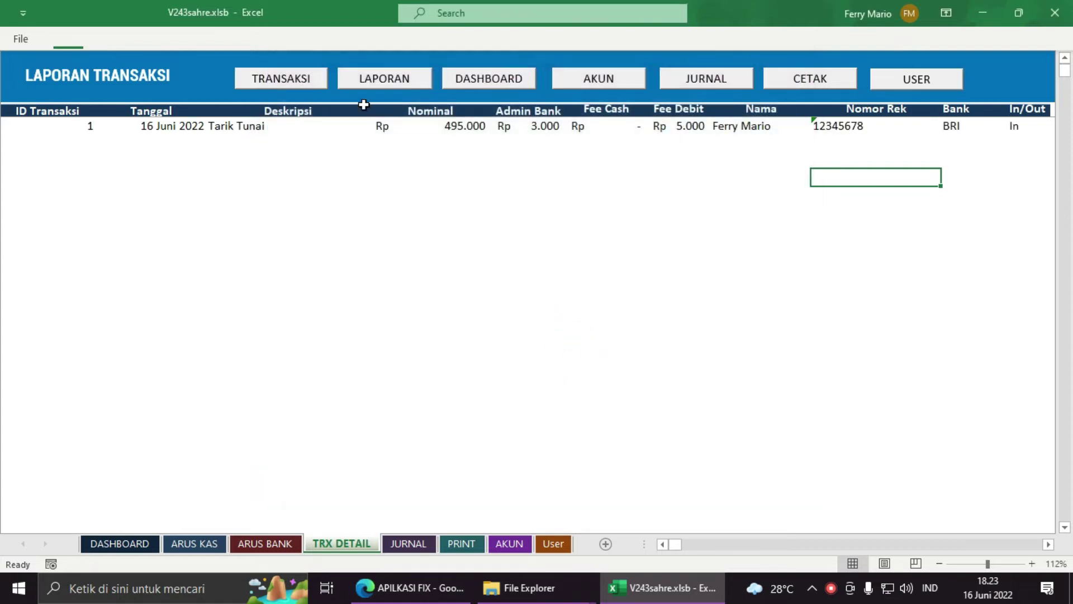
Step: Look over the new transaction row, then show the DASHBOARD with its updated balances
left_click_drag(62, 126, 708, 140)
left_click(383, 261)
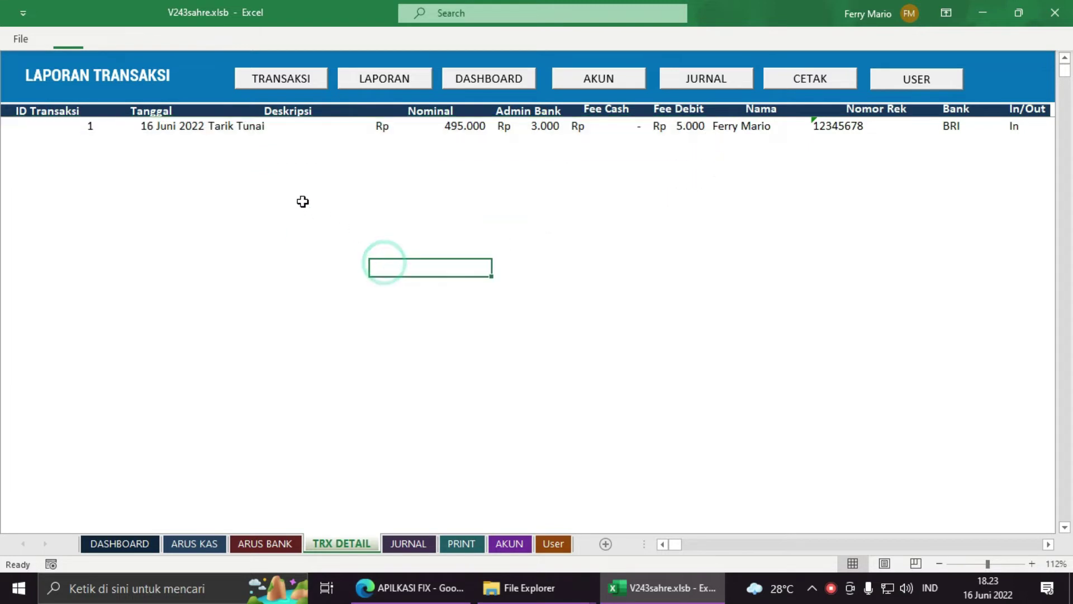
left_click(119, 544)
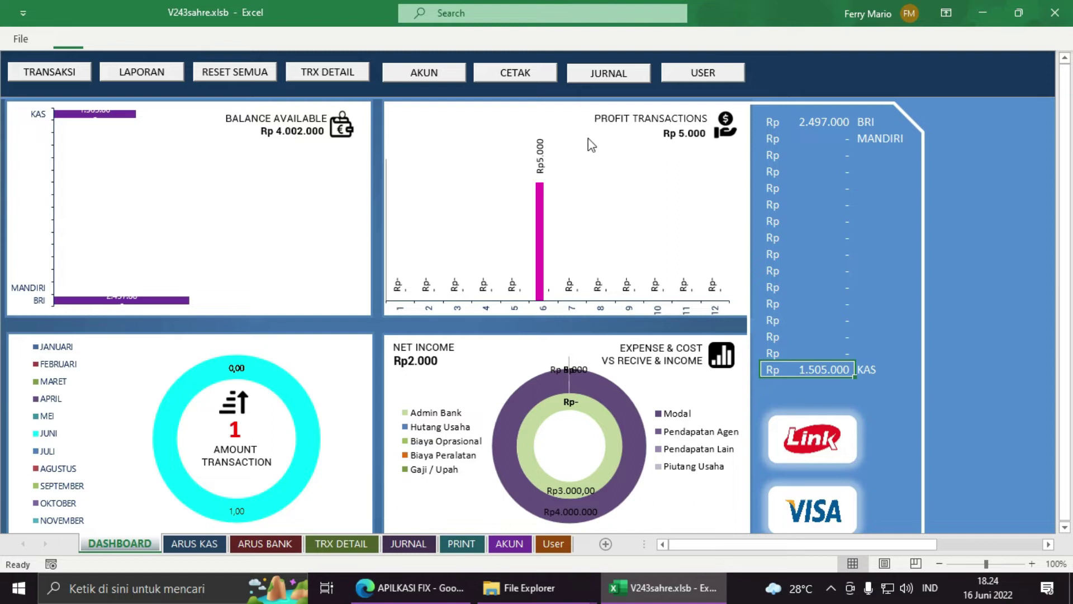
Step: Review the BRI 2.497.000, MANDIRI and KAS 1.505.000 balances, then return to TRX DETAIL
left_click(837, 126)
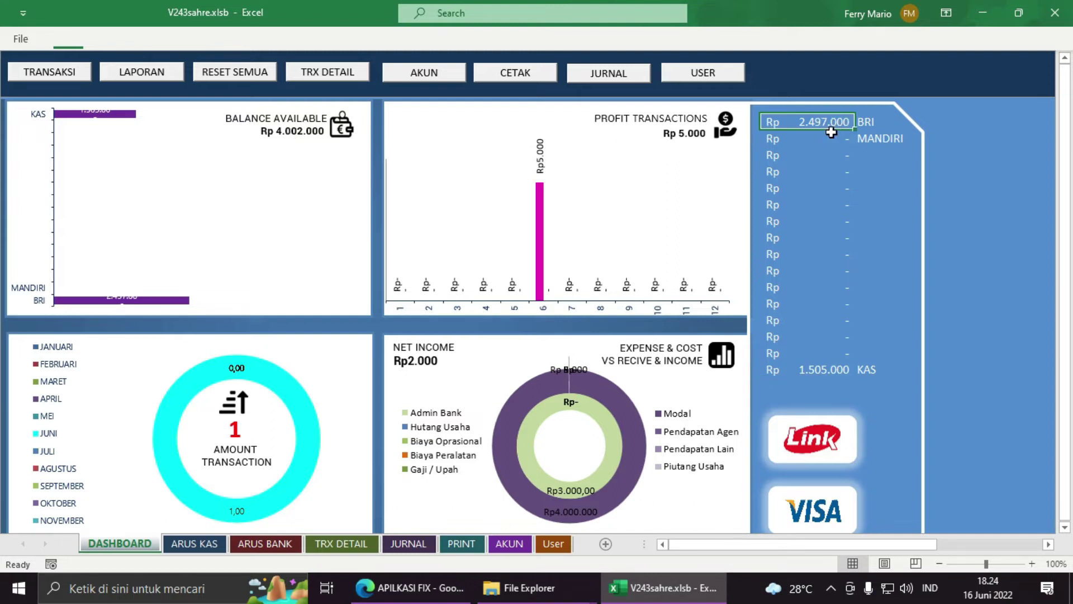
left_click(828, 138)
left_click(816, 367)
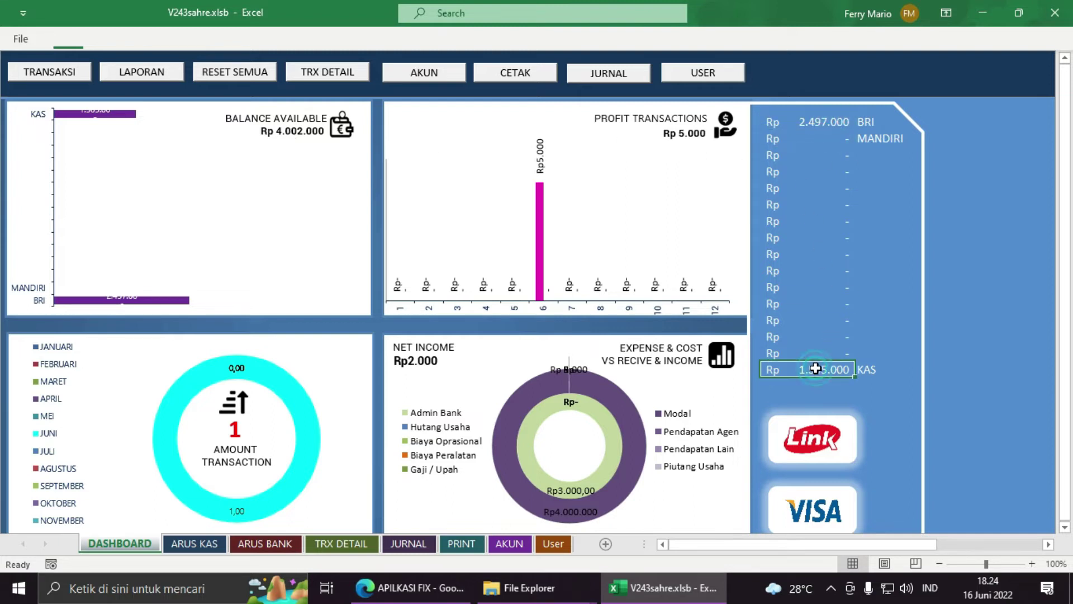
left_click(824, 127)
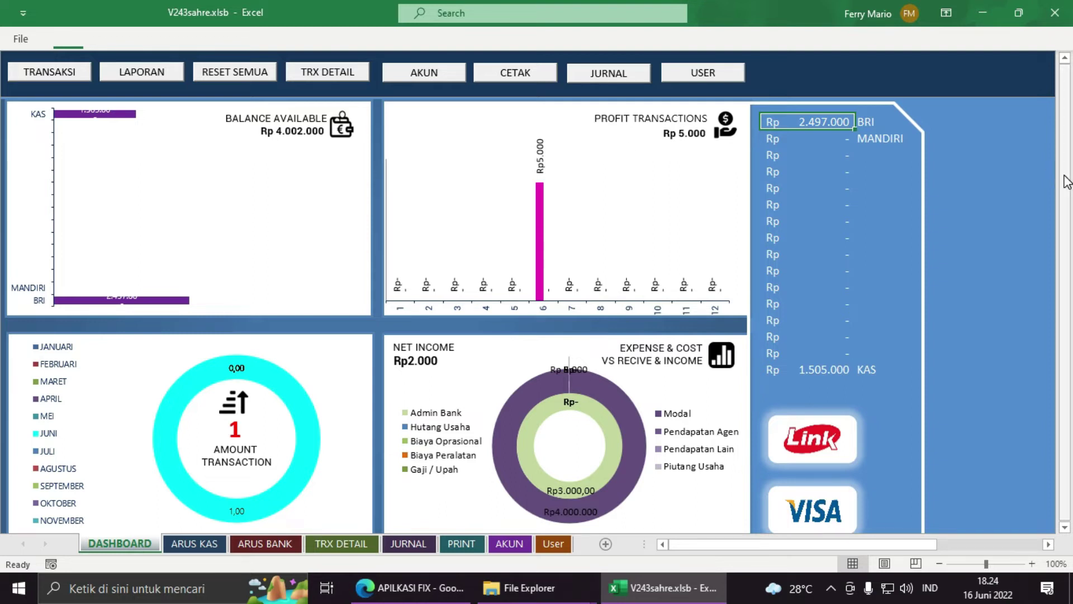
left_click_drag(1068, 182, 1064, 70)
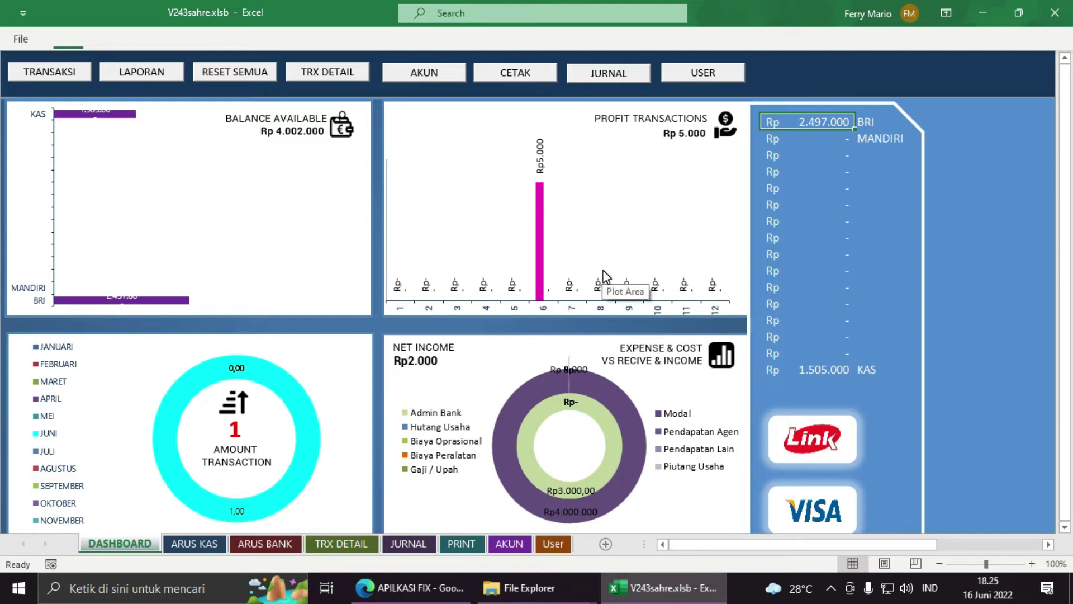
mouse_move(589, 398)
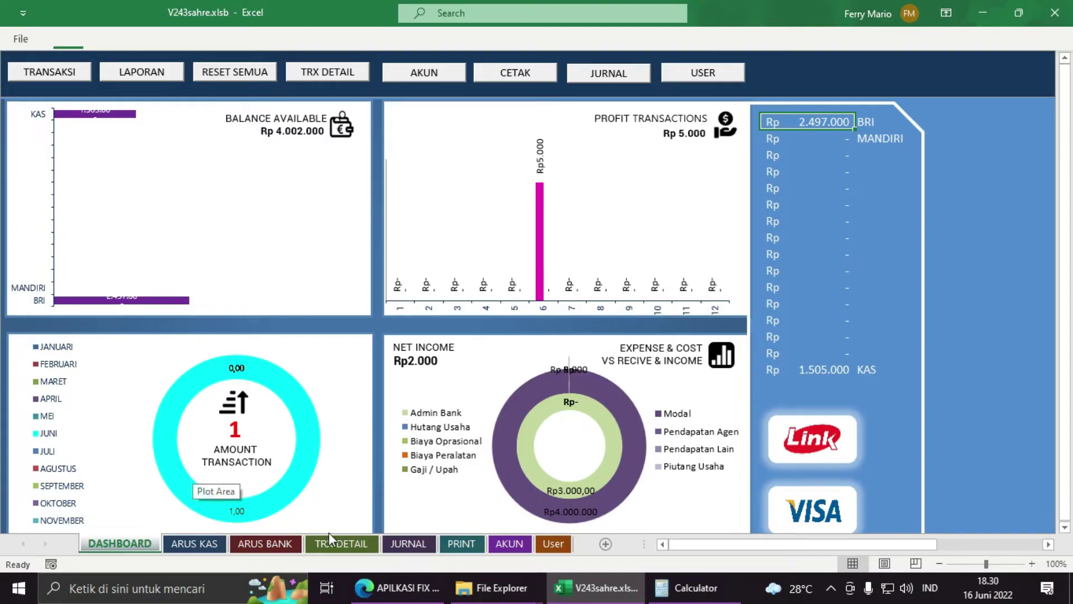
left_click(330, 543)
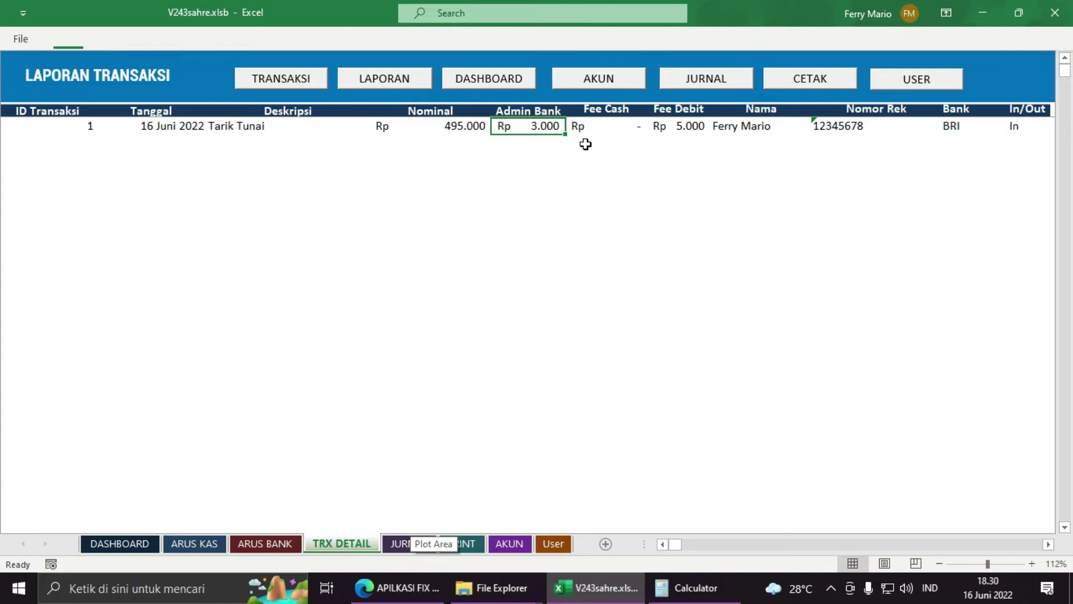
left_click(349, 126)
left_click(144, 136)
left_click(144, 125)
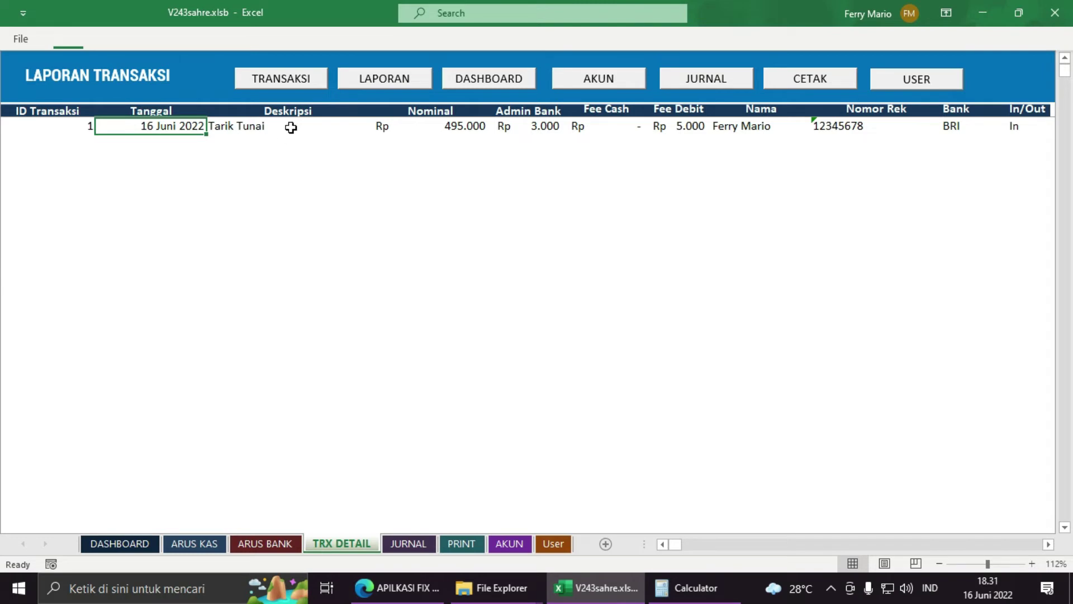
left_click(408, 127)
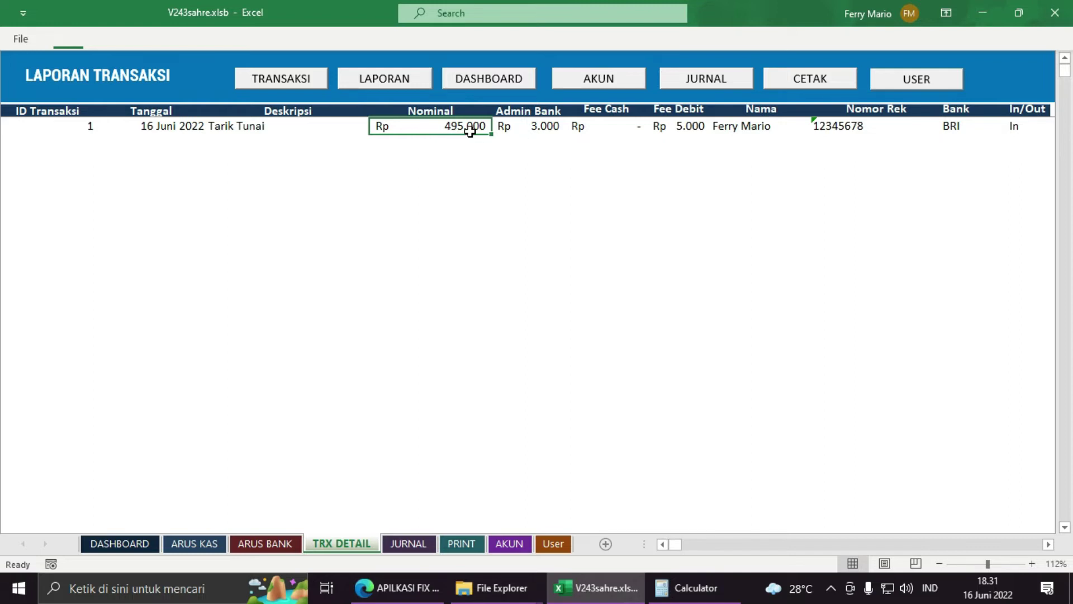
left_click(524, 126)
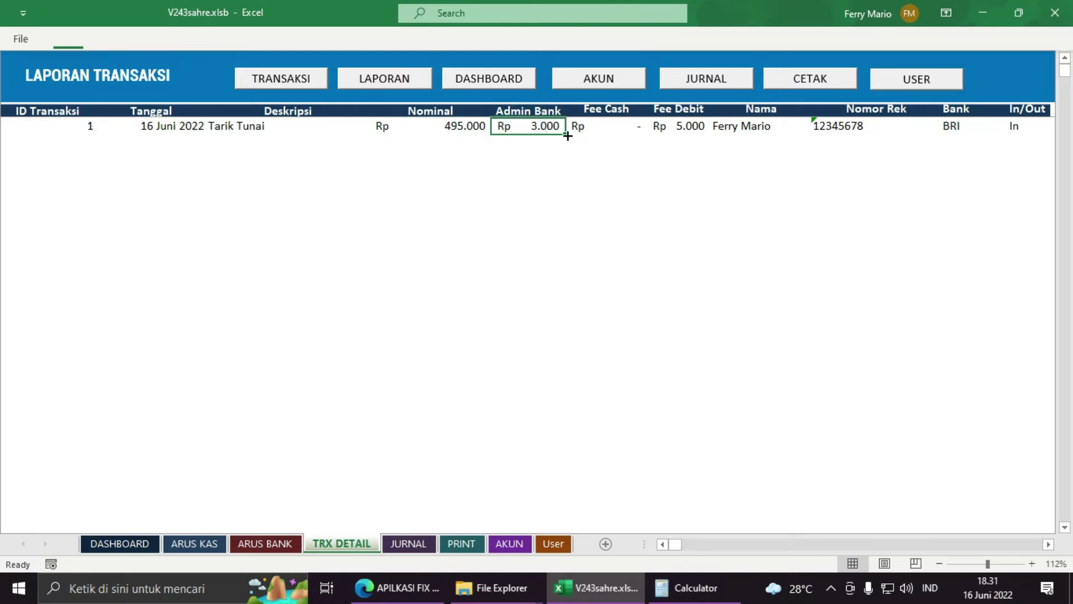
left_click(456, 128)
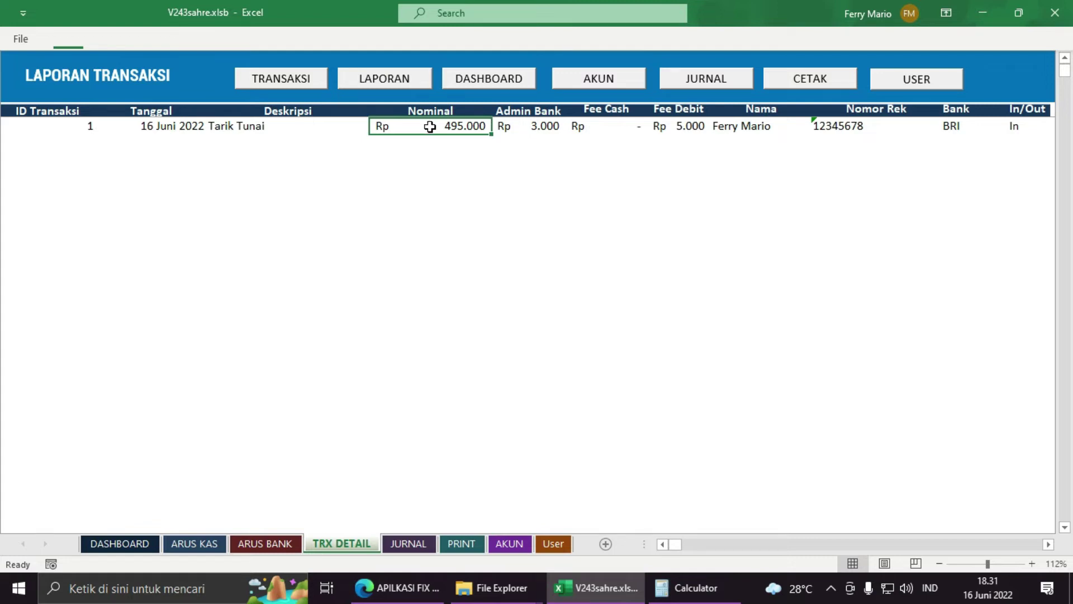
left_click(533, 133)
left_click(1040, 127)
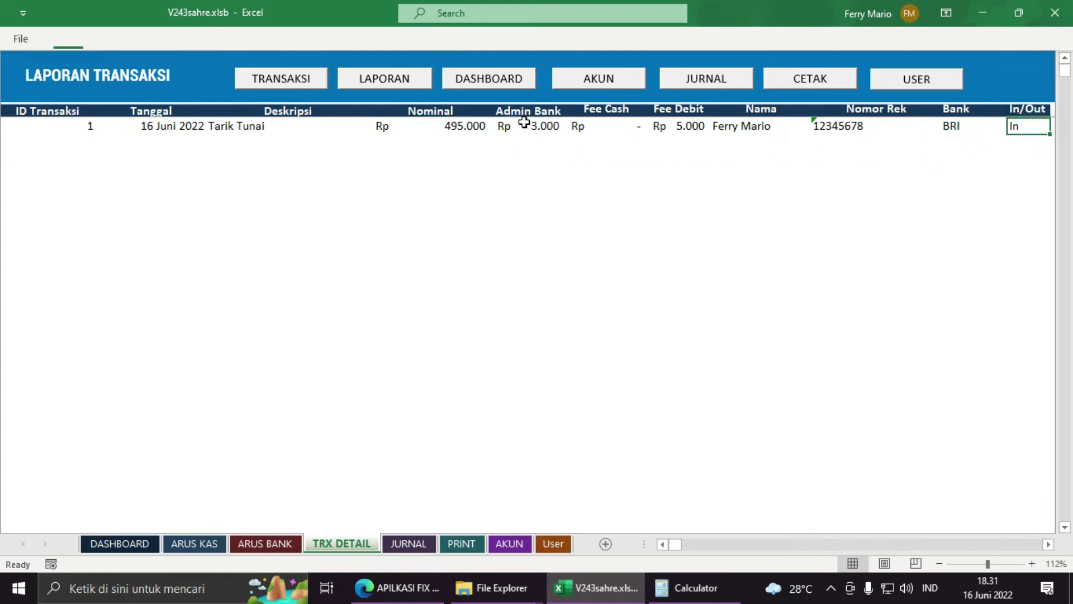
left_click(525, 124)
left_click(639, 131)
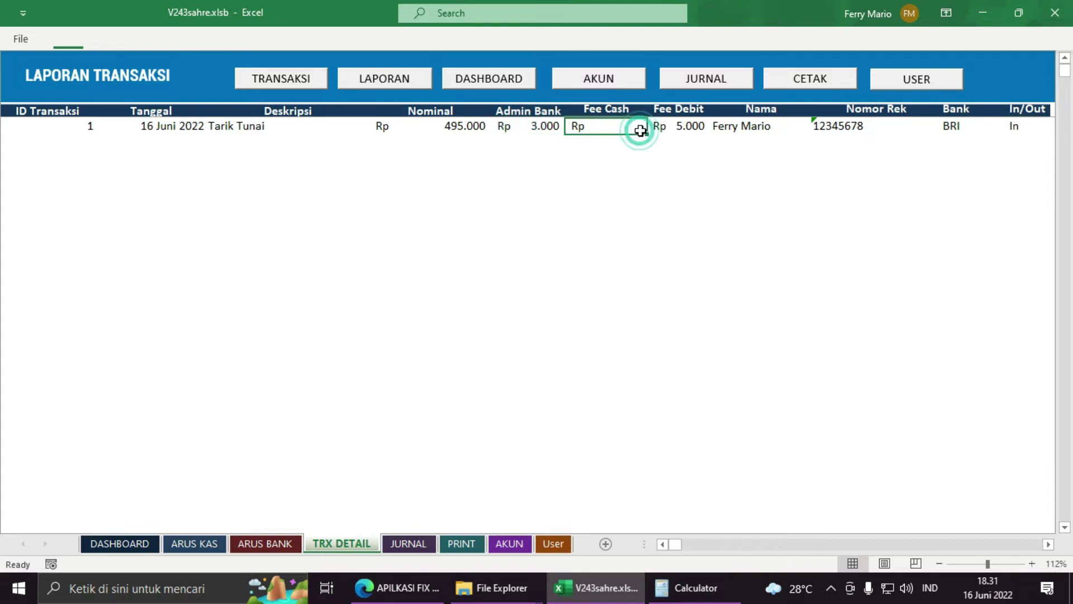
left_click(726, 130)
left_click(683, 126)
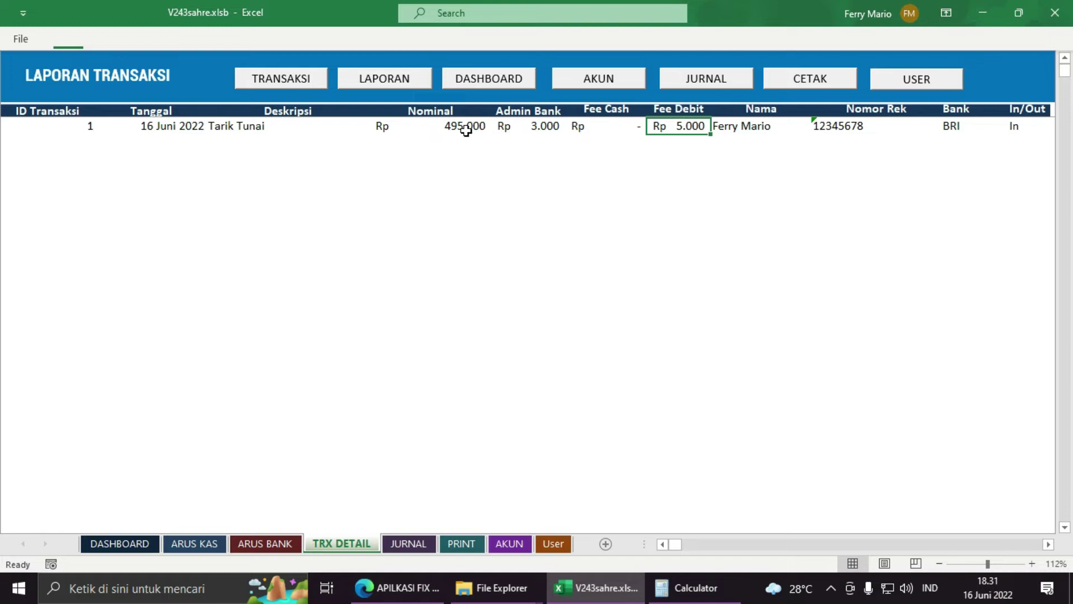
left_click(546, 127)
left_click(488, 130)
left_click(548, 129)
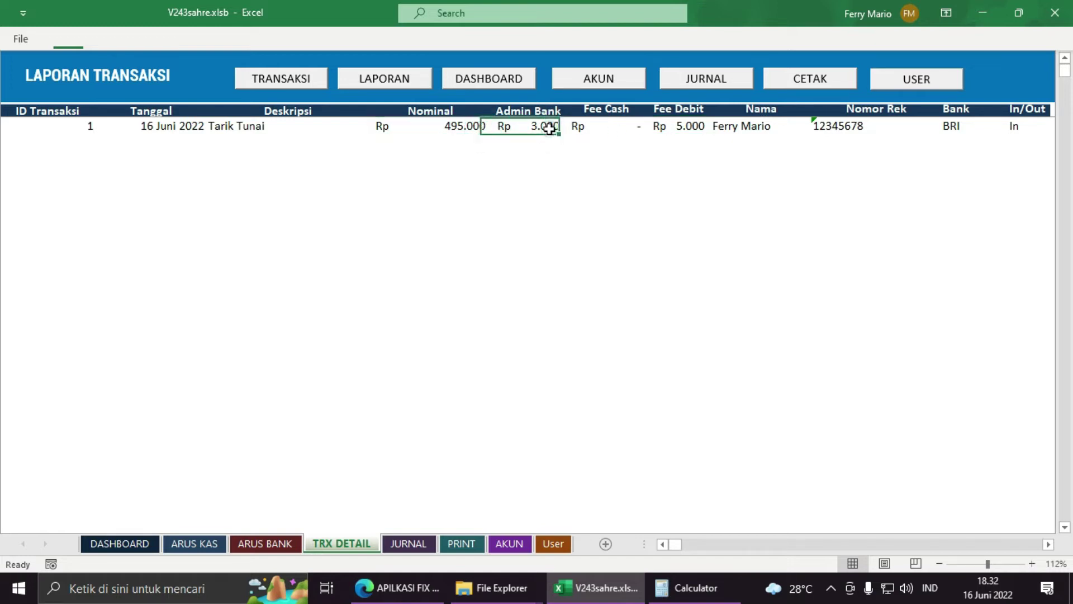
left_click(661, 127)
left_click(452, 129)
left_click(541, 130)
left_click(454, 129)
left_click(545, 128)
left_click(453, 128)
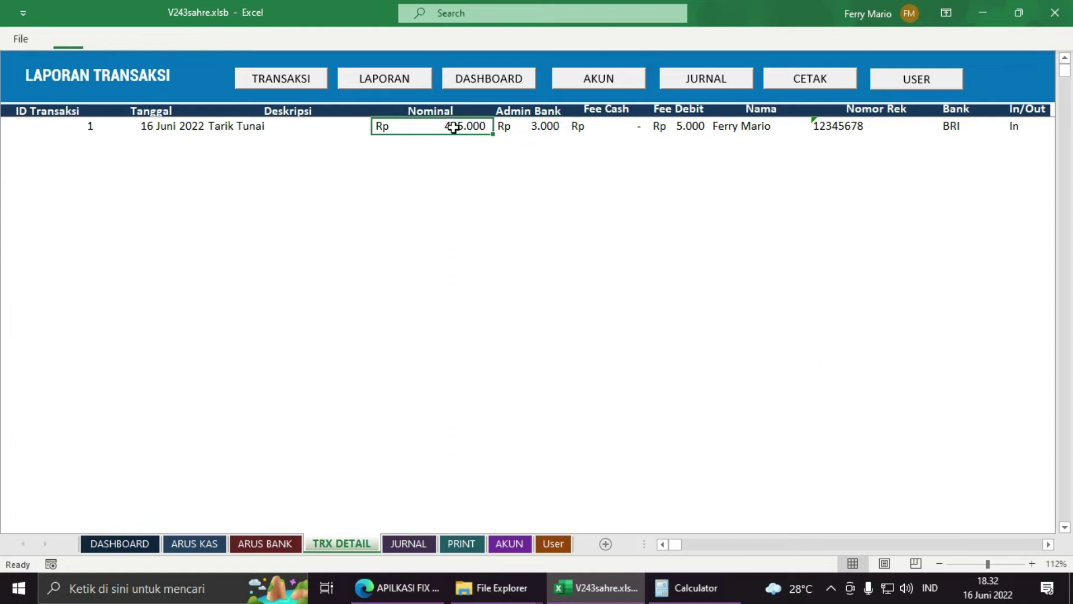
left_click(534, 126)
left_click(691, 127)
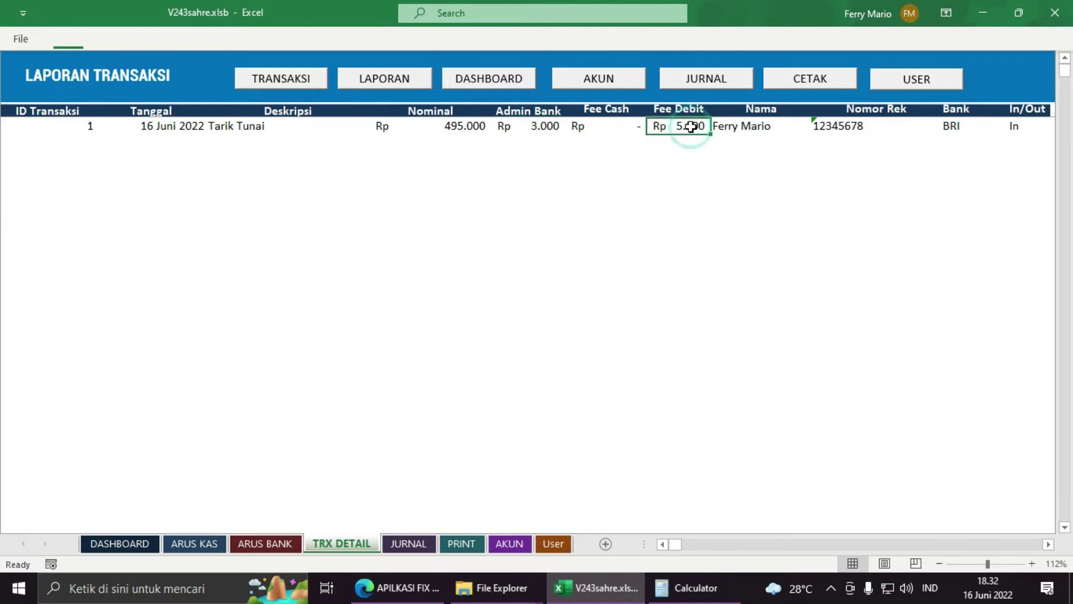
left_click_drag(456, 125, 540, 126)
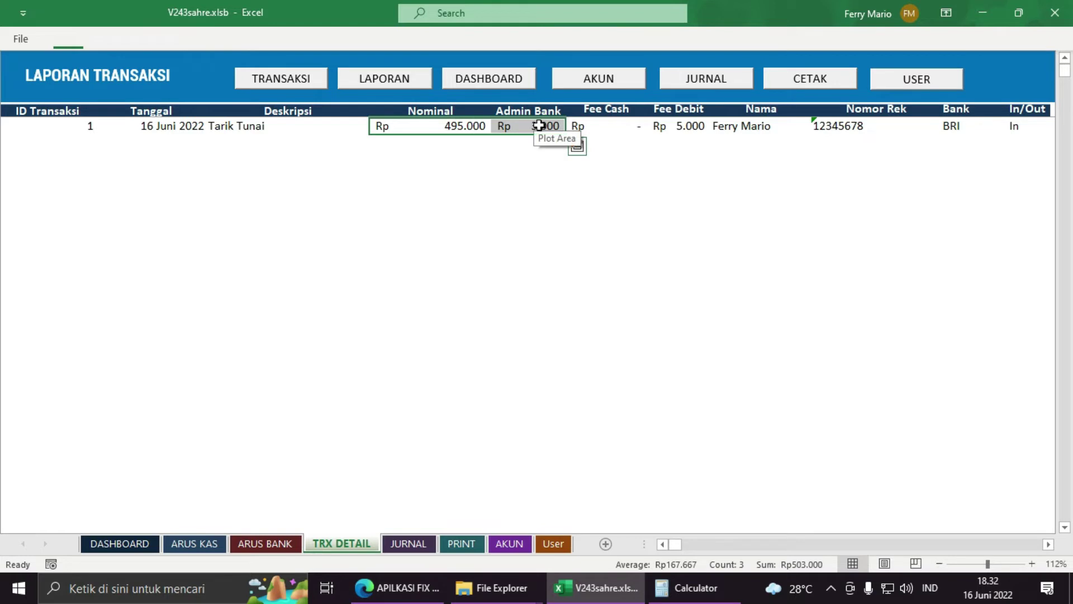
left_click(693, 129)
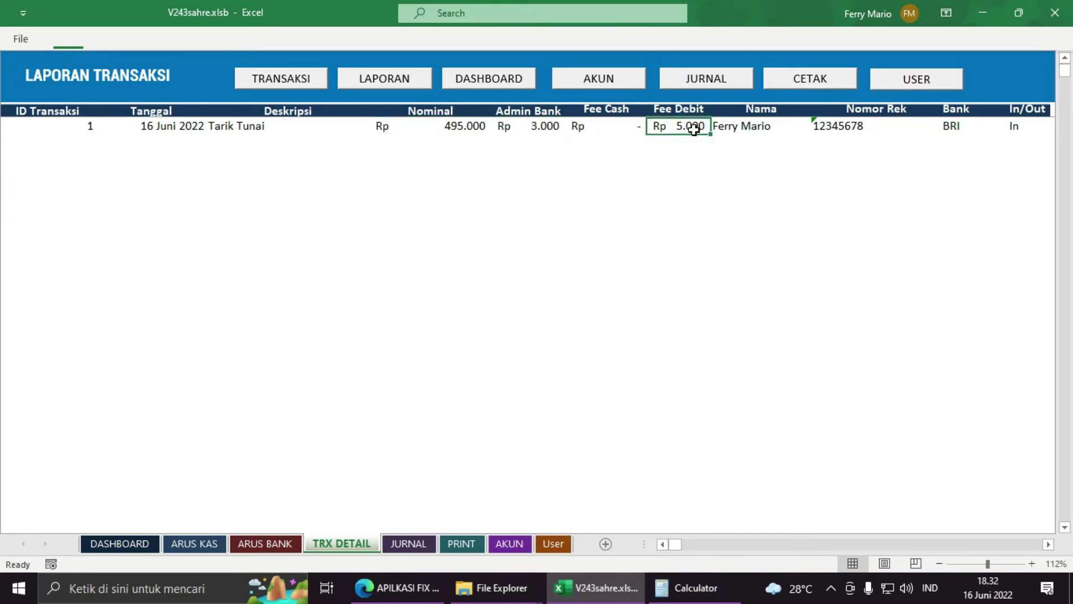
left_click_drag(468, 128, 504, 127)
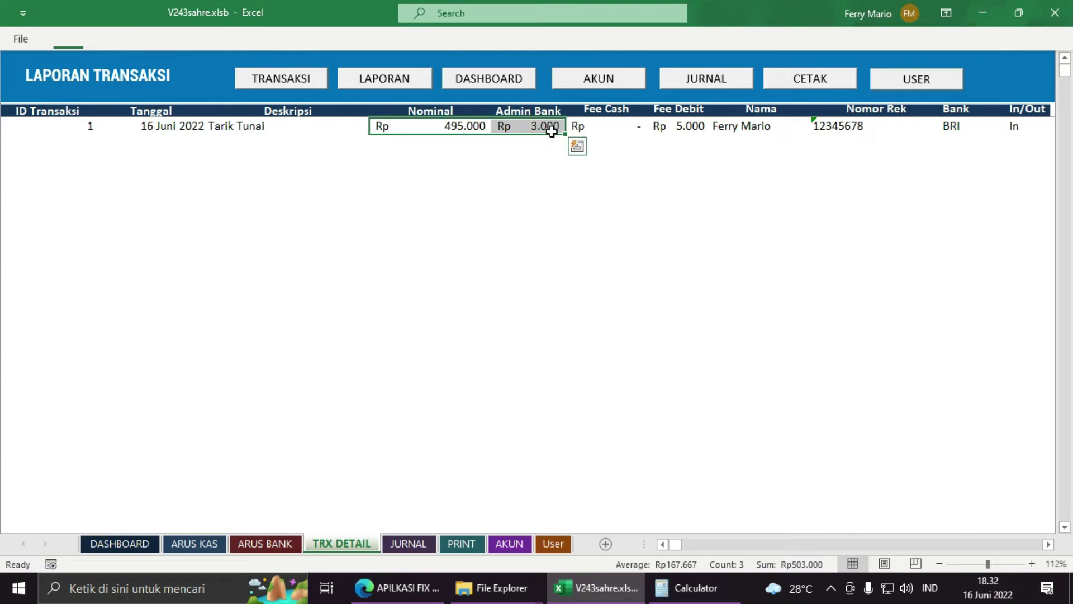
left_click(695, 128)
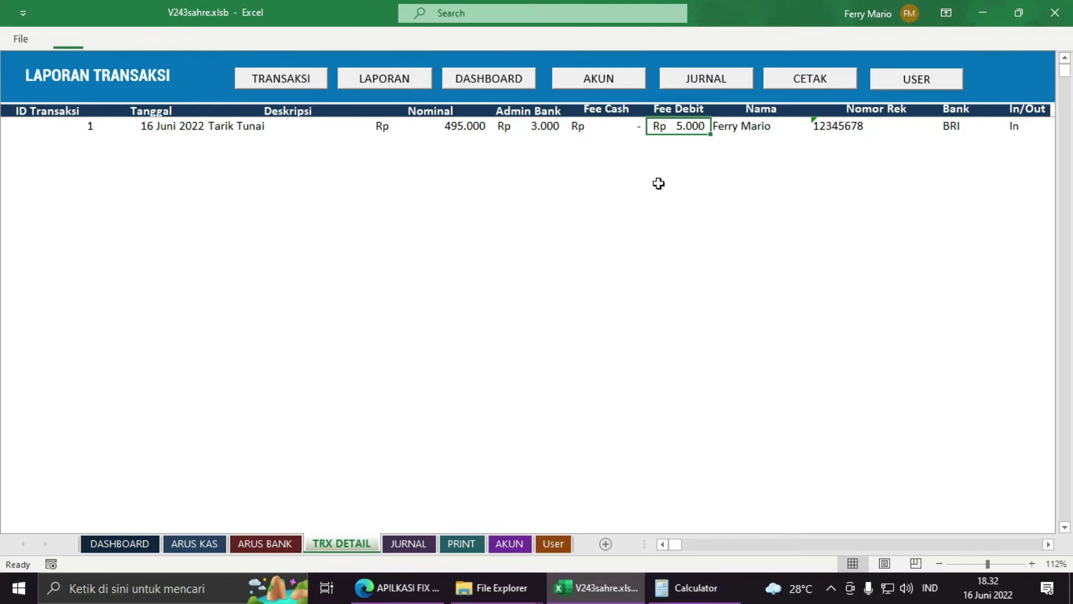
Step: Glance at DASHBOARD, return to TRX DETAIL, and enter the 495.000 withdrawal amount in Calculator
left_click(139, 548)
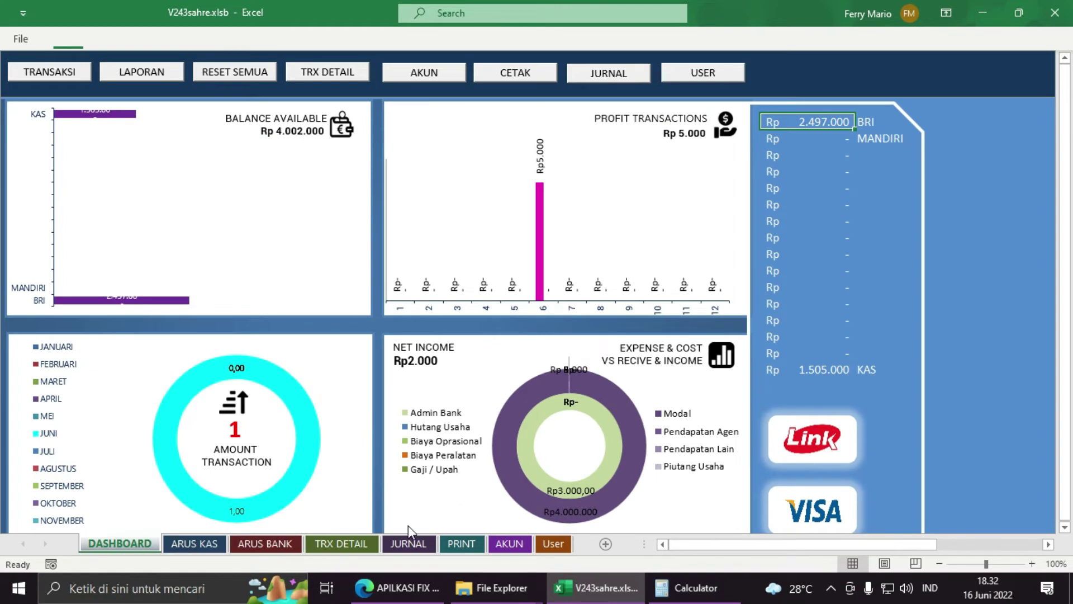
left_click(352, 545)
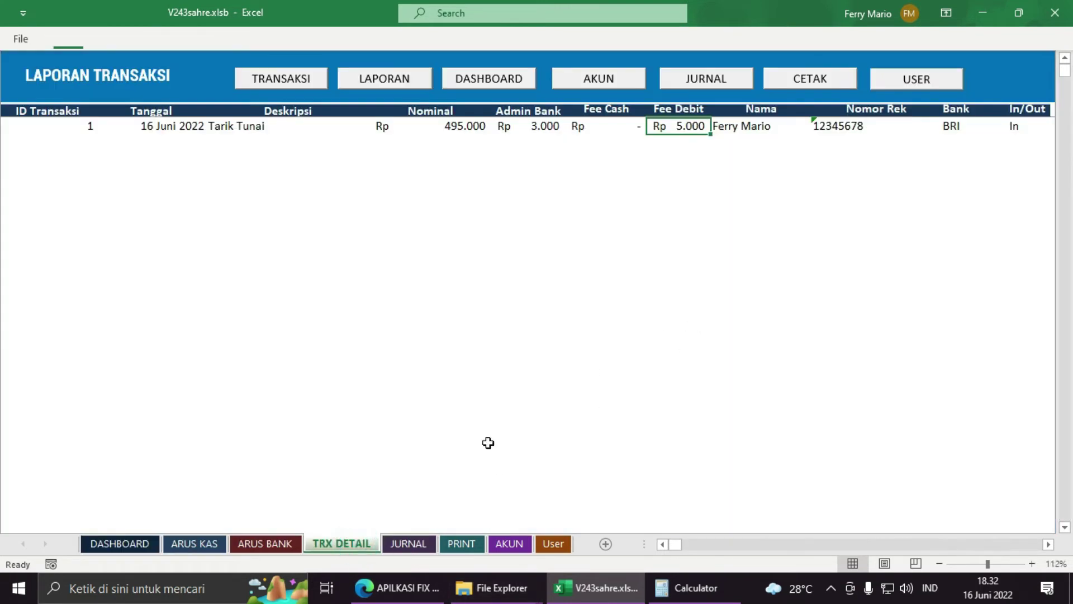
left_click(696, 590)
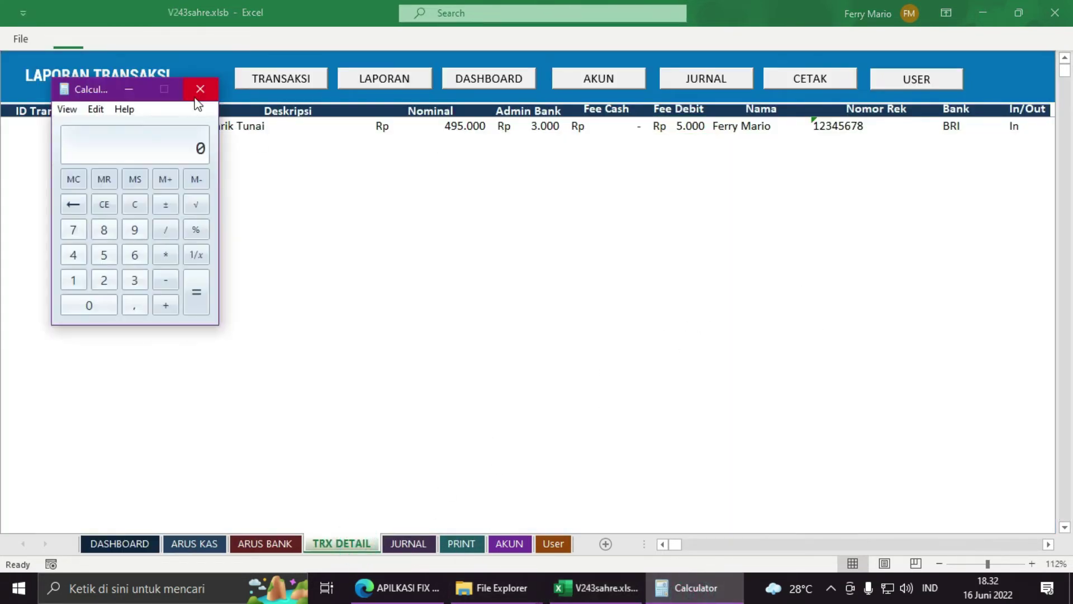
type("95.000")
left_click(1025, 125)
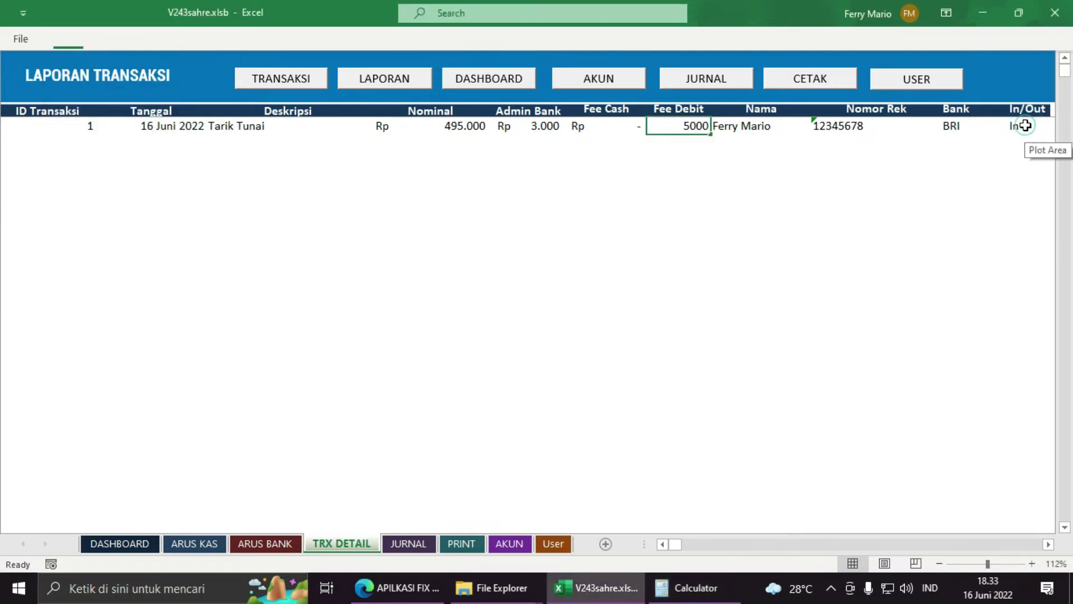
left_click(1021, 128)
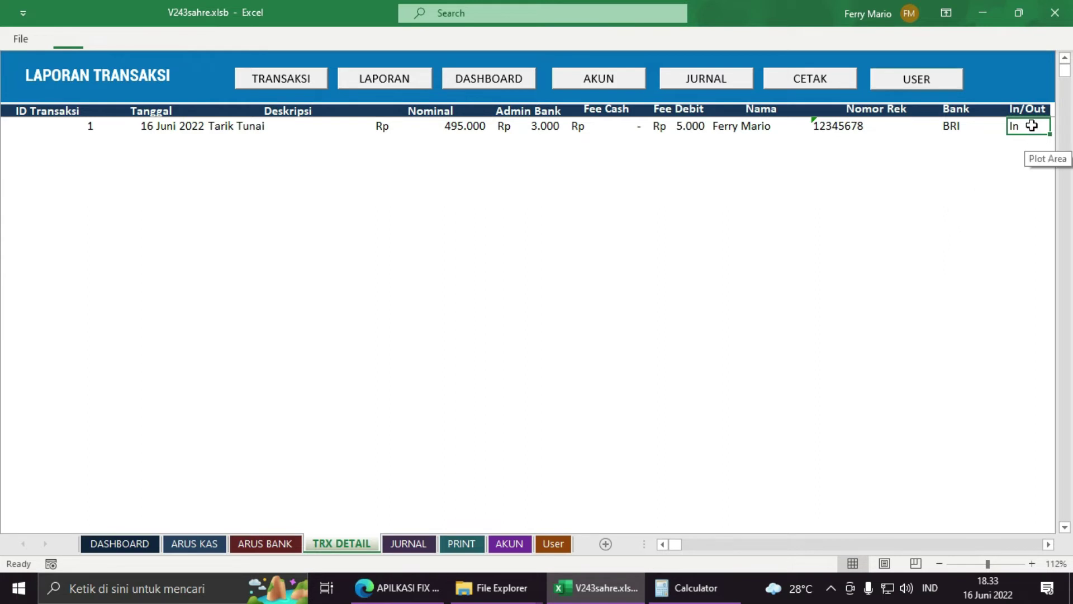
left_click(695, 586)
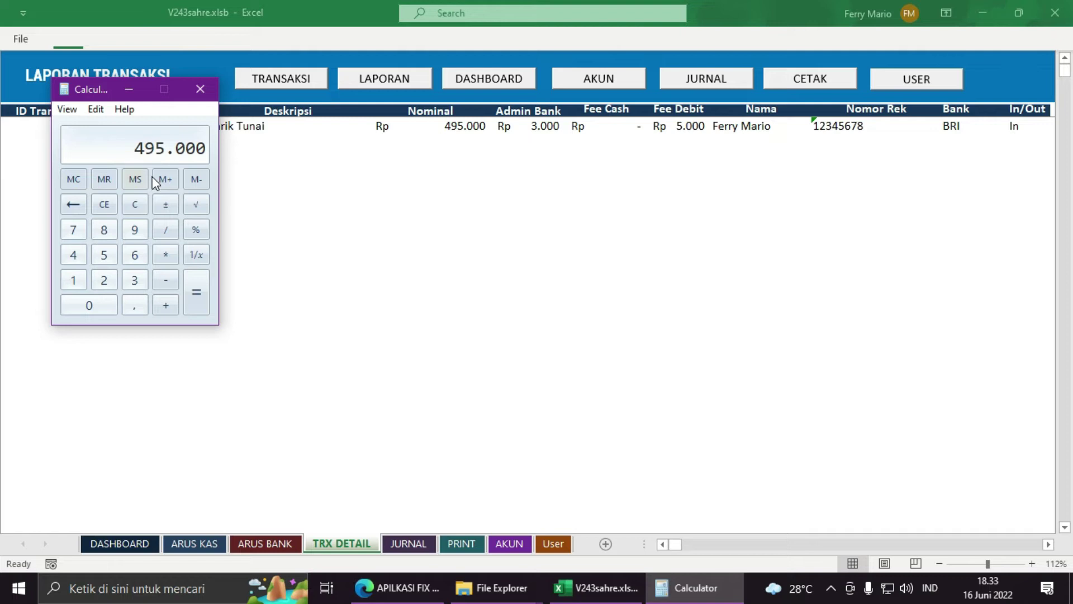
Step: Compute 495.000 + 5.000 debit fee − 3.000 admin fee = 497.000, then compare with DASHBOARD
key("plus")
type("5000")
key("Return")
left_click(520, 127)
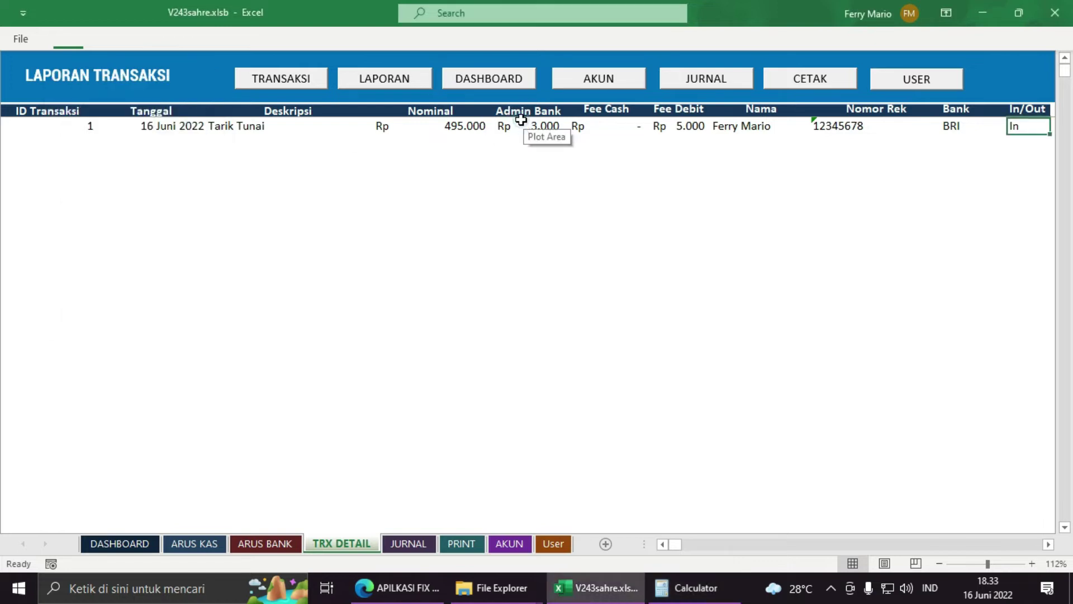
key("alt+Tab")
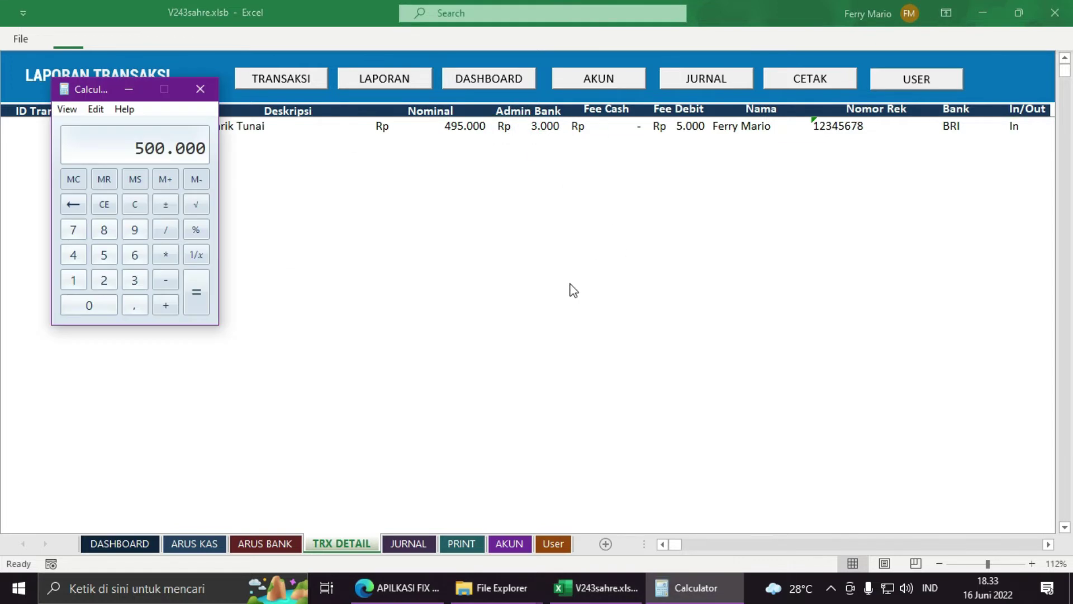
key("minus")
type("3.00")
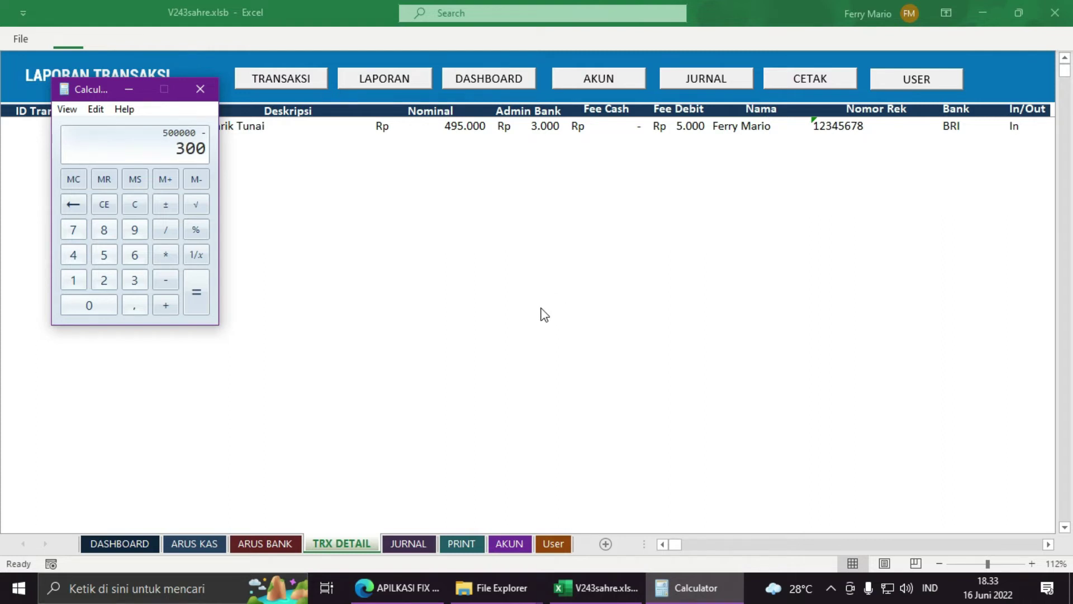
type("0")
key("Return")
left_click(119, 544)
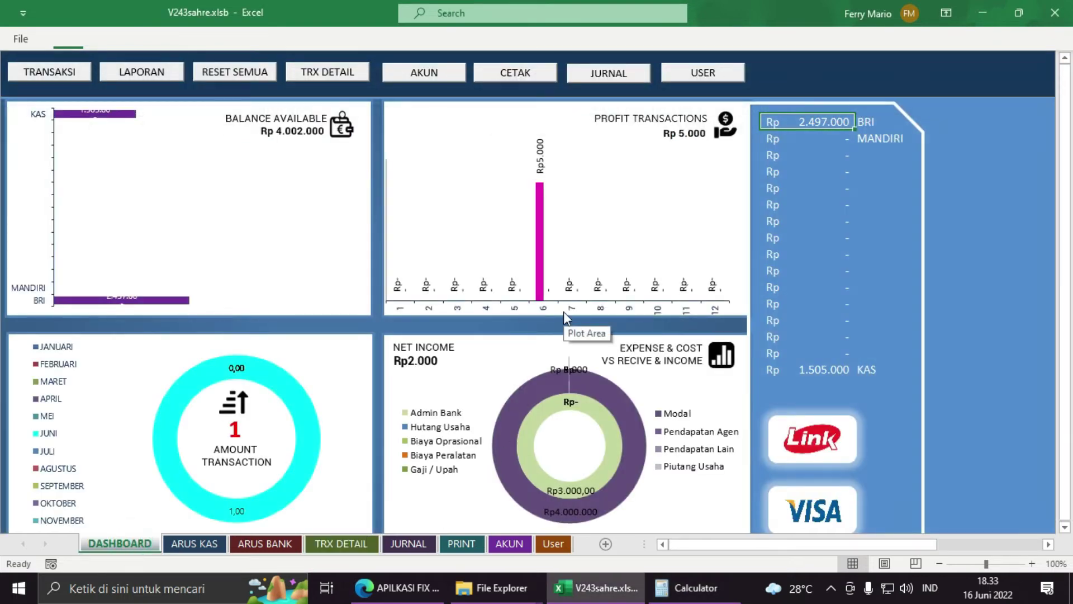
key("alt+Tab")
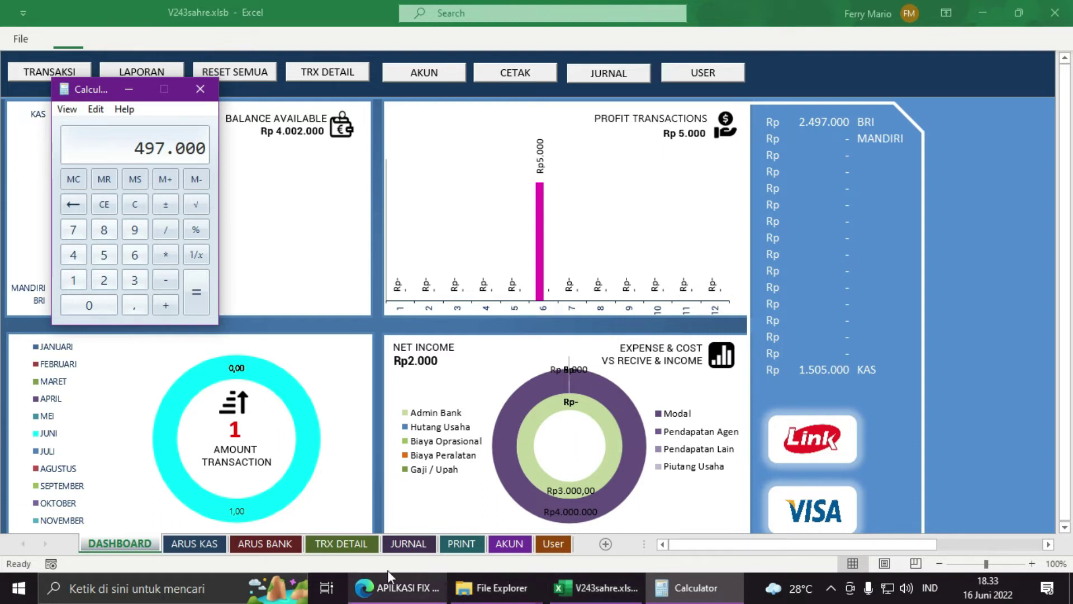
left_click(356, 540)
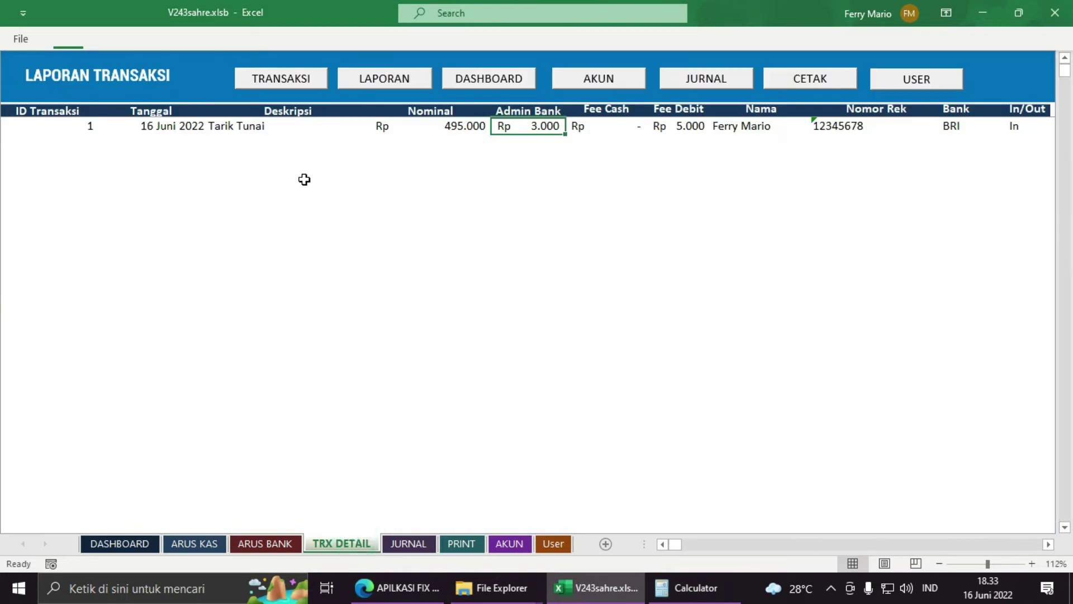
left_click(450, 126)
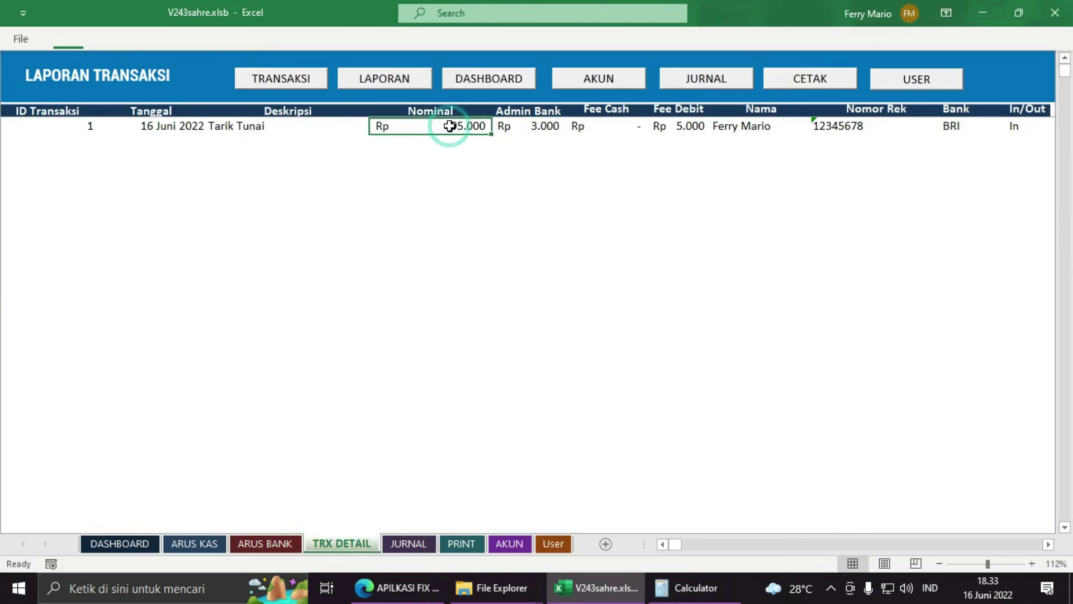
left_click(1027, 127)
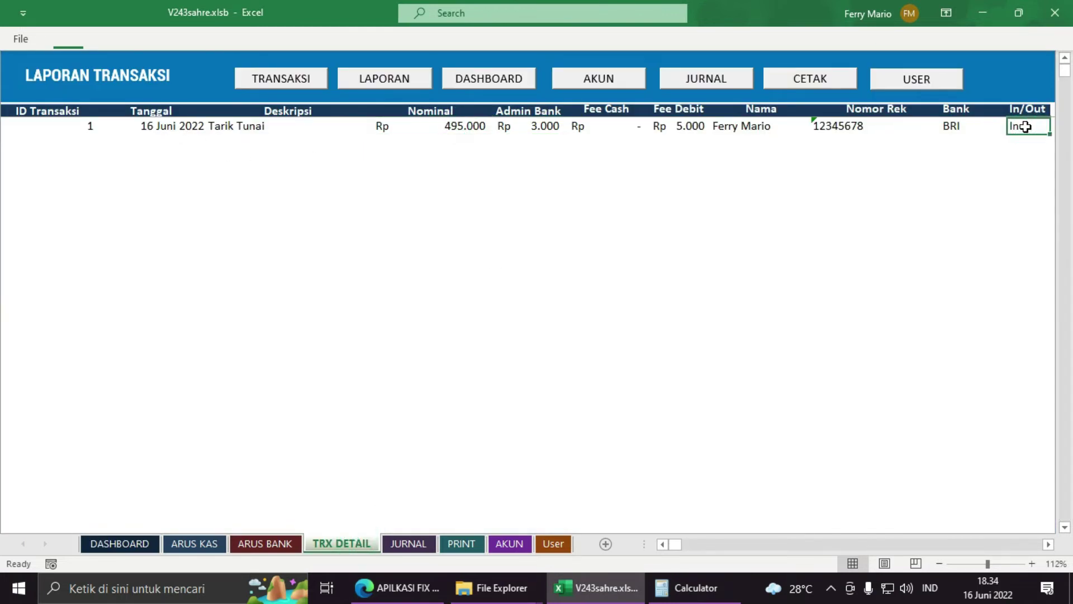
left_click(463, 128)
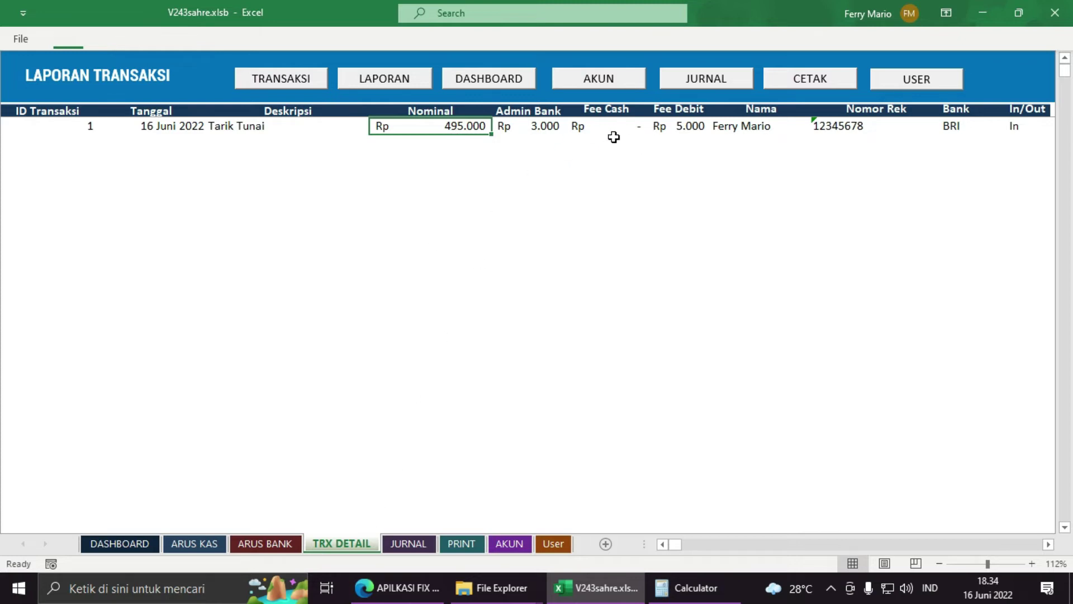
left_click(411, 146)
left_click(423, 126)
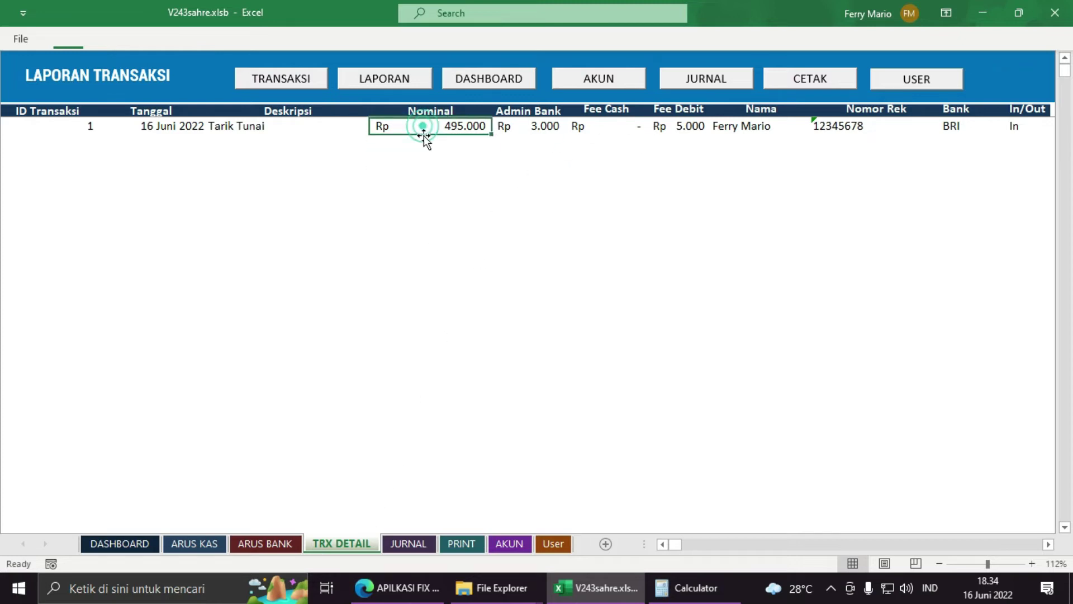
left_click(140, 546)
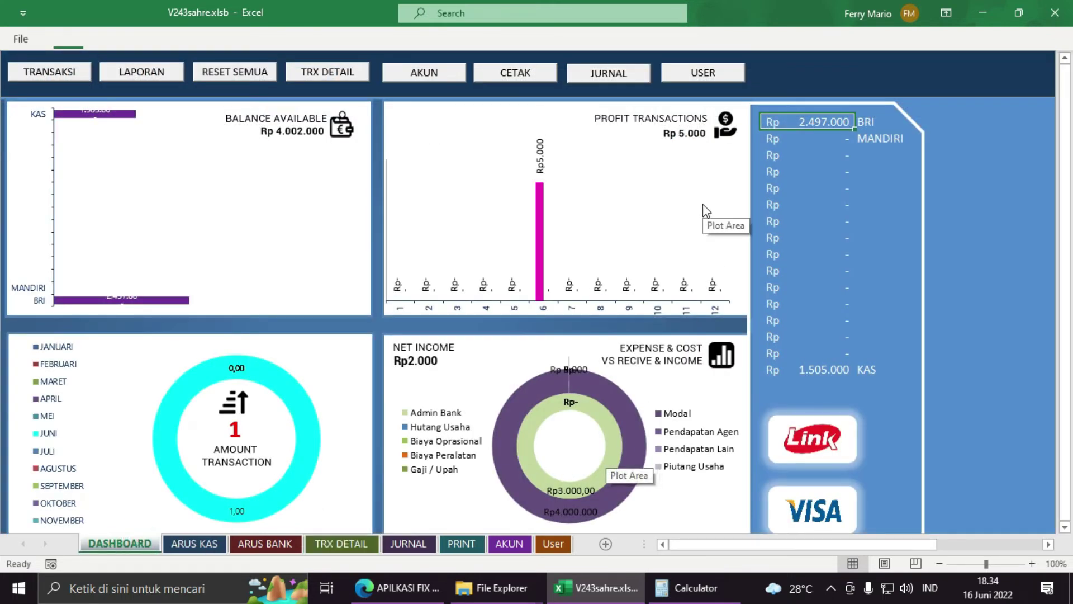
left_click(811, 367)
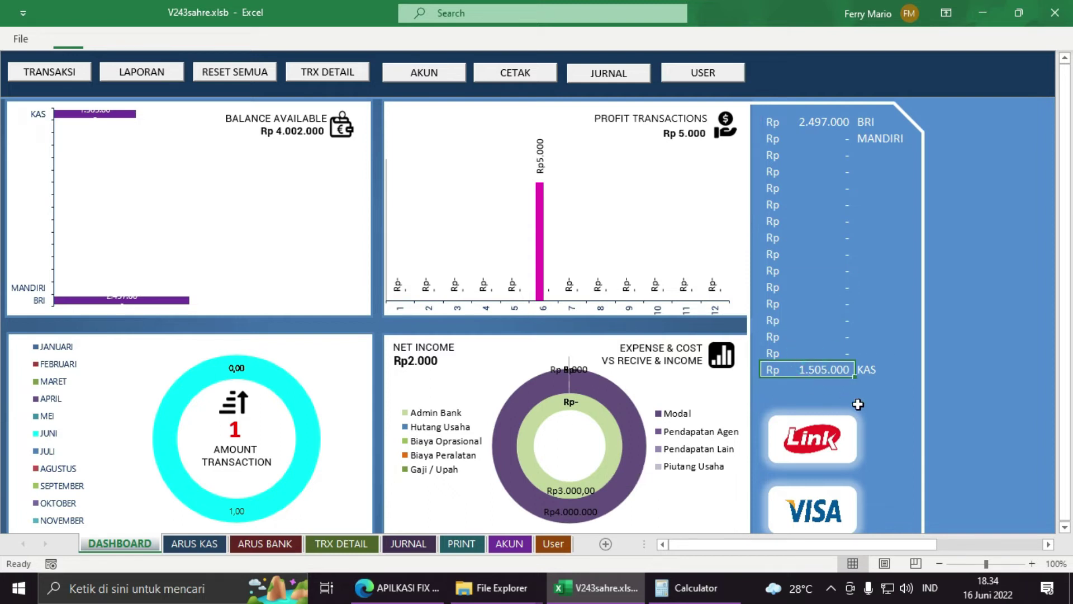
left_click(876, 369)
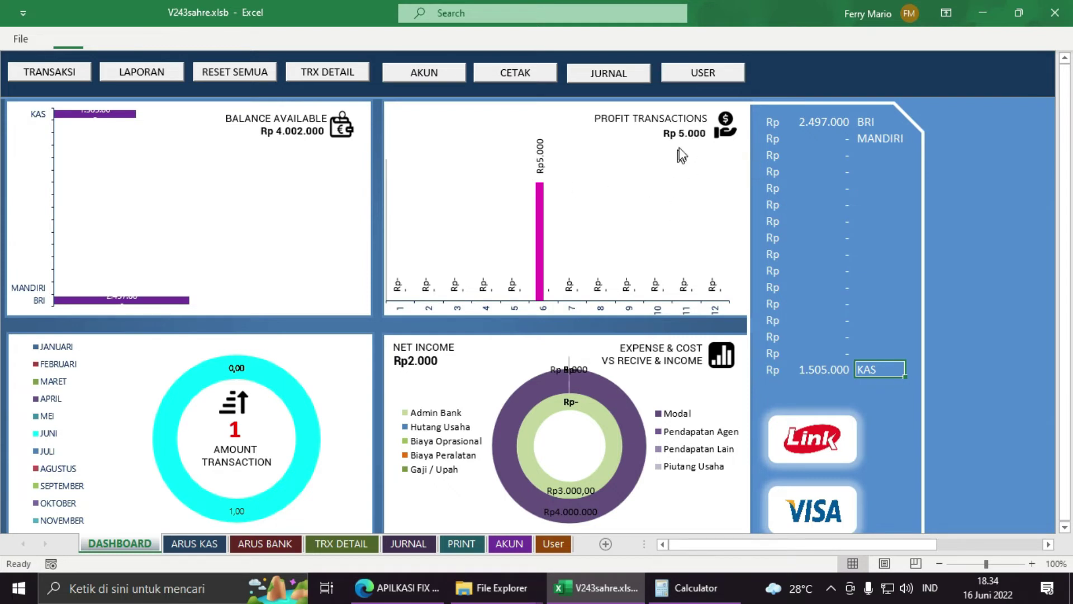
left_click(193, 545)
left_click(258, 545)
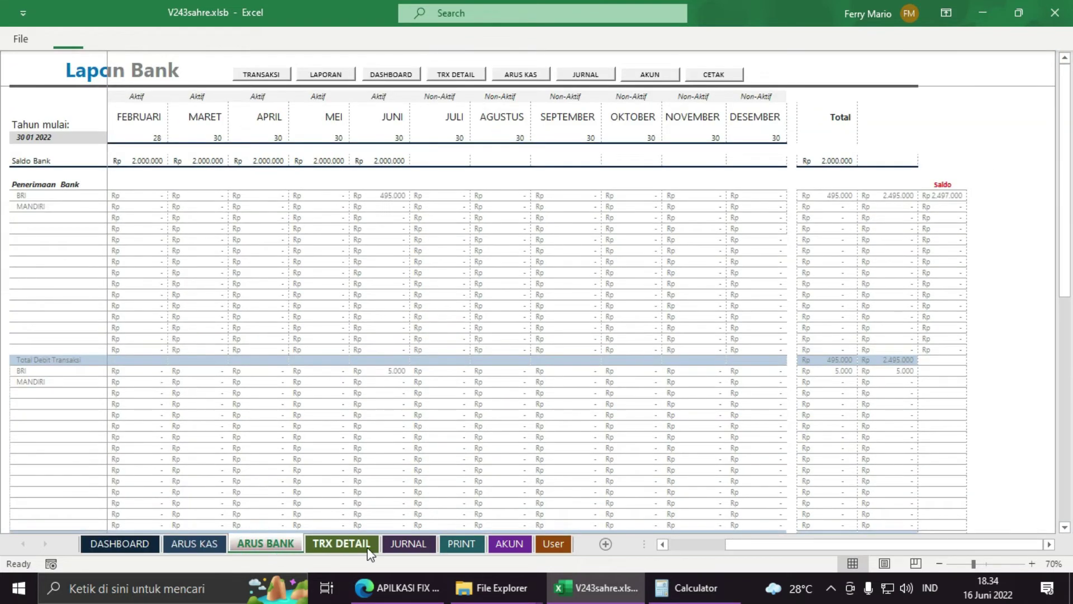
left_click(367, 551)
left_click_drag(689, 125, 692, 175)
left_click_drag(698, 134, 697, 428)
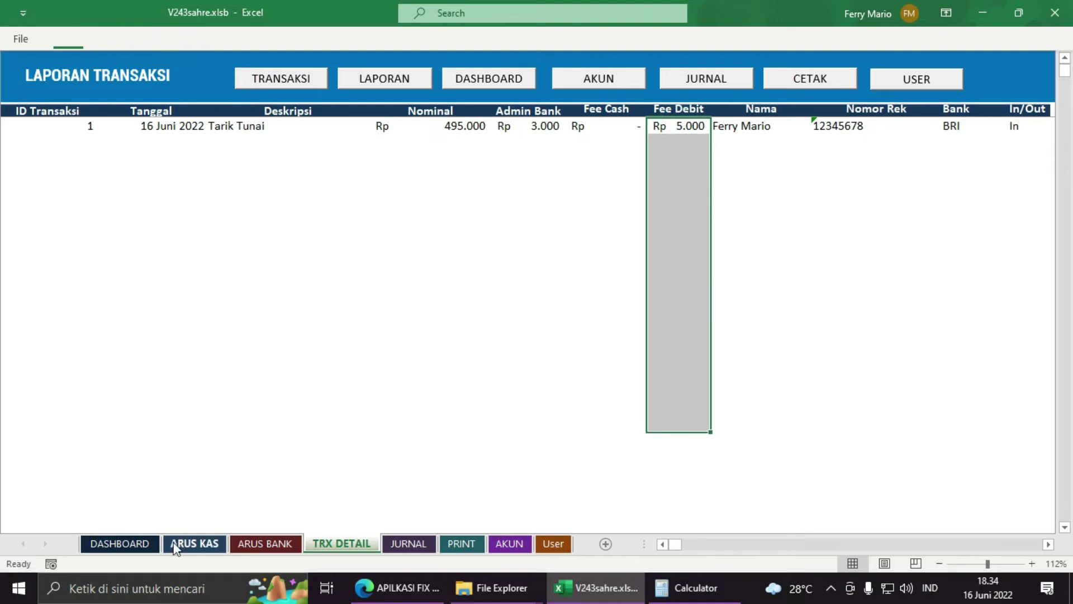
left_click(176, 545)
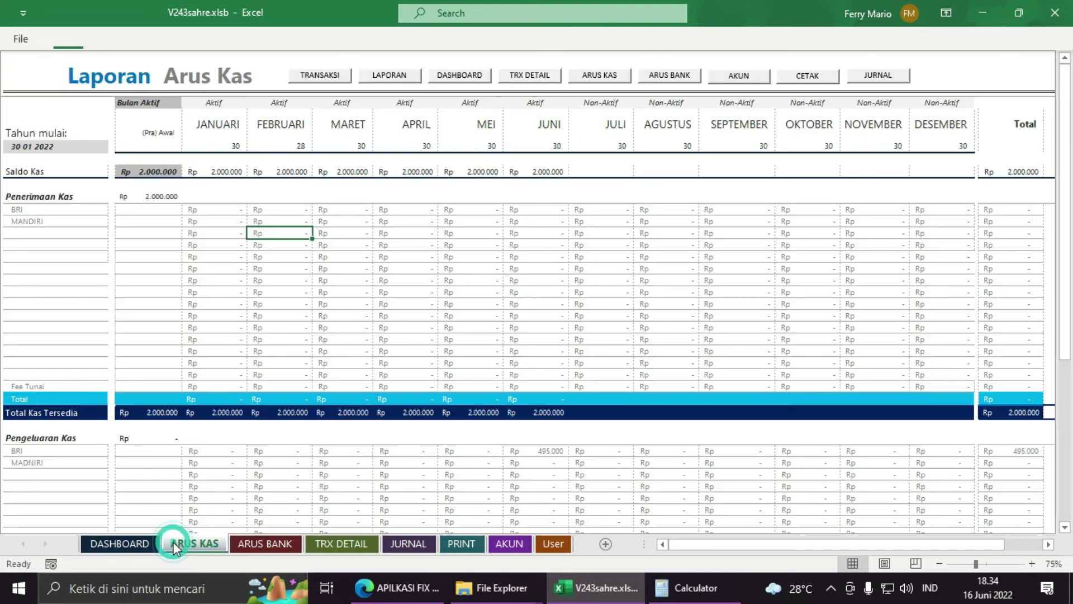
left_click(118, 545)
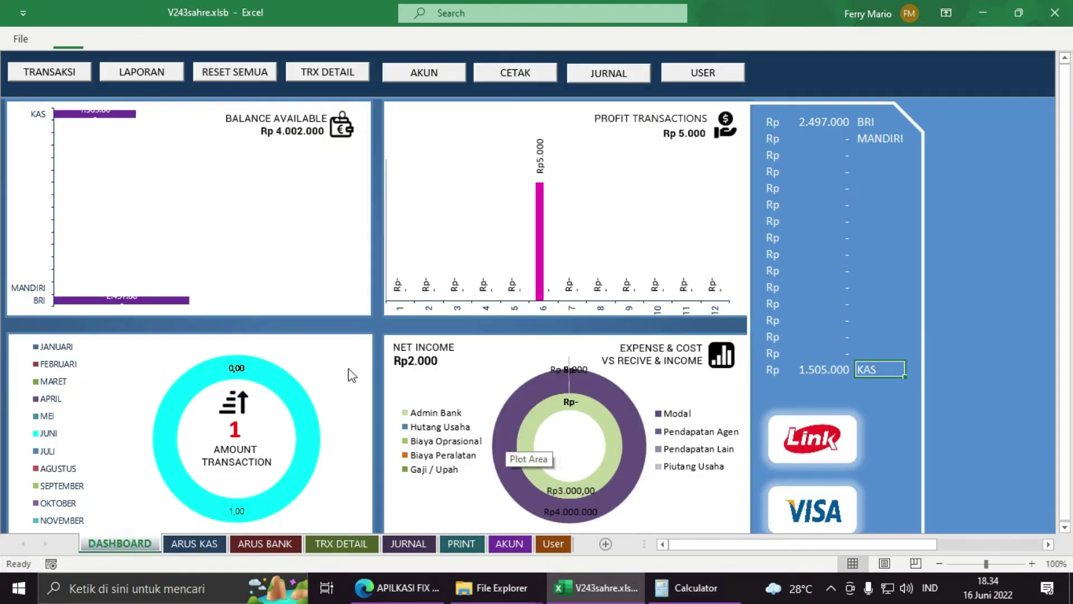
left_click(341, 545)
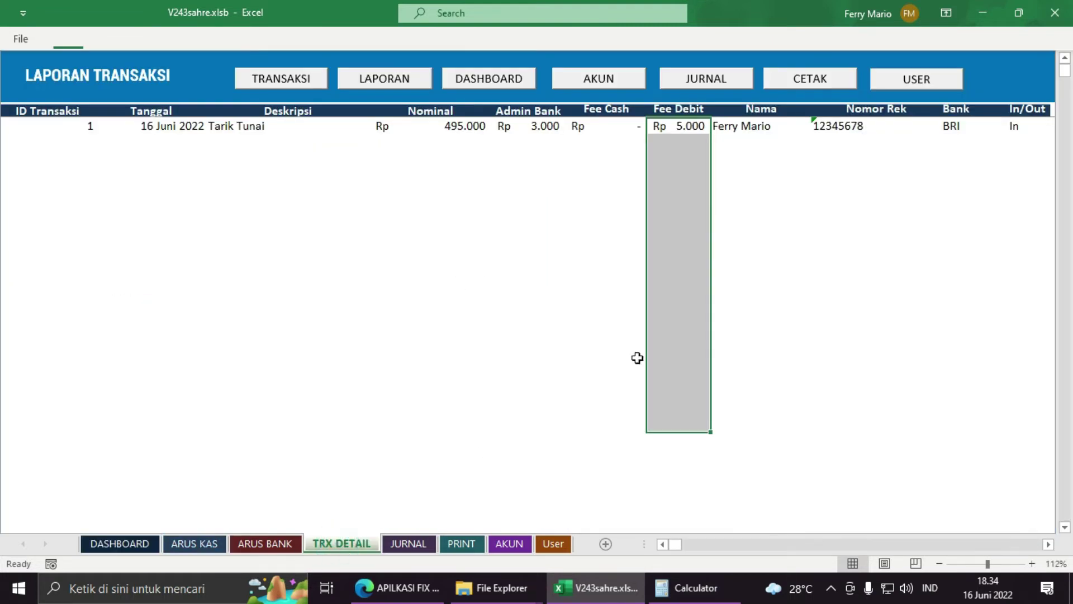
left_click_drag(551, 126, 535, 394)
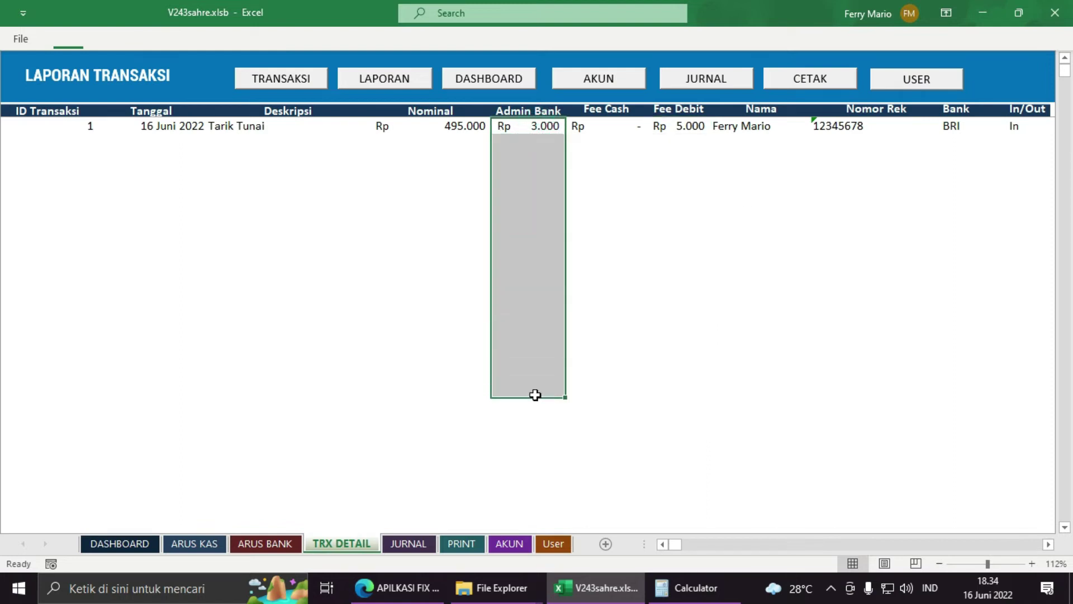
left_click(692, 125)
left_click(540, 128)
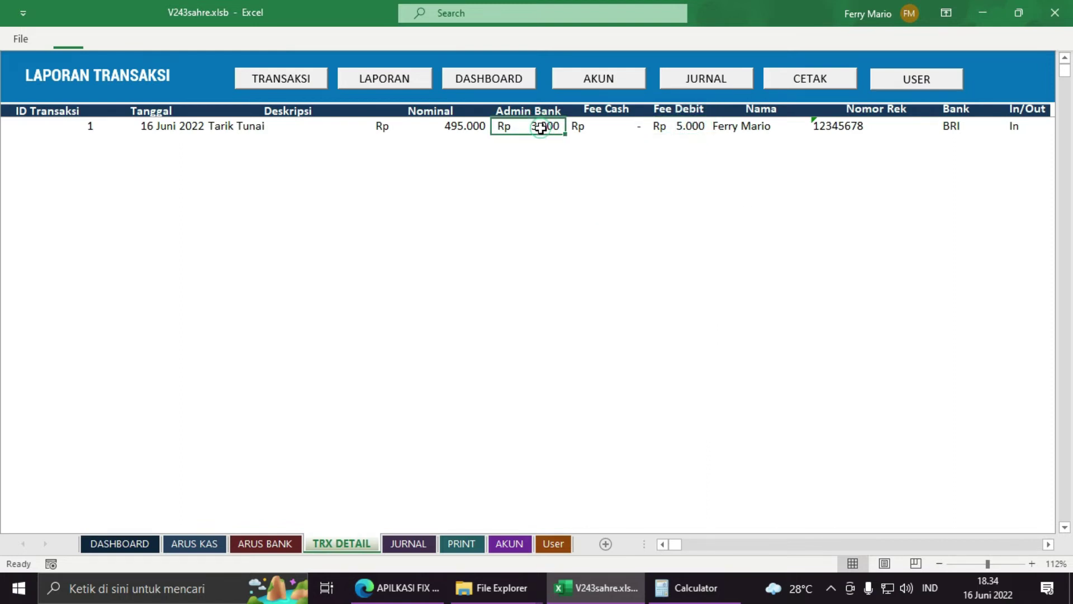
left_click(119, 543)
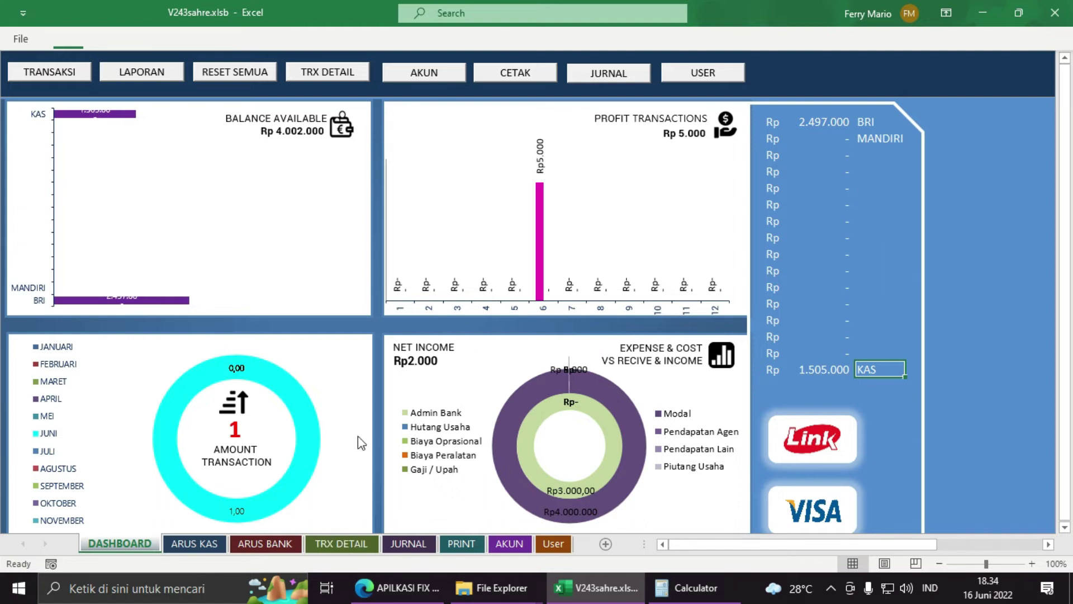
Step: Open the LAPORAN search form and try the Berdasarkan options Tanggal, Bulan, Tahun, Bank and Nama
left_click(141, 71)
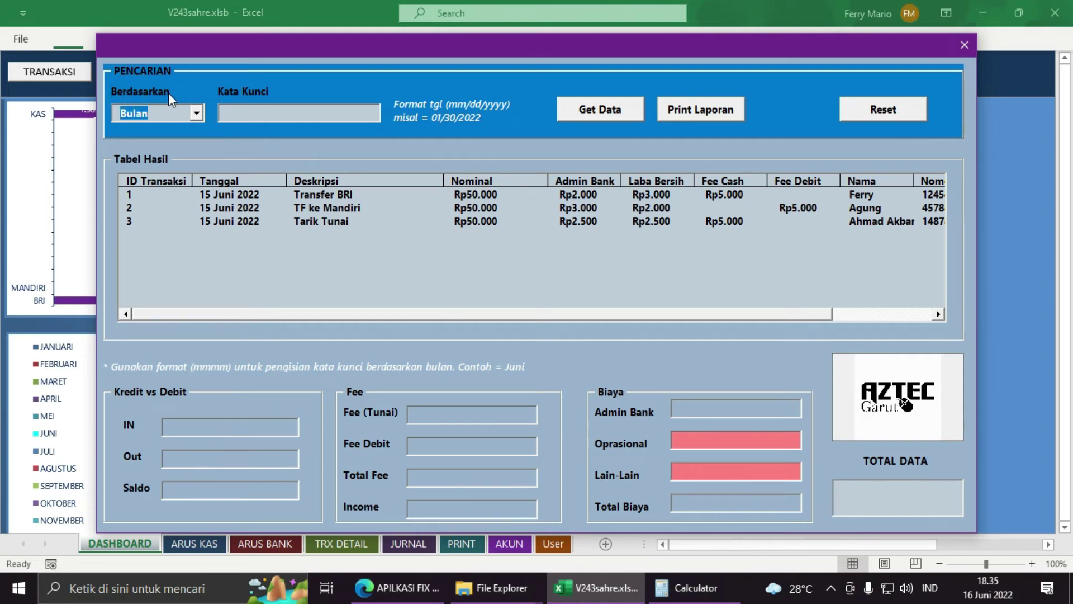
left_click(197, 113)
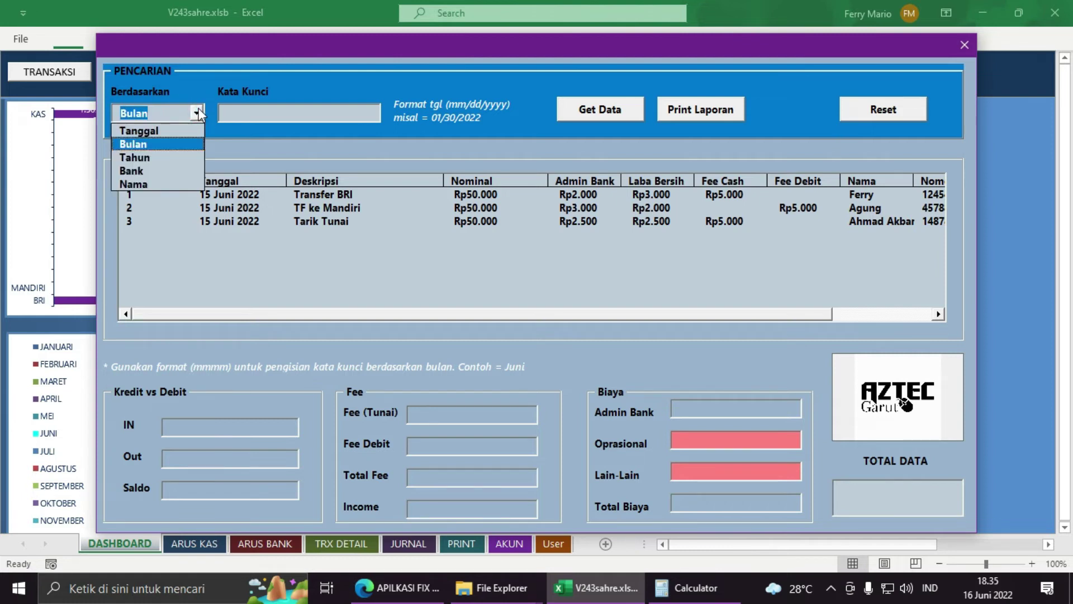
left_click(177, 131)
left_click(195, 113)
left_click(162, 144)
left_click(148, 115)
left_click(169, 161)
left_click(199, 115)
left_click(165, 170)
left_click(199, 109)
left_click(165, 181)
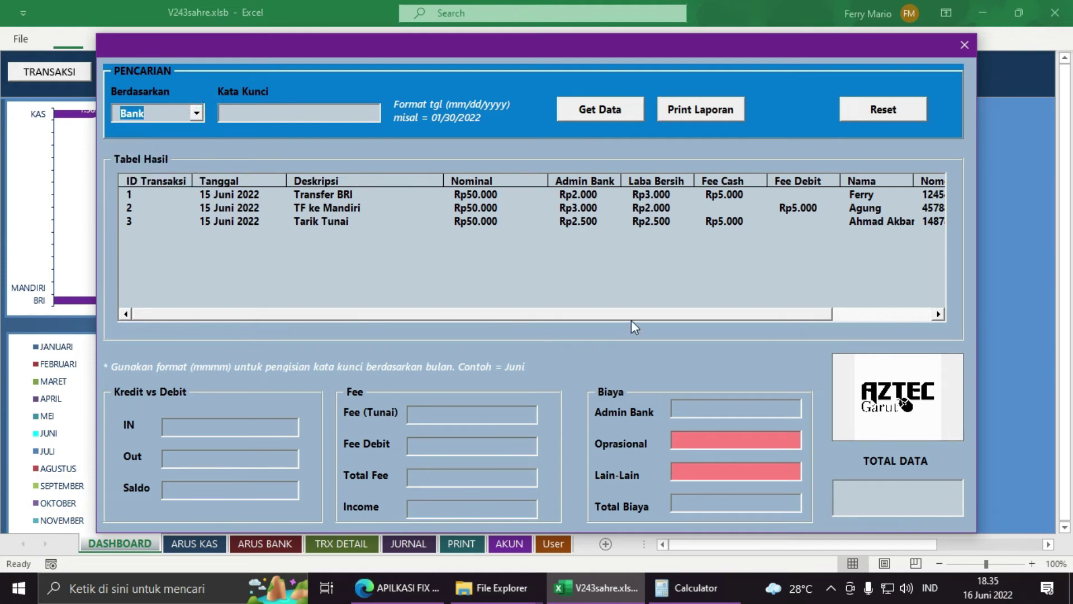
Step: Adjust the results area and shift the search form slightly left
left_click_drag(632, 315, 726, 314)
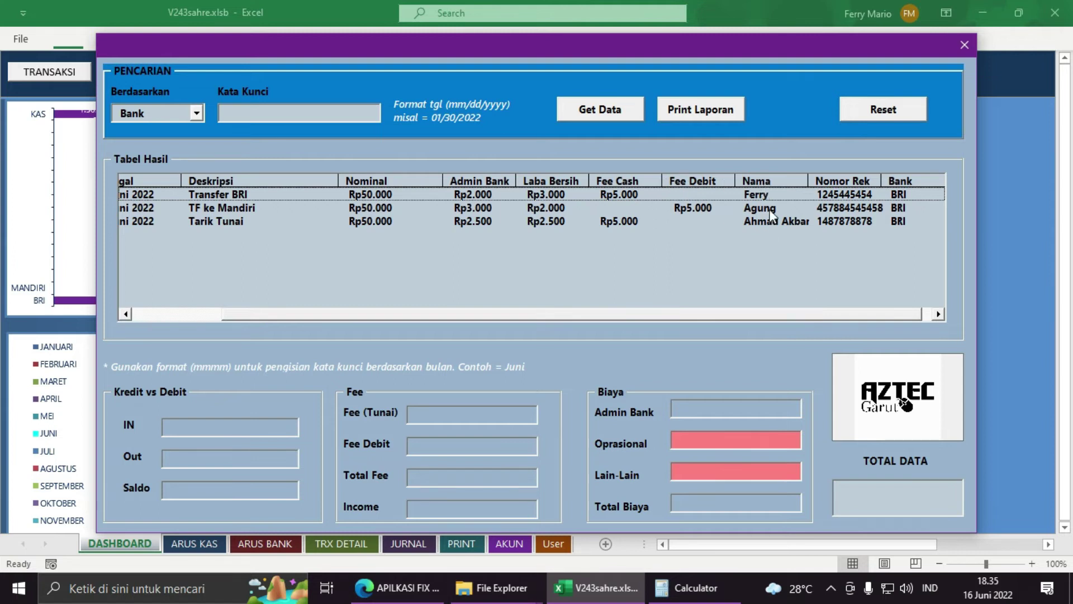
left_click_drag(646, 320, 475, 319)
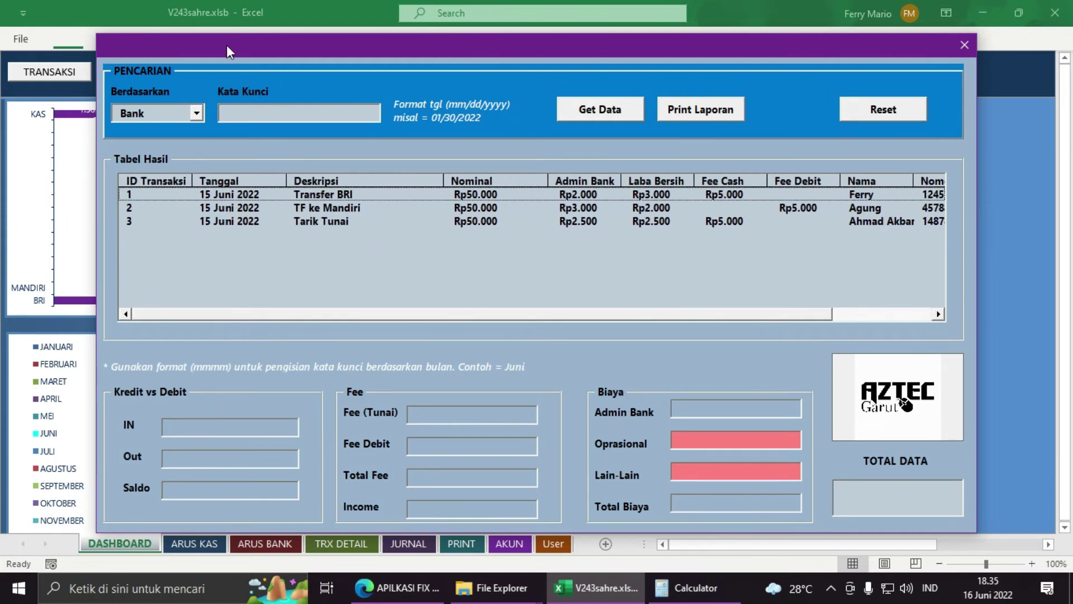
left_click_drag(228, 52, 203, 51)
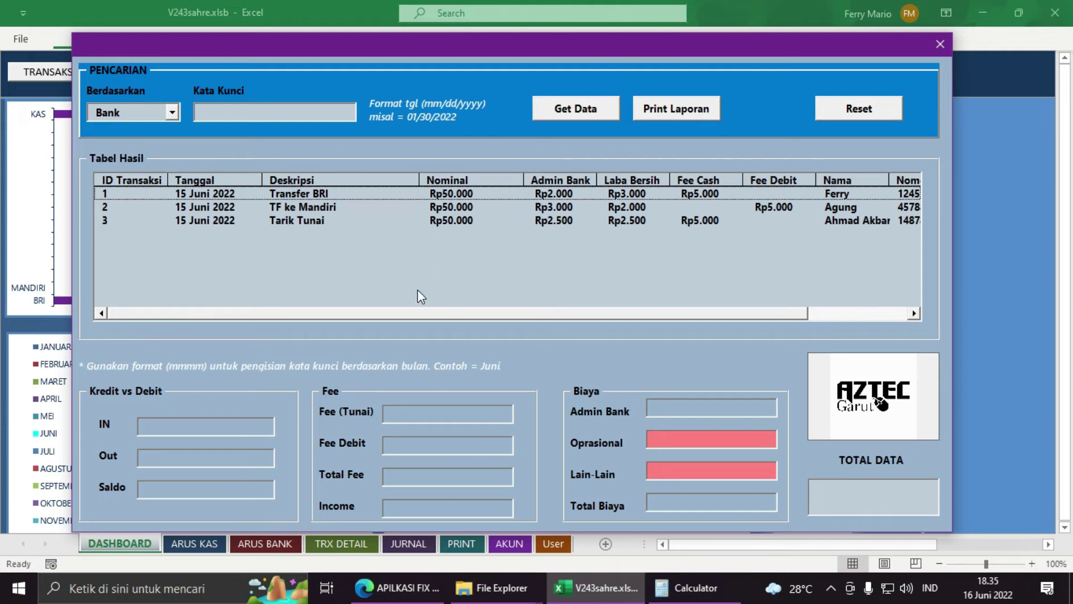
Step: Search by Tanggal for '16 Juni 2022' and dismiss the no-data-found notice
left_click(176, 112)
left_click(144, 134)
left_click(250, 114)
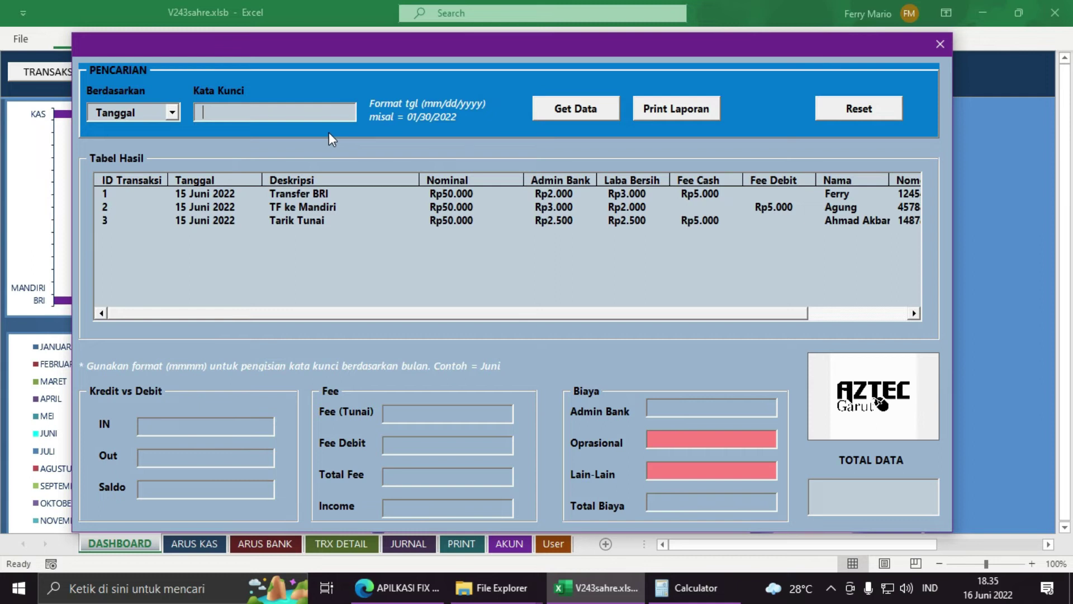
type("16 Juni 2022")
left_click(560, 108)
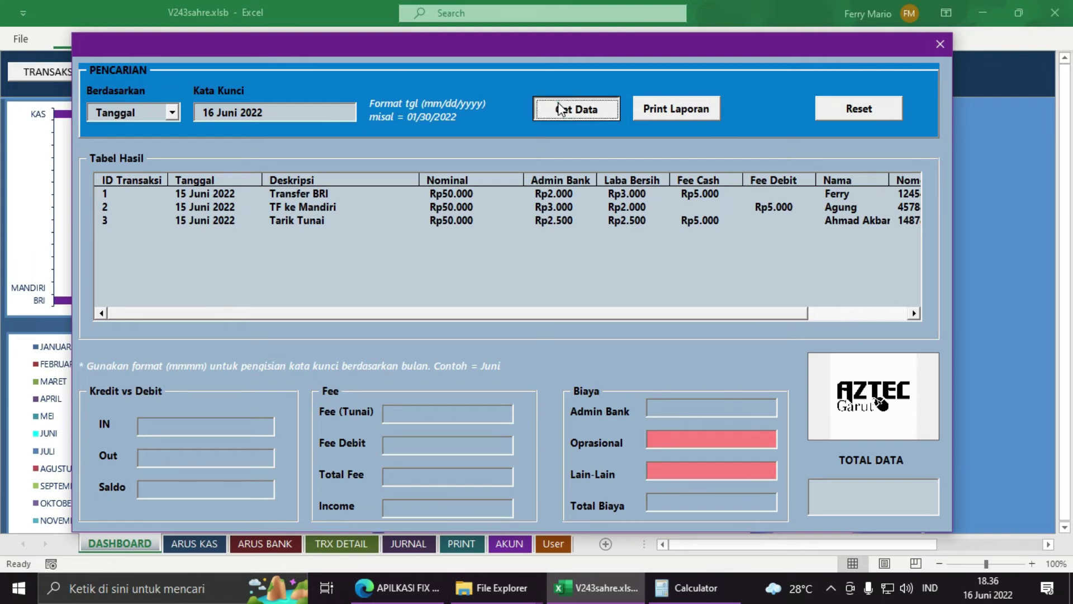
left_click(609, 358)
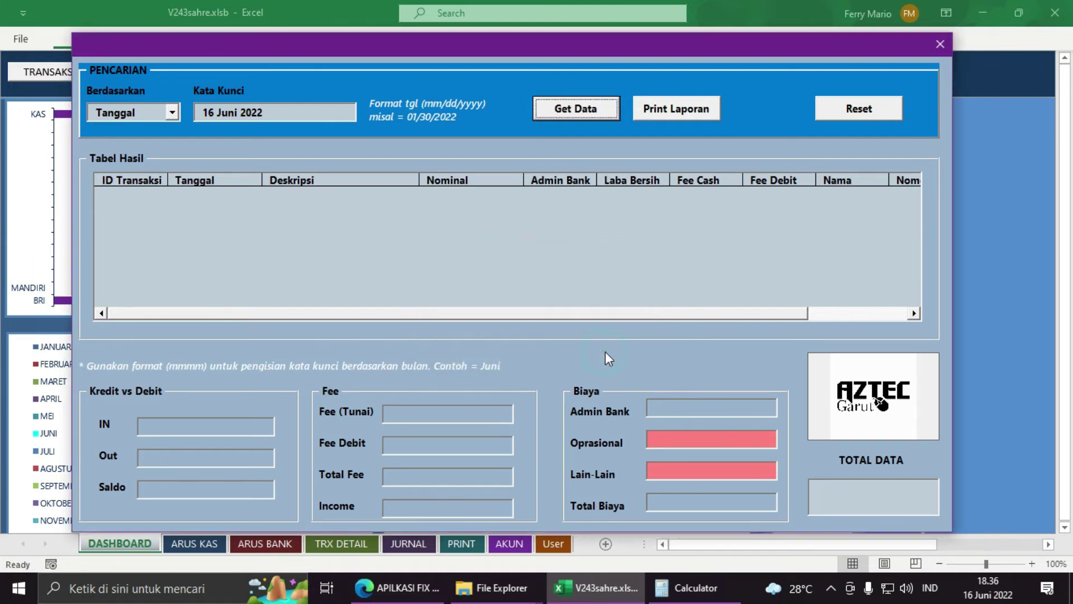
left_click_drag(251, 47, 284, 21)
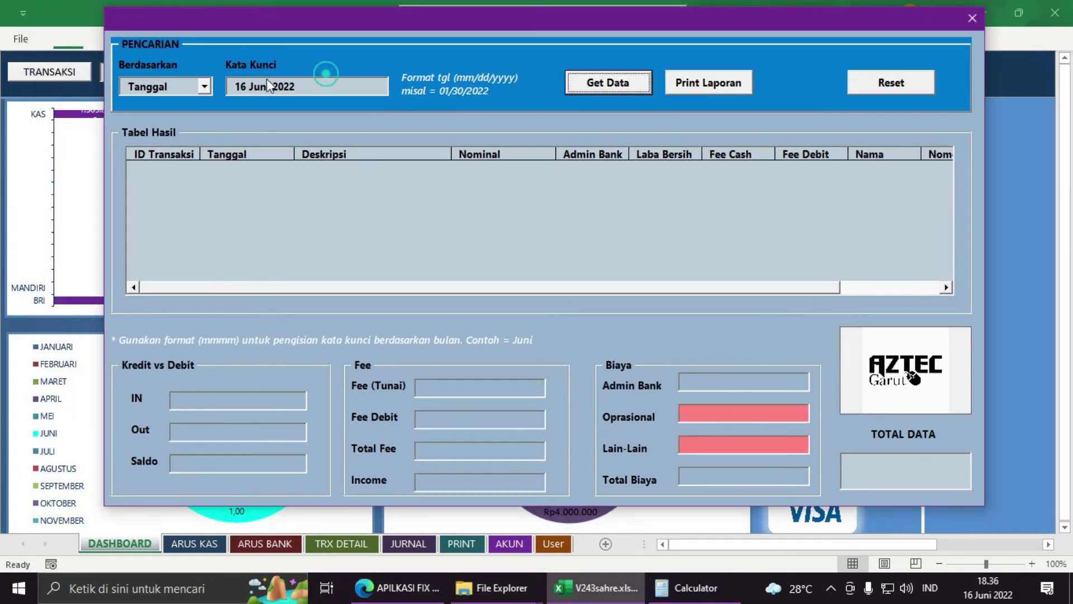
Step: Reset the form and search by Tanggal for 06/16/2022
left_click(320, 87)
left_click(887, 82)
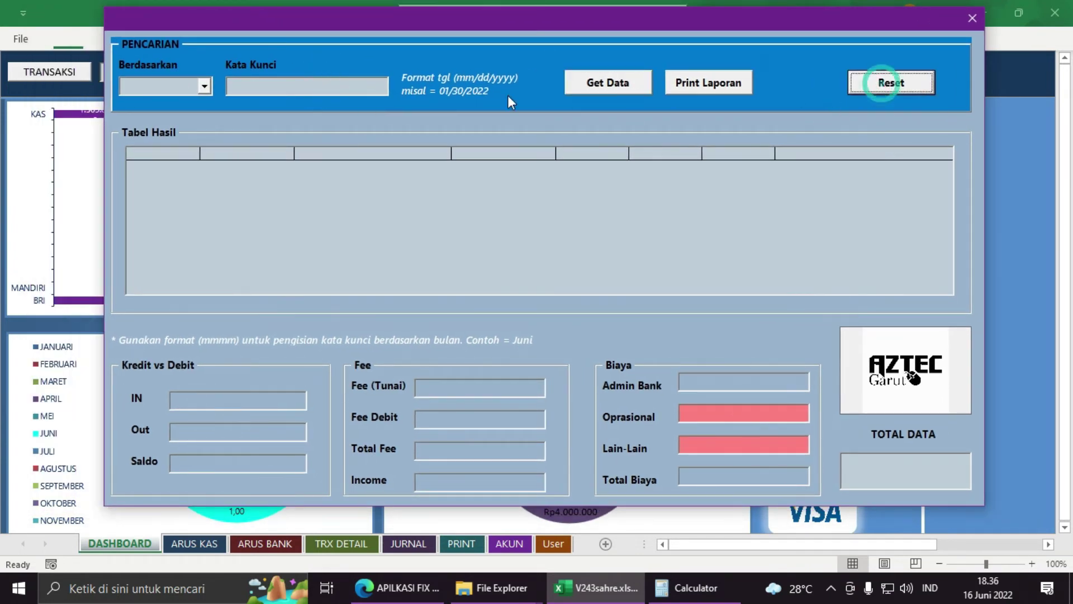
left_click(204, 85)
left_click(139, 103)
left_click(265, 87)
type("06")
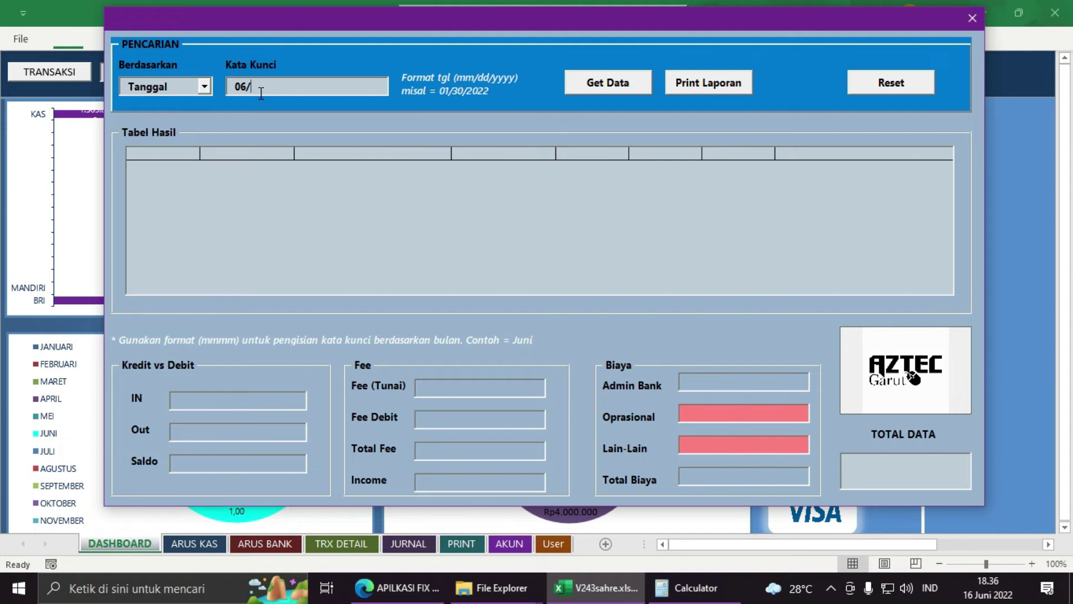
type("/16/2022")
left_click(612, 91)
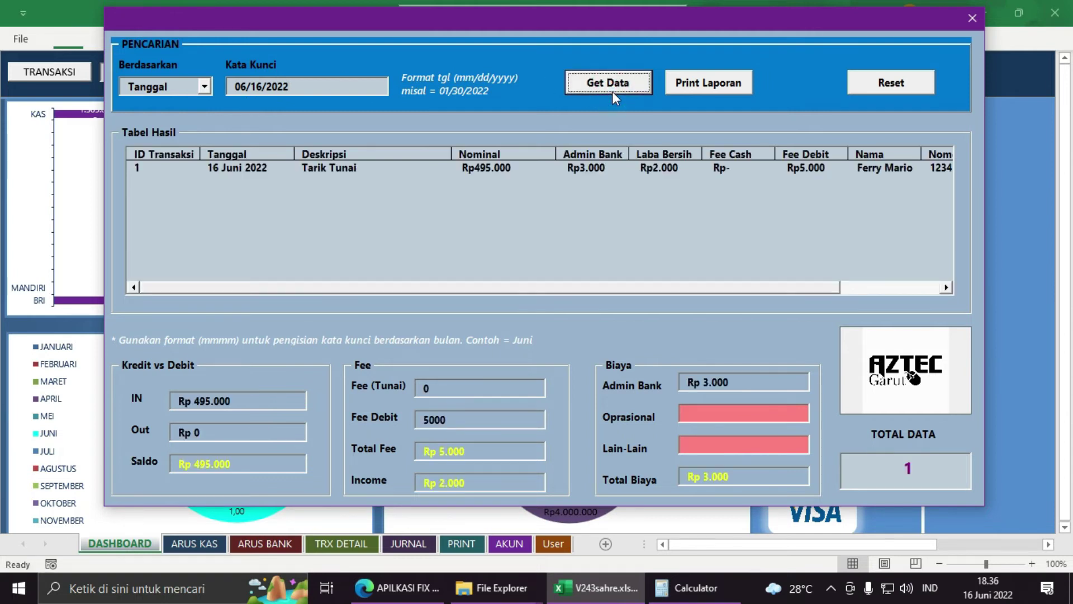
Step: Search by Bulan for 'Juni', then reset the form
left_click(314, 88)
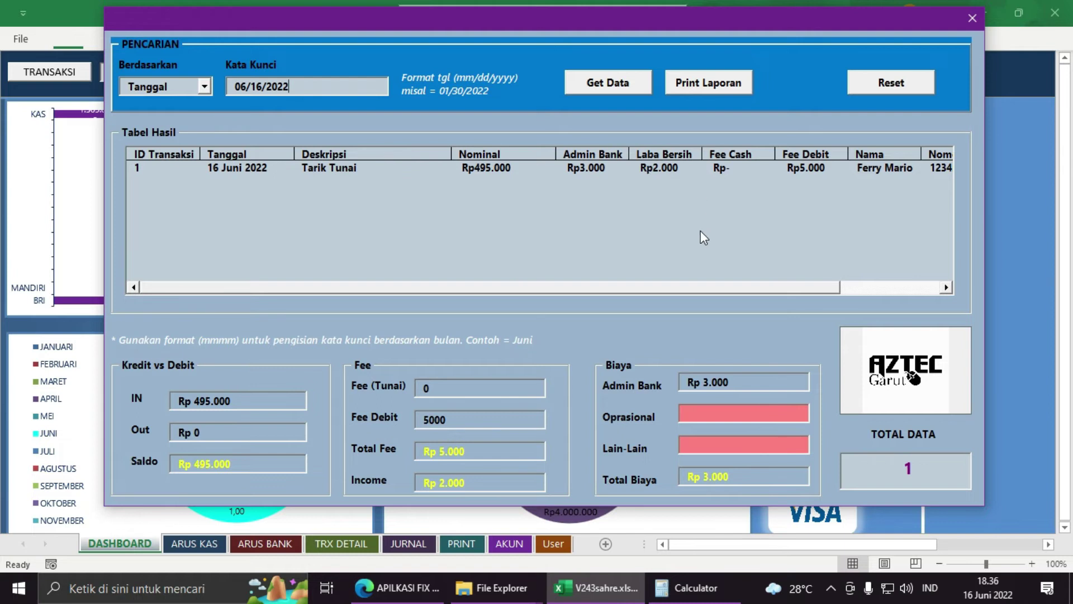
left_click_drag(685, 283, 642, 294)
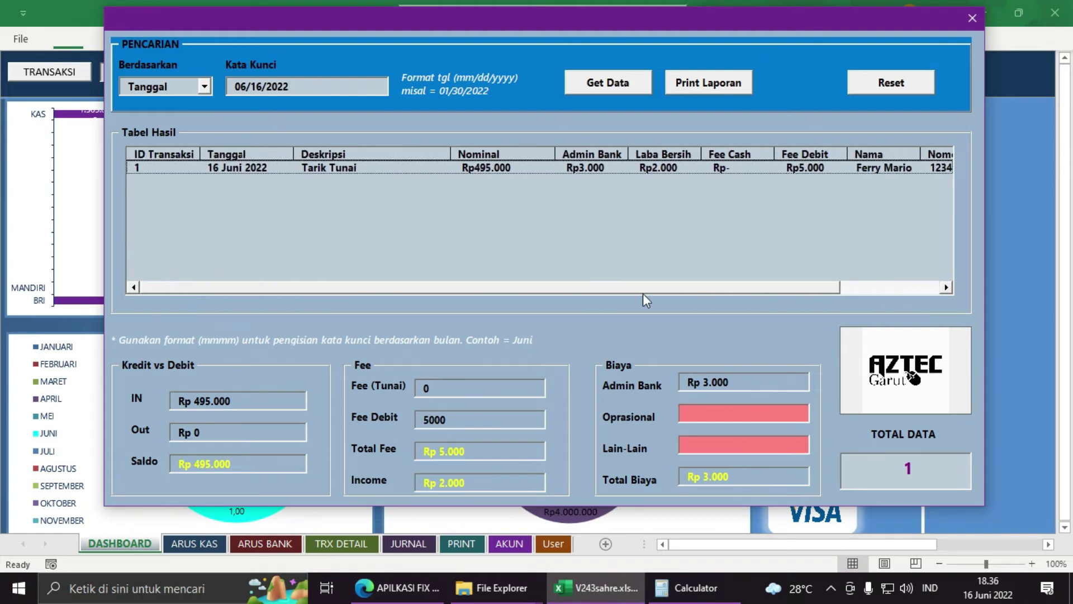
left_click(205, 87)
left_click(187, 111)
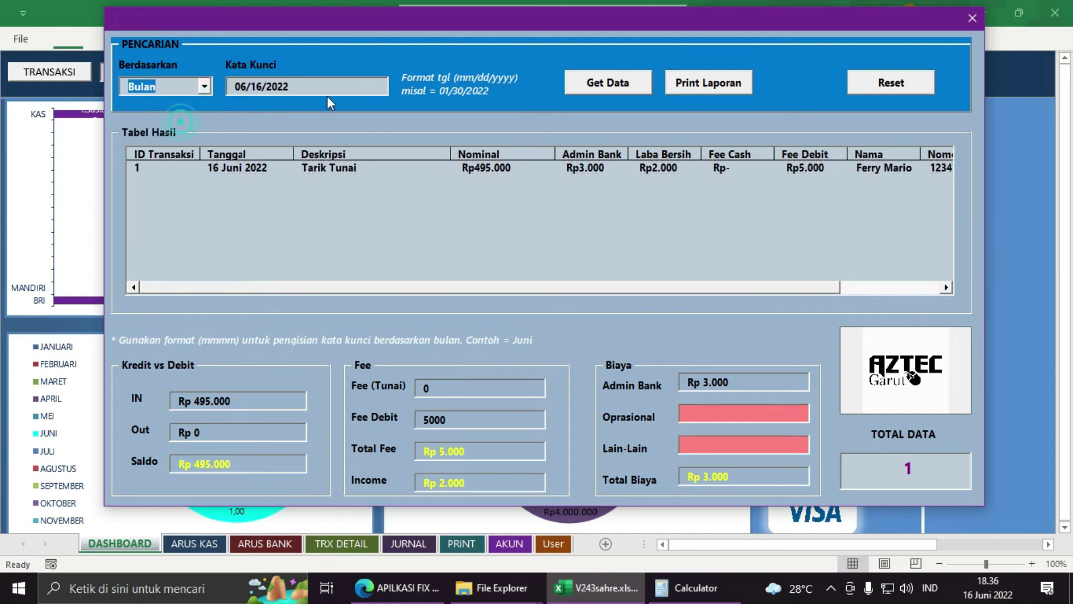
left_click(331, 87)
type("Juni")
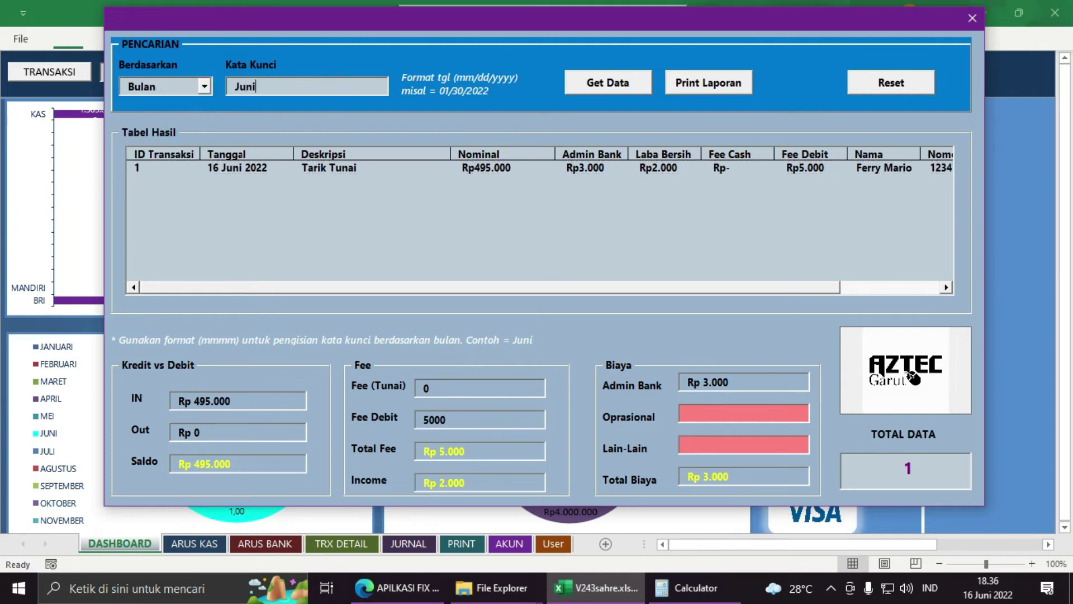
left_click(593, 94)
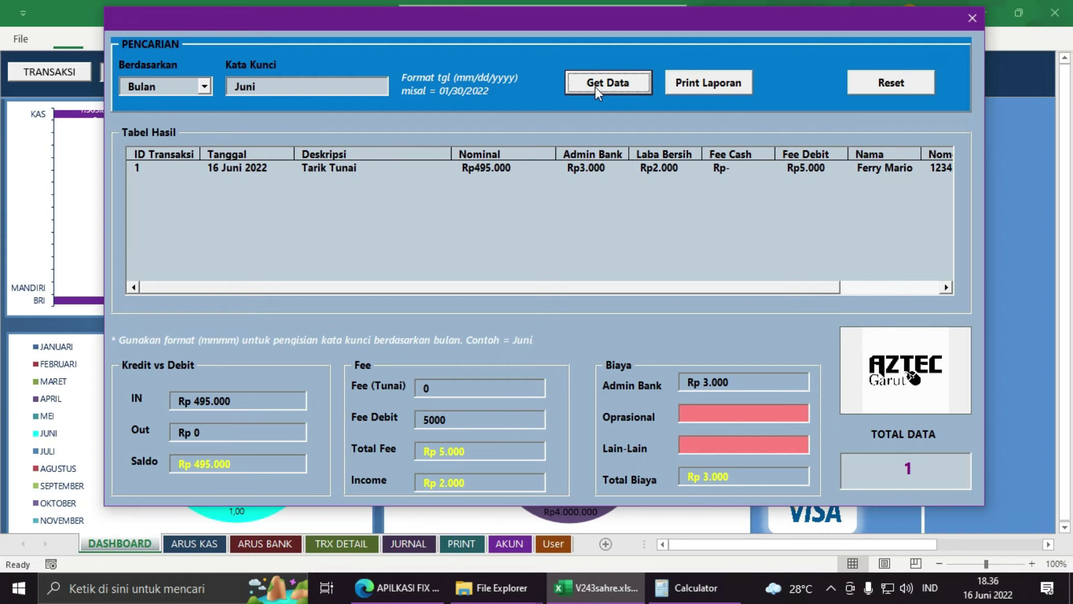
left_click(921, 91)
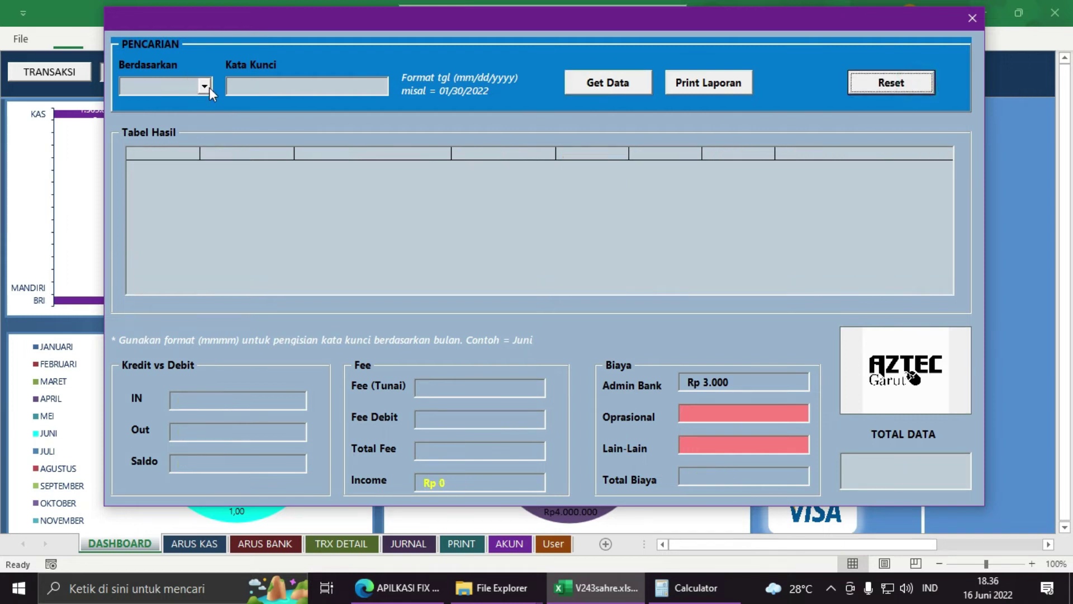
Step: Search by Bulan for the keyword 'Juni'
left_click(206, 87)
left_click(196, 118)
left_click(266, 93)
type("Juni")
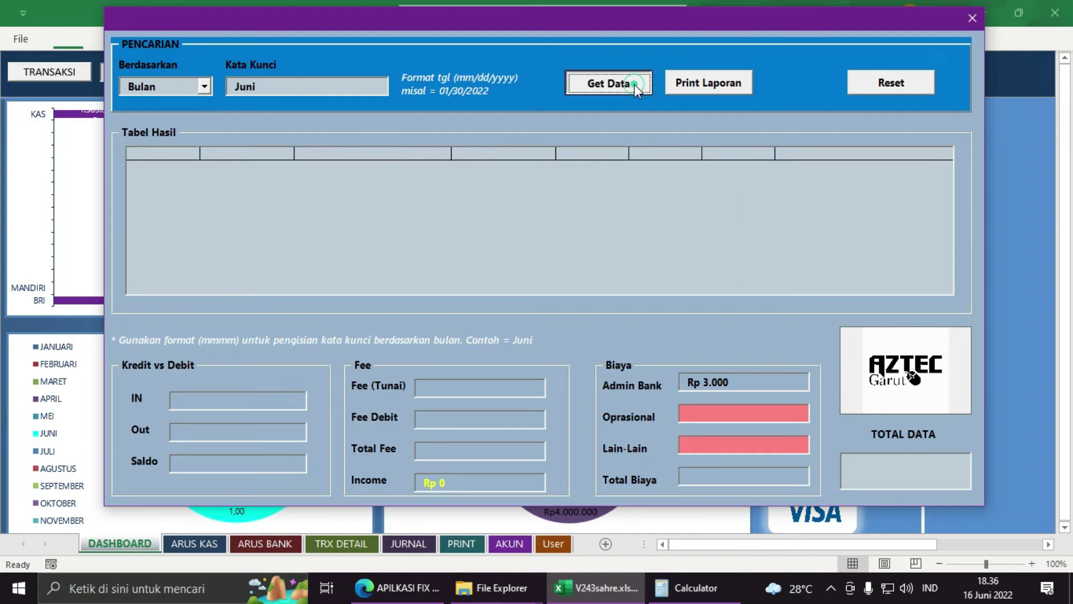
left_click(634, 85)
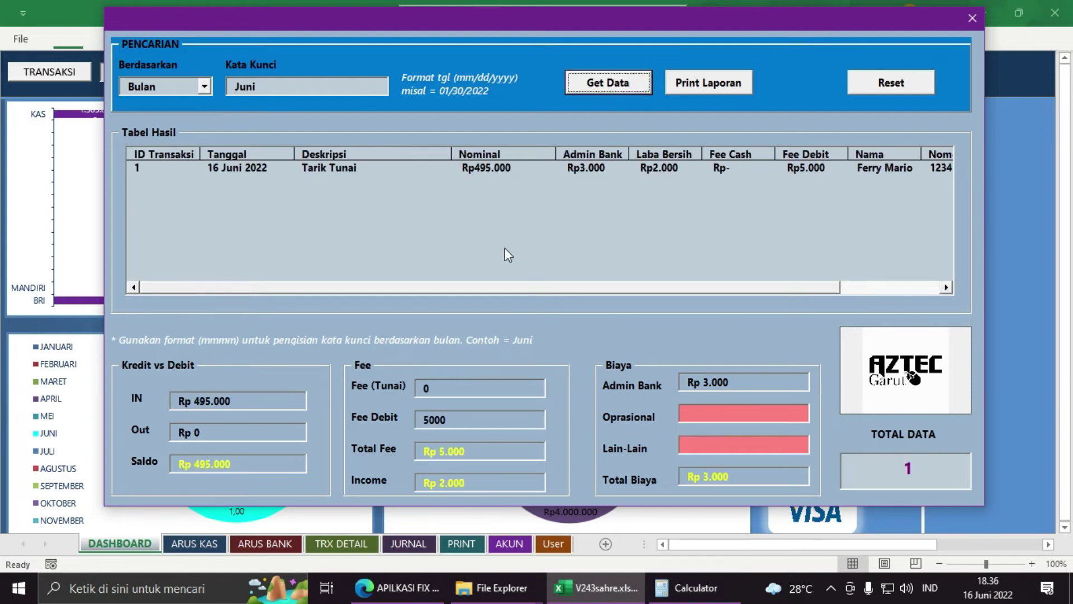
Step: Reset the form and search by Tahun for 2022
left_click(205, 86)
left_click(180, 130)
double_click(257, 86)
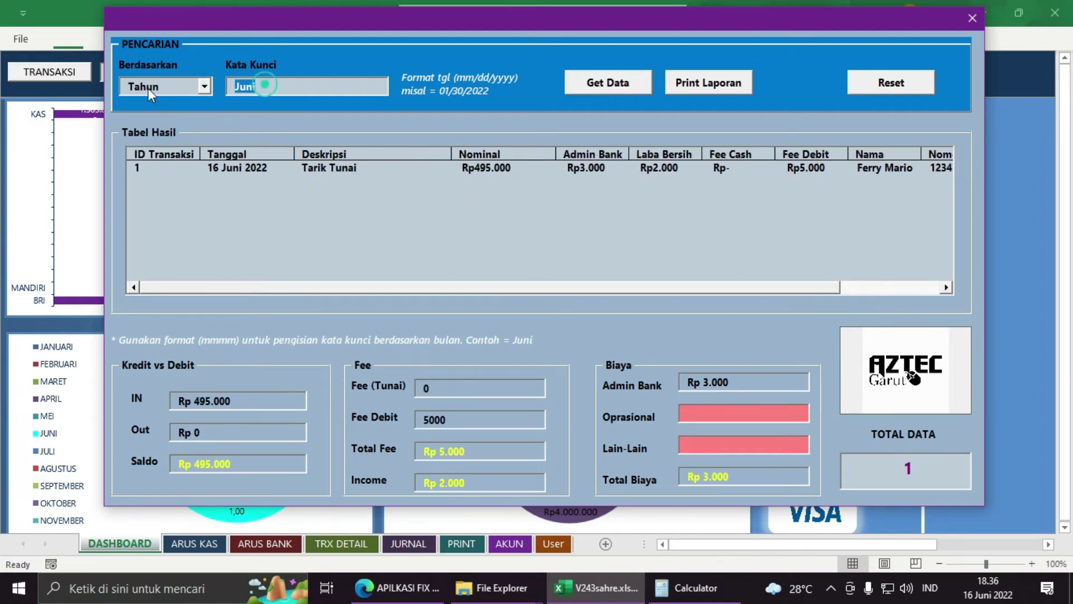
type("2022")
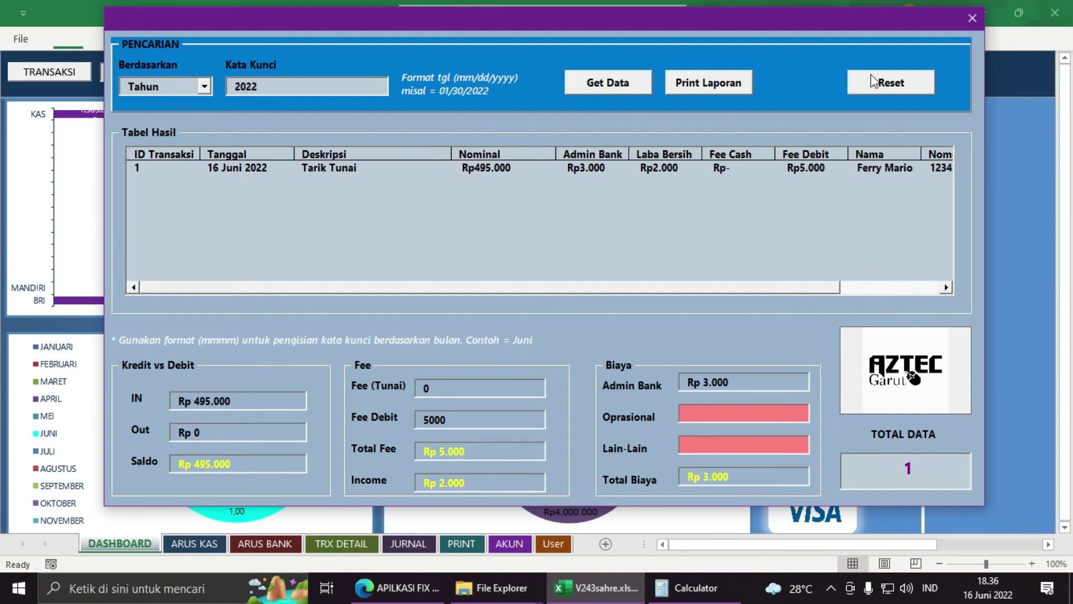
left_click(876, 81)
left_click(207, 85)
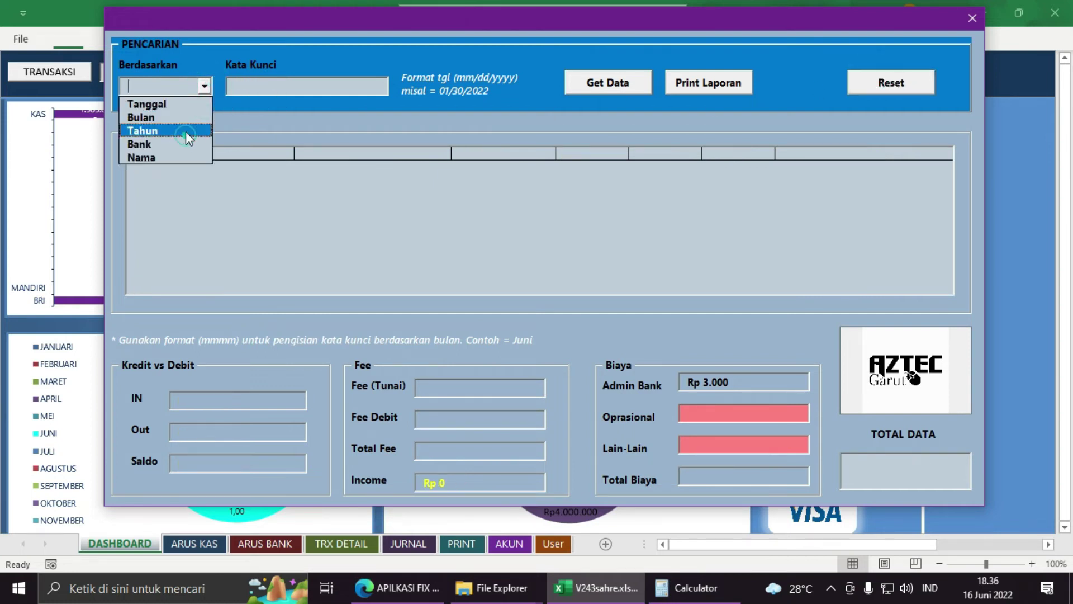
left_click(186, 131)
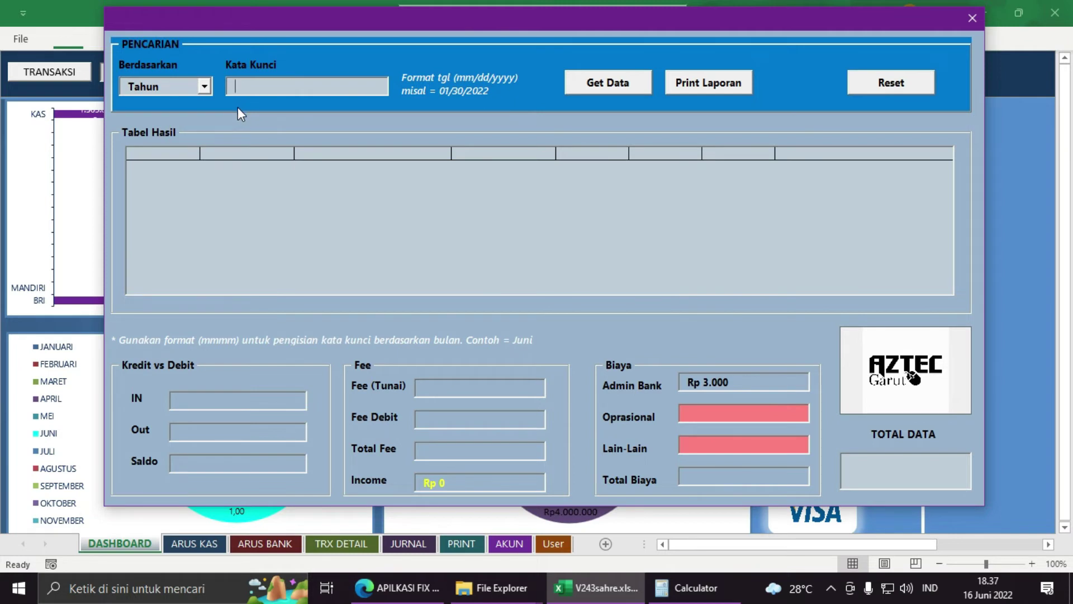
type("2022")
left_click(613, 93)
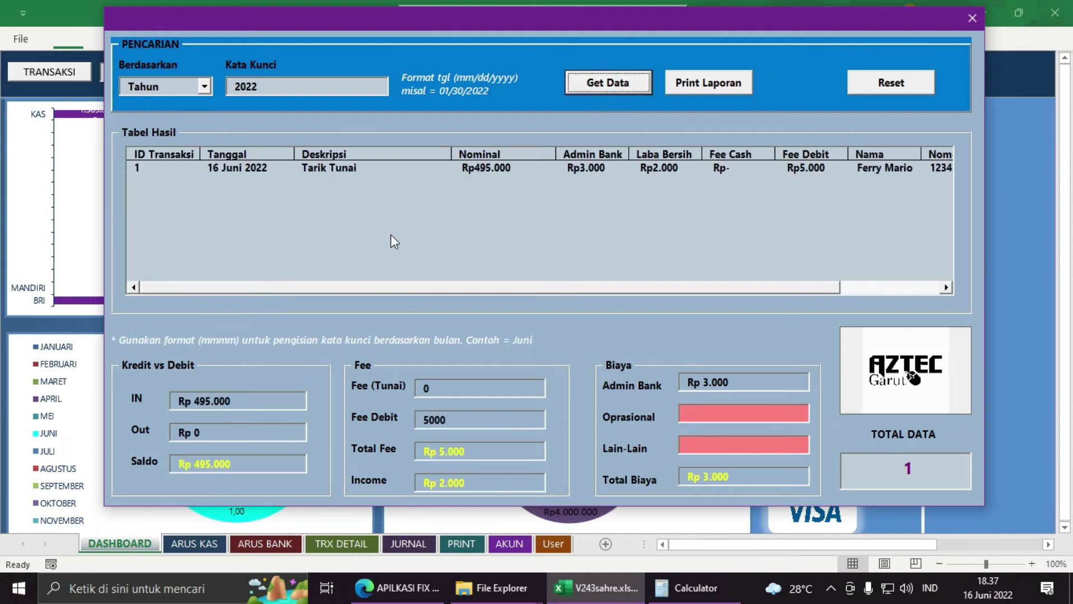
left_click(206, 86)
Step: Reset the form and search by Bank for 'br' to list BRI transactions
left_click(897, 88)
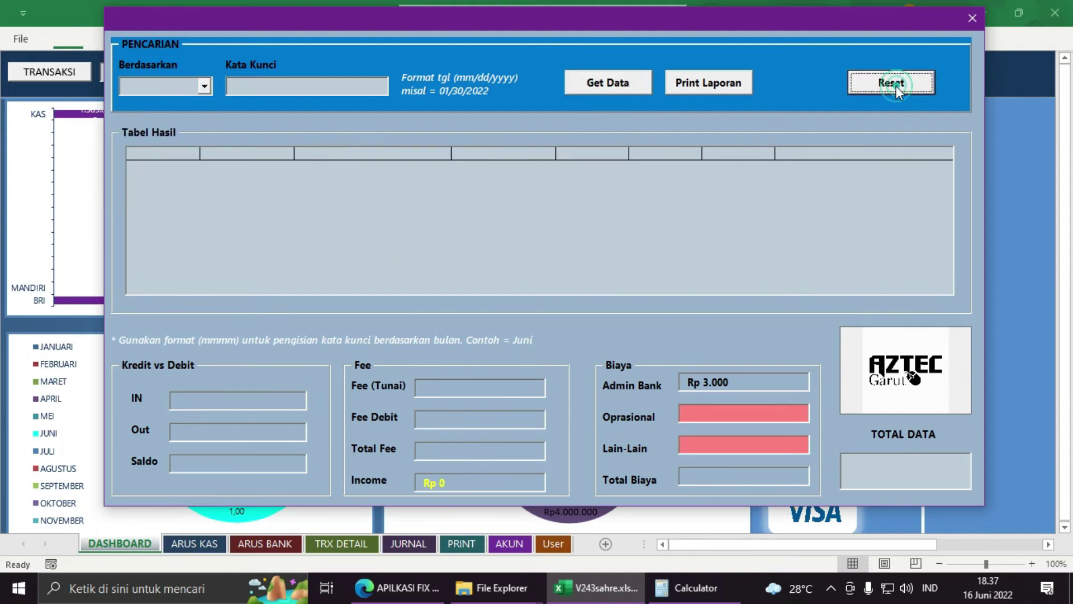
left_click(204, 86)
left_click(185, 143)
left_click(259, 87)
type("bri")
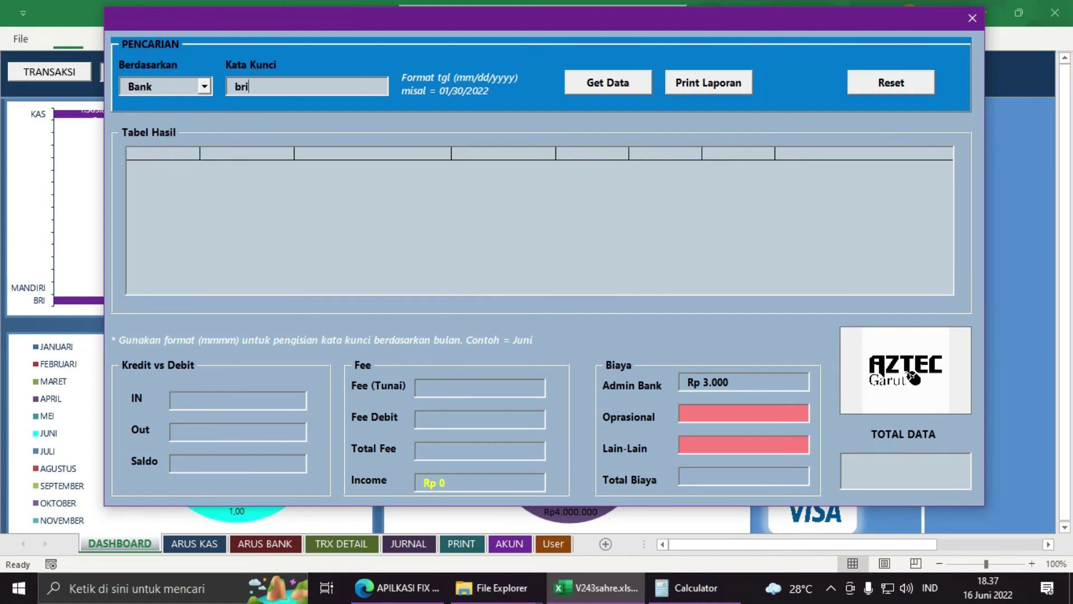
left_click(606, 91)
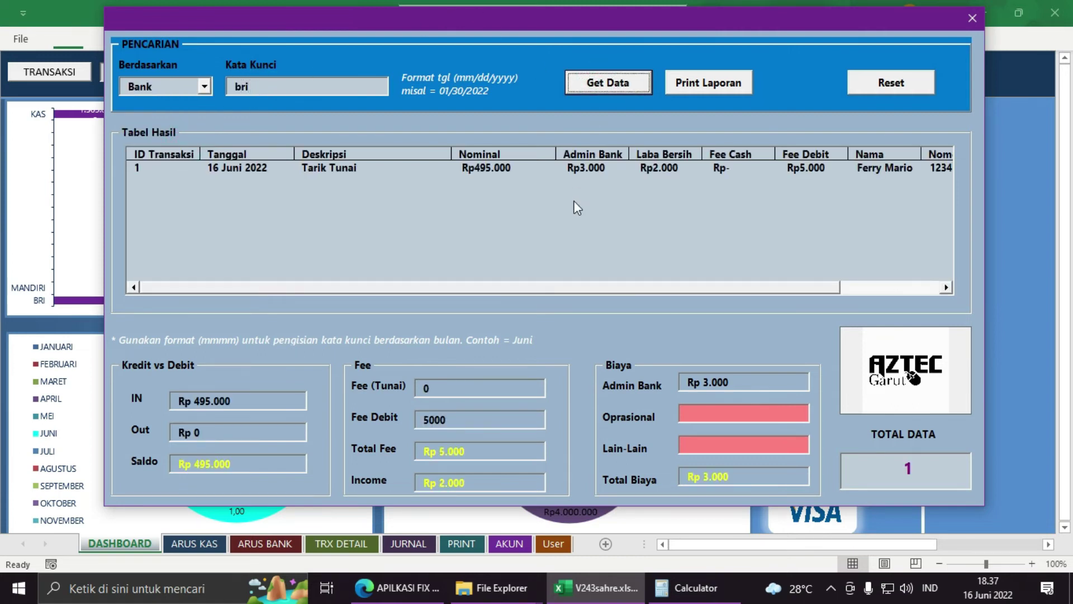
Step: Reset the form and search by Nama for the customer's full name
left_click(882, 89)
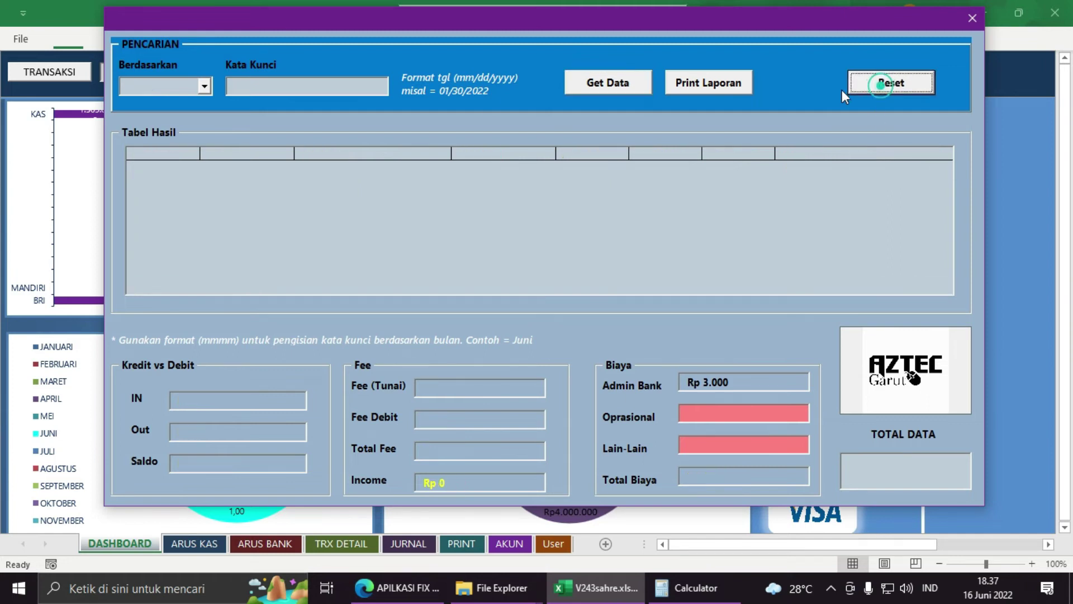
left_click(205, 87)
left_click(172, 156)
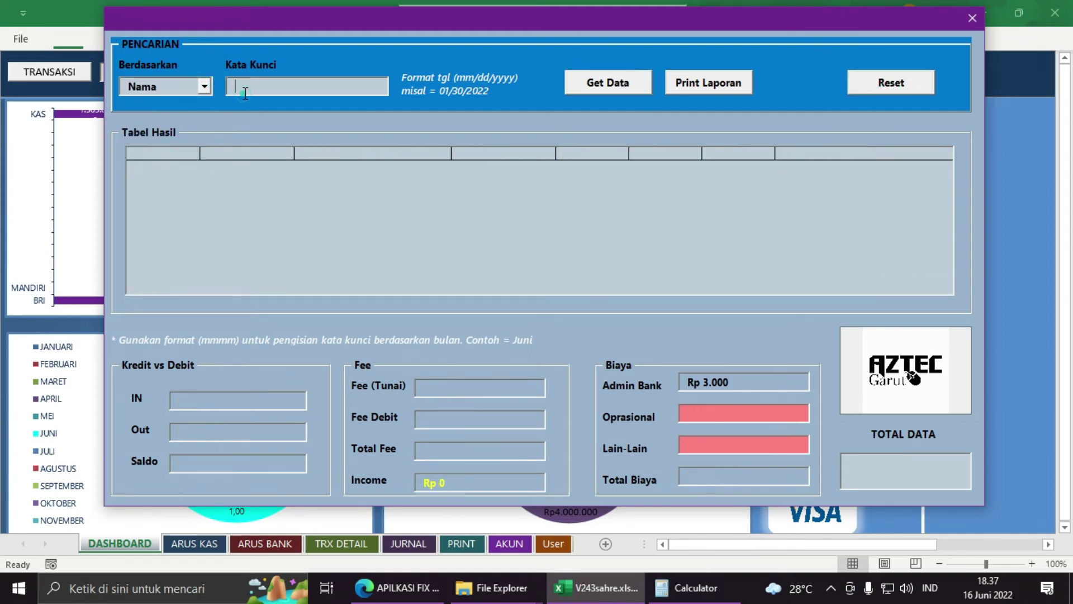
left_click(624, 85)
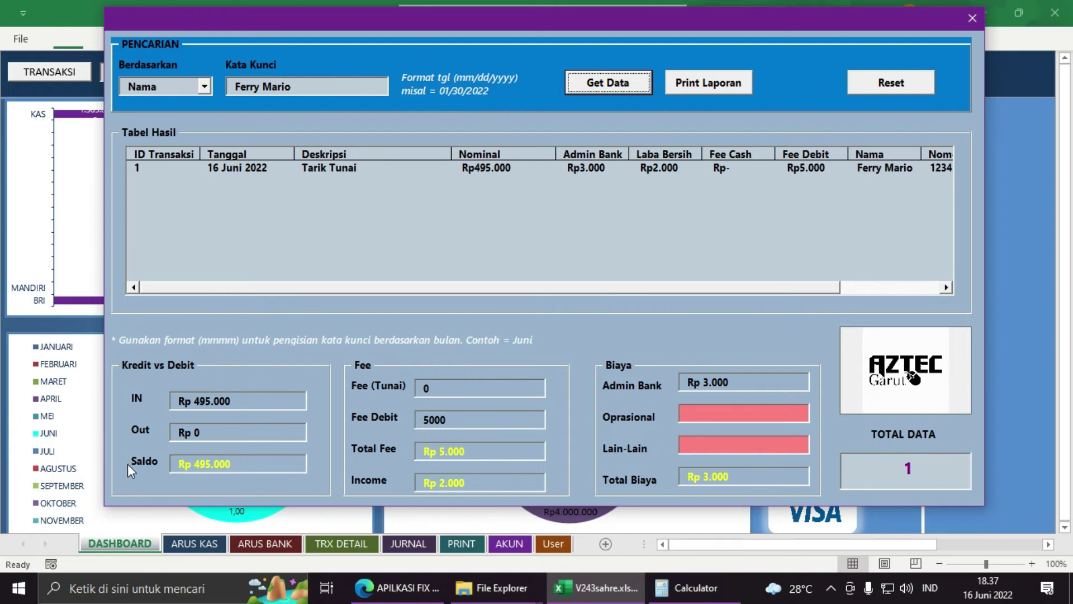
Step: Point out the IN, Out and Saldo amounts of the returned withdrawal
left_click(249, 466)
left_click(239, 431)
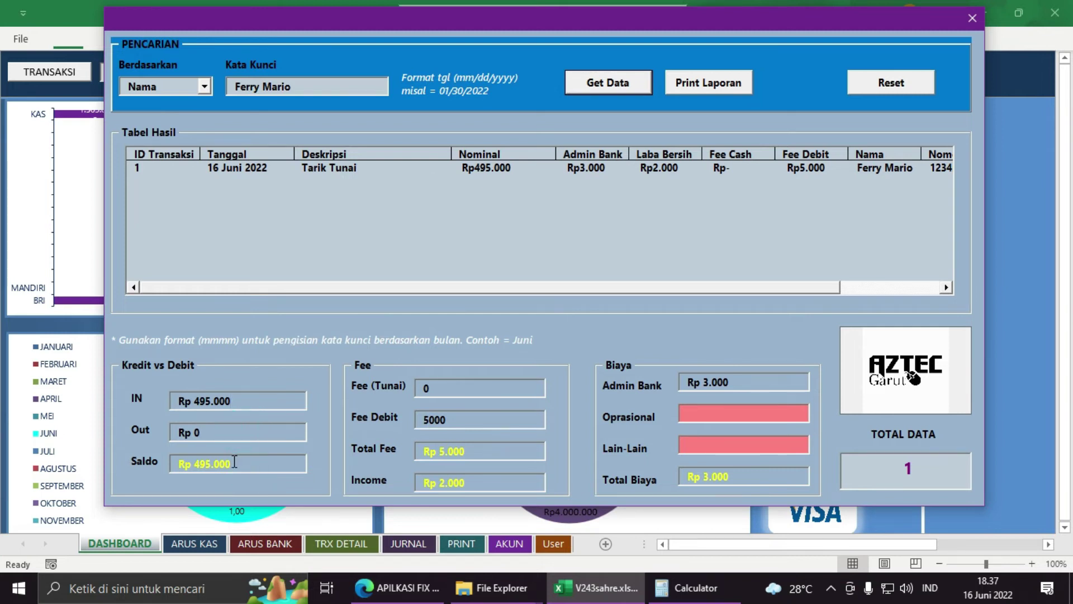
left_click(220, 401)
left_click(226, 436)
left_click(274, 459)
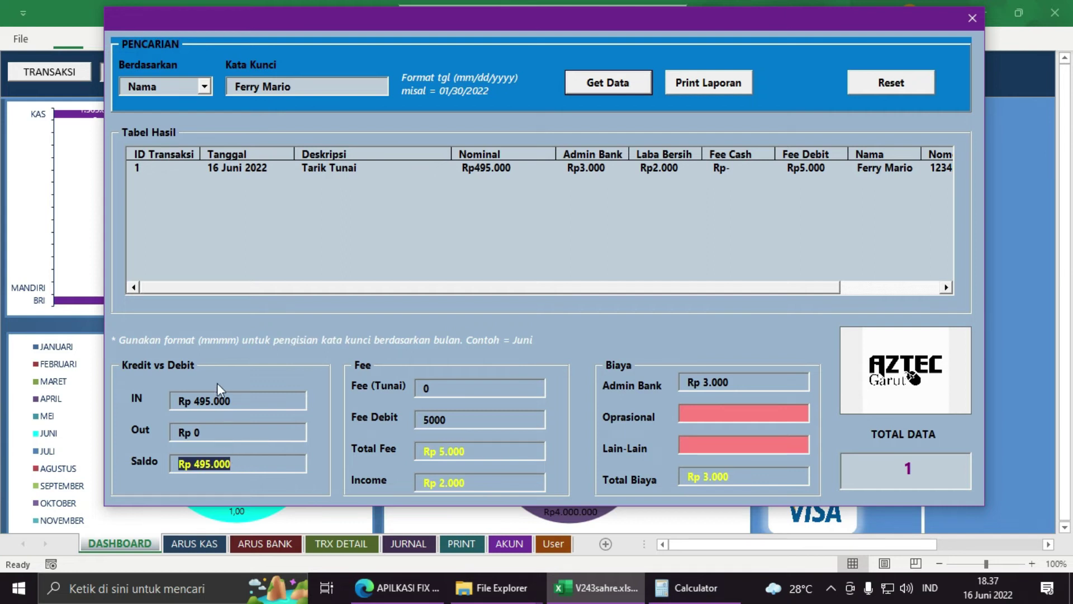
Step: Search by Tanggal for 06/15/2022, then correct the keyword to 06/16/2022 and search again
left_click(205, 86)
left_click(163, 104)
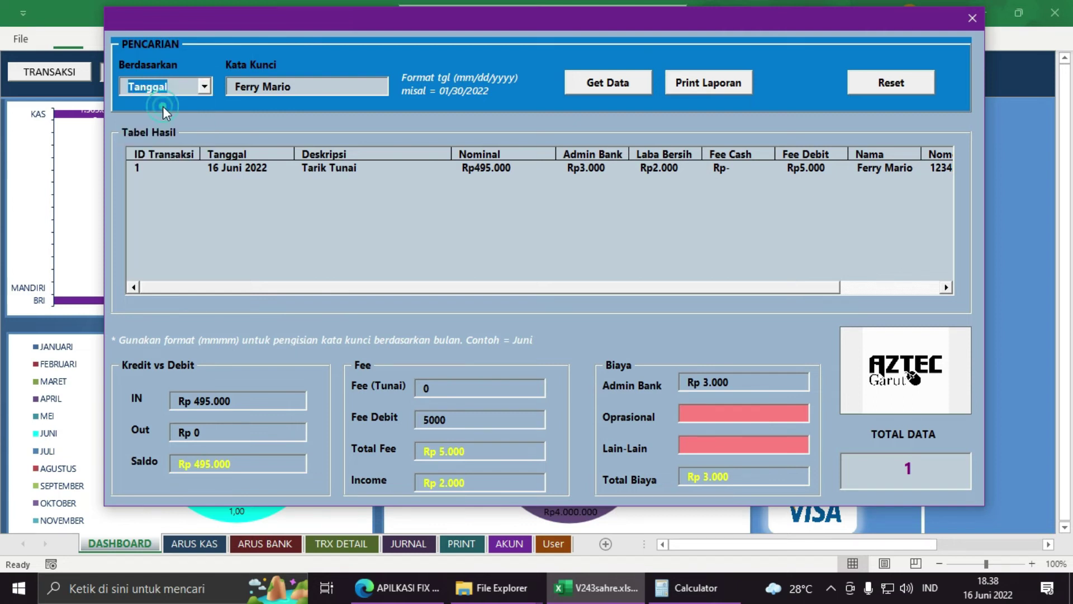
left_click(335, 89)
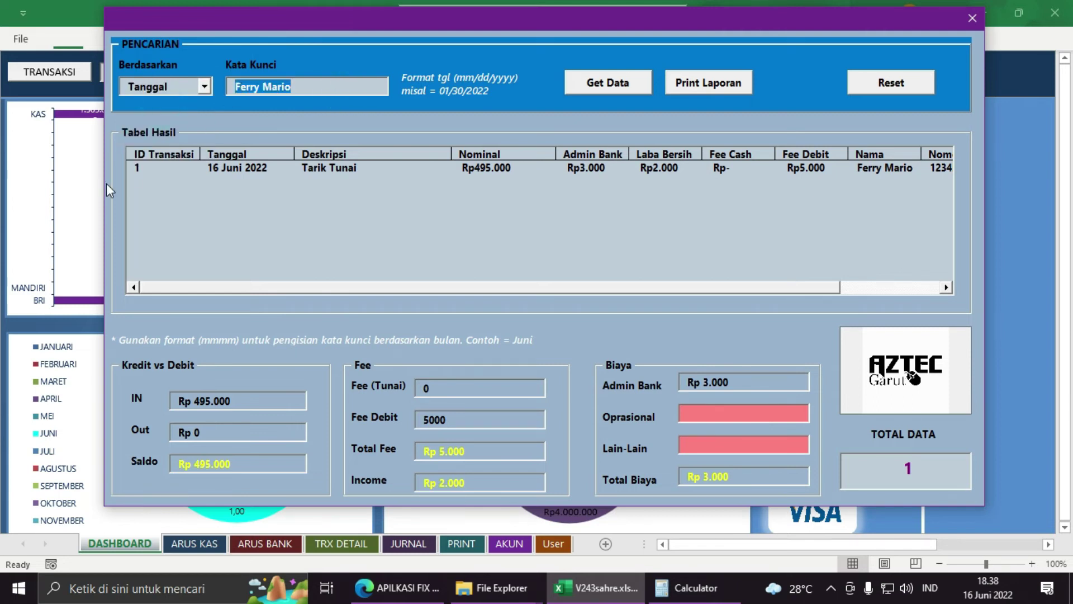
type("06")
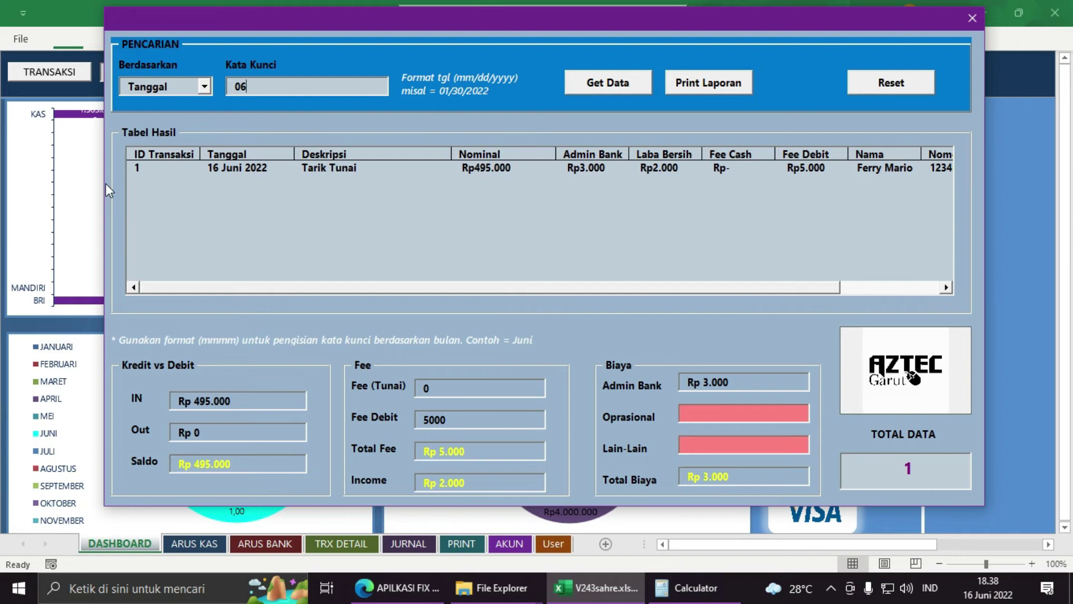
type("/15/2022")
left_click(594, 86)
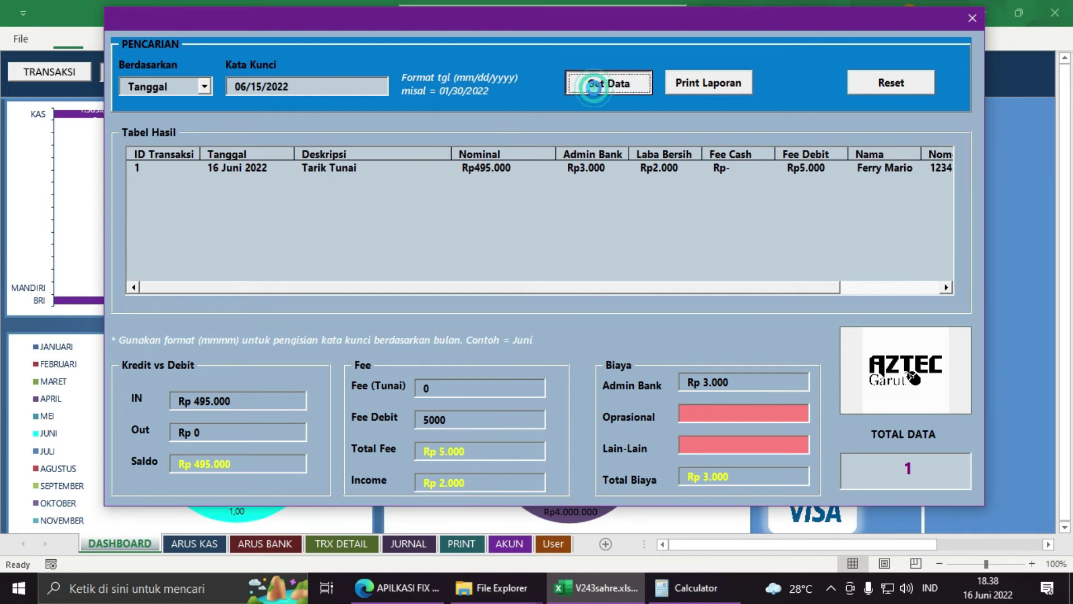
left_click(623, 352)
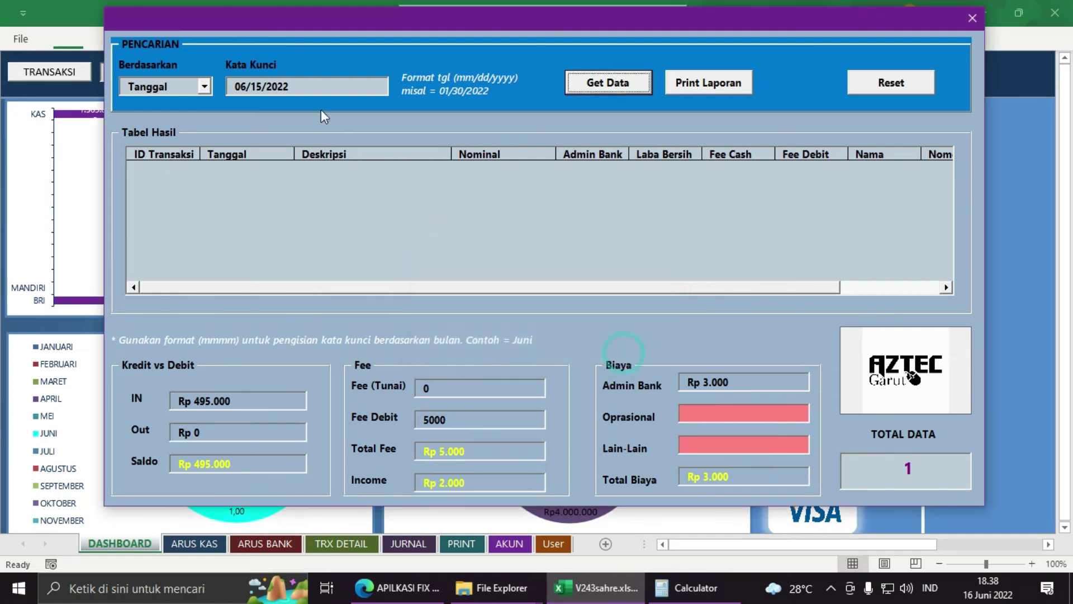
left_click(262, 86)
key("BackSpace")
type("6")
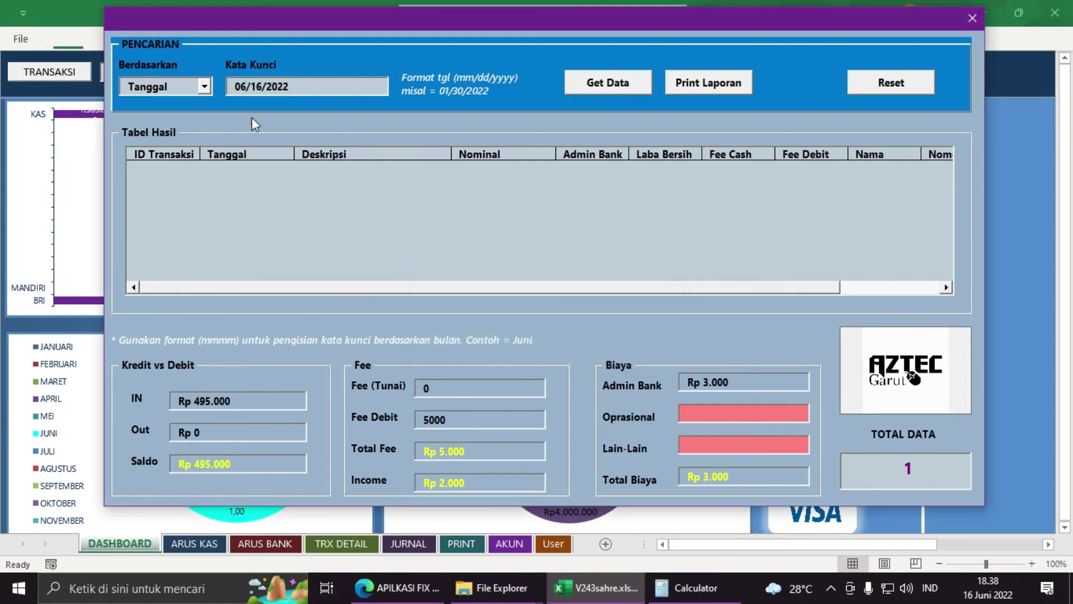
left_click(619, 91)
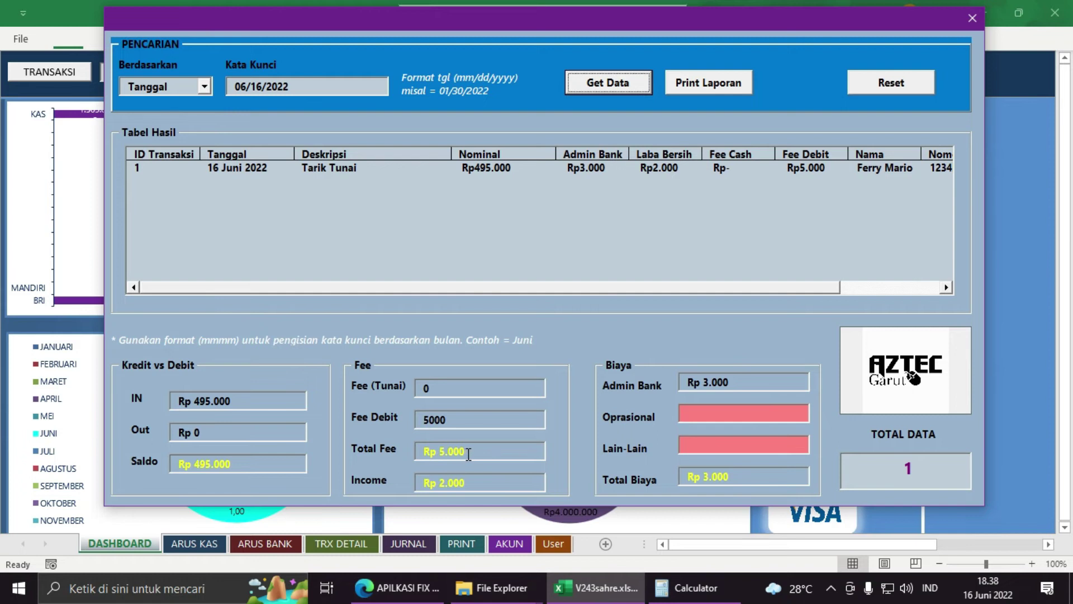
left_click(471, 452)
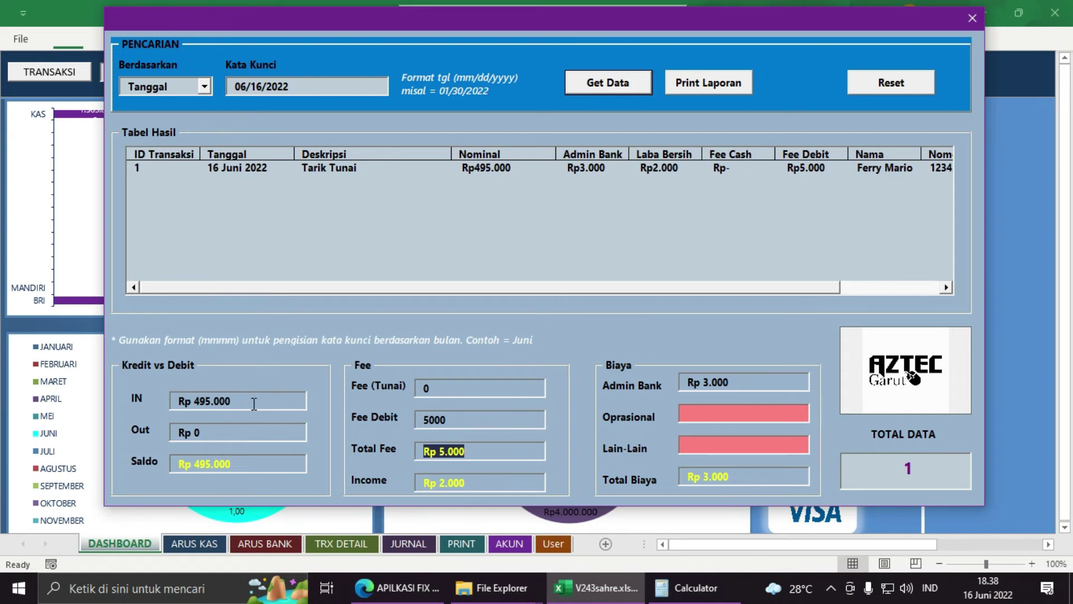
left_click(254, 403)
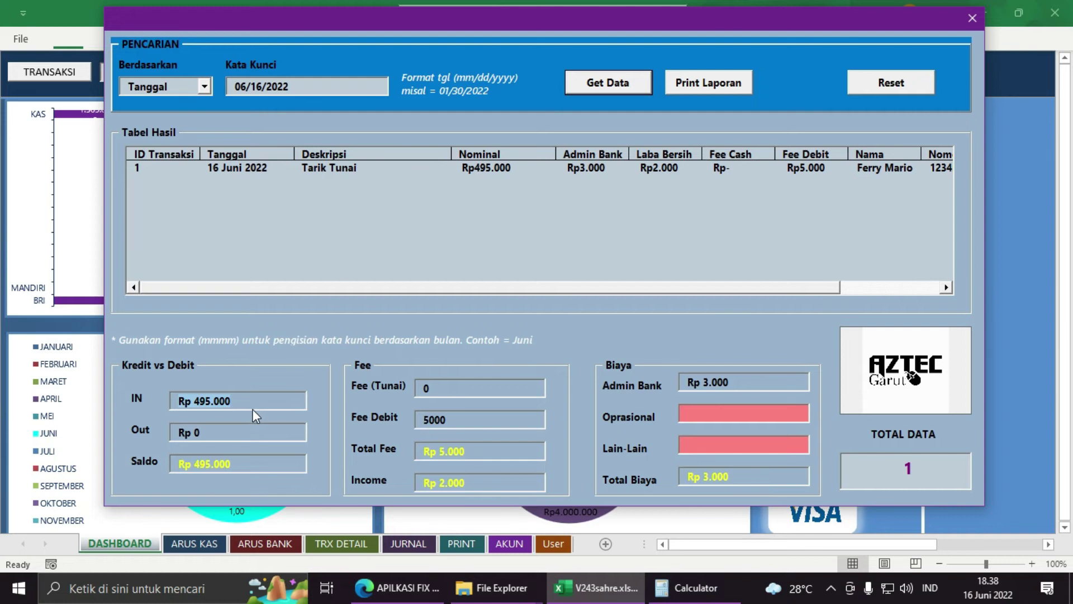
left_click(237, 434)
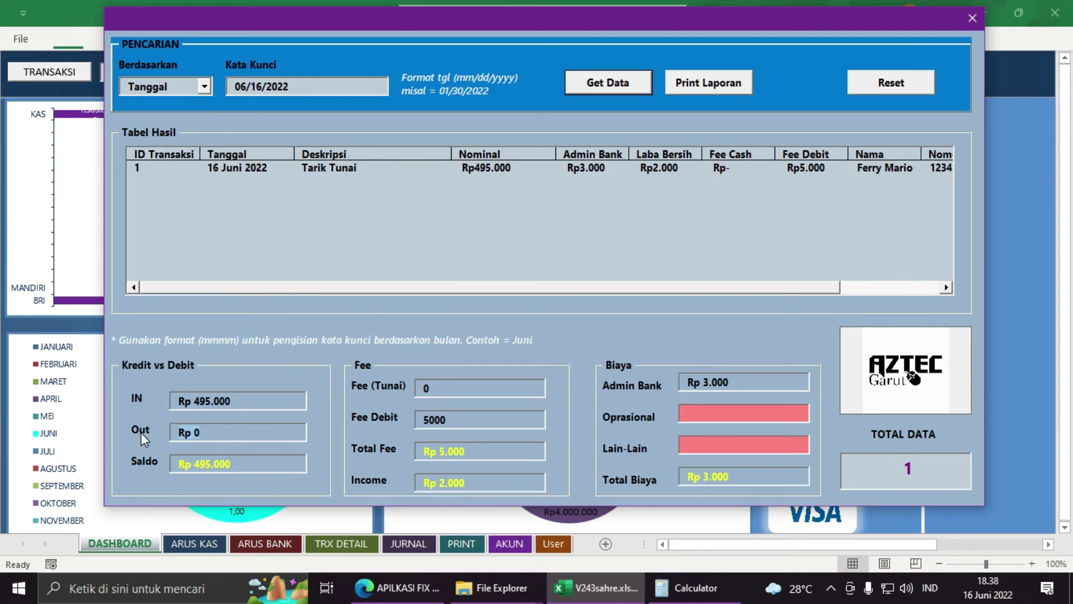
left_click(260, 399)
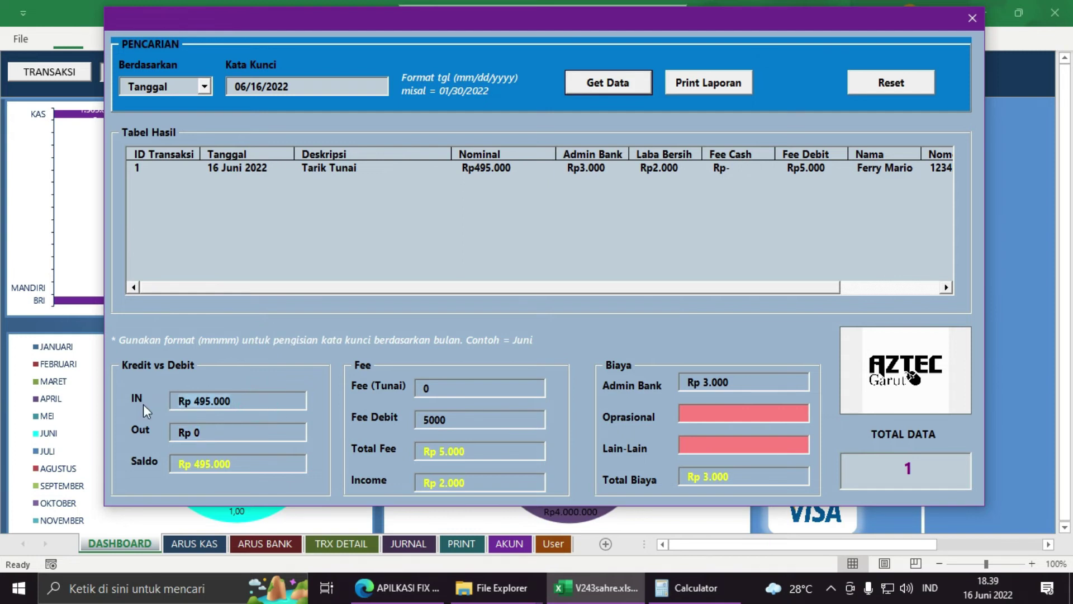
left_click(265, 434)
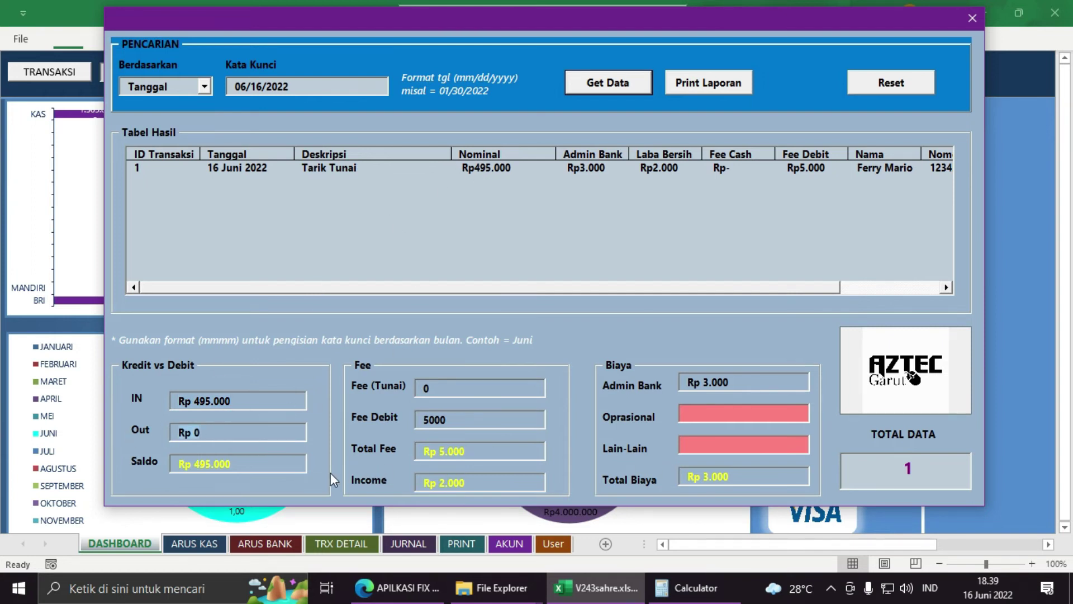
left_click_drag(256, 464, 171, 464)
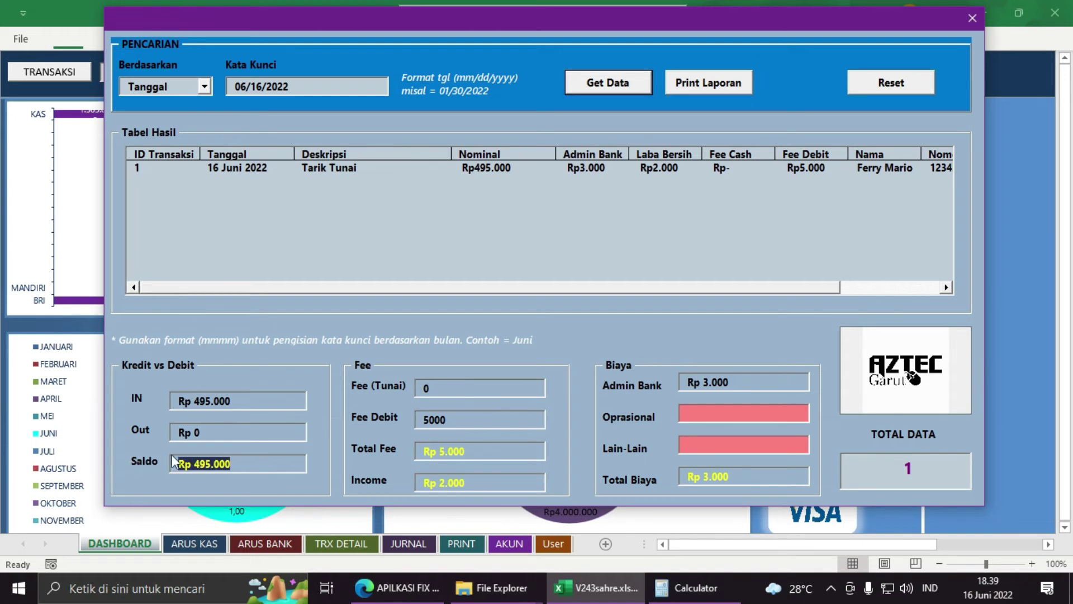
left_click(226, 431)
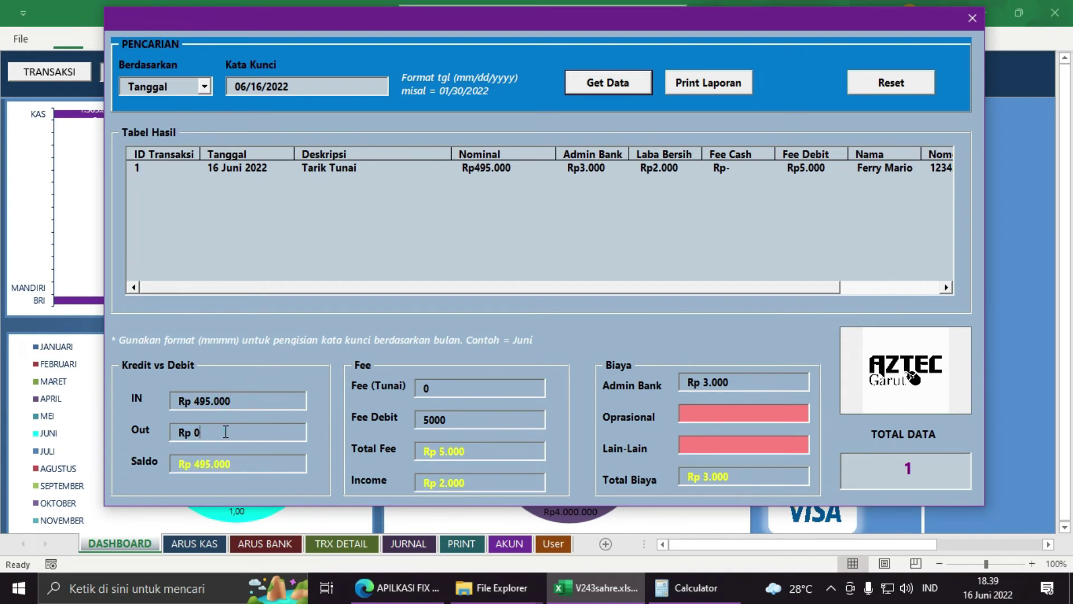
left_click(448, 388)
left_click(499, 419)
left_click_drag(494, 448, 409, 472)
left_click_drag(475, 484, 391, 494)
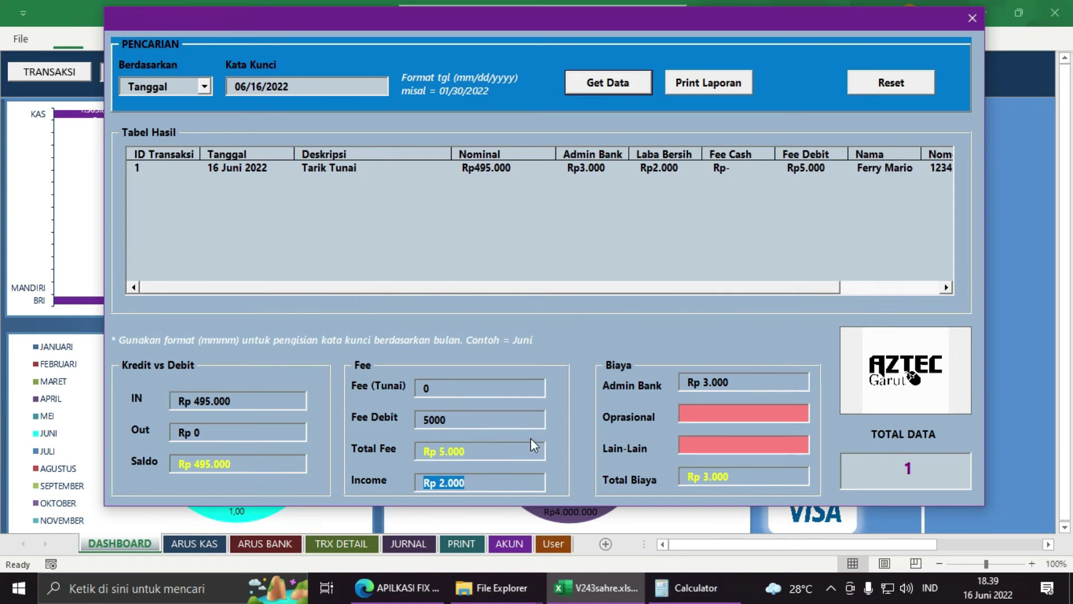
Step: Switch the criterion to Bulan and point out the Income, Total Fee and total data count
left_click(204, 85)
left_click(168, 117)
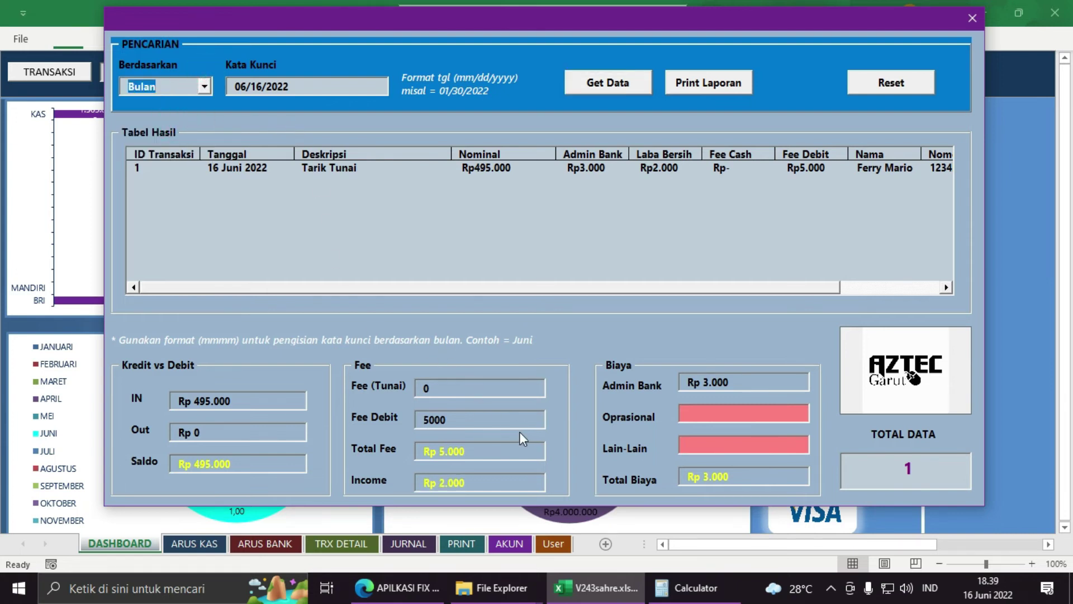
left_click(475, 482)
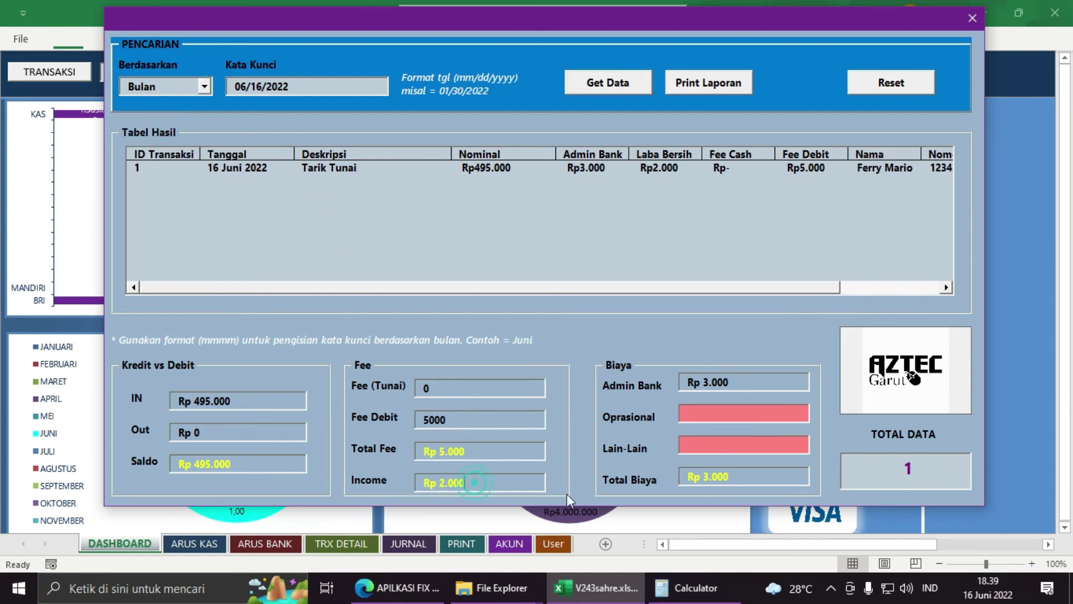
left_click(444, 455)
left_click(939, 463)
left_click_drag(938, 463, 872, 468)
Step: Replace the keyword with 'JUni', search, and highlight the TOTAL DATA 1 count
left_click_drag(298, 86, 173, 93)
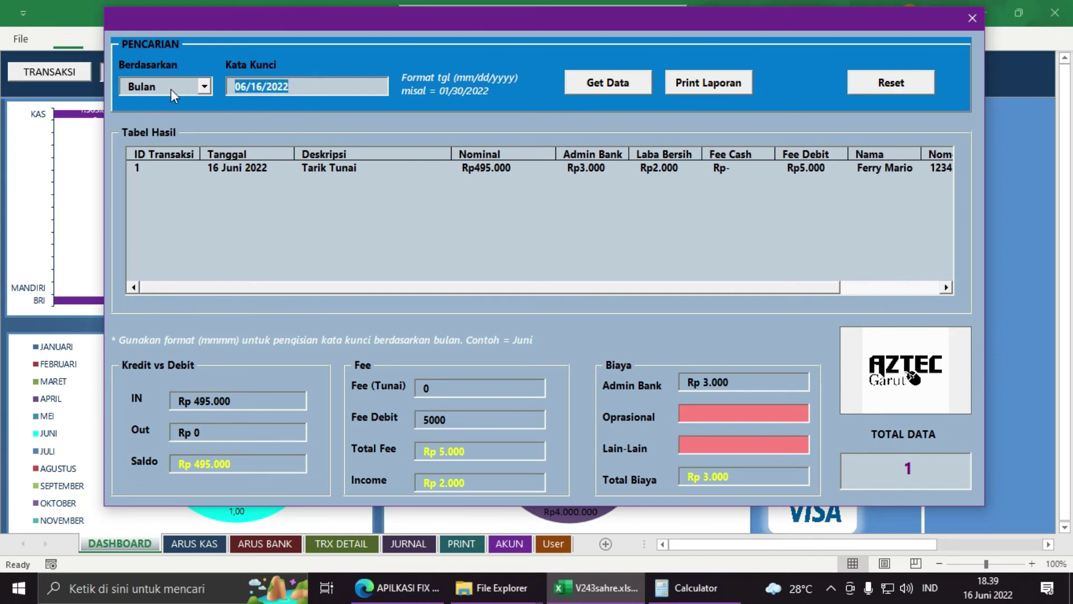
type("JUni")
left_click(607, 90)
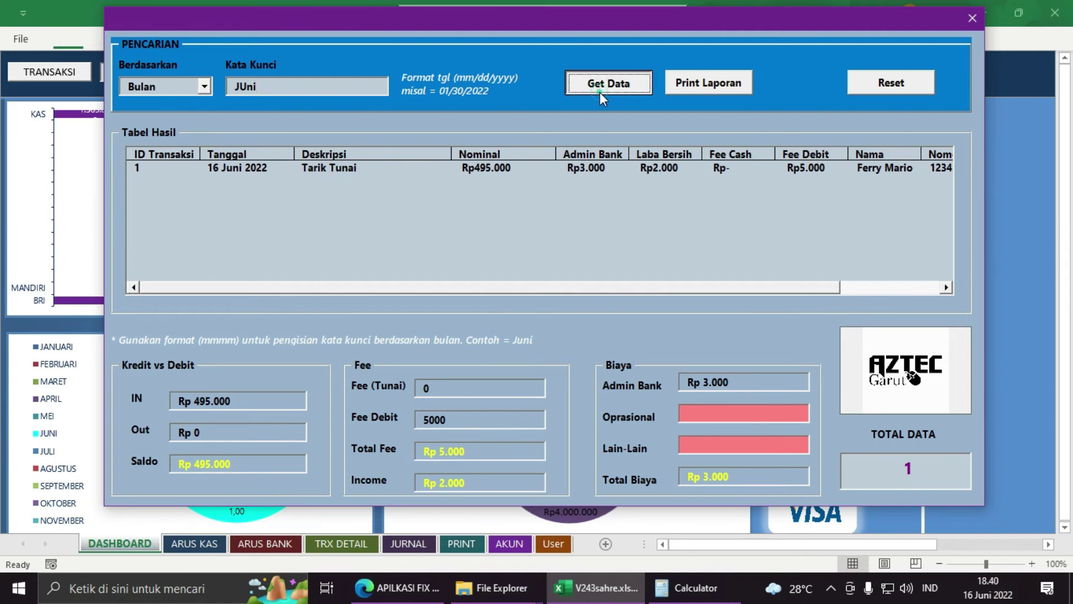
left_click(872, 484)
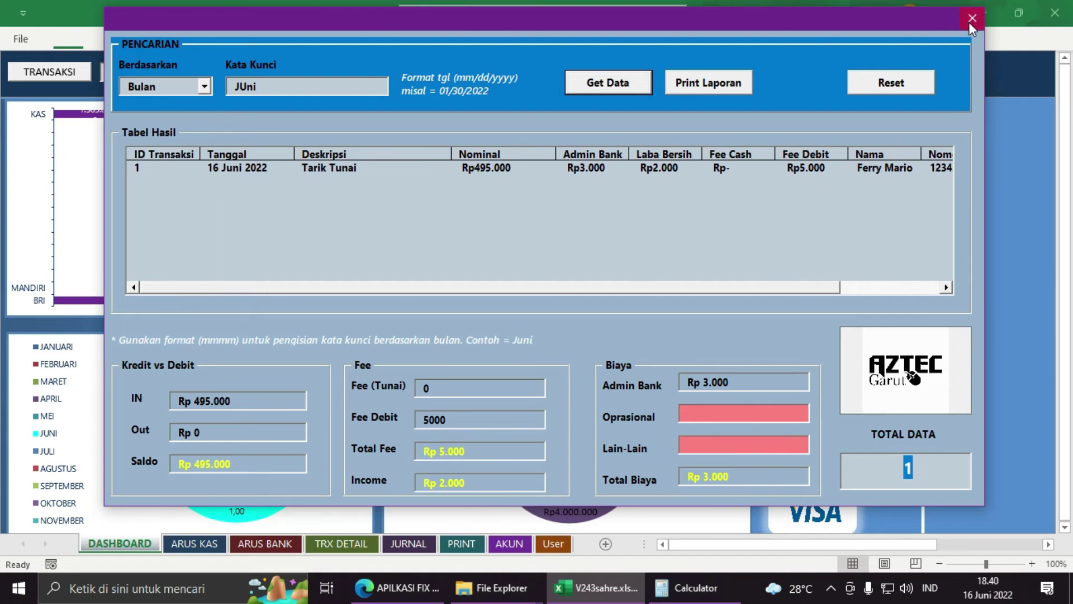
Step: Close the search form and select the first empty Tgl cell on Jurnal Umum
left_click(972, 18)
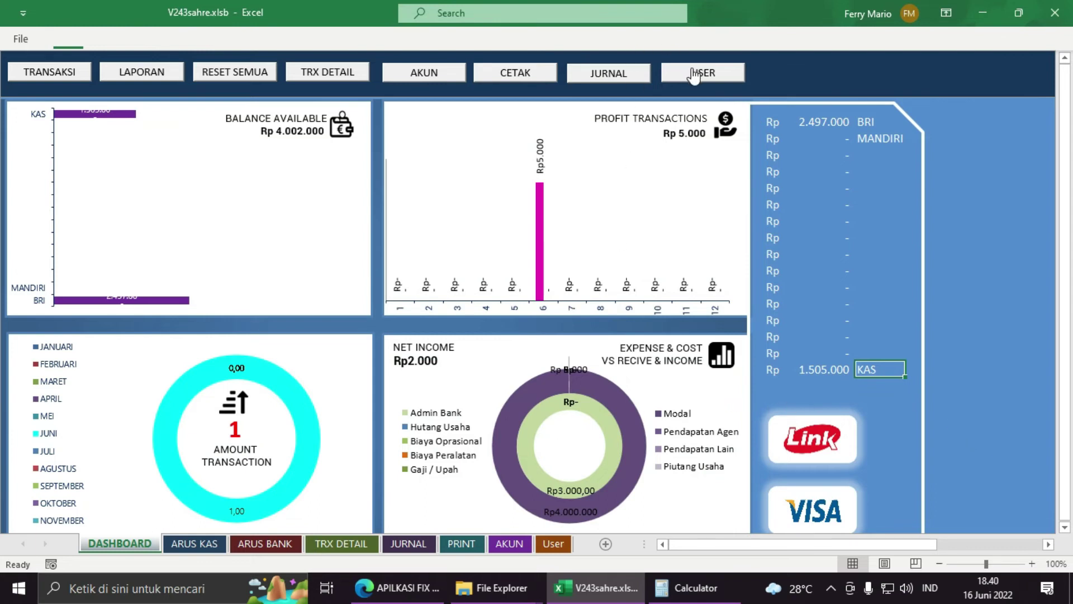
left_click(614, 74)
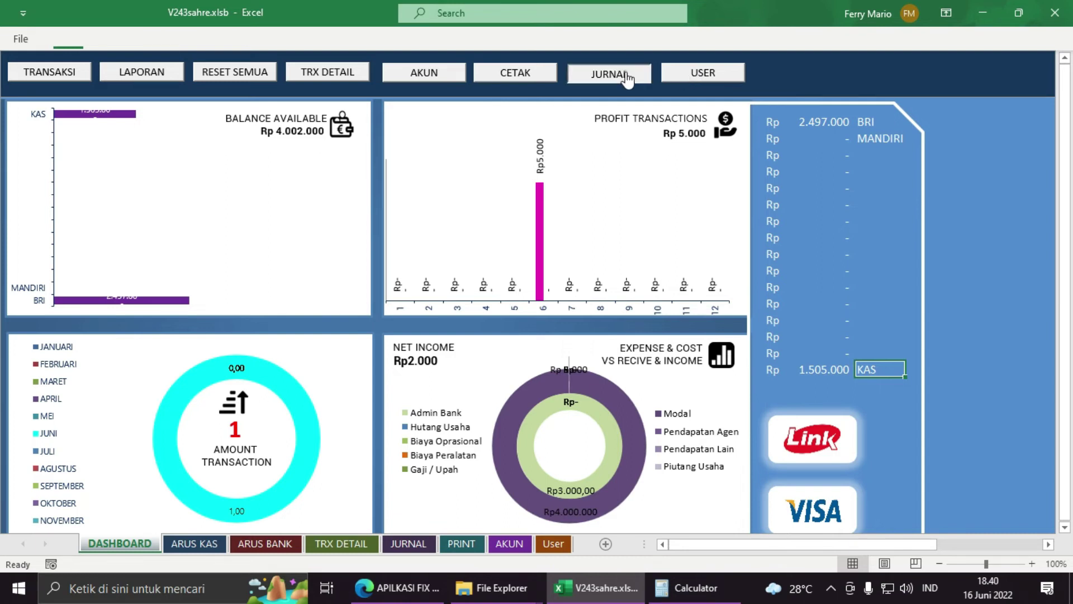
left_click(29, 170)
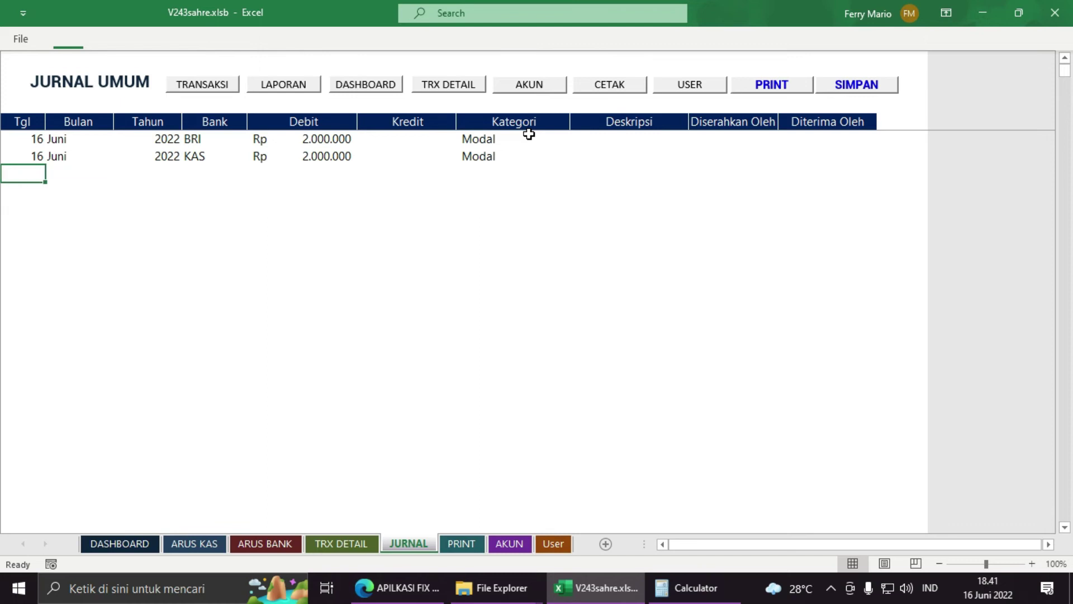
Step: Open the DASHBOARD sheet and check the BRI (Rp 2.497.000) and KAS (Rp 1.505.000) balances
left_click(121, 544)
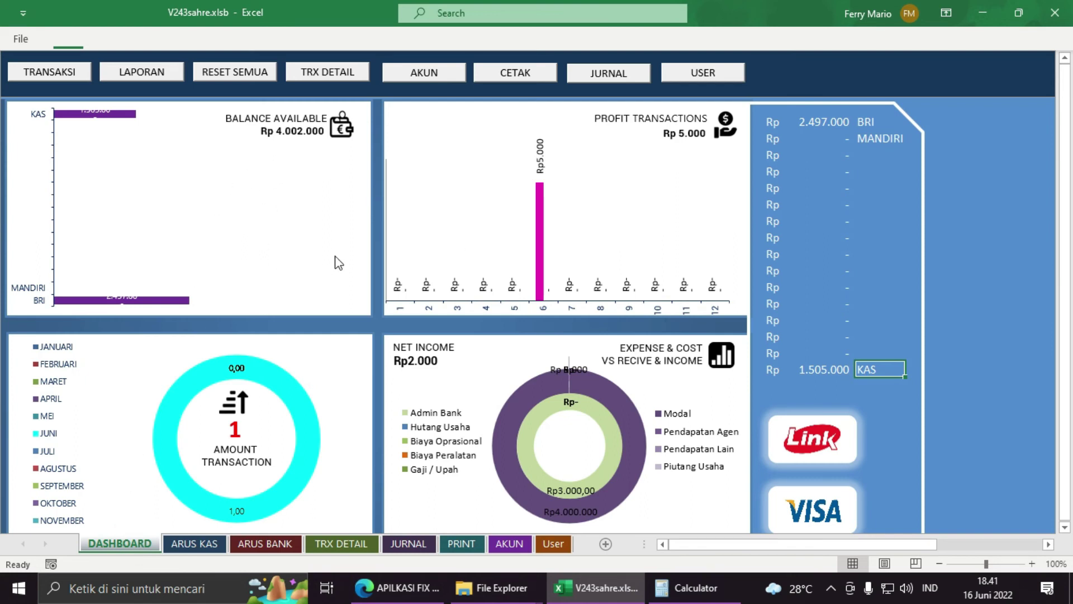
left_click(836, 127)
left_click(827, 366)
left_click(821, 124)
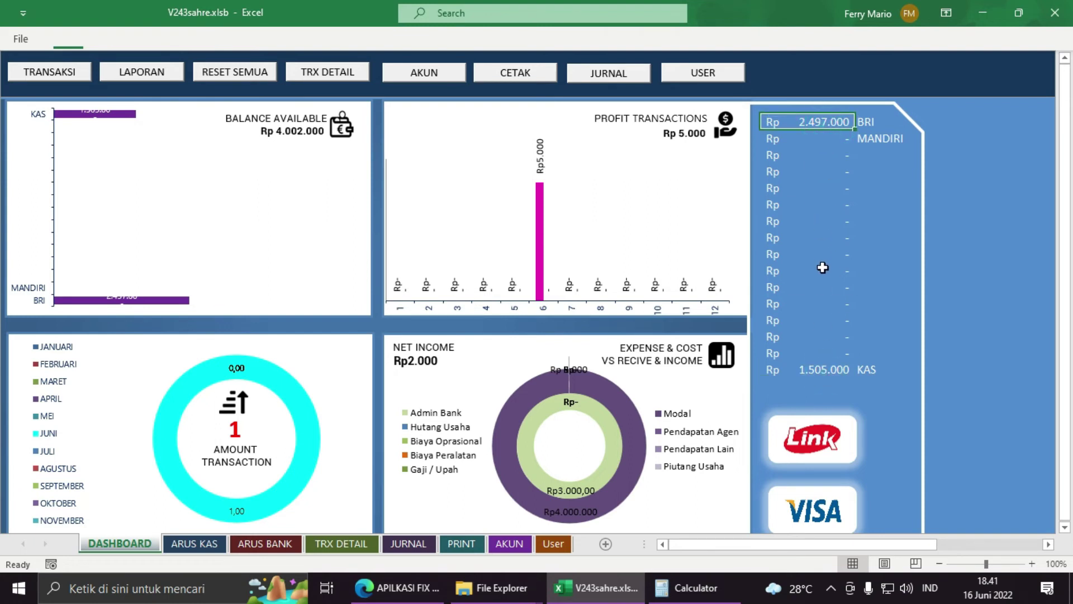
left_click(819, 373)
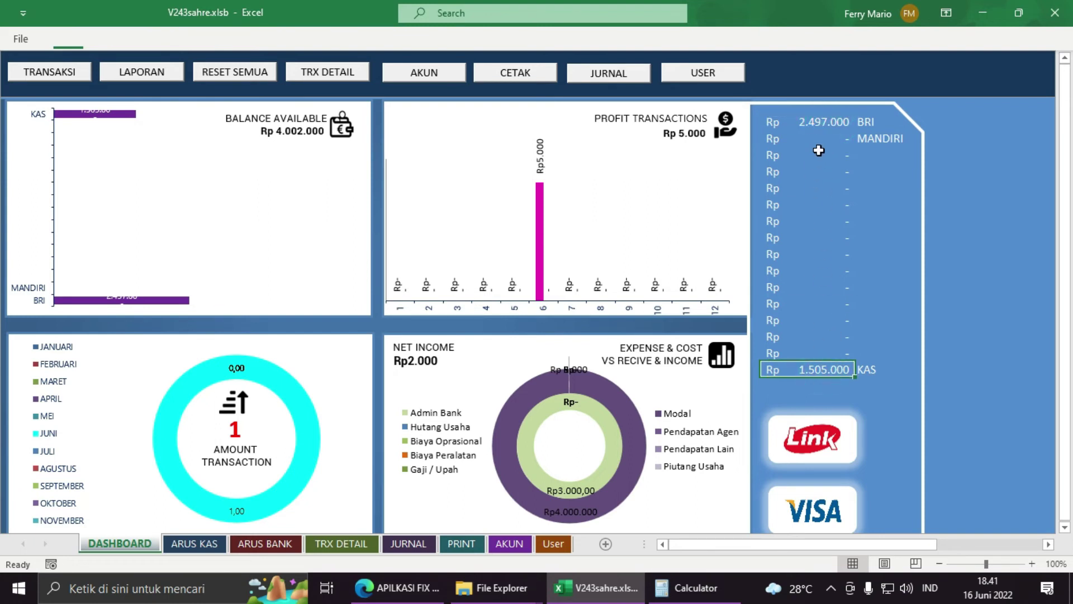
left_click(823, 126)
left_click(805, 373)
left_click(830, 124)
left_click(818, 370)
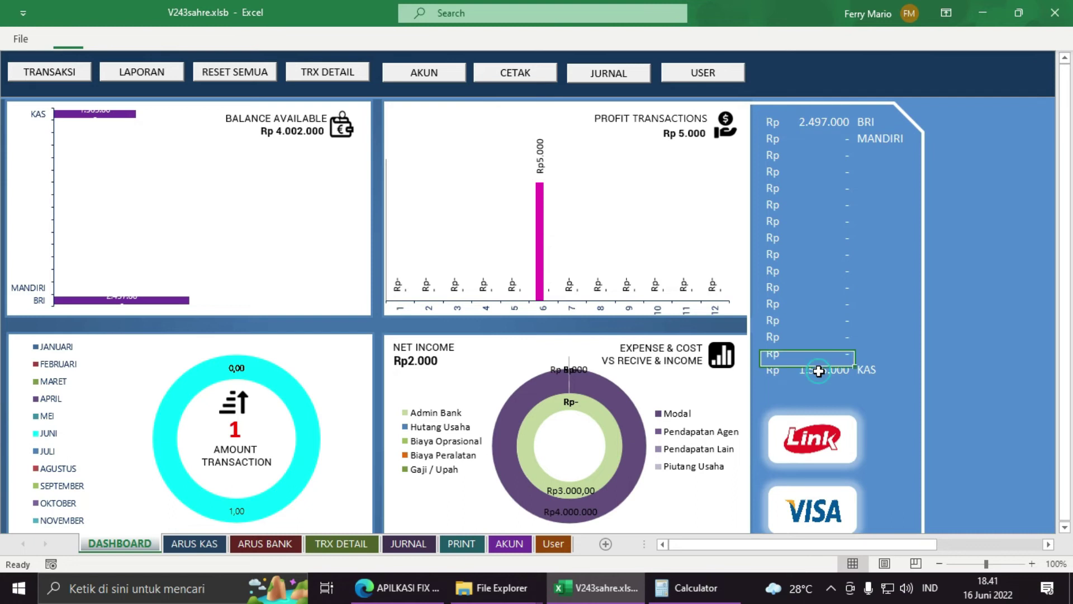
Step: Select the balances from BRI down to KAS so the status bar sums them to Rp 4.002.000
left_click_drag(813, 120, 810, 378)
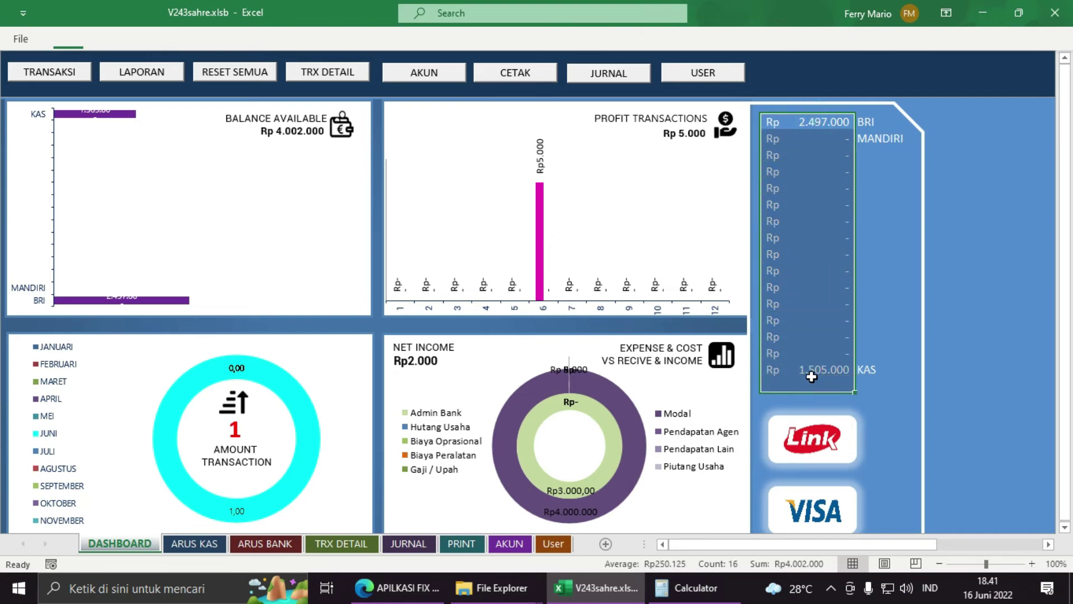
left_click(809, 123)
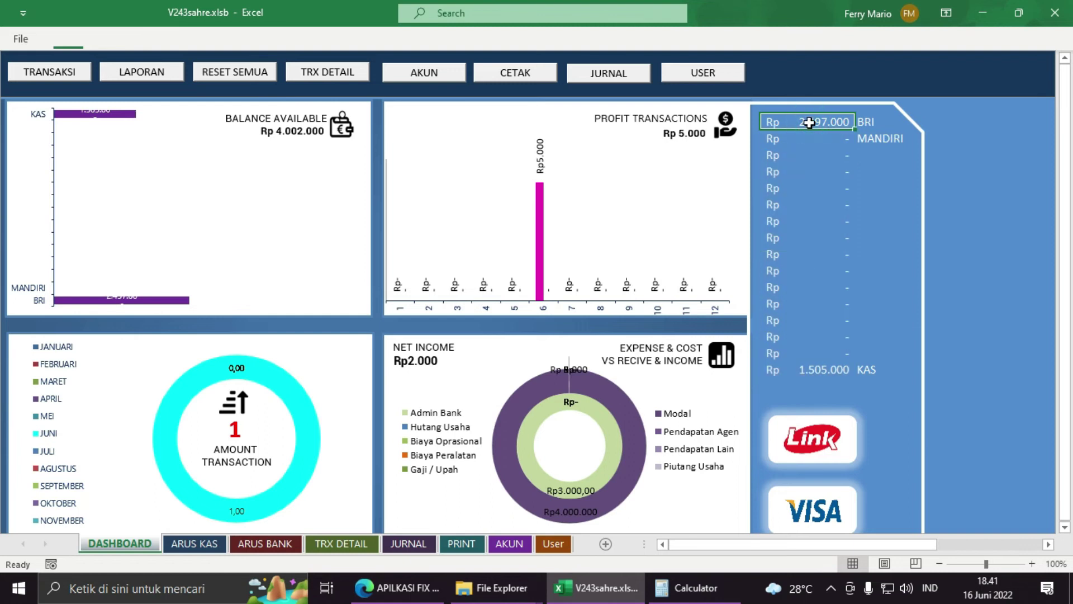
left_click(808, 368)
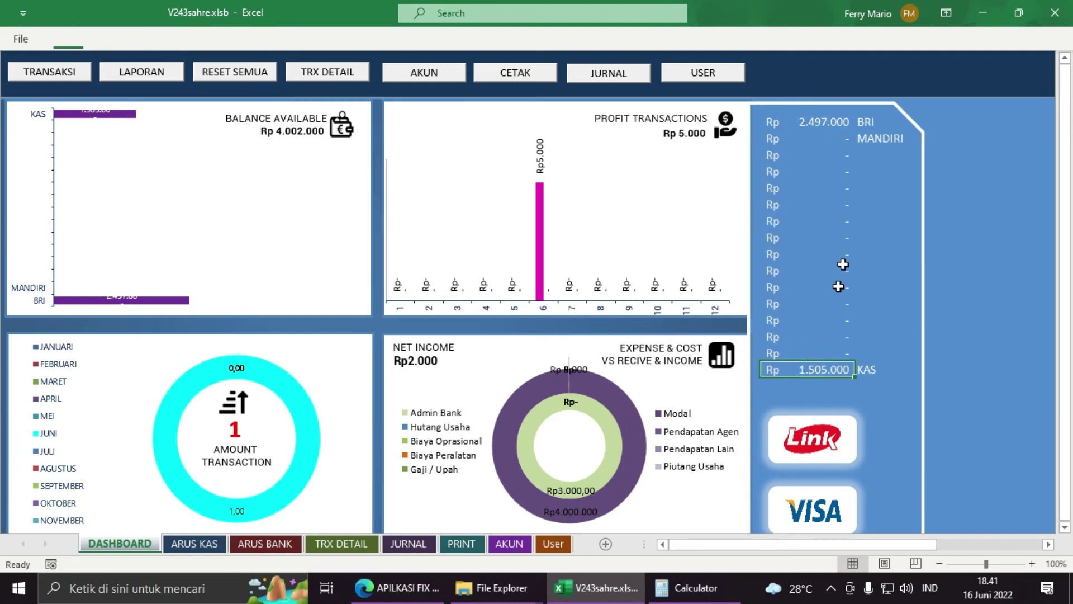
left_click(831, 122)
left_click_drag(831, 123, 817, 370)
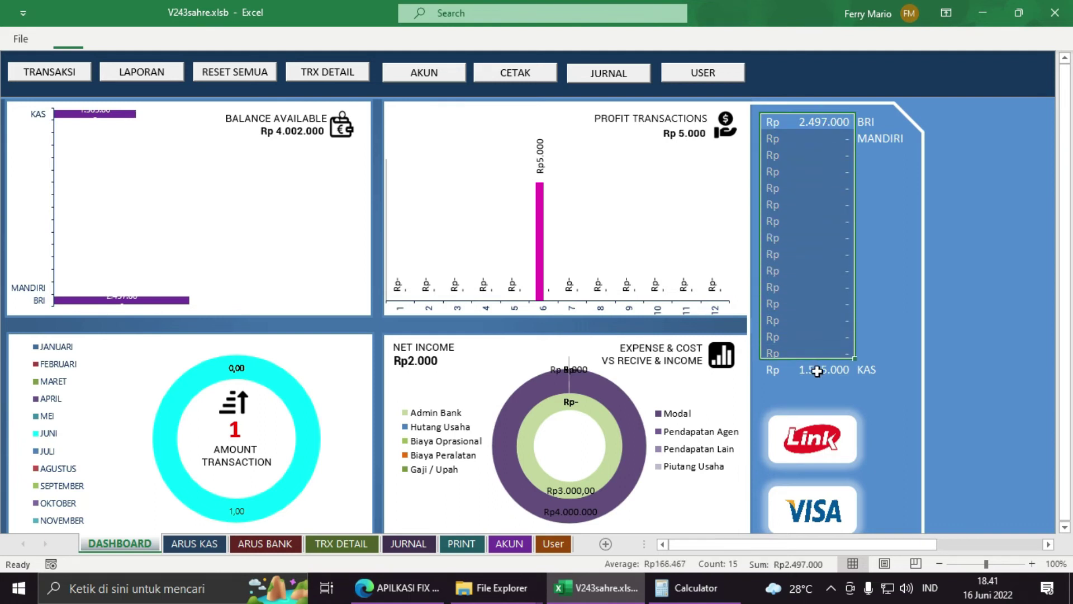
left_click(818, 372)
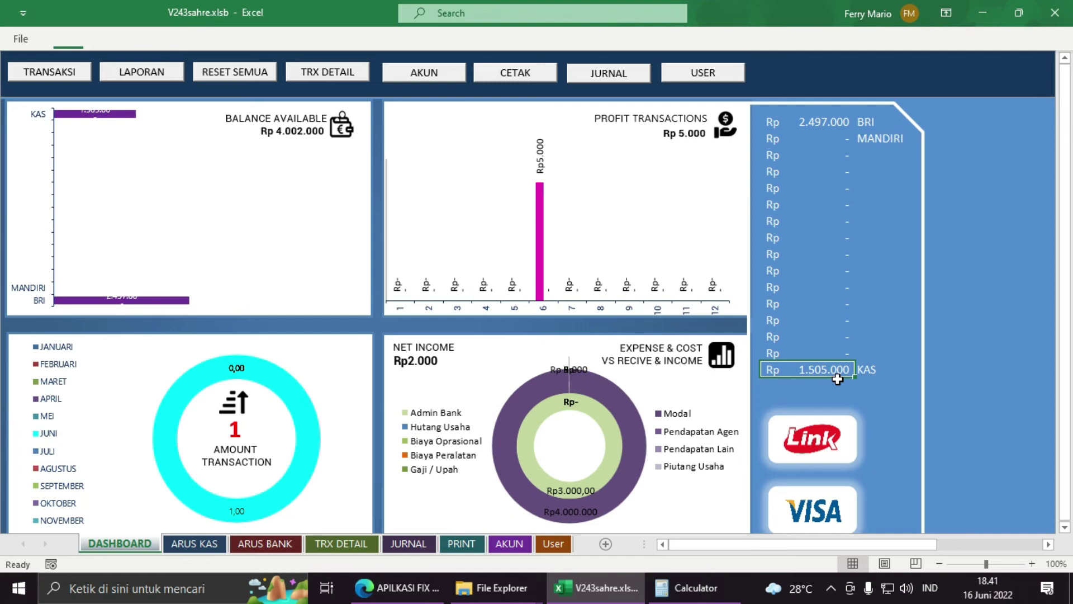
left_click(831, 121)
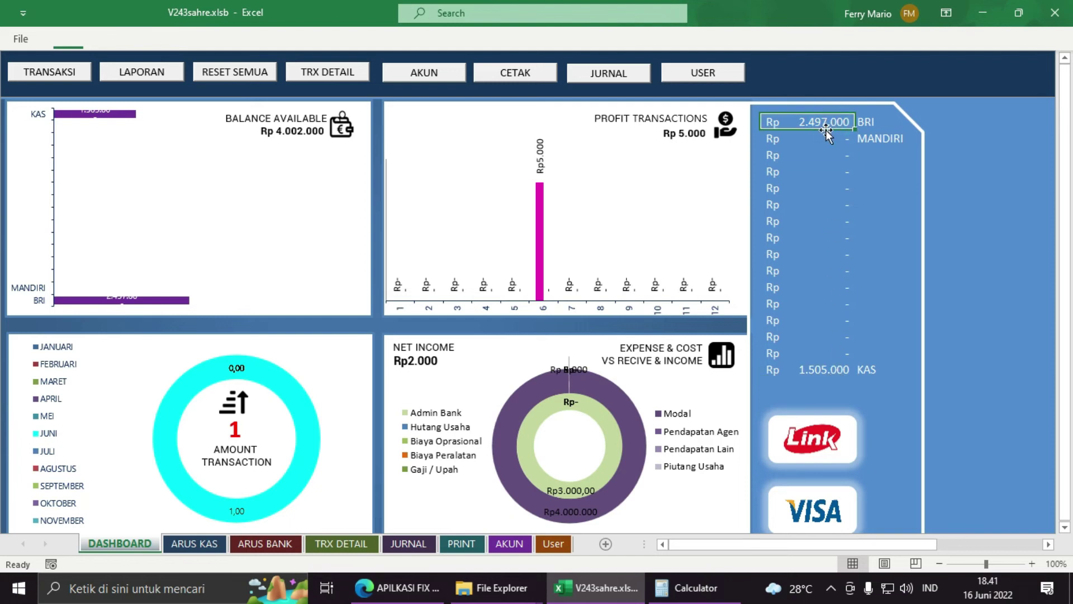
left_click_drag(826, 123, 808, 371)
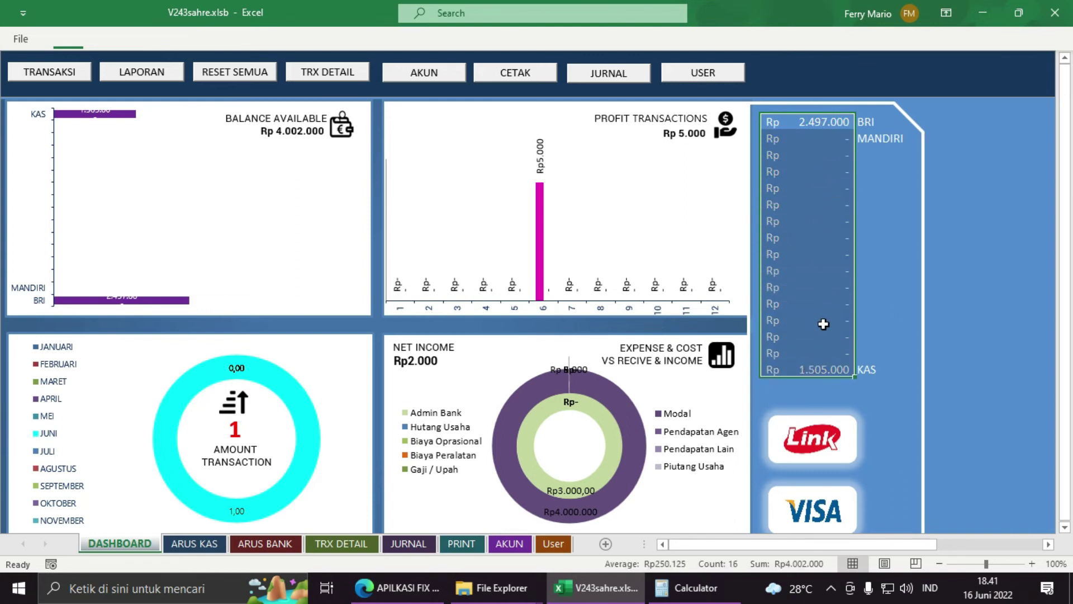
Step: Start a new Jurnal Umum row dated 16 Juni 2022
left_click(615, 75)
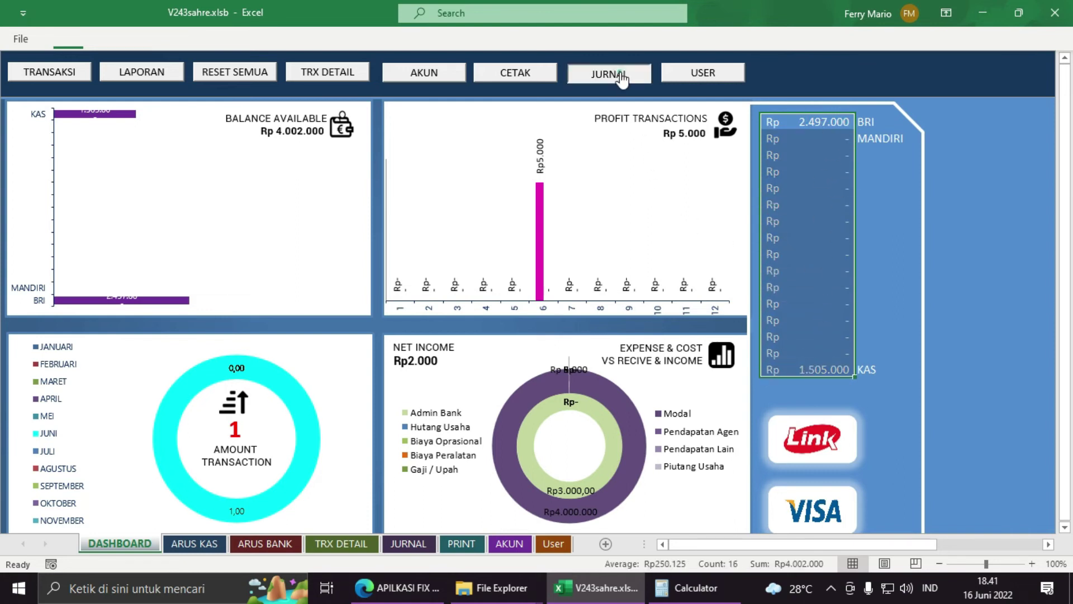
type("16")
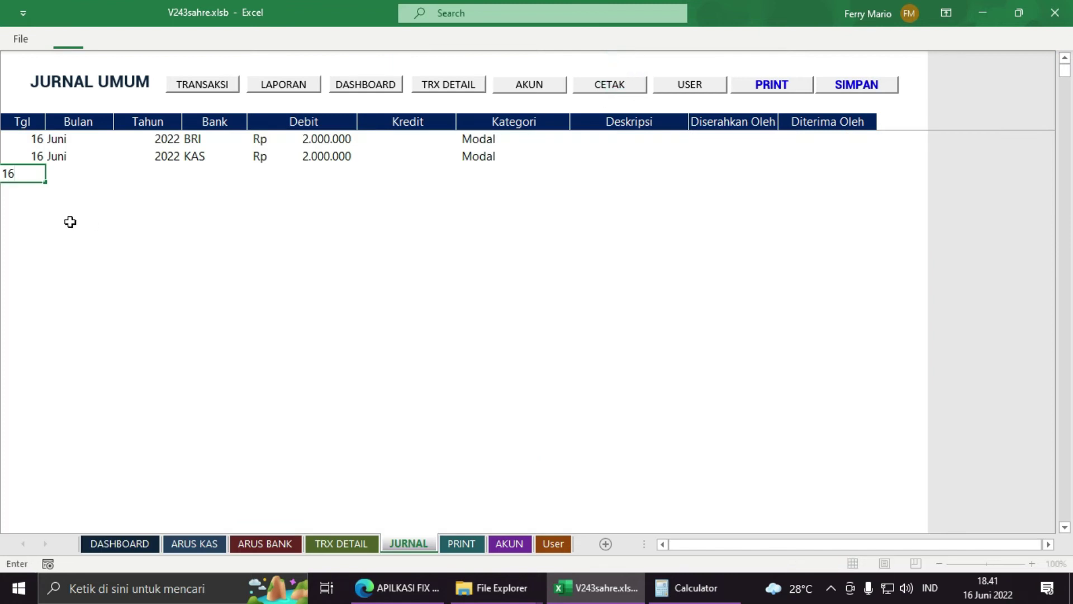
key("Tab")
type("J")
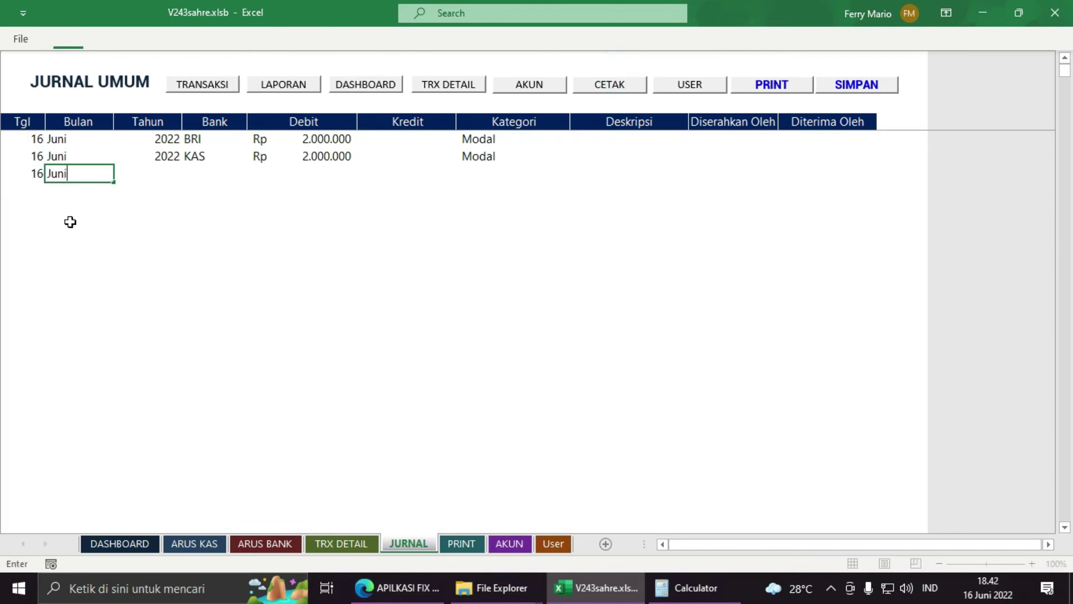
key("Tab")
type("2")
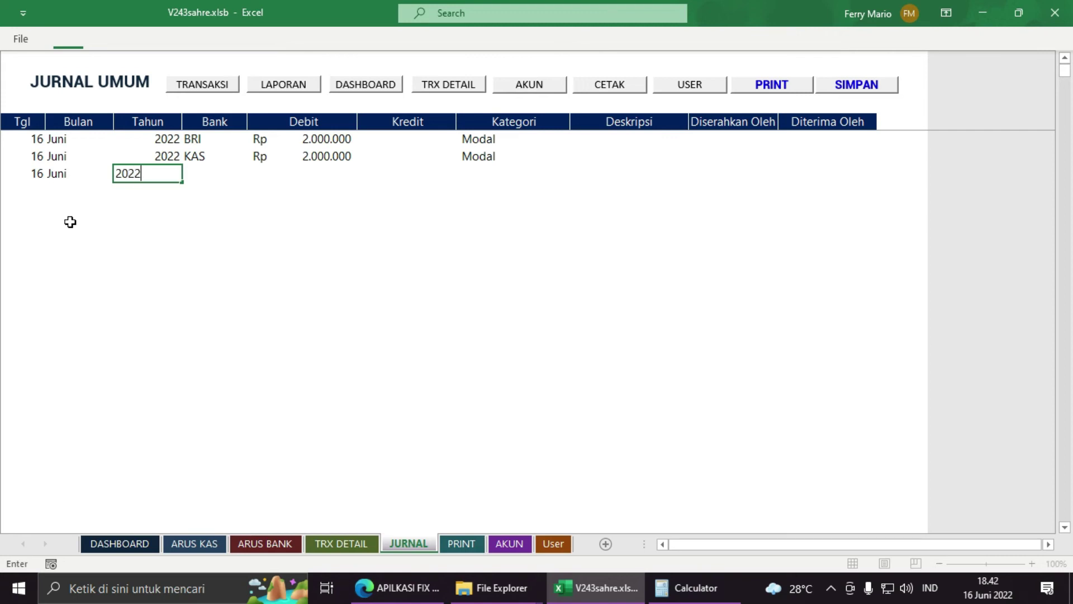
type("022")
key("Tab")
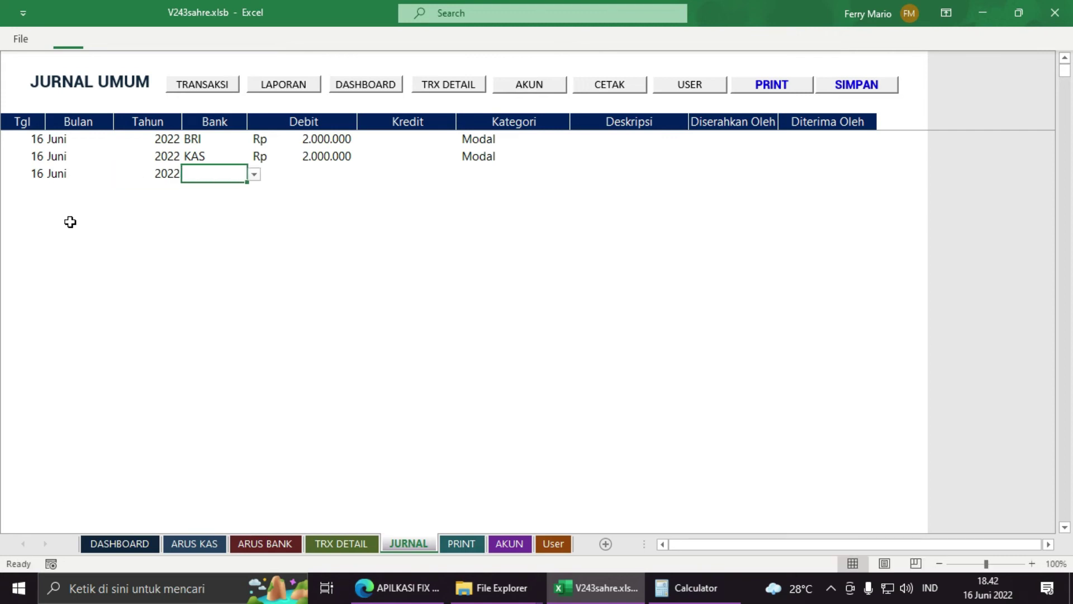
Step: Set the new row's bank to BRI and its Kredit to Rp 495.000
left_click(254, 174)
left_click(256, 230)
left_click_drag(249, 229, 252, 186)
left_click(215, 187)
left_click(303, 173)
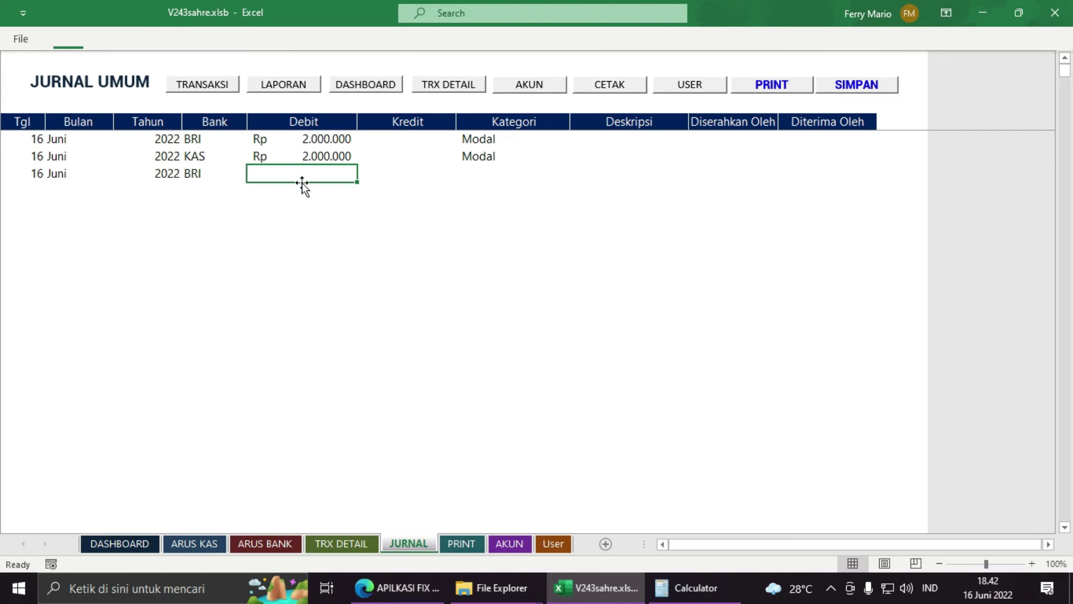
left_click(201, 173)
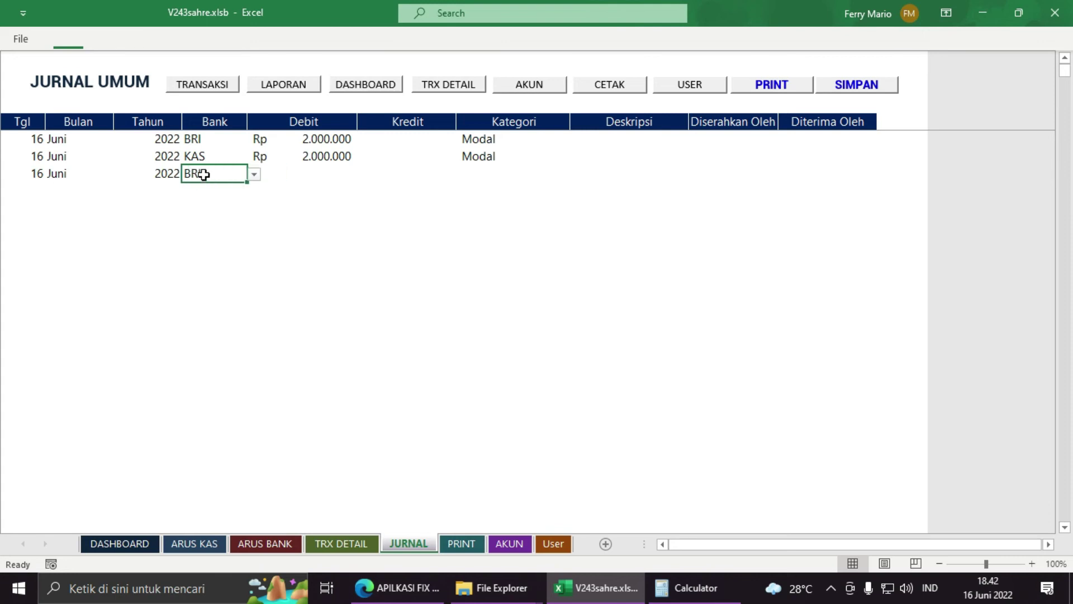
left_click(388, 180)
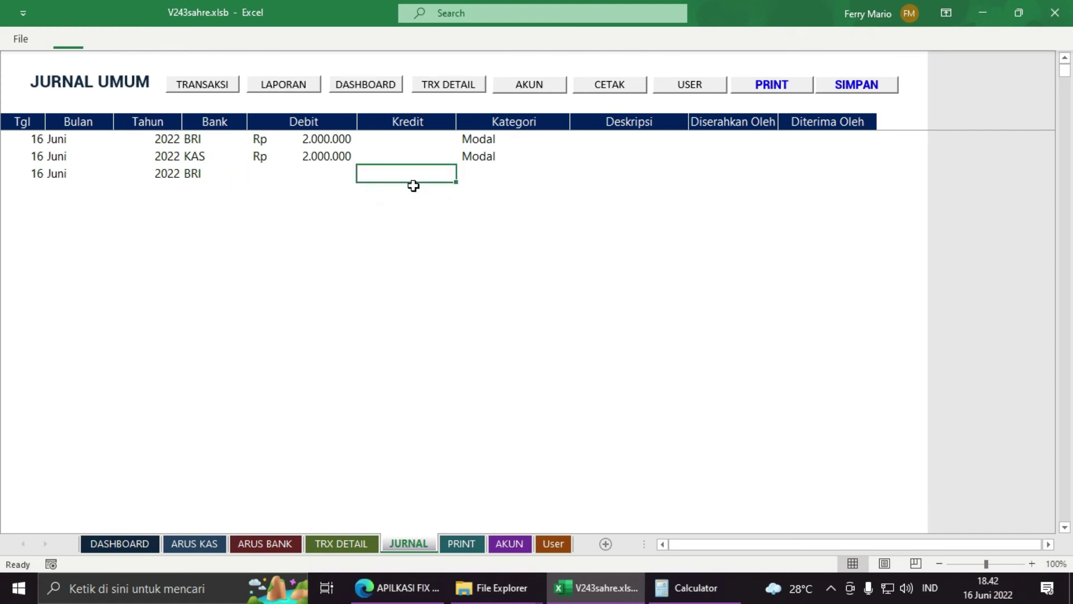
type("495000")
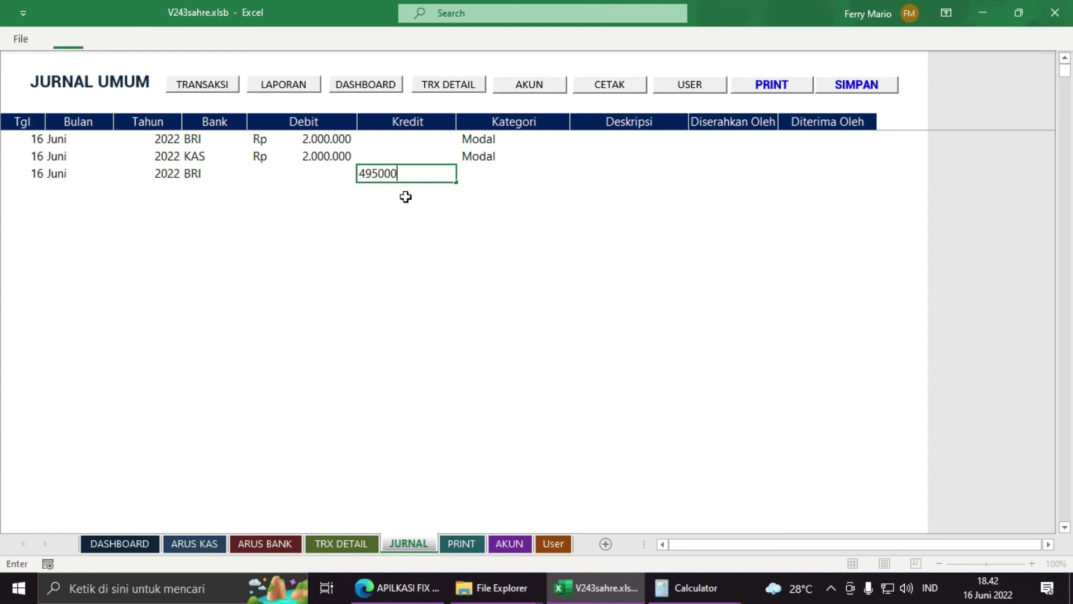
key("Tab")
left_click(577, 173)
left_click(578, 174)
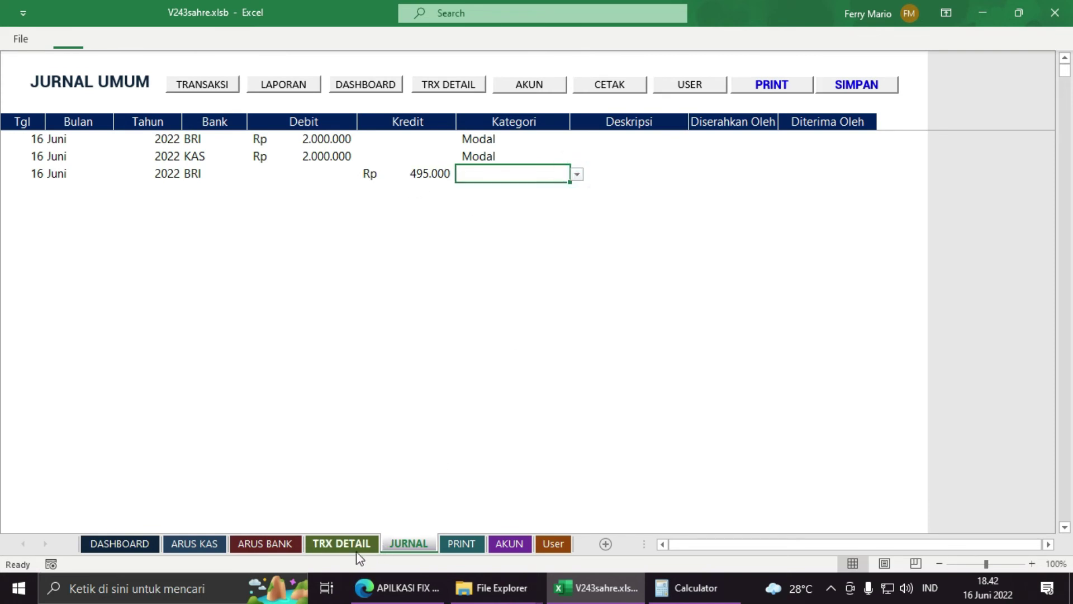
Step: On the AKUN sheet, enter 'Mutasi Saldo' in the fourth KATEGORI cell
left_click(506, 545)
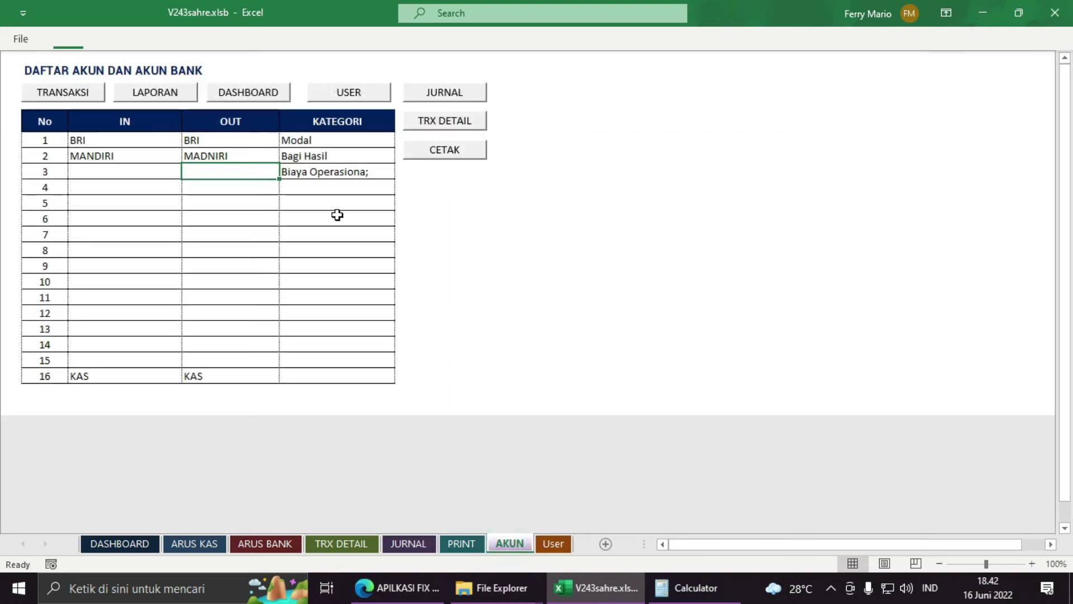
left_click(331, 190)
type("Pe")
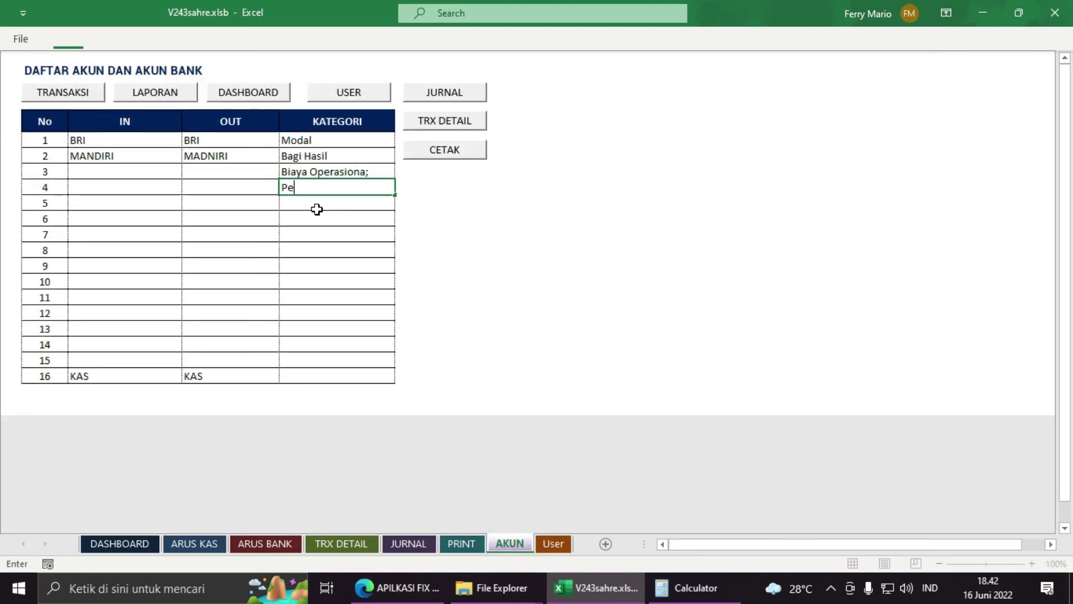
type("mindahan Sald")
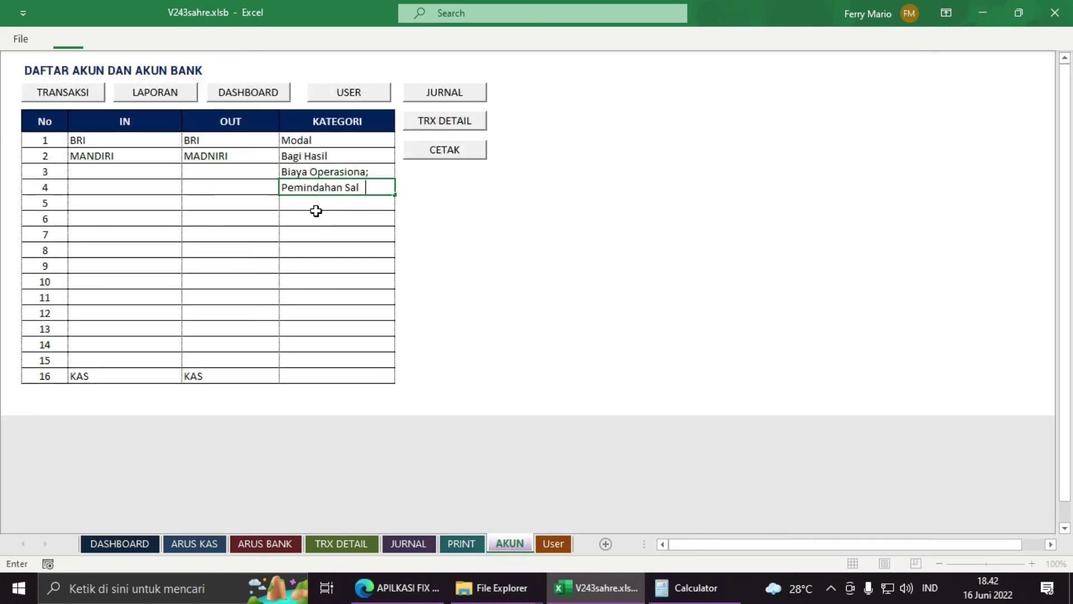
key("BackSpace")
key("BackSpace")
key("BackSpace")
key("BackSpace")
key("BackSpace")
key("BackSpace")
key("BackSpace")
key("BackSpace")
key("BackSpace")
key("BackSpace")
key("BackSpace")
key("BackSpace")
key("BackSpace")
key("BackSpace")
type("Mutasi")
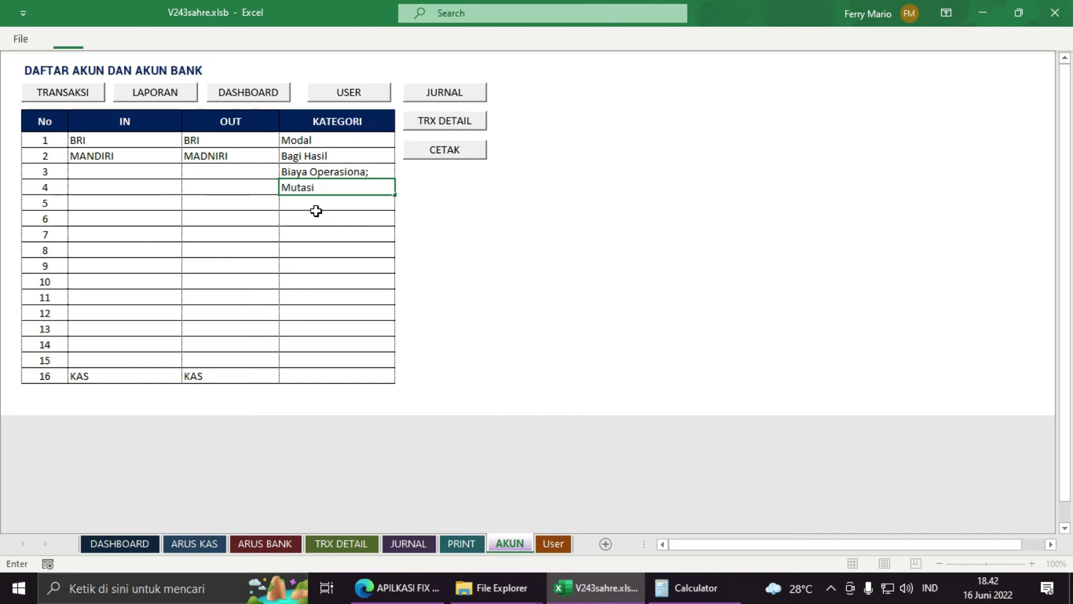
type(" Saldo")
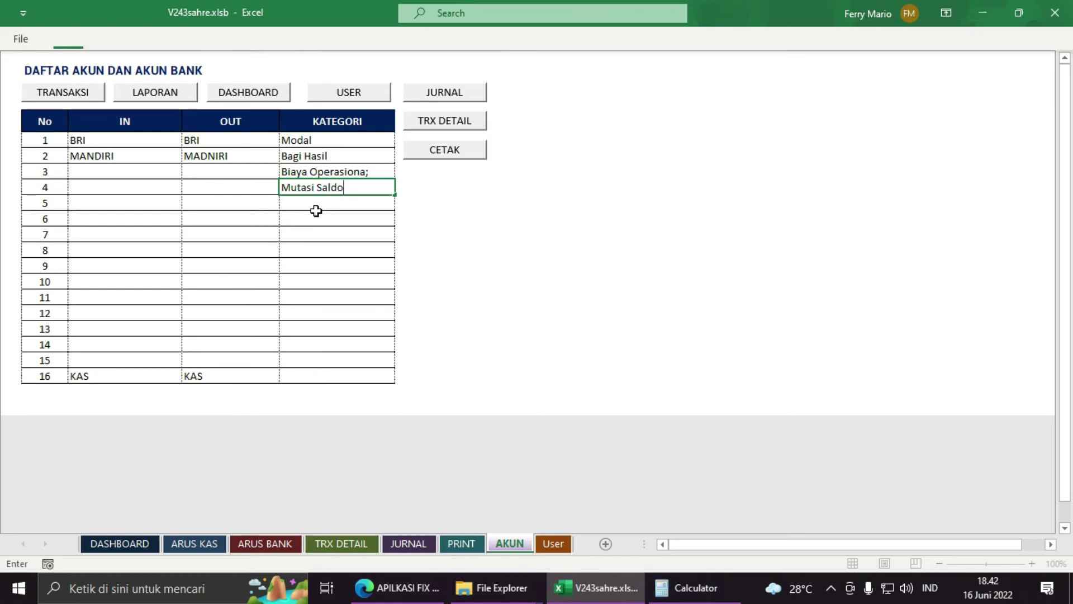
left_click(376, 216)
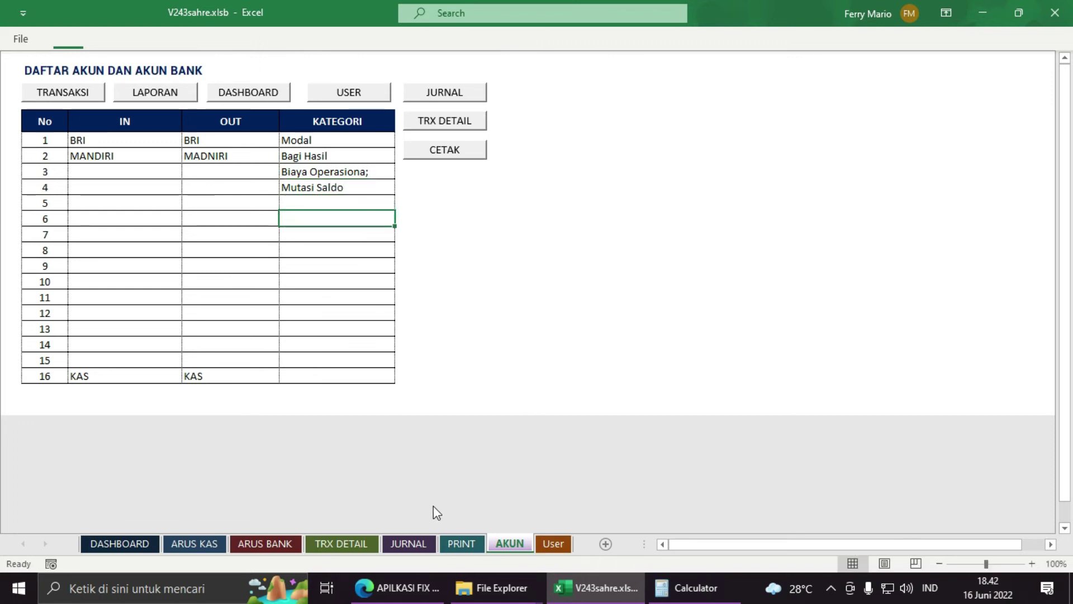
Step: Set the BRI Rp 495.000 row's Kategori to Mutasi Saldo
left_click(406, 543)
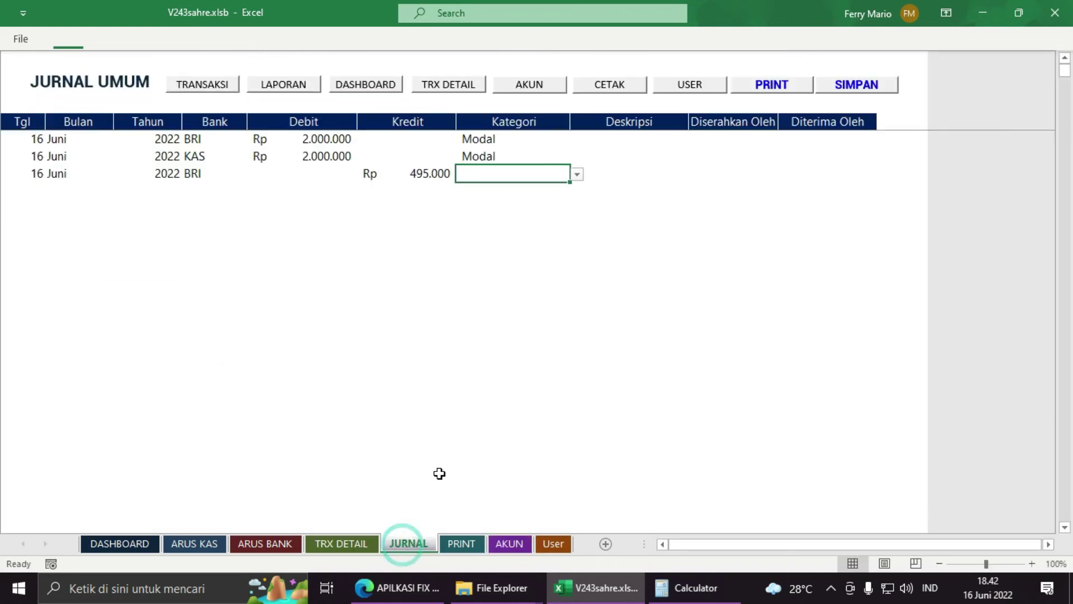
left_click(587, 173)
left_click(532, 174)
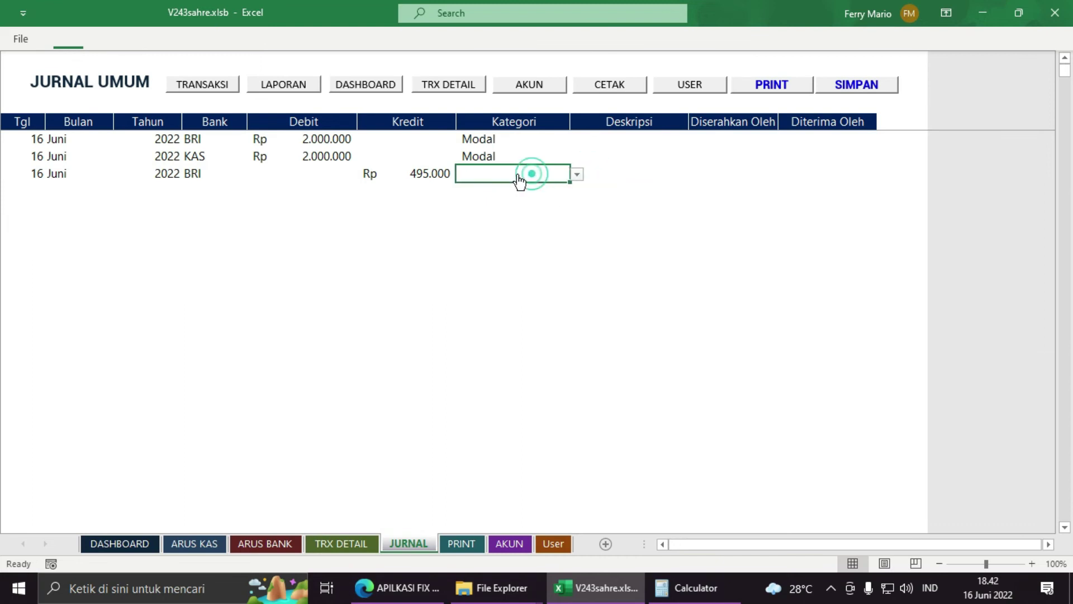
left_click(576, 174)
left_click(544, 224)
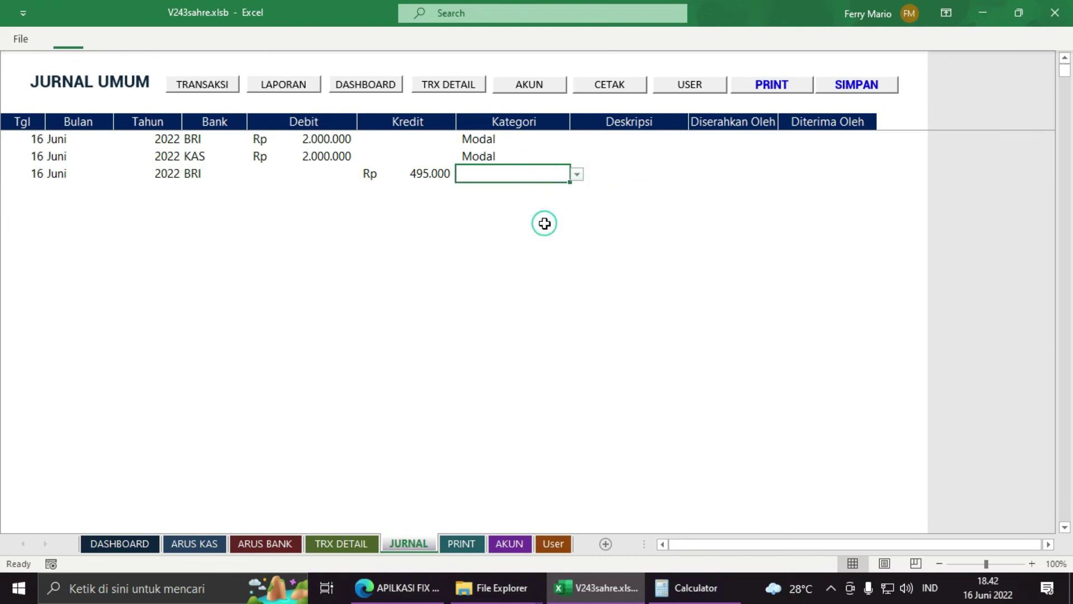
left_click(576, 174)
left_click(523, 221)
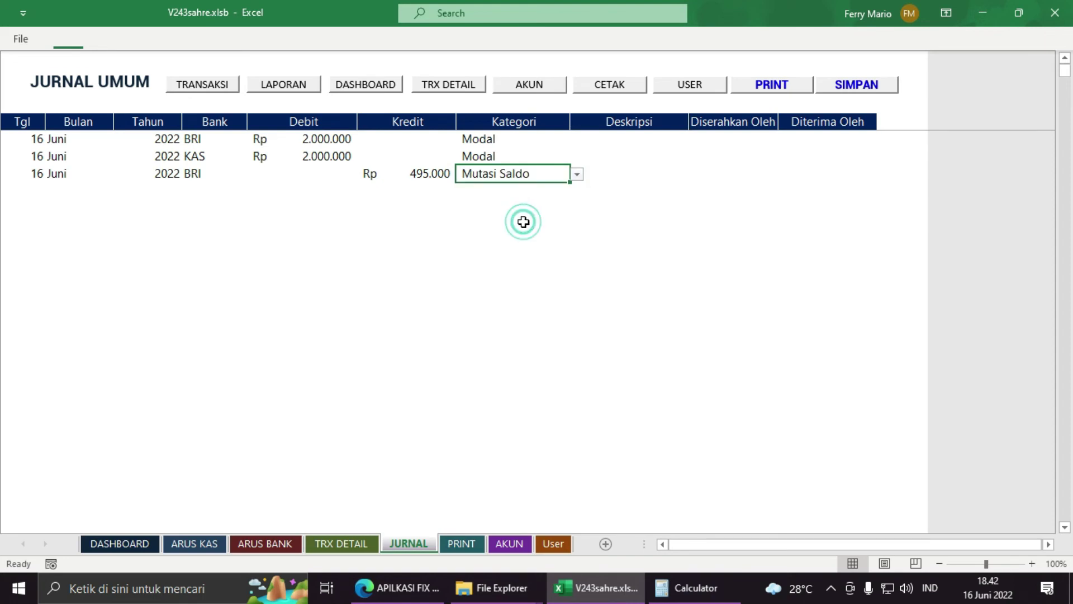
left_click(609, 175)
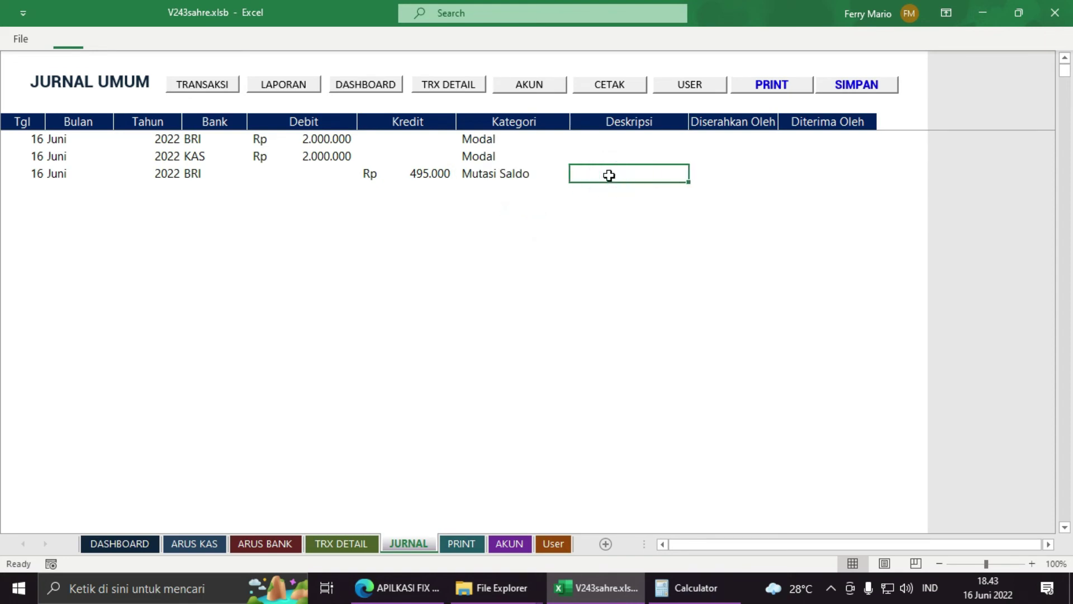
left_click(703, 168)
left_click(647, 170)
left_click(27, 189)
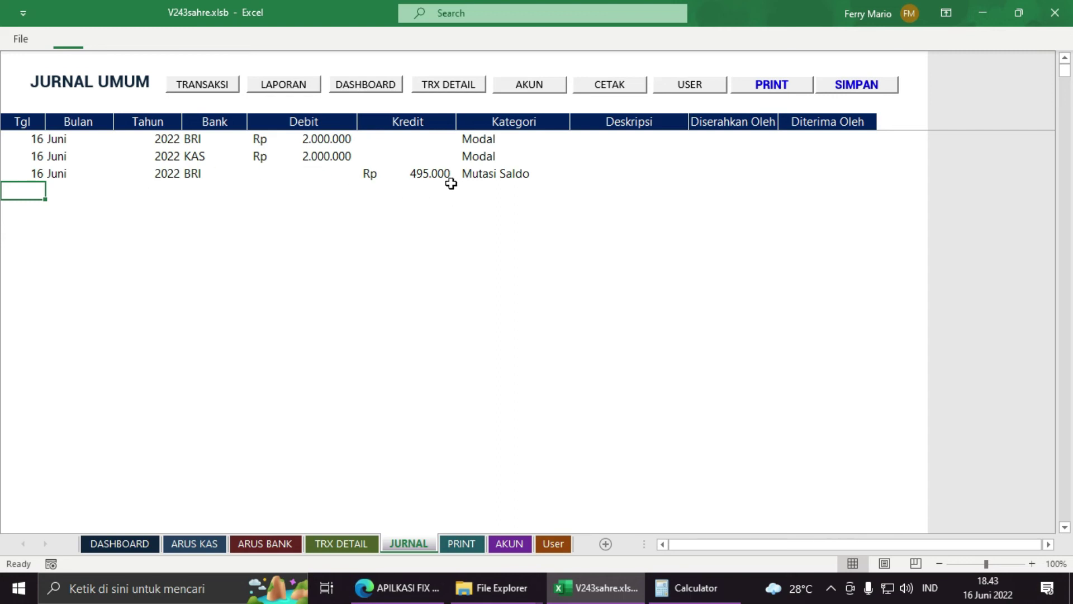
left_click(472, 174)
left_click(396, 176)
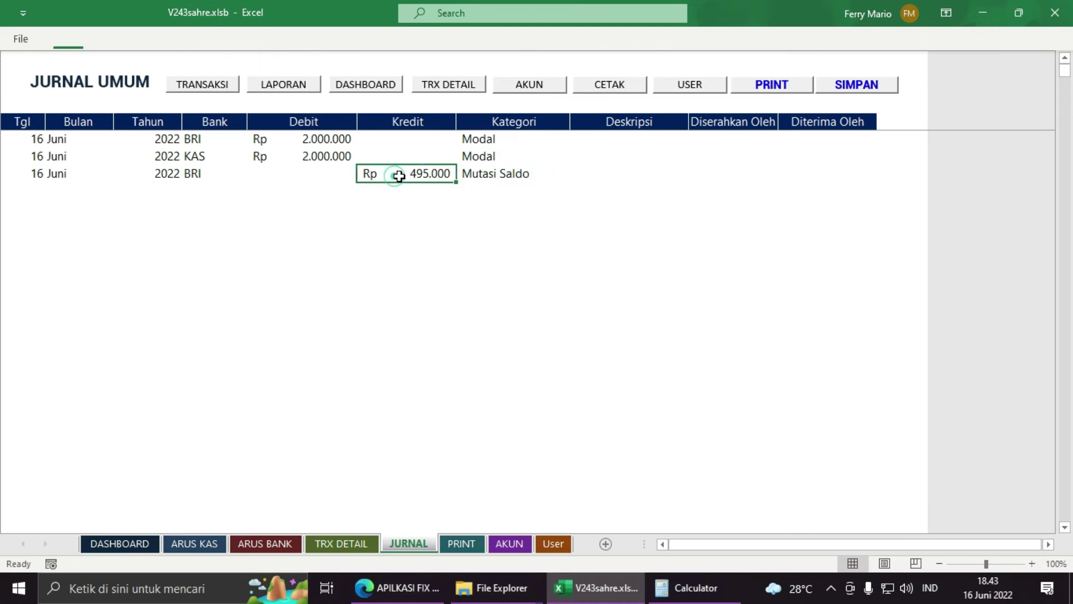
left_click(490, 175)
Step: Enter 16, Juni and 2022 in the next row's Tgl, Bulan and Tahun cells
left_click(55, 192)
left_click(24, 189)
type("16")
key("Tab")
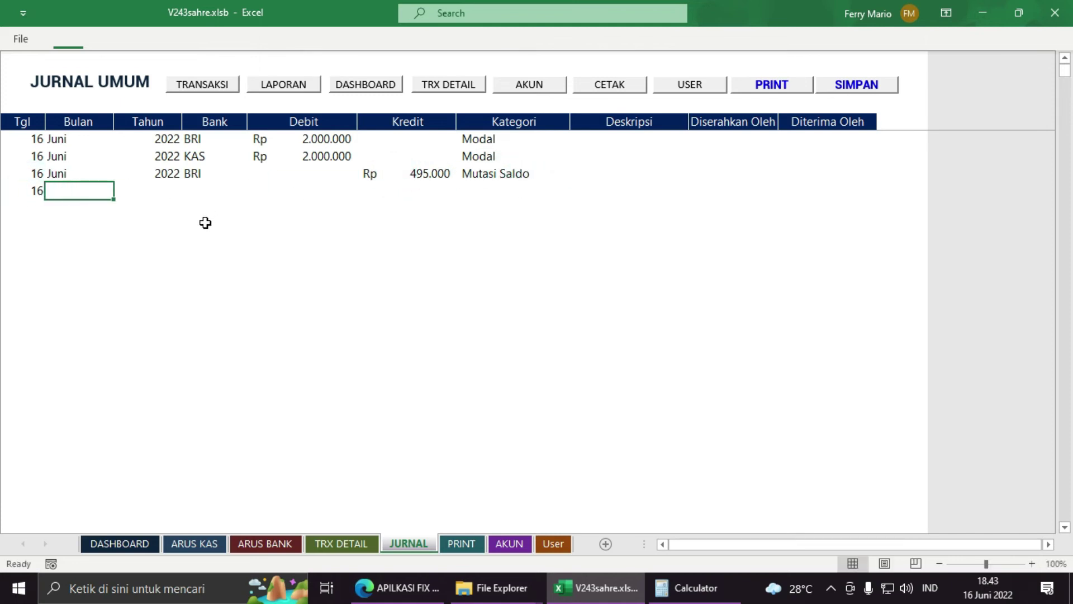
type("Juni")
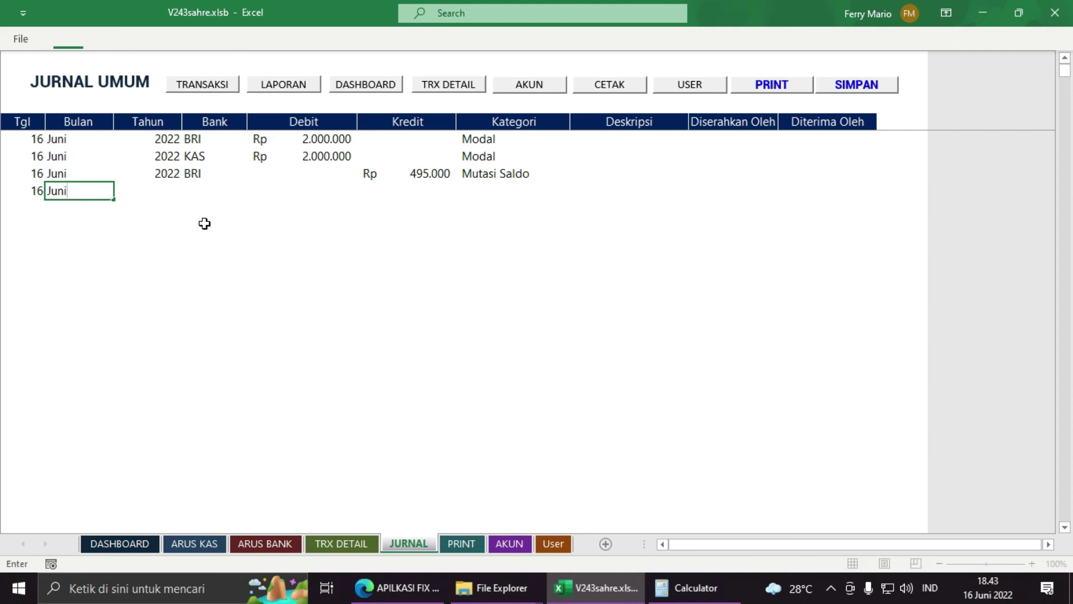
key("Tab")
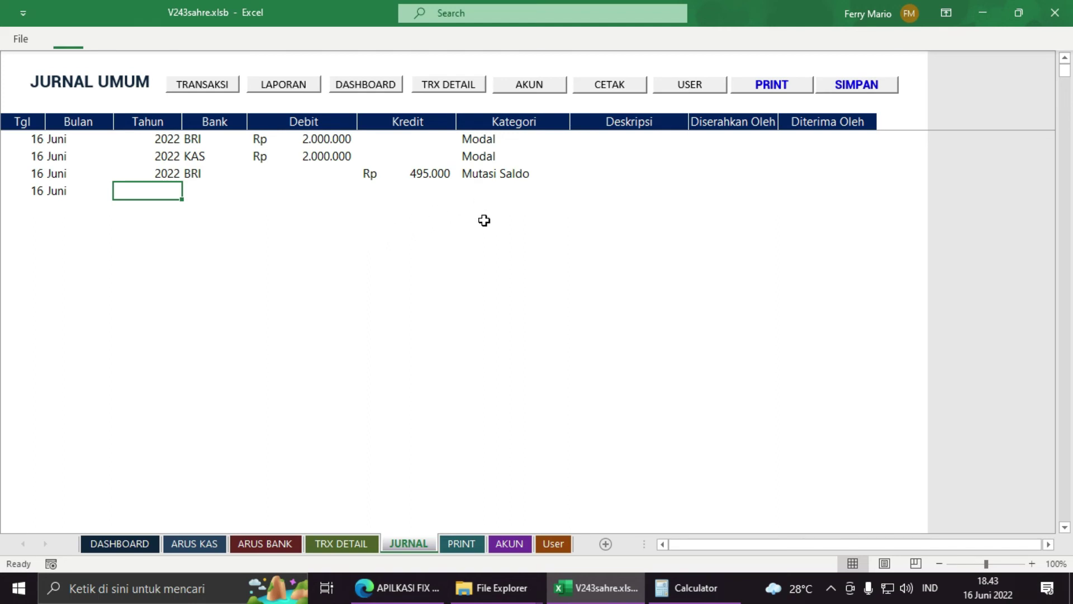
type("202")
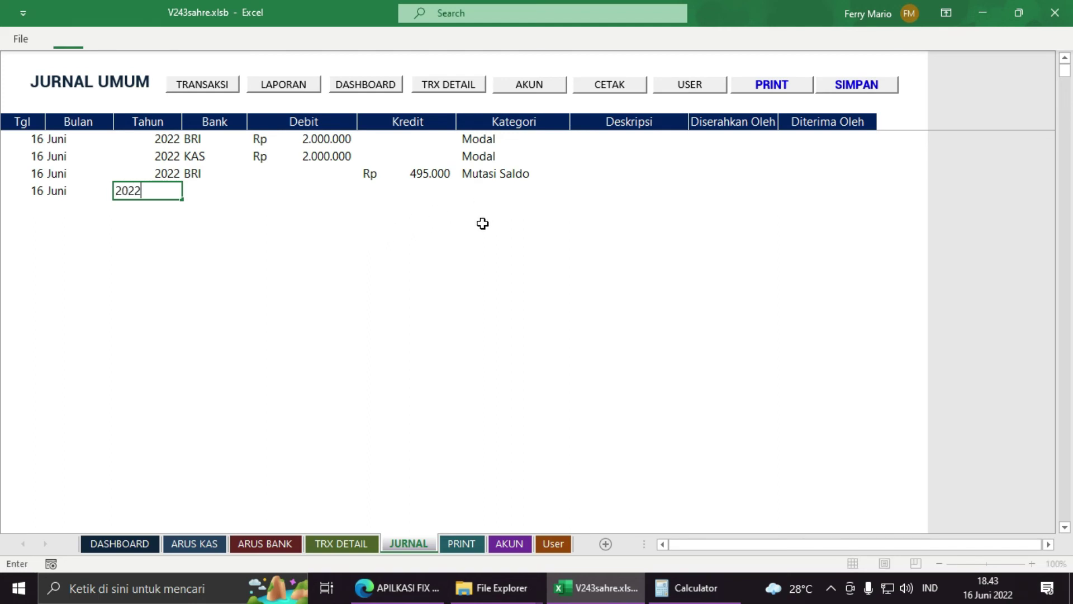
type("2")
key("Tab")
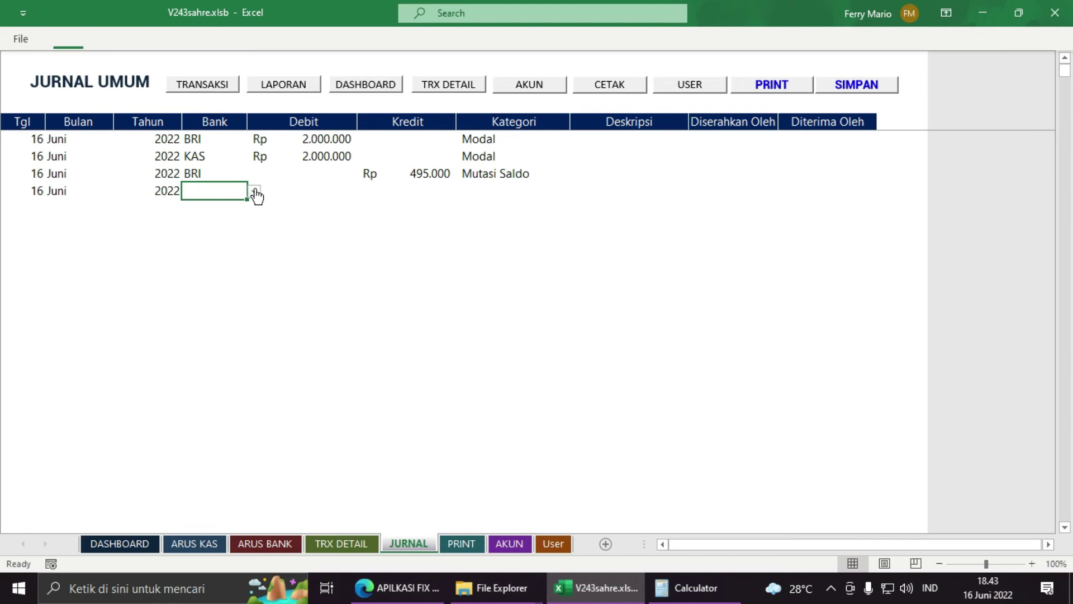
Step: Set the new row's bank to KAS with a Debit of Rp 495.000, matching the BRI credit
left_click(254, 191)
left_click(253, 220)
left_click(225, 257)
left_click(313, 190)
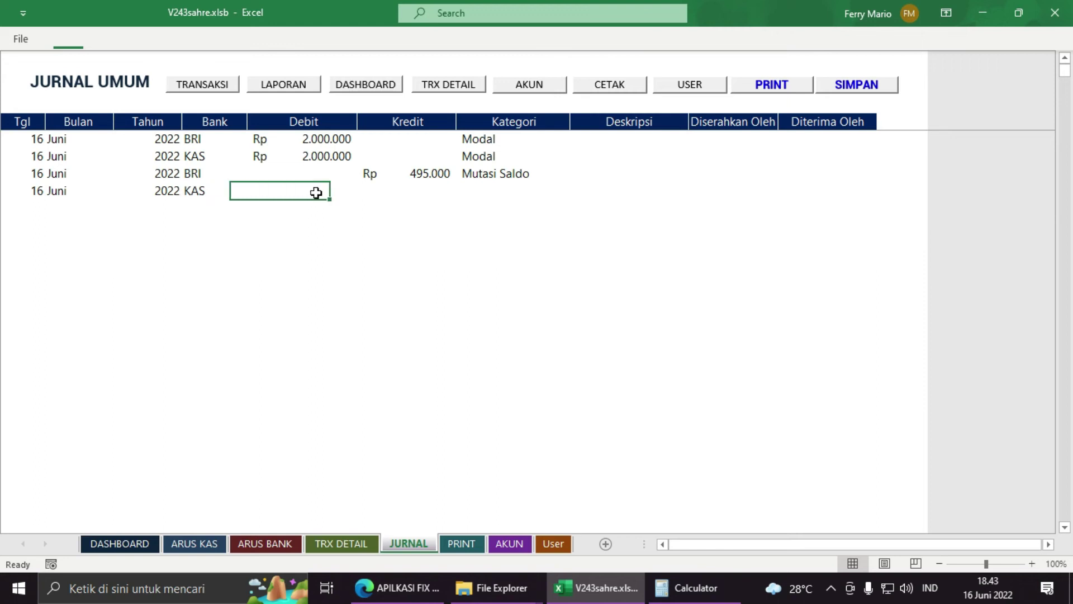
left_click(417, 173)
left_click_drag(416, 174, 326, 194)
left_click(321, 196)
left_click(406, 171)
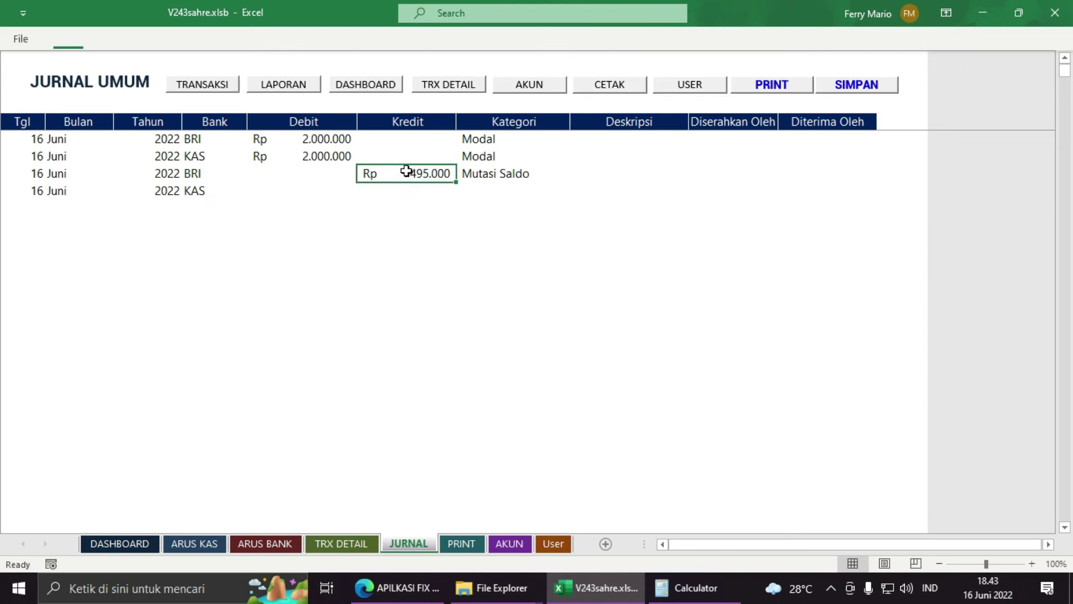
left_click(311, 196)
left_click(414, 178)
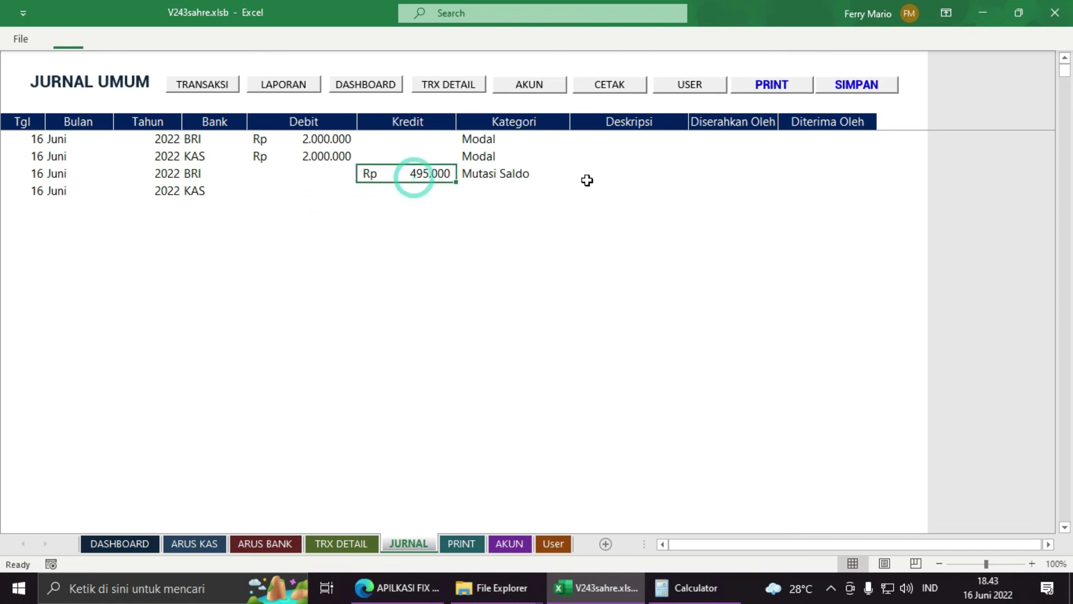
left_click(305, 195)
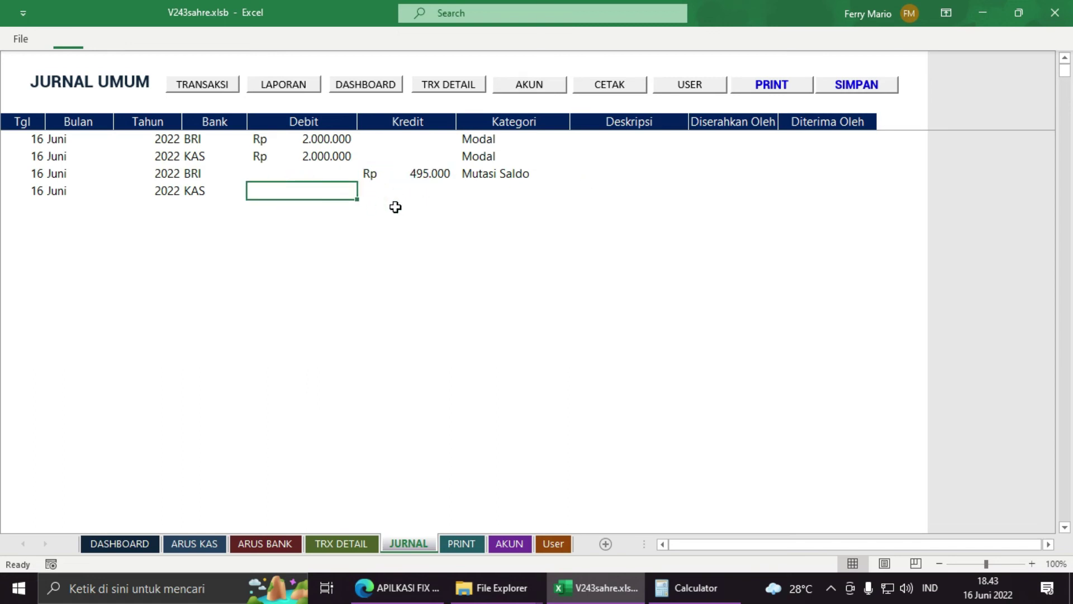
type("495000")
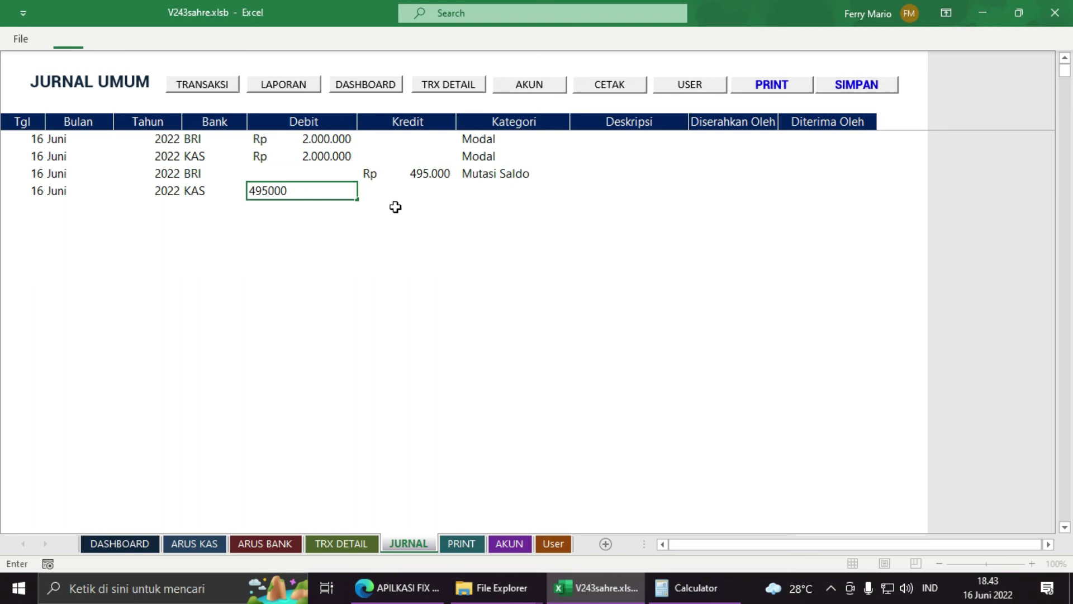
key("Tab")
Step: Enter Mutasi Saldo as the KAS row's category after retrying the rejected entry
key("Tab")
type("Muda")
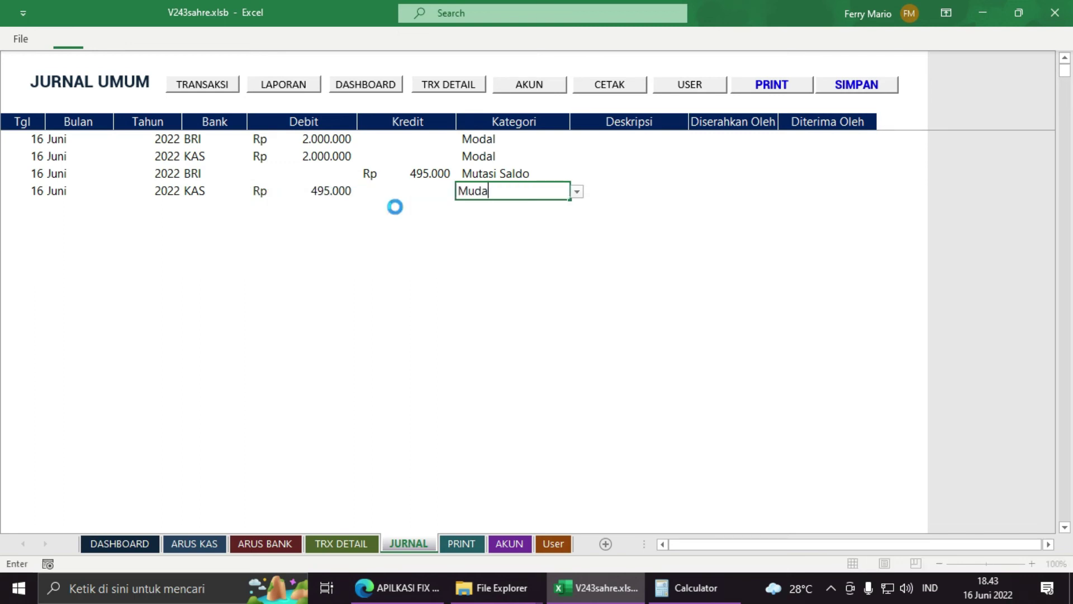
key("Tab")
key("Left")
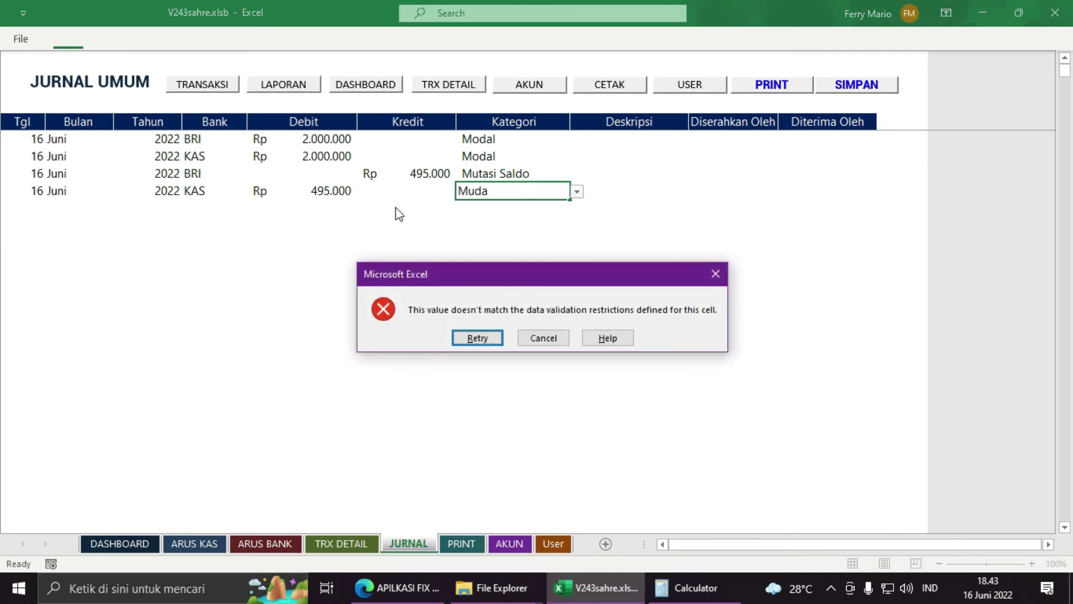
key("Return")
key("Escape")
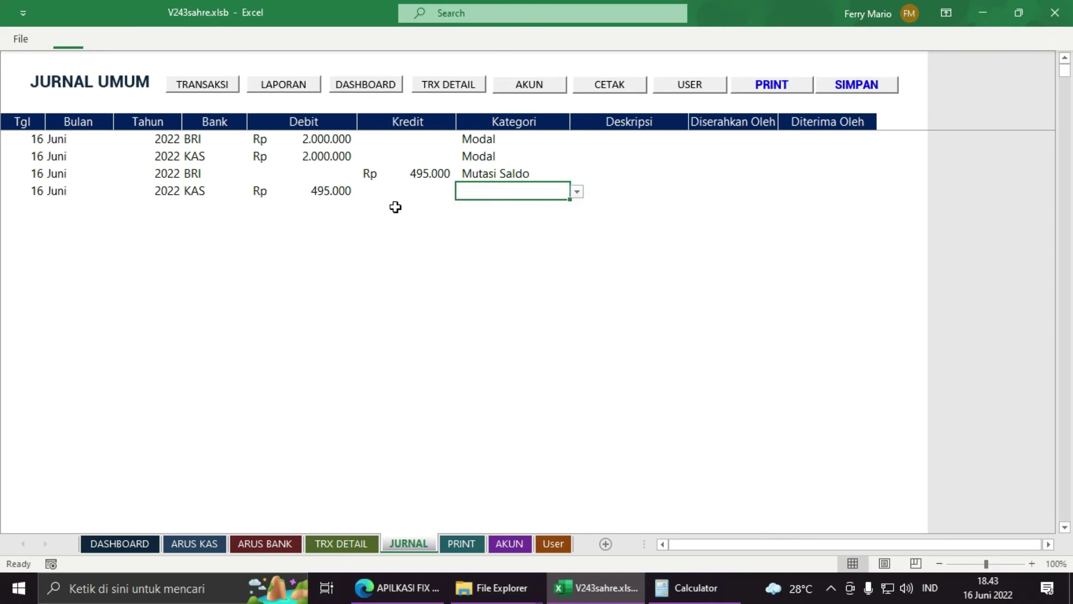
type("Mu")
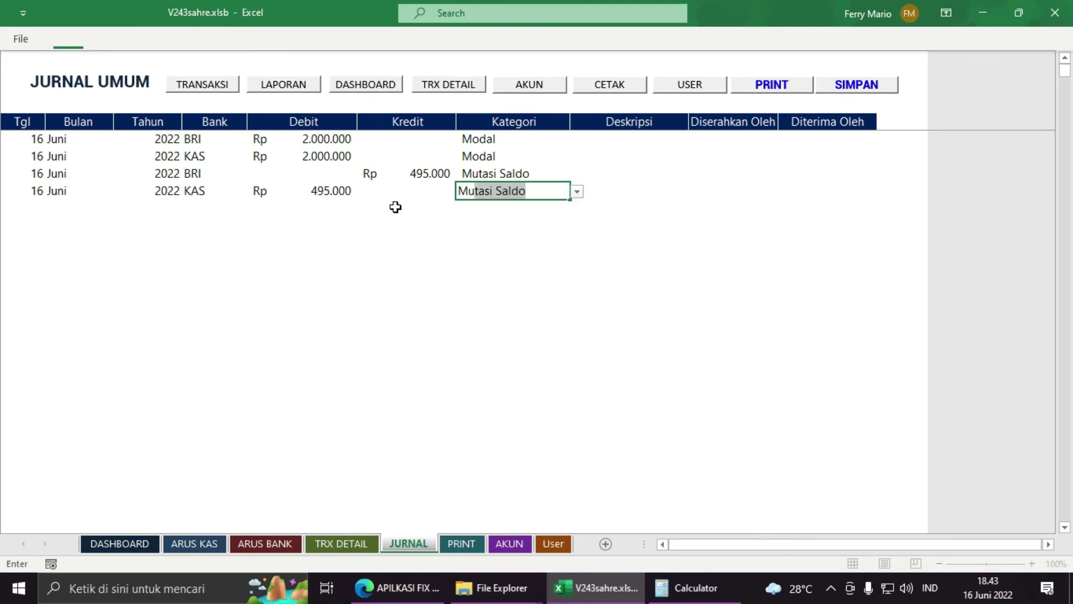
key("Return")
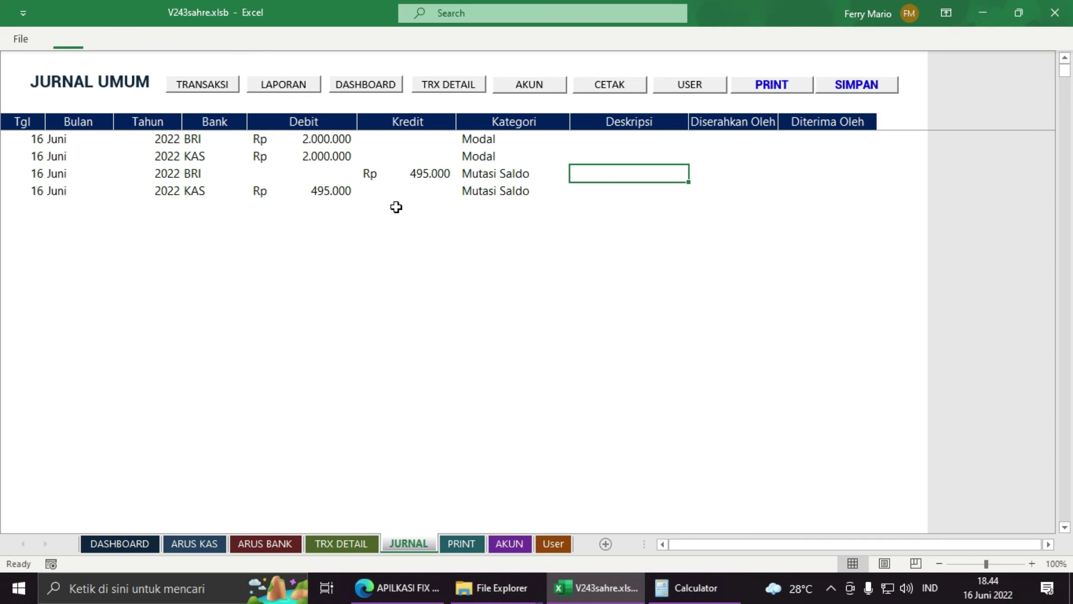
Step: Enter 'Ref.' as the description of the BRI Mutasi Saldo row
type("Ref.")
key("alt")
left_click(584, 207)
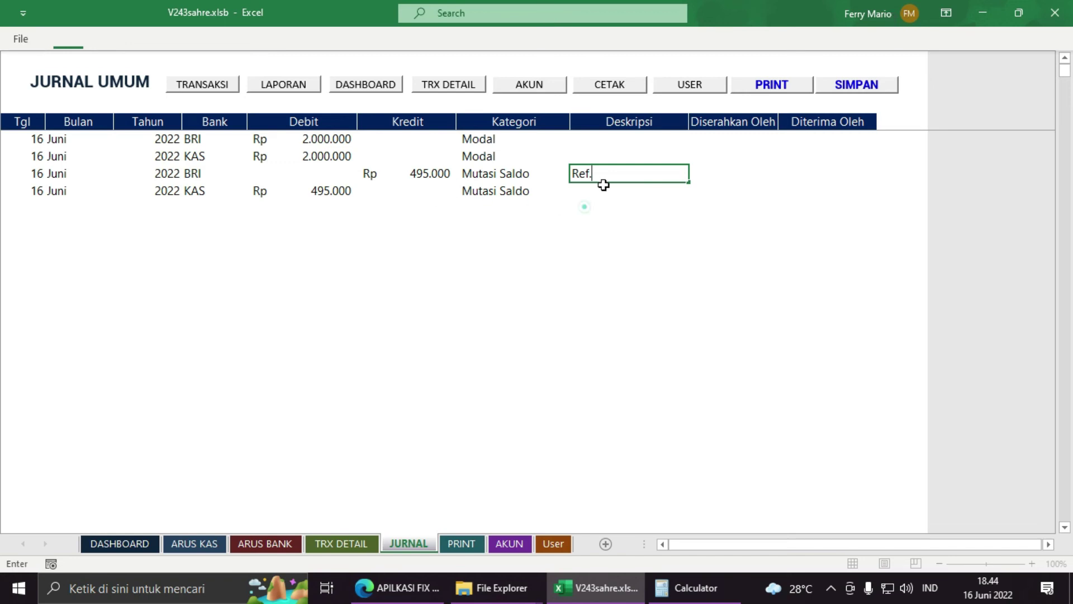
left_click(609, 173)
left_click_drag(47, 174, 548, 189)
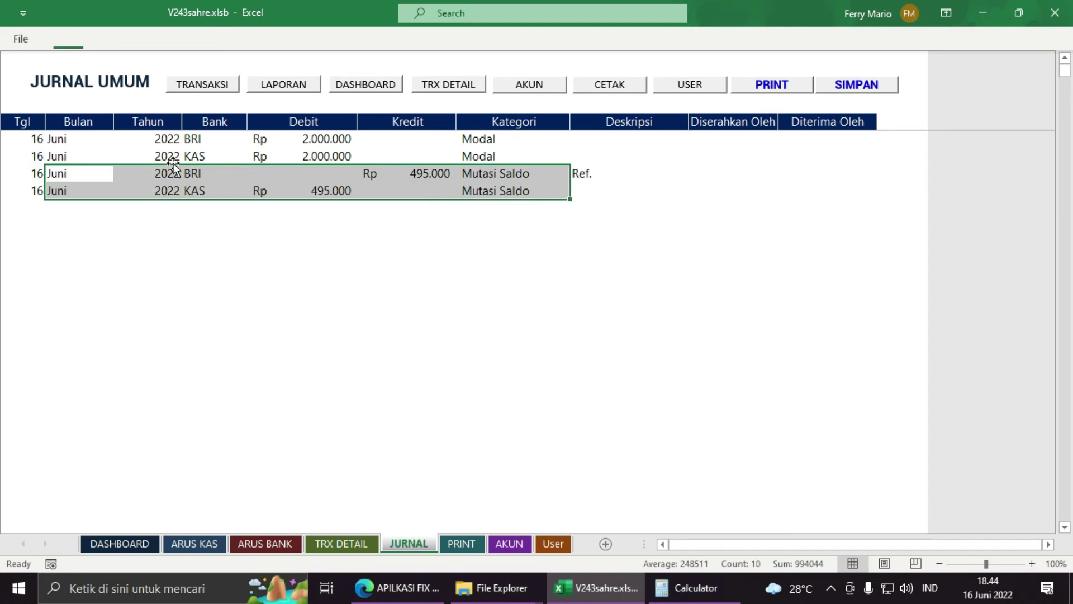
left_click_drag(20, 178, 596, 190)
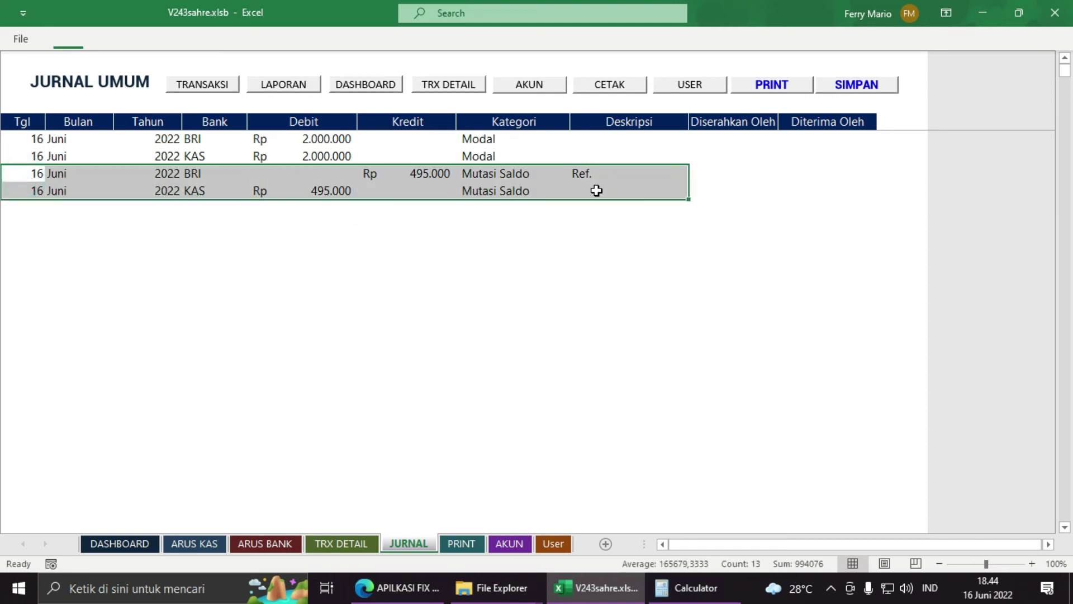
Step: Complete the description as 'Ref. 001' and give the KAS row the same 'Ref. 001'
left_click(604, 172)
double_click(609, 170)
type("001")
key("Return")
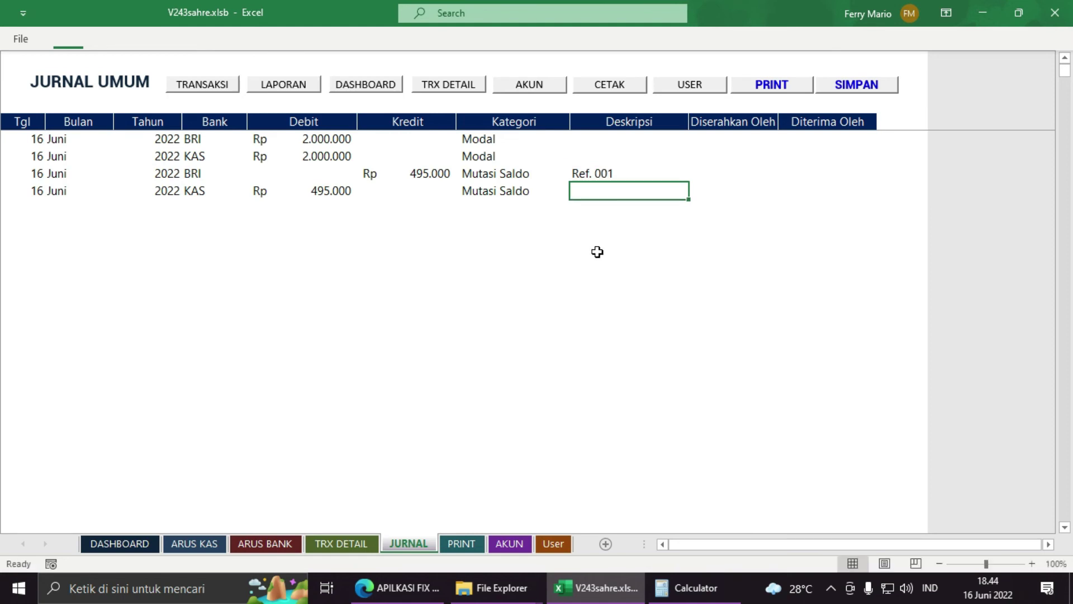
type("R")
key("Return")
key("Up")
key("Up")
key("Down")
key("Up")
key("Down")
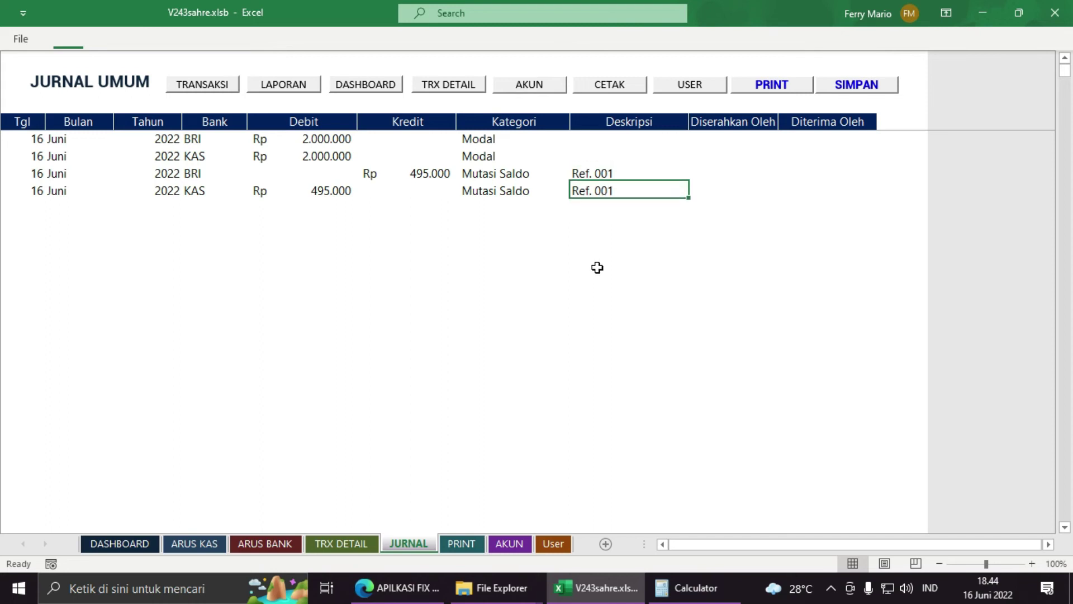
left_click(133, 543)
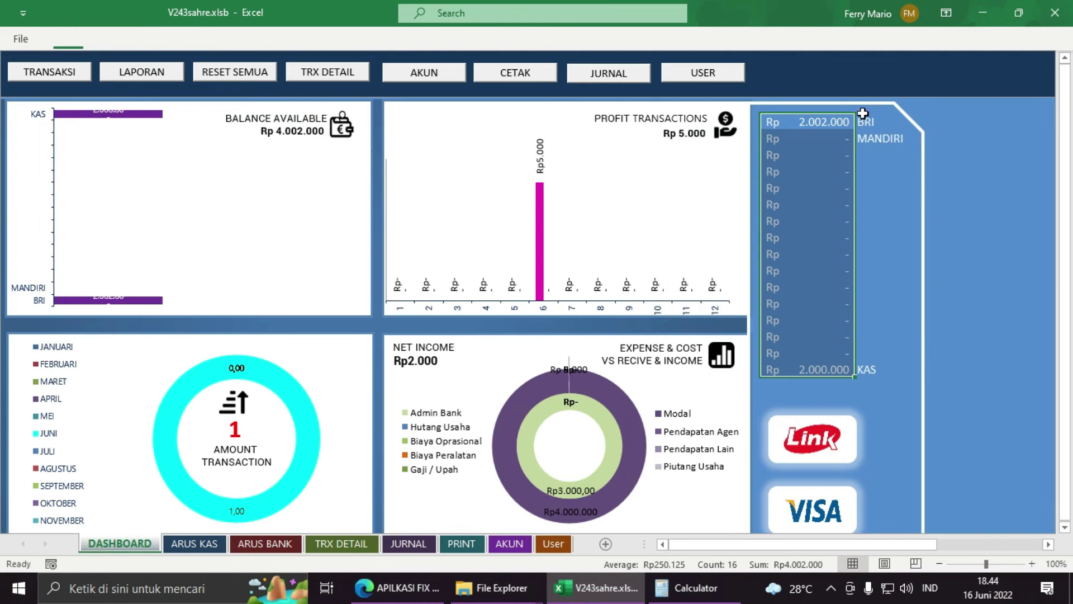
left_click(842, 123)
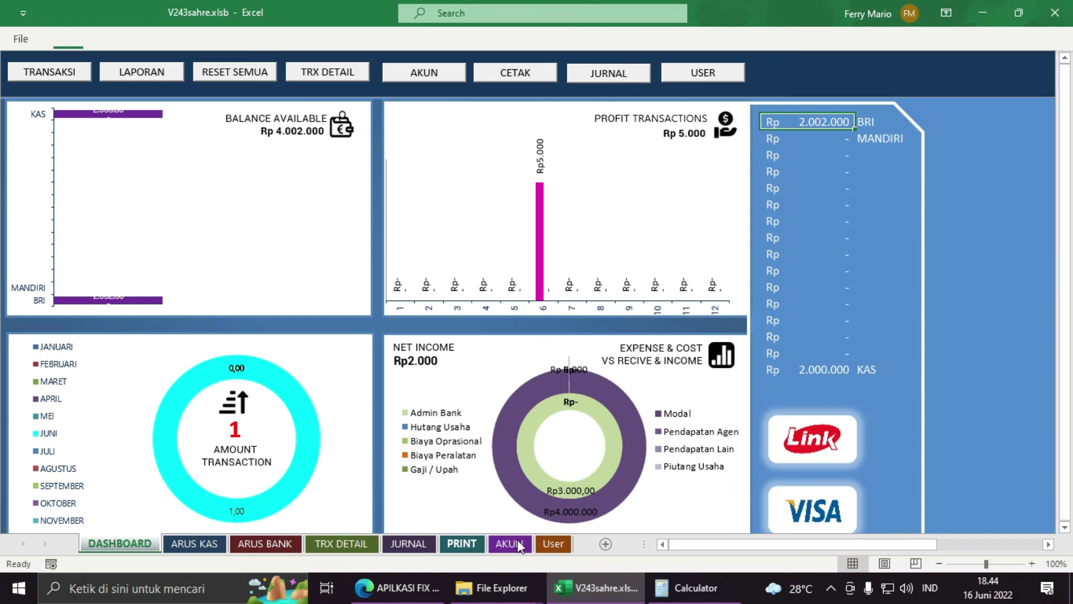
left_click(409, 544)
left_click(30, 206)
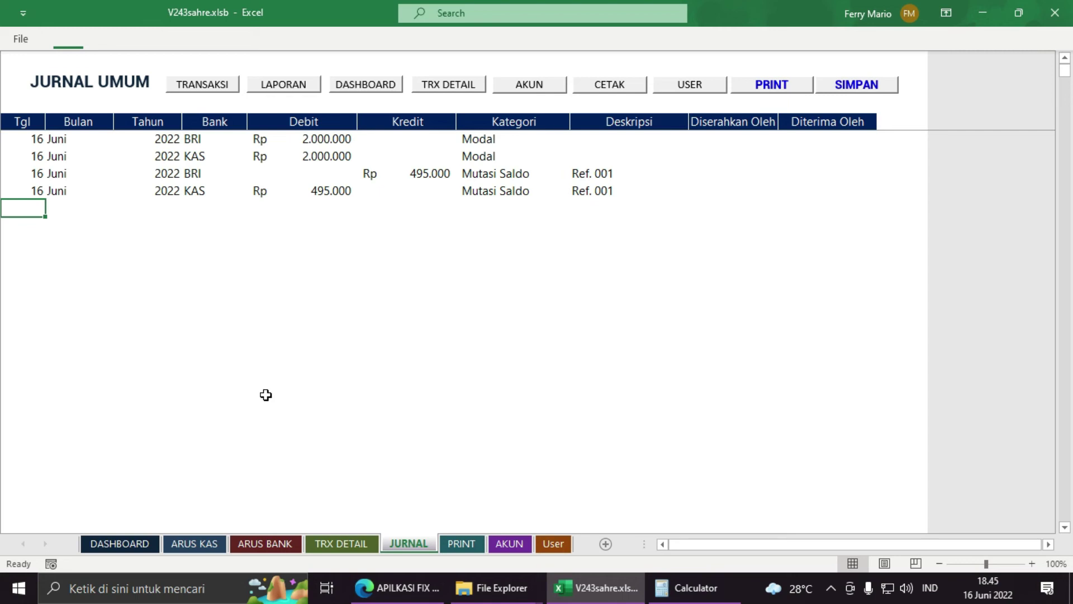
Step: Start a new Jurnal Umum row dated 16 Juni 2022
type("16")
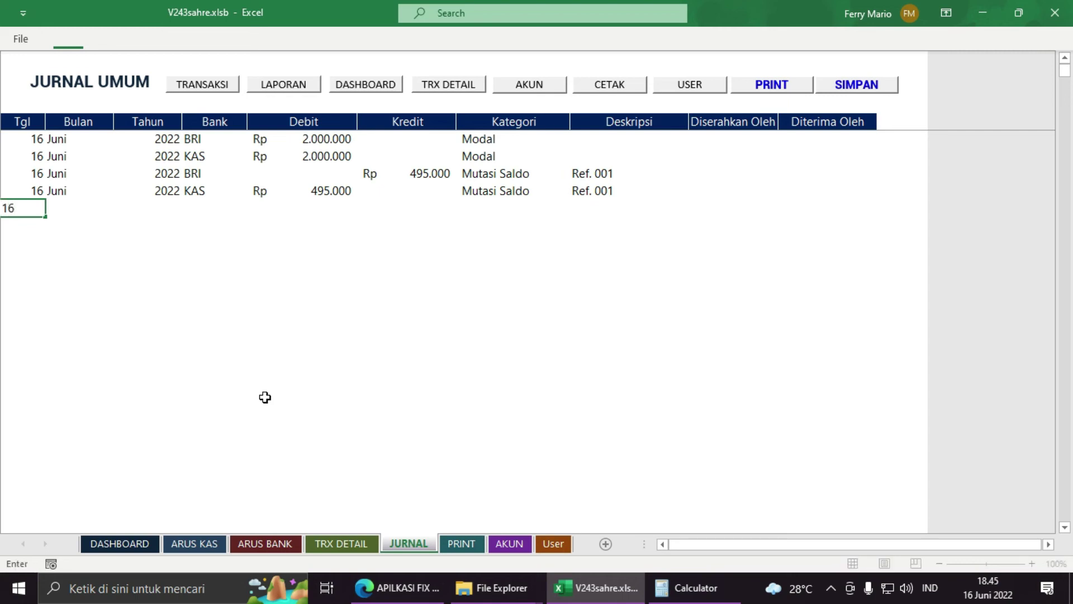
key("Tab")
type("Juni")
key("Tab")
type("2022")
key("Tab")
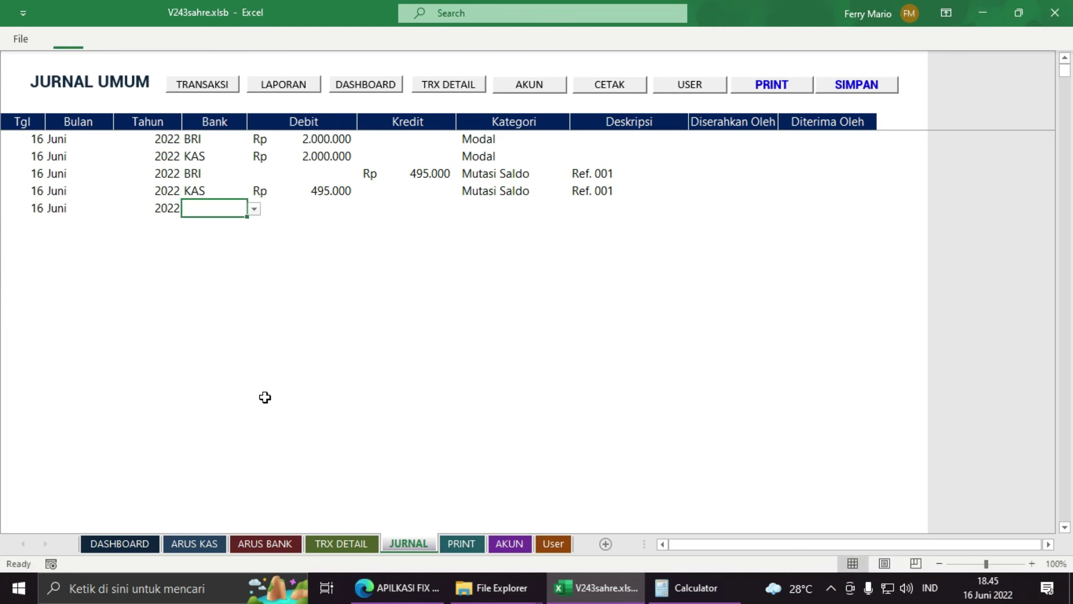
Step: Set the row's bank to KAS with a Kredit of Rp 750.000
left_click(255, 205)
left_click_drag(254, 254, 251, 231)
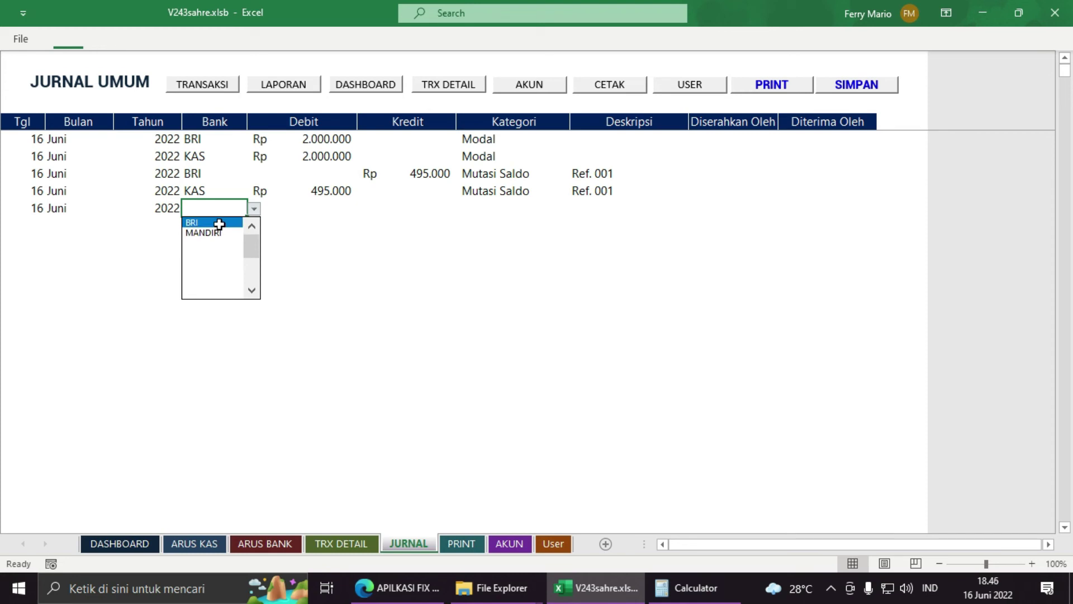
left_click_drag(252, 247, 252, 294)
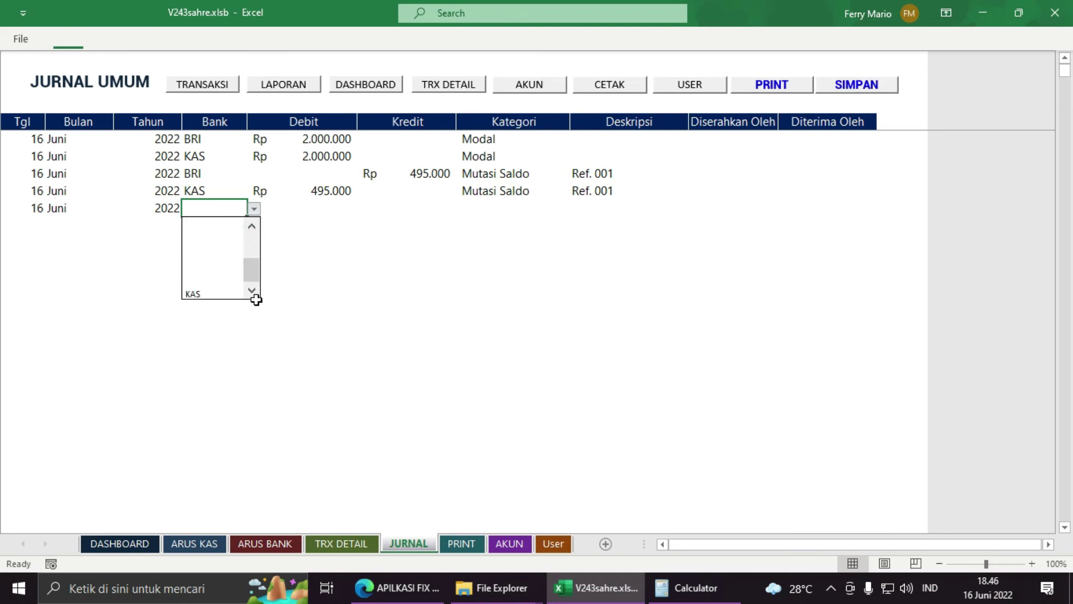
left_click(210, 295)
left_click(324, 208)
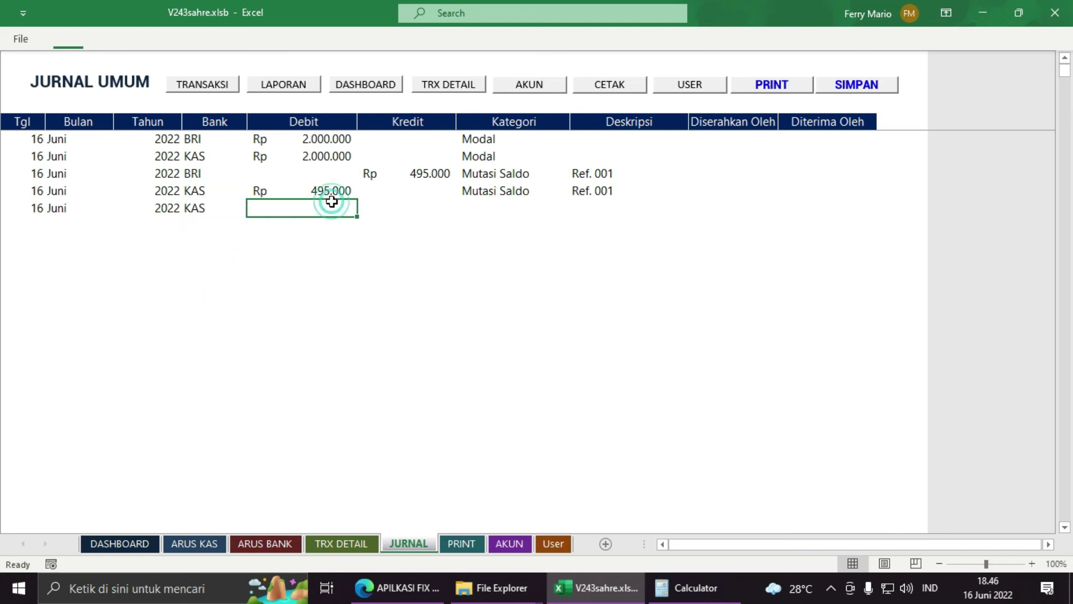
left_click(393, 208)
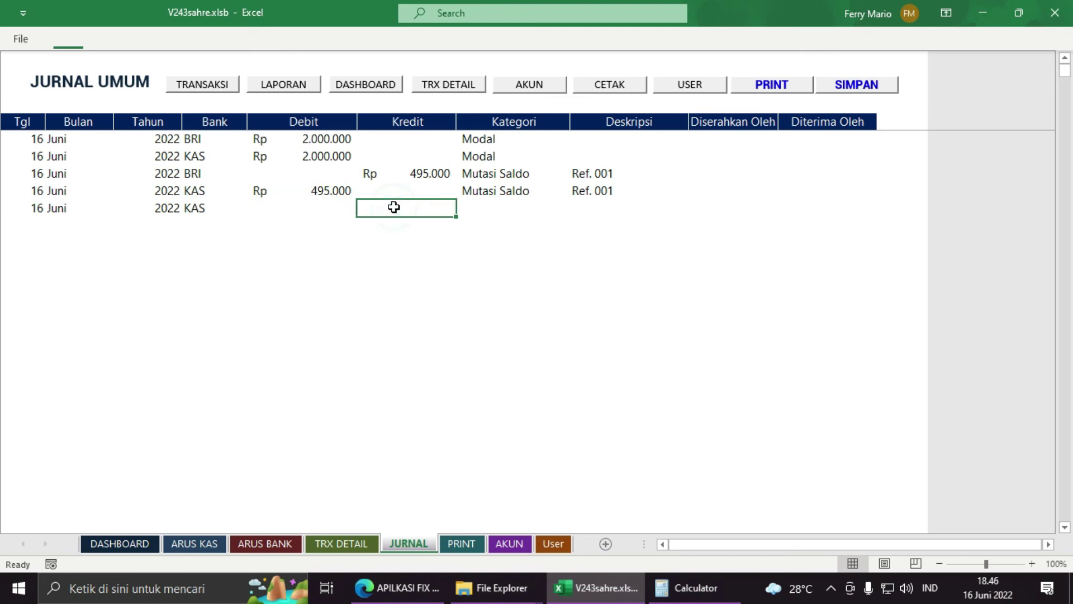
left_click(332, 208)
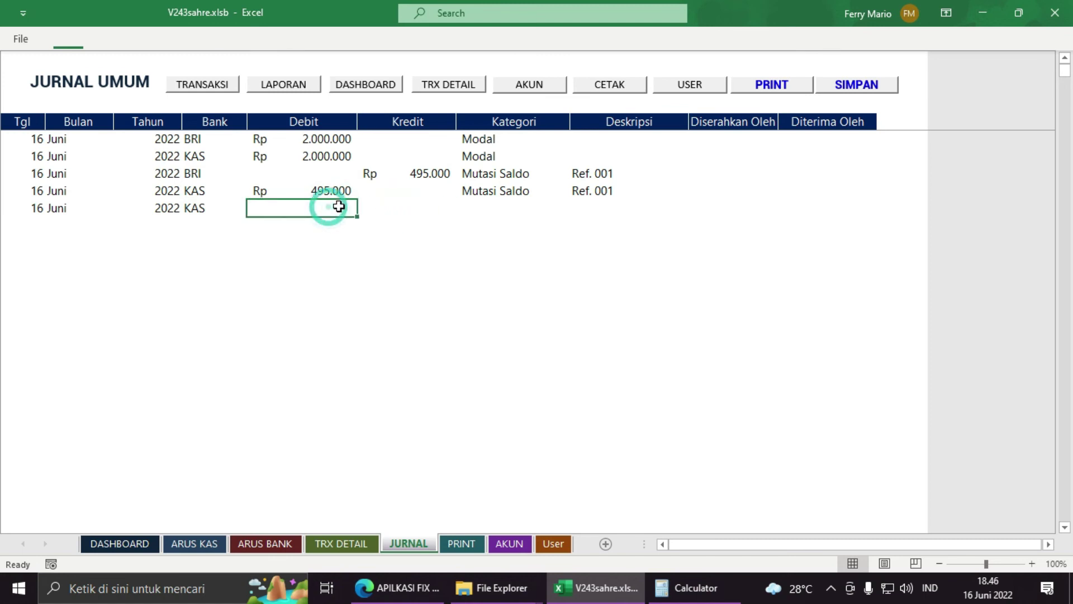
left_click(378, 208)
type("7")
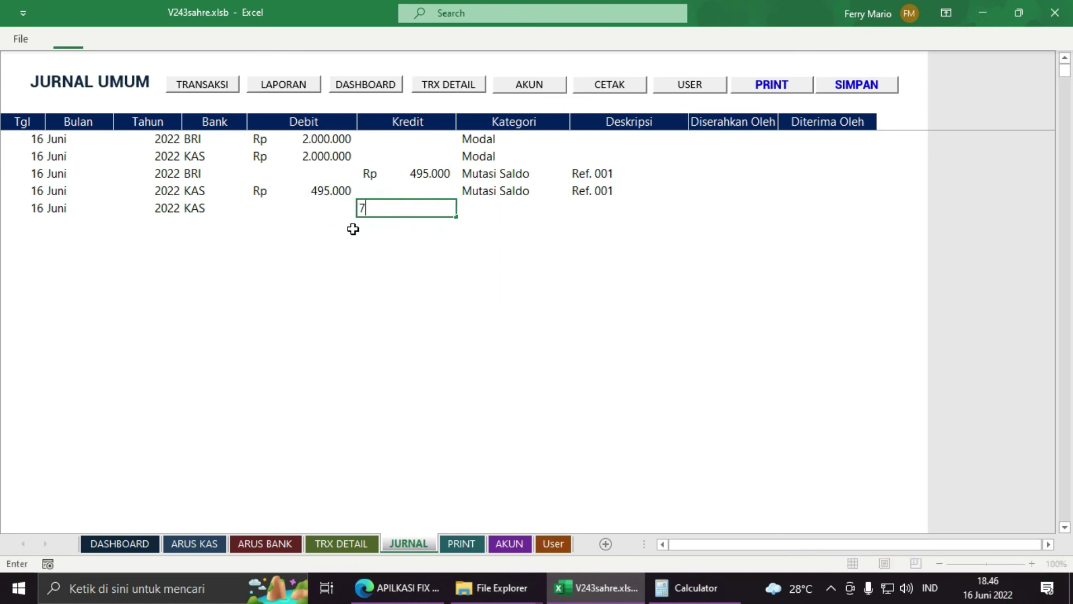
type("50.000000")
key("Tab")
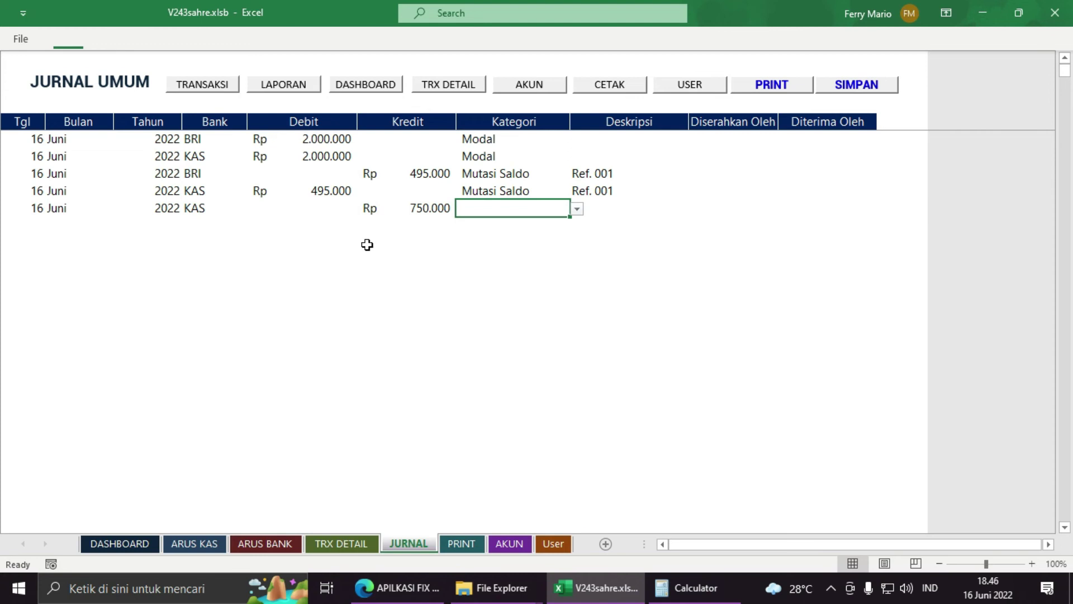
left_click(583, 206)
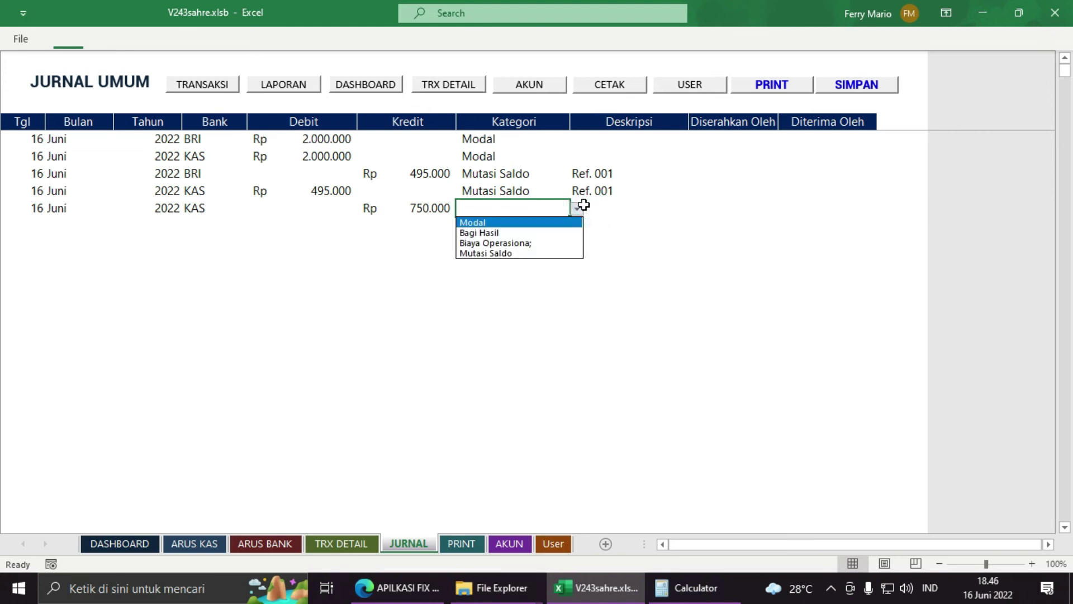
Step: Enter 'Gaji Karyawan' in the fifth AKUN KATEGORI slot, then reopen the journal's category list
left_click(510, 545)
left_click(324, 204)
type("Gaji")
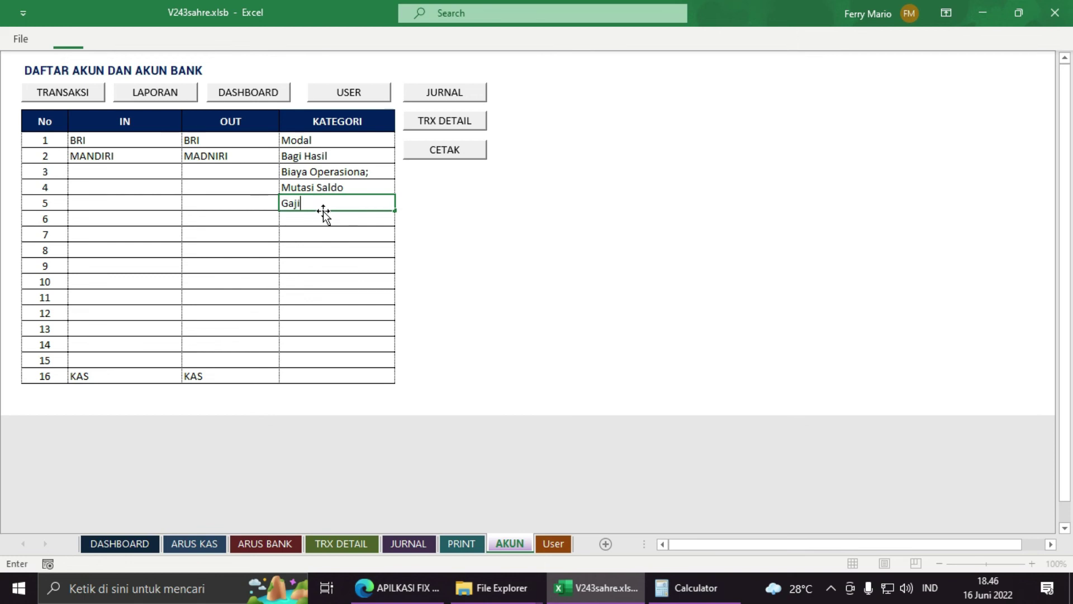
type(" Karyawan")
key("Return")
left_click(408, 542)
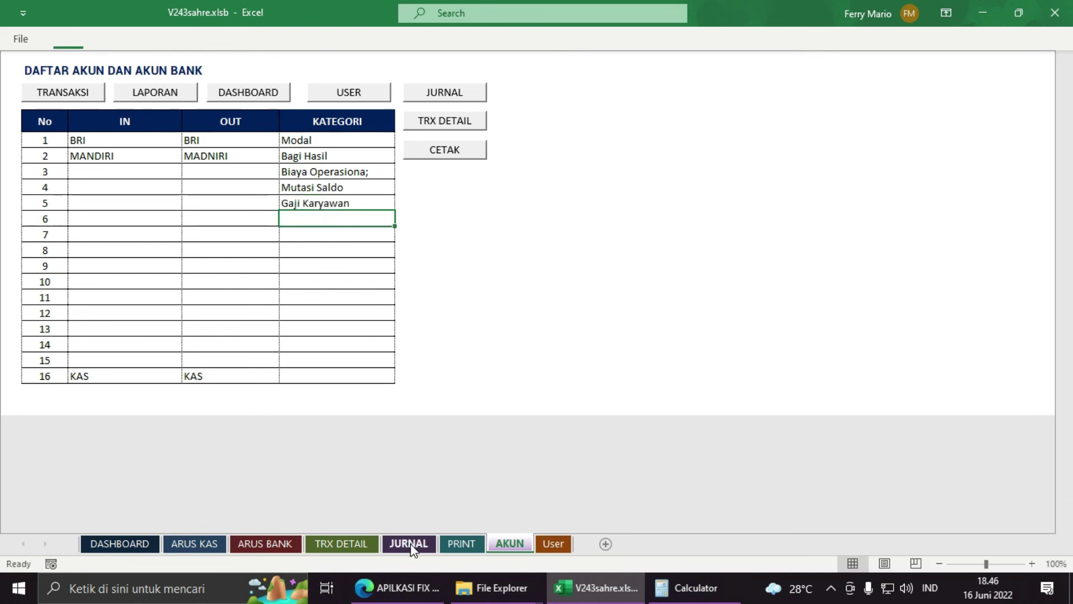
left_click(576, 209)
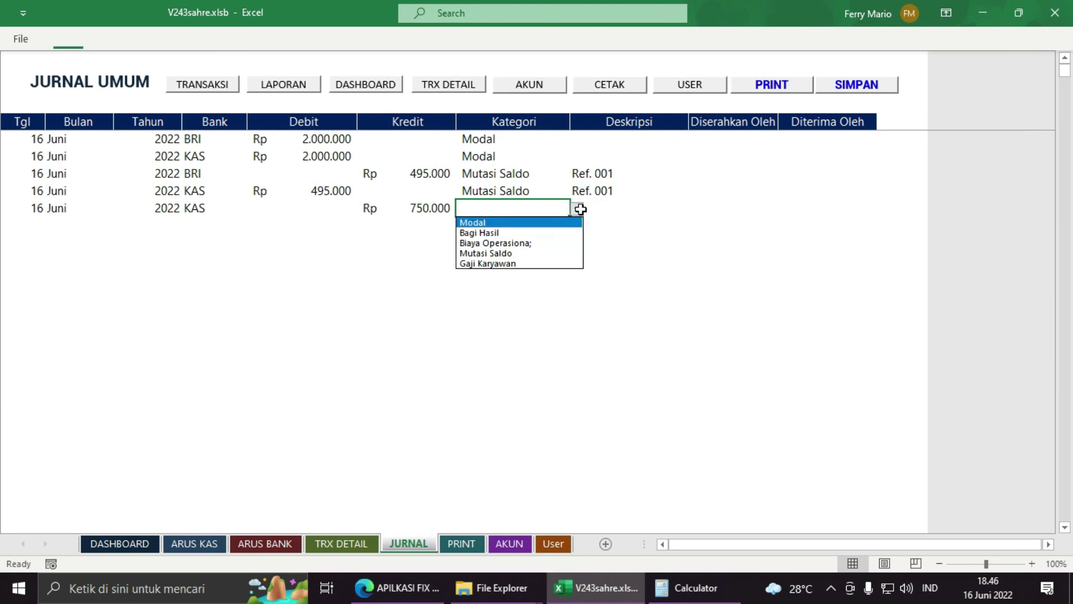
Step: Categorise the Rp 750.000 KAS row as Gaji Karyawan and describe it with the employee's name and 'Juni'
left_click(511, 263)
left_click(588, 207)
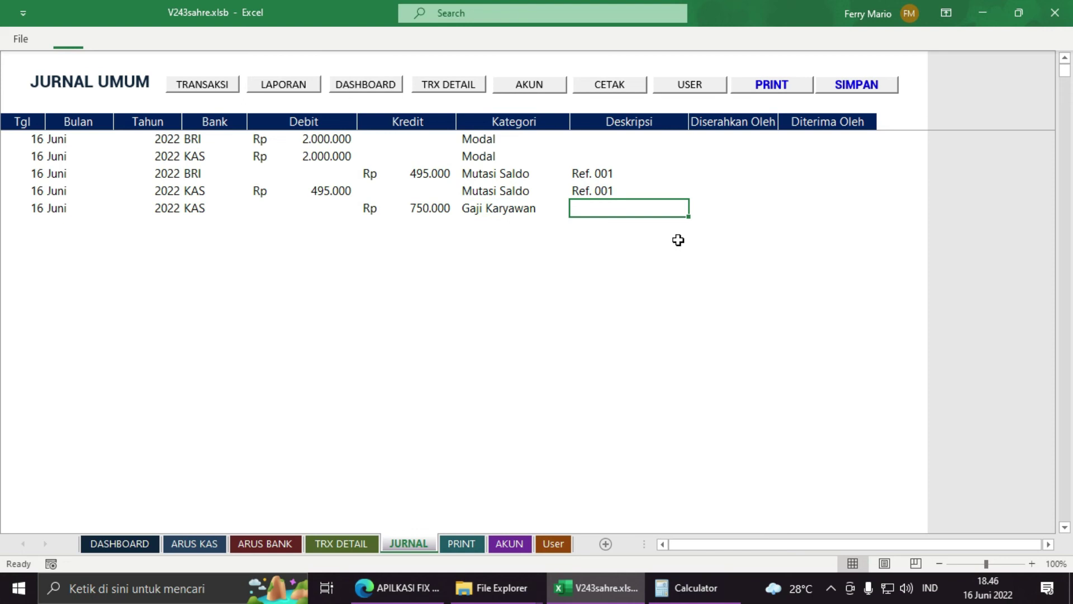
type("Unutk Ka")
key("BackSpace")
key("BackSpace")
key("BackSpace")
key("BackSpace")
key("BackSpace")
key("BackSpace")
key("BackSpace")
key("BackSpace")
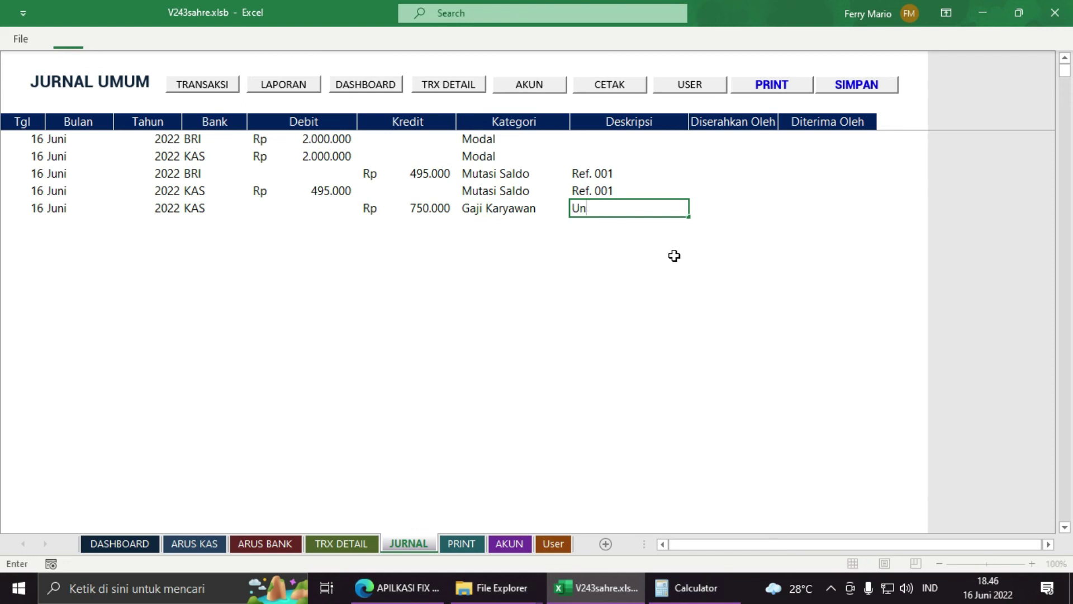
type("Deden Juni")
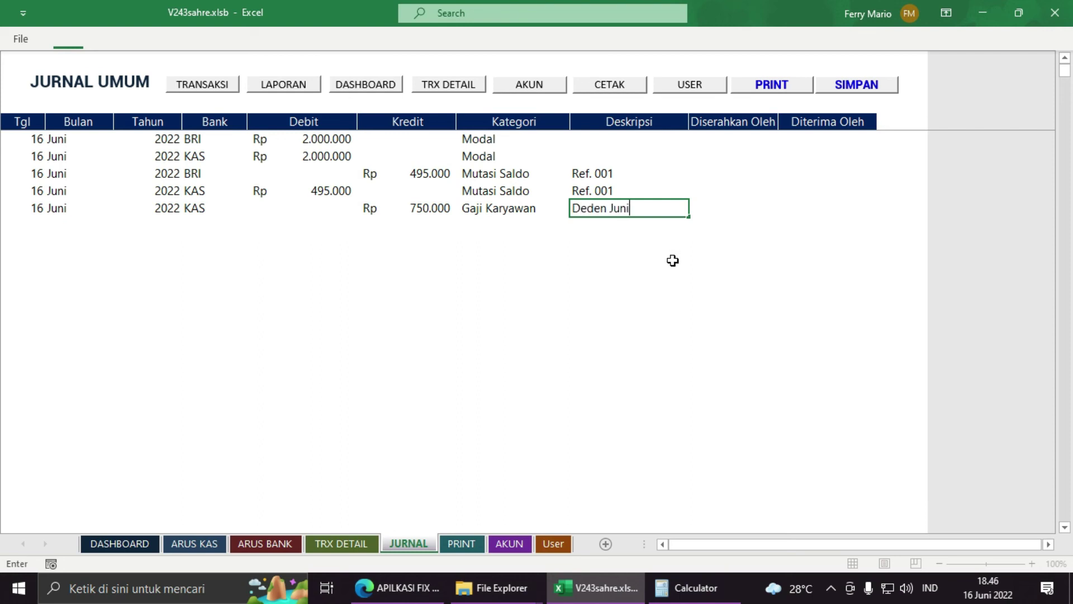
key("Return")
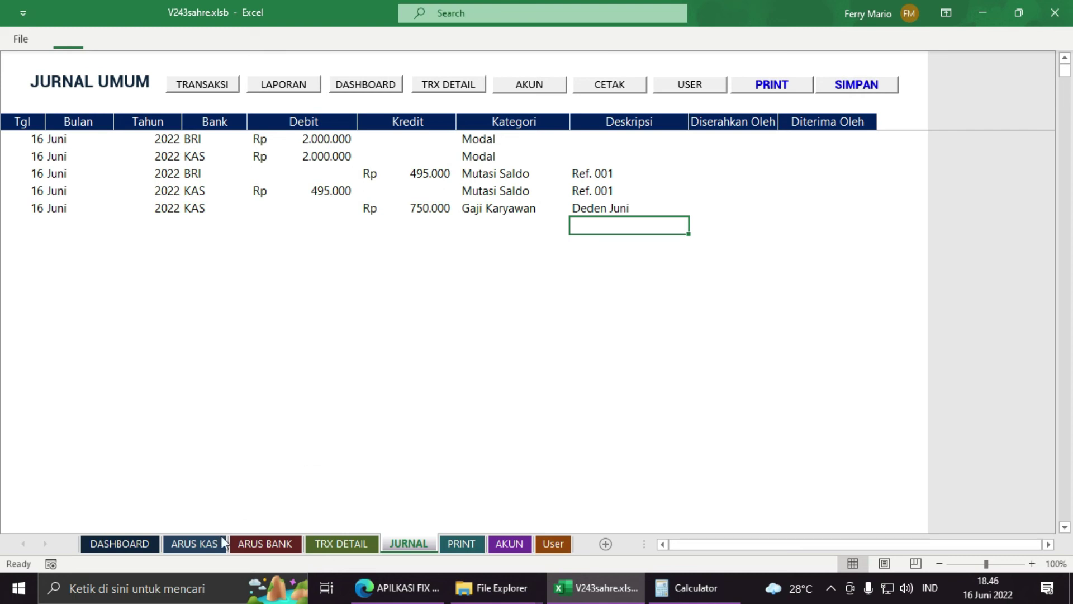
left_click(121, 543)
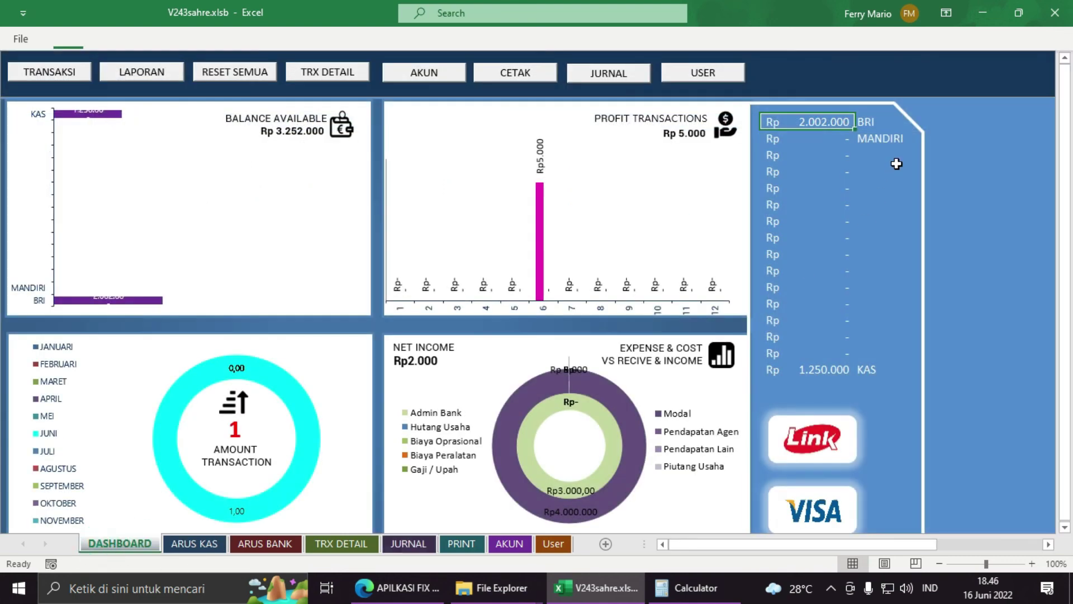
left_click(810, 372)
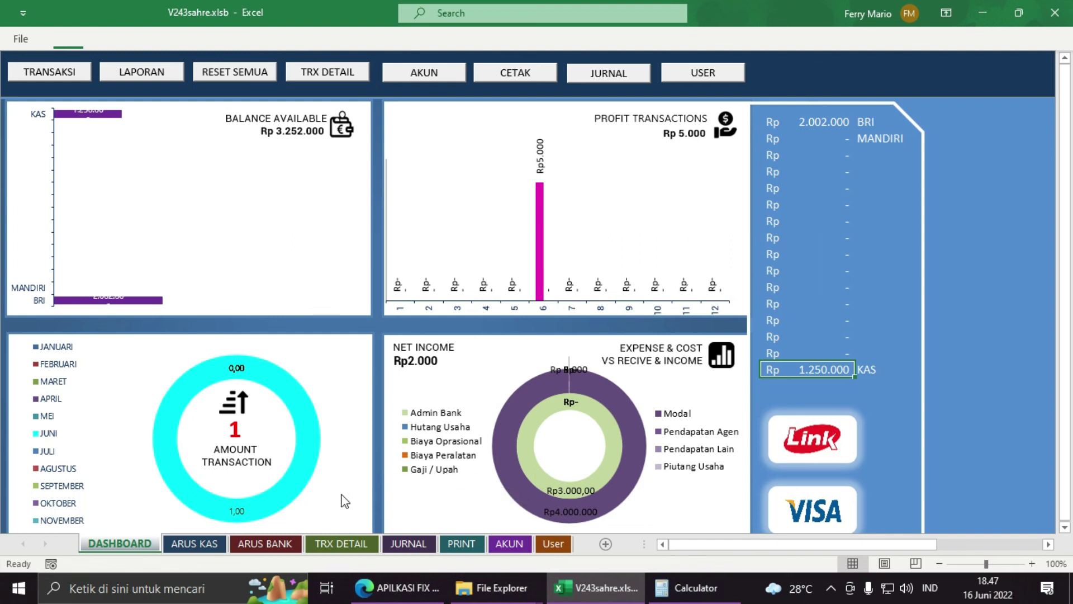
left_click(476, 490)
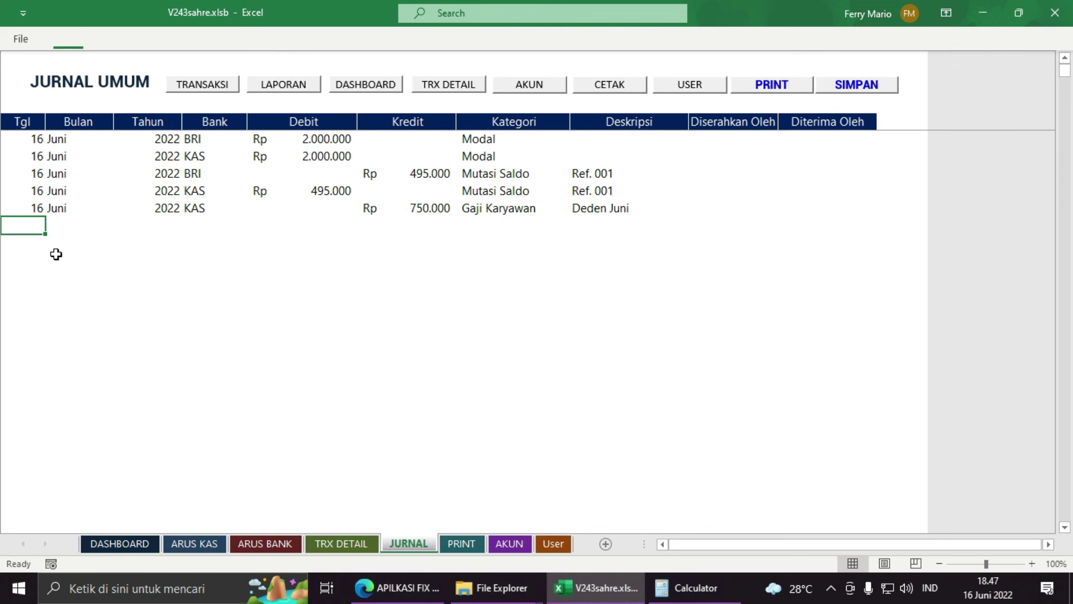
Step: Fill a new journal row with date 18 Juni 2022, bank BRI and debit 150000
type("18")
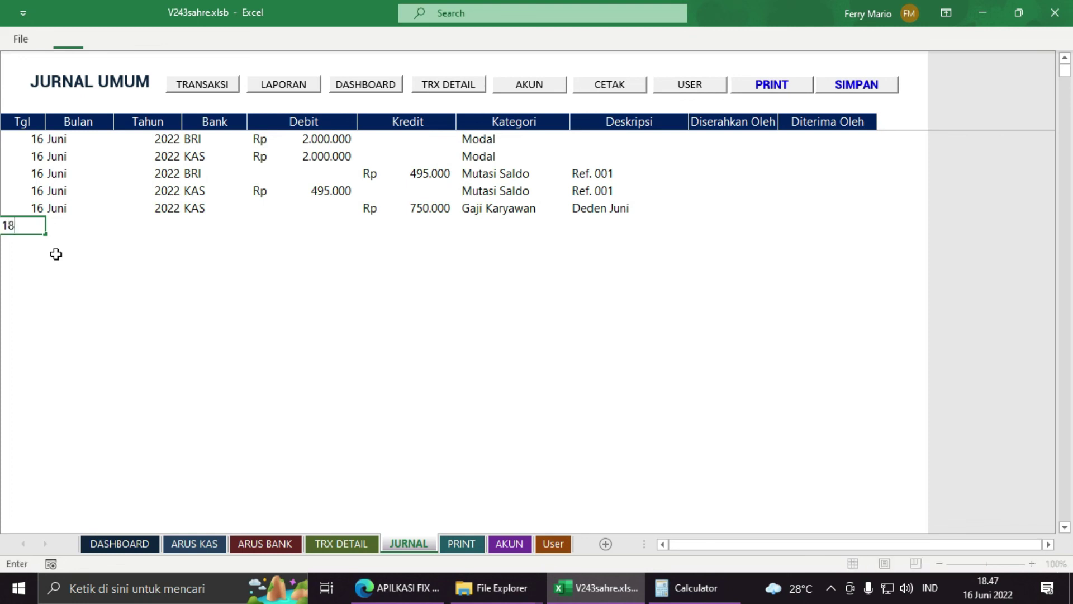
key("Tab")
type("Juni")
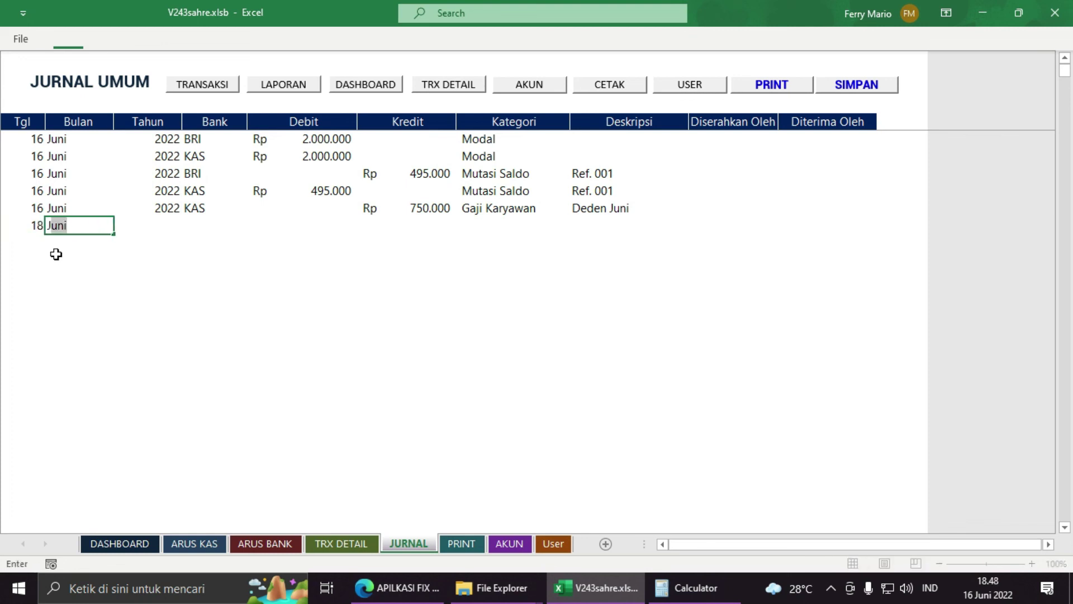
key("Tab")
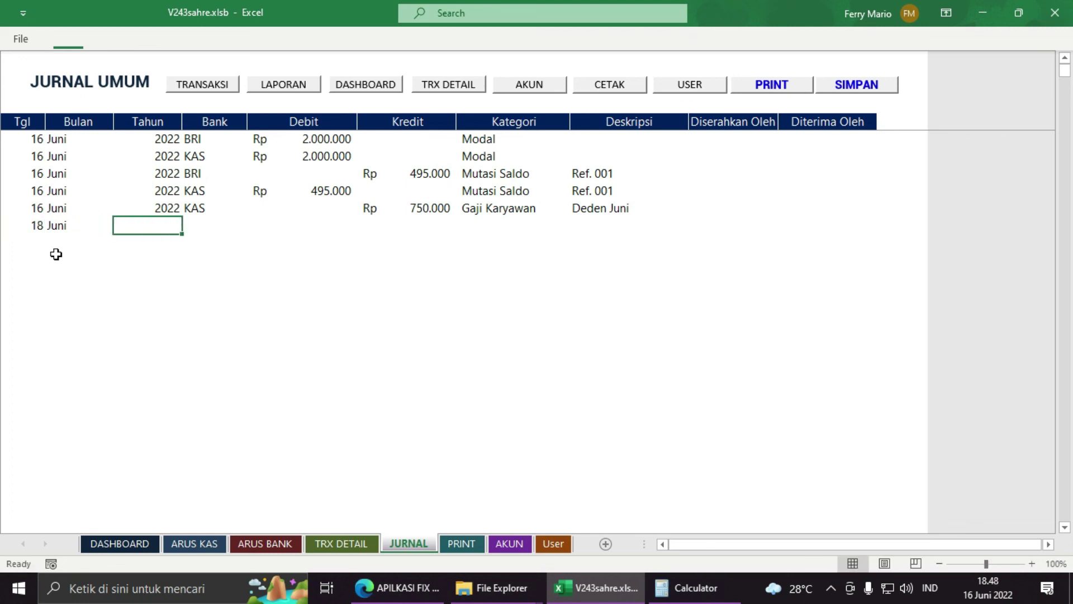
type("2022")
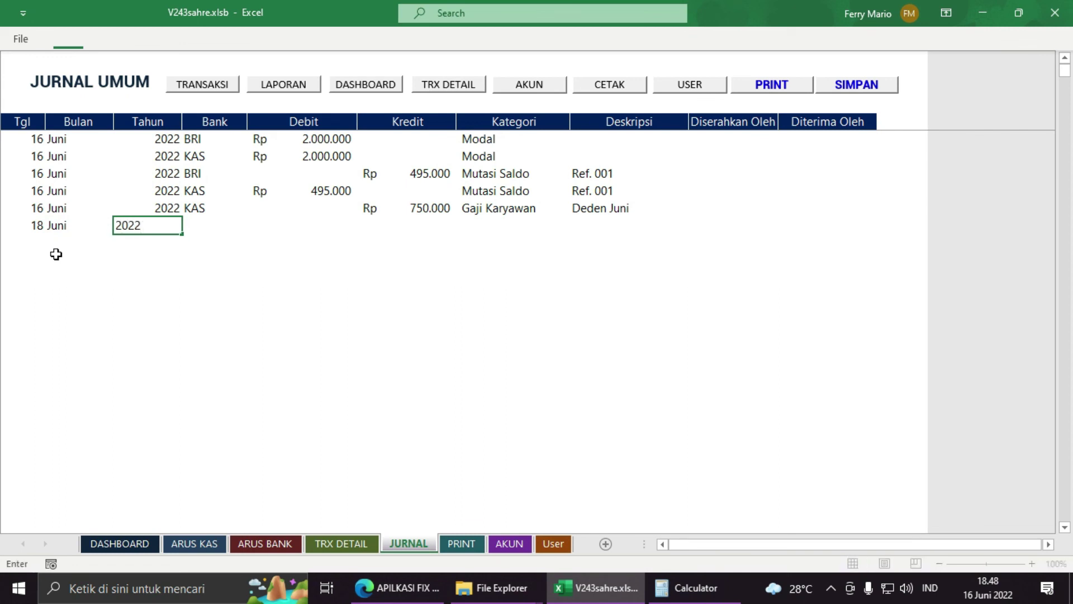
key("Tab")
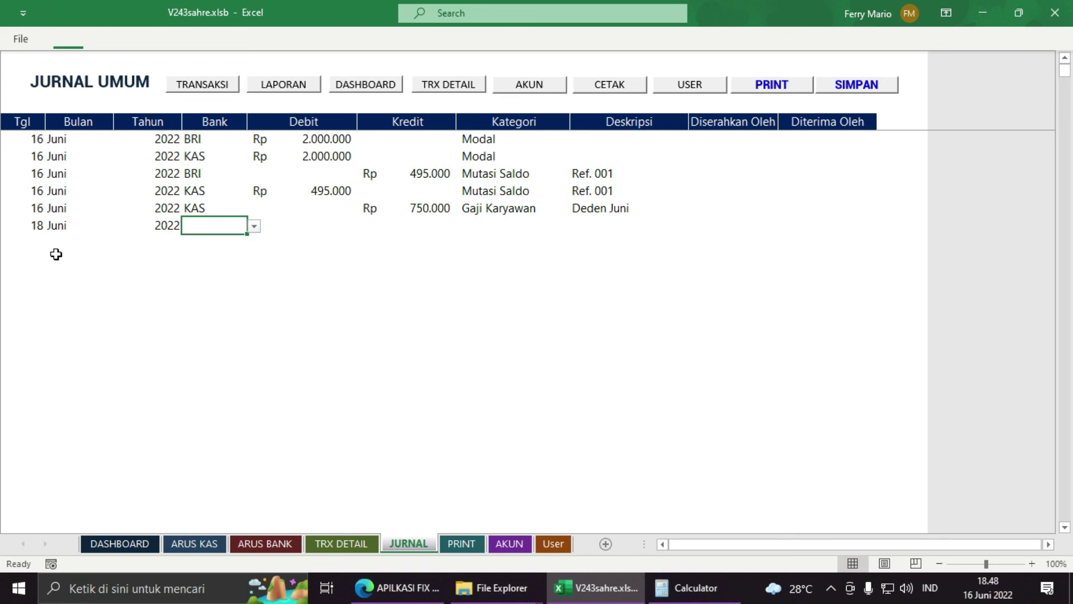
type("bri")
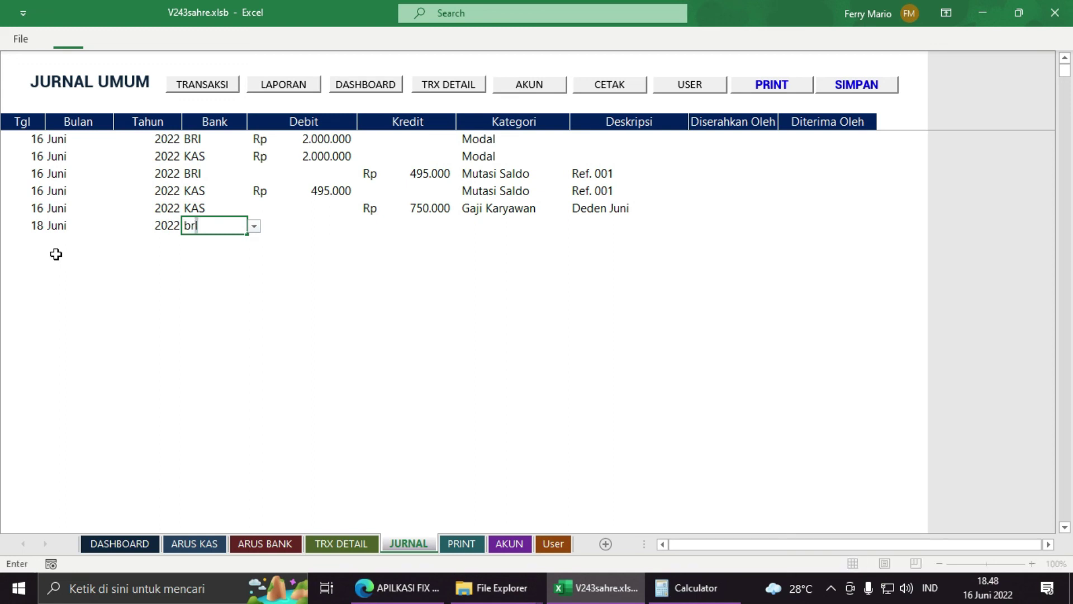
key("Tab")
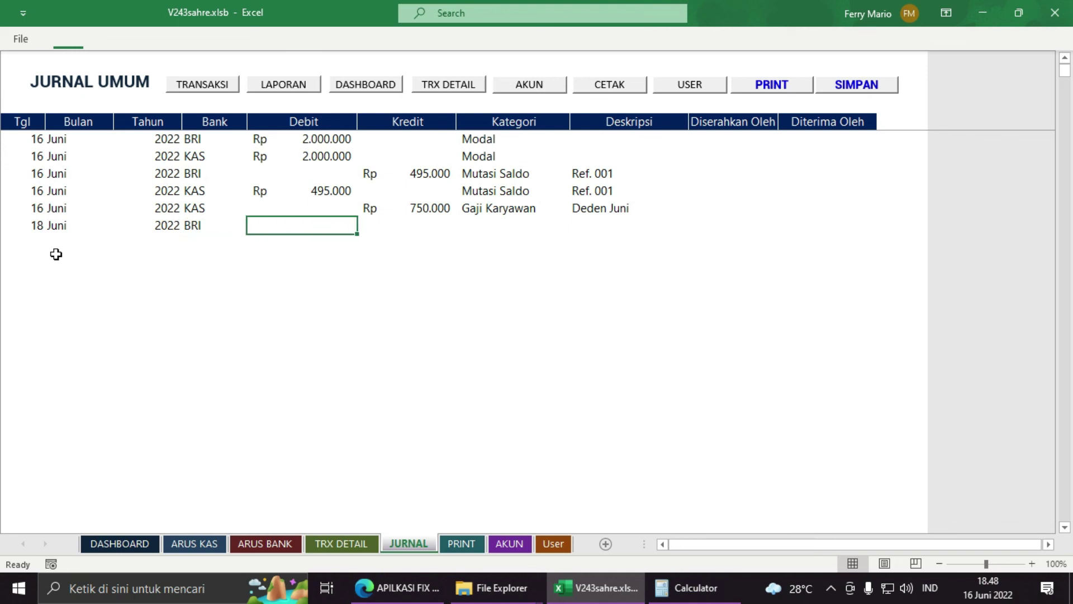
type("150000")
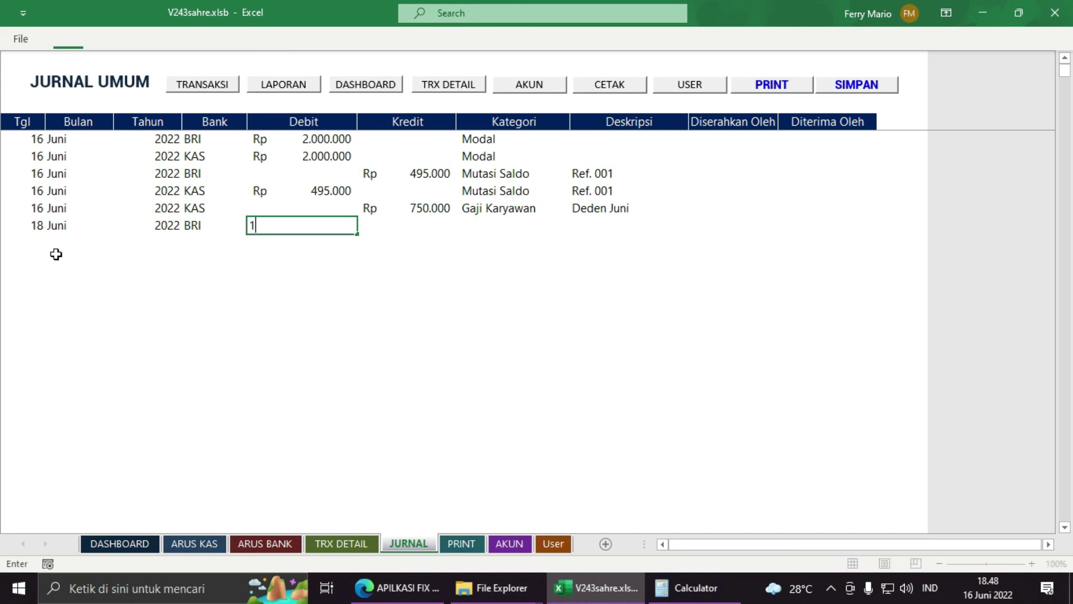
key("Tab")
key("Tab")
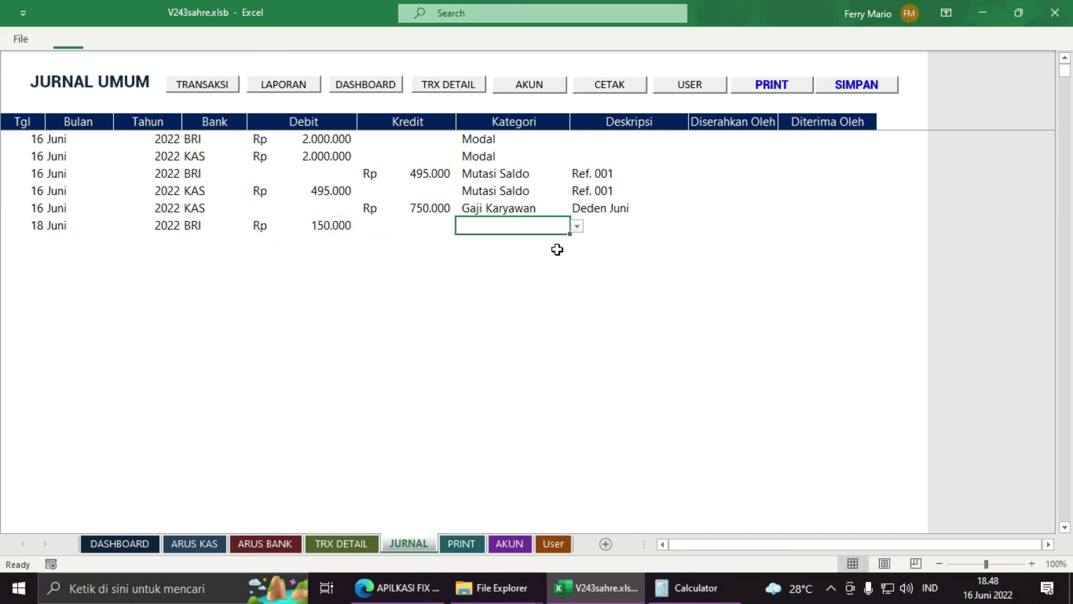
Step: Categorise the 18 Juni entry as Bagi Hasil with the description 'Dari BRI'
left_click(577, 226)
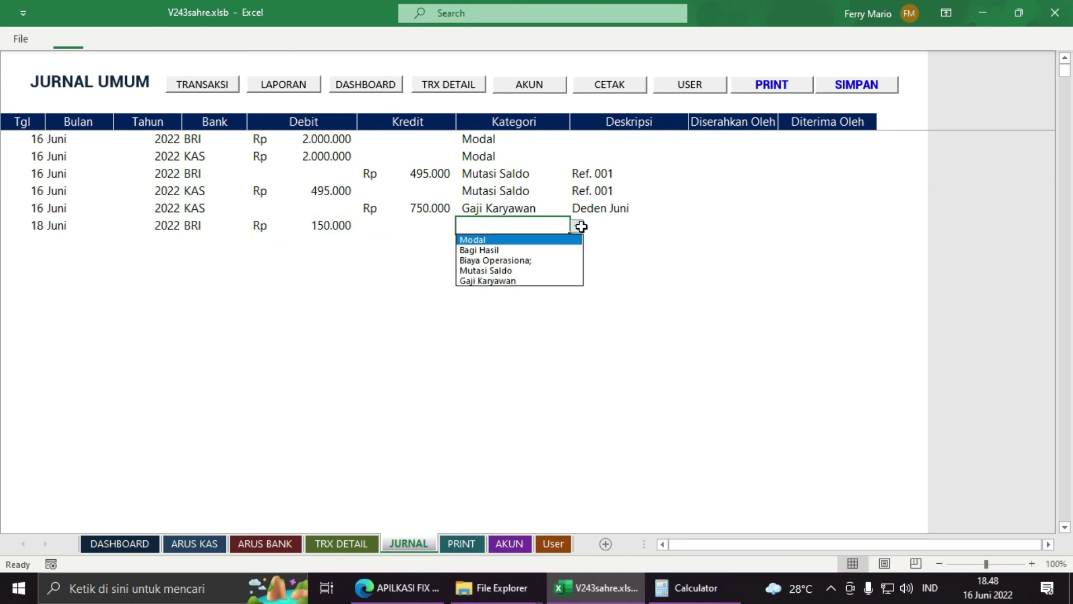
left_click(547, 249)
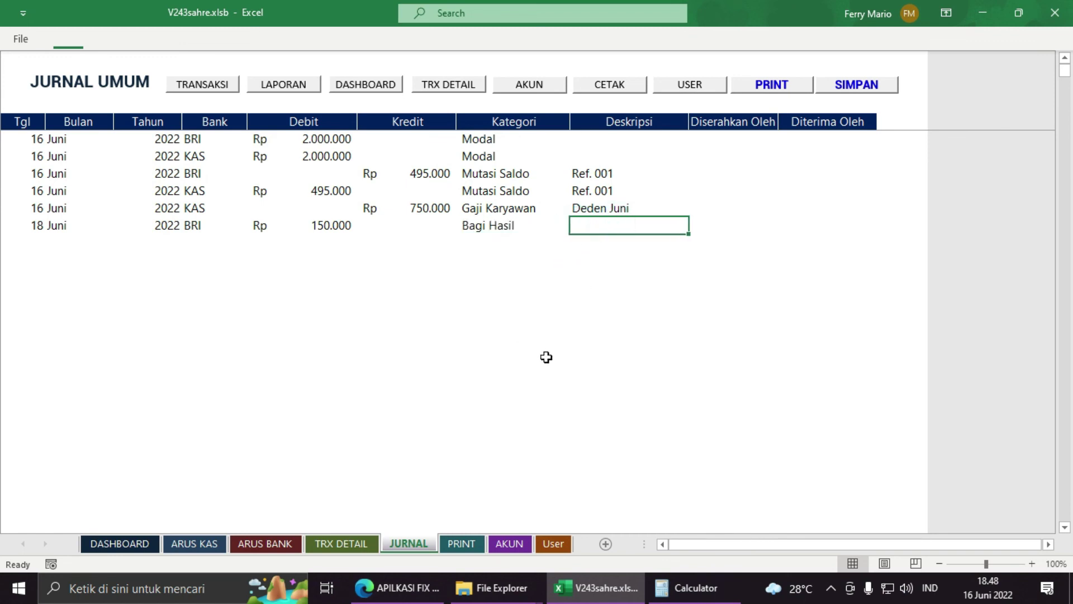
type("Dari ")
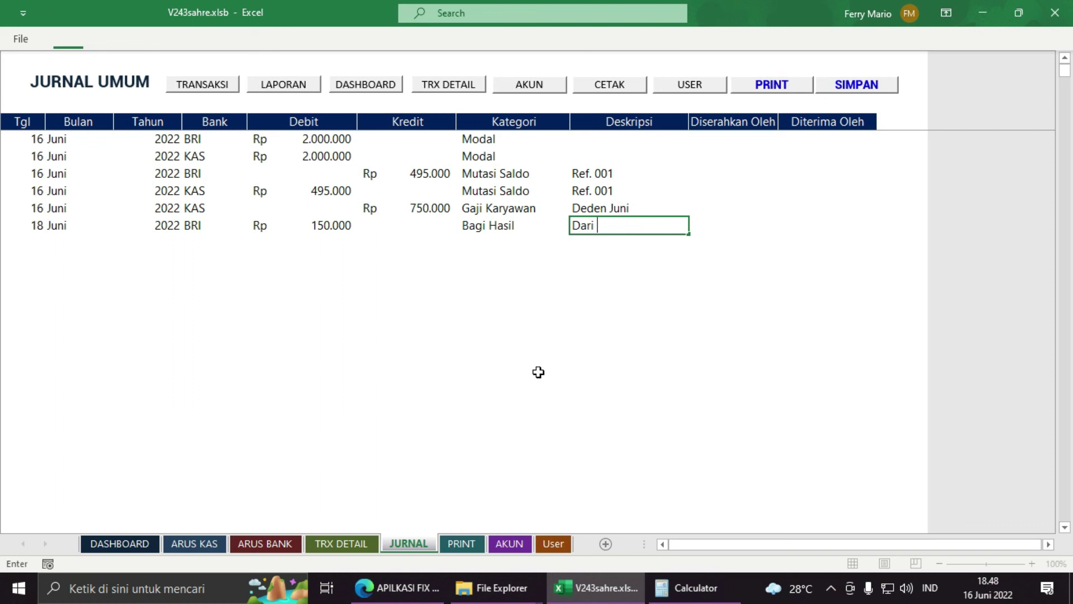
type("BRI")
key("Return")
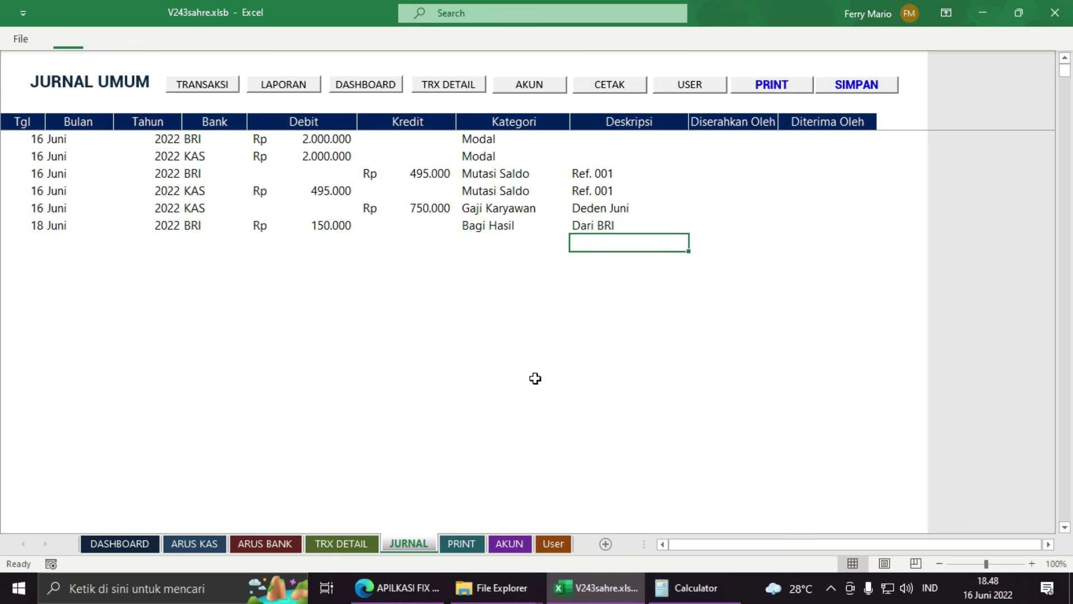
Step: Review the JURNAL rows with the arrow keys to check the new entry
key("Left")
key("Left")
key("Left")
key("Left")
key("Left")
key("Left")
key("Up")
key("Up")
key("Right")
key("Right")
key("Right")
key("Right")
key("Right")
key("Right")
key("Right")
key("Right")
key("Right")
key("Right")
key("Left")
key("Left")
key("Left")
key("Down")
key("Left")
key("Left")
key("Left")
key("Left")
key("Left")
key("Left")
key("Up")
key("Up")
key("Up")
key("Up")
key("Up")
key("Right")
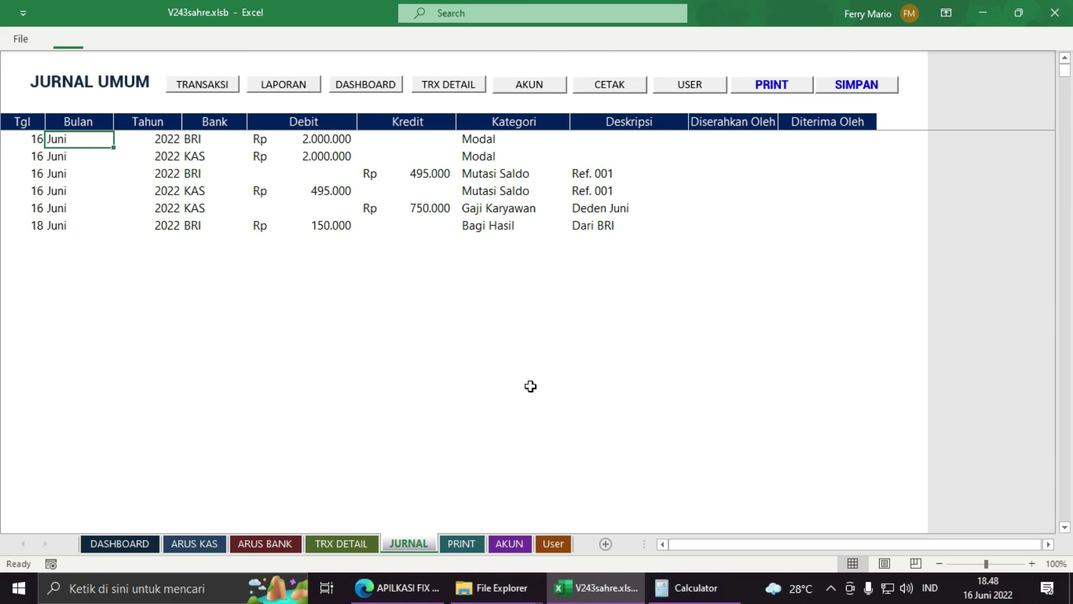
key("Left")
key("Right")
key("Left")
key("Right")
key("Down")
key("Down")
key("Down")
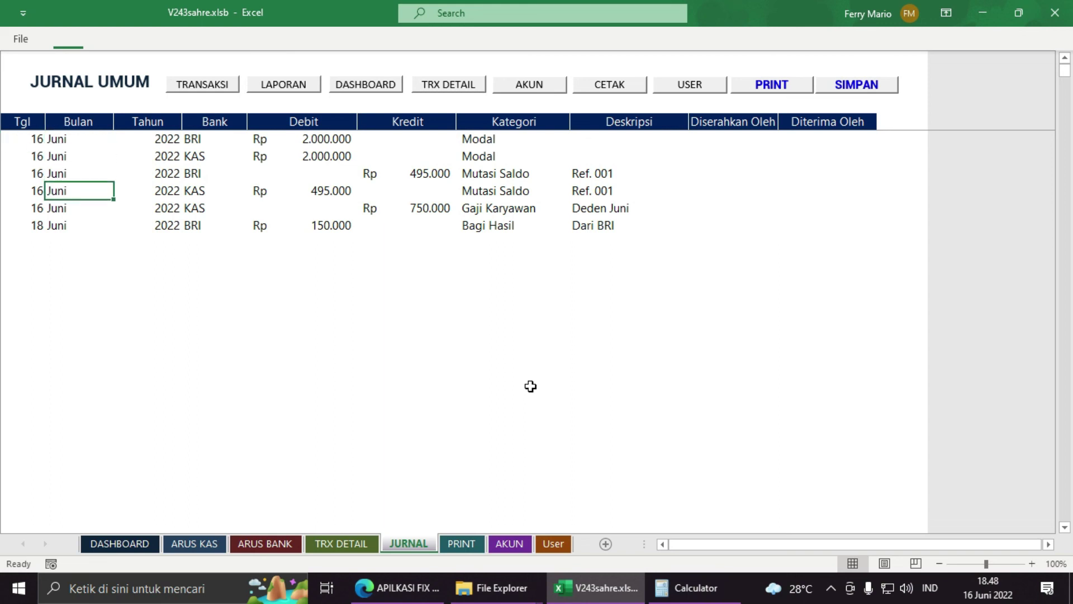
key("Down")
key("Down")
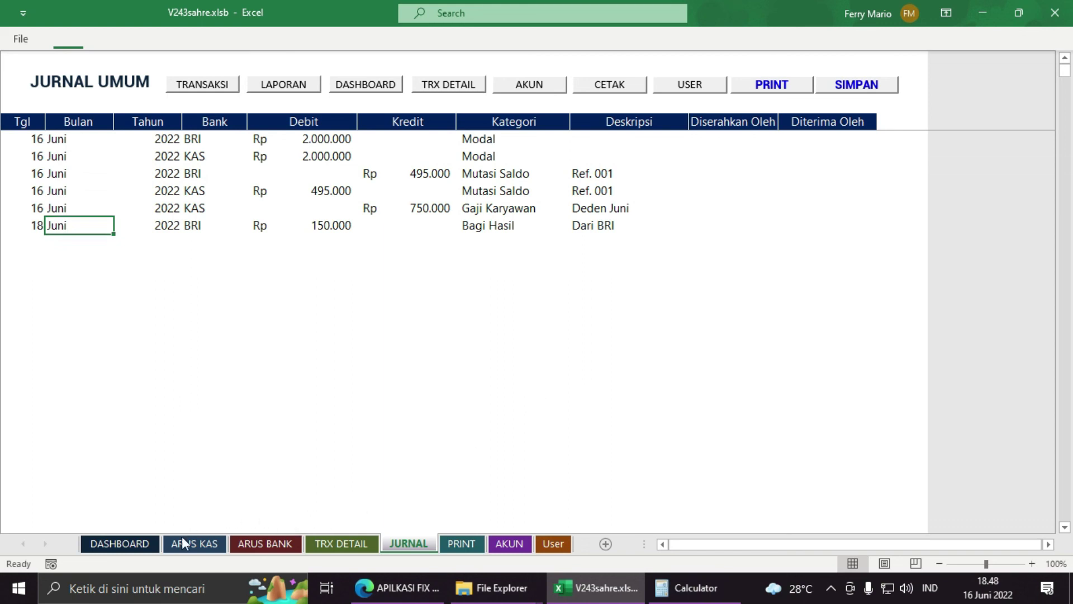
Step: Check the DASHBOARD sheet, then go to TRX DETAIL and select the first transaction ID
left_click(119, 543)
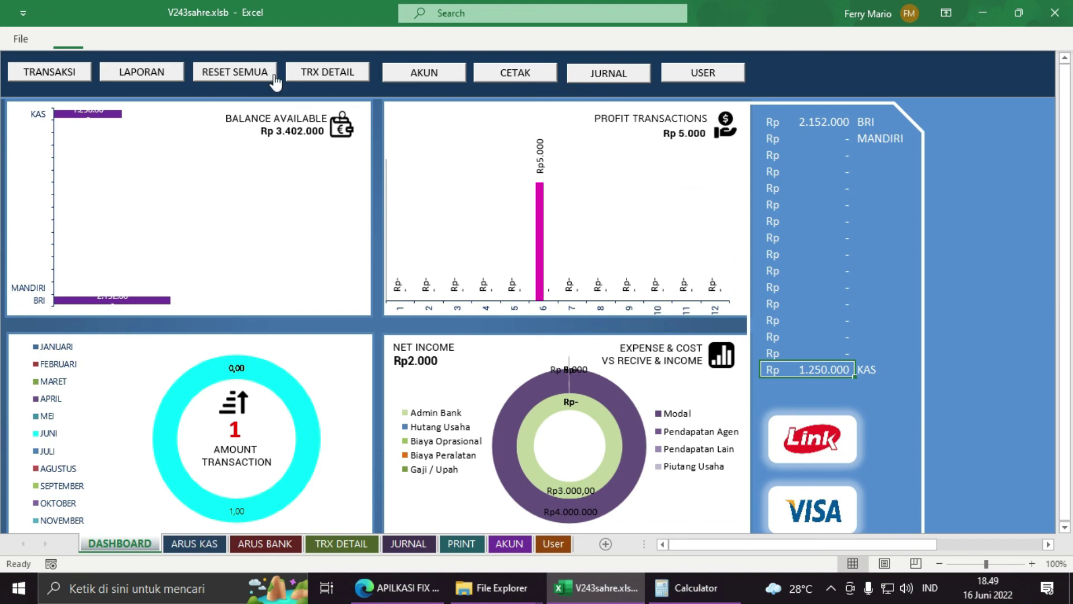
left_click(339, 544)
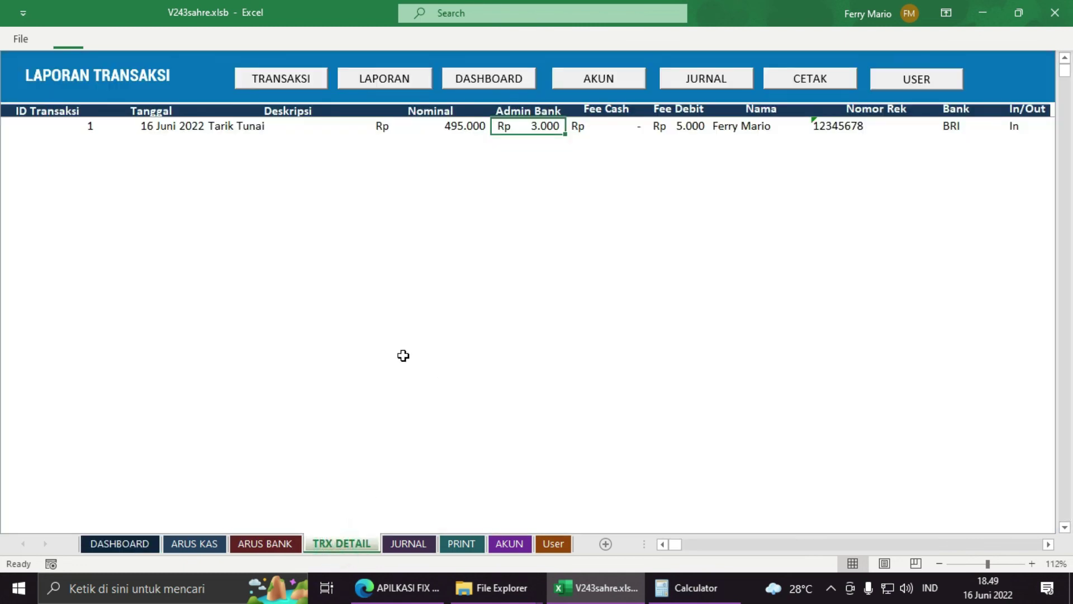
left_click(285, 245)
left_click(195, 175)
left_click(147, 142)
left_click(54, 126)
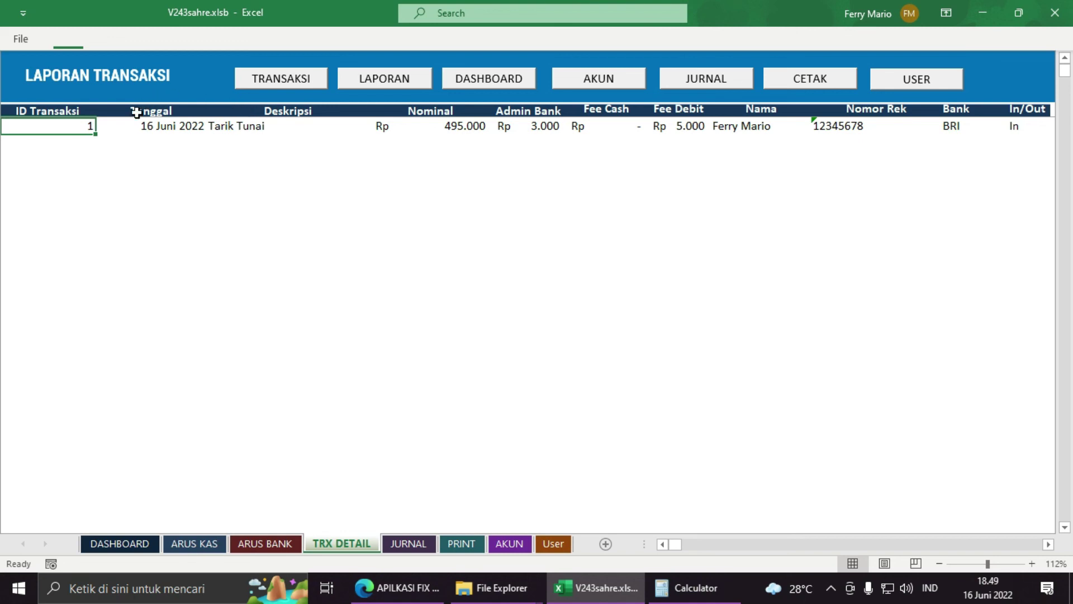
Step: Retrieve transactions by Tanggal 06/16/2022, check the Rp 5.000 total fee, and print the report
left_click(369, 79)
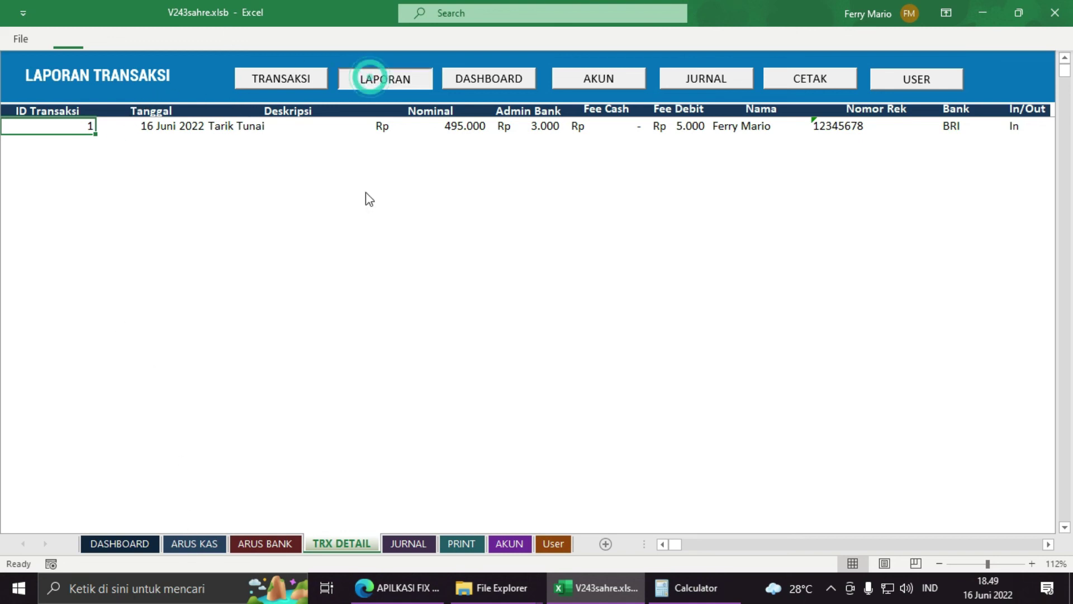
left_click(197, 115)
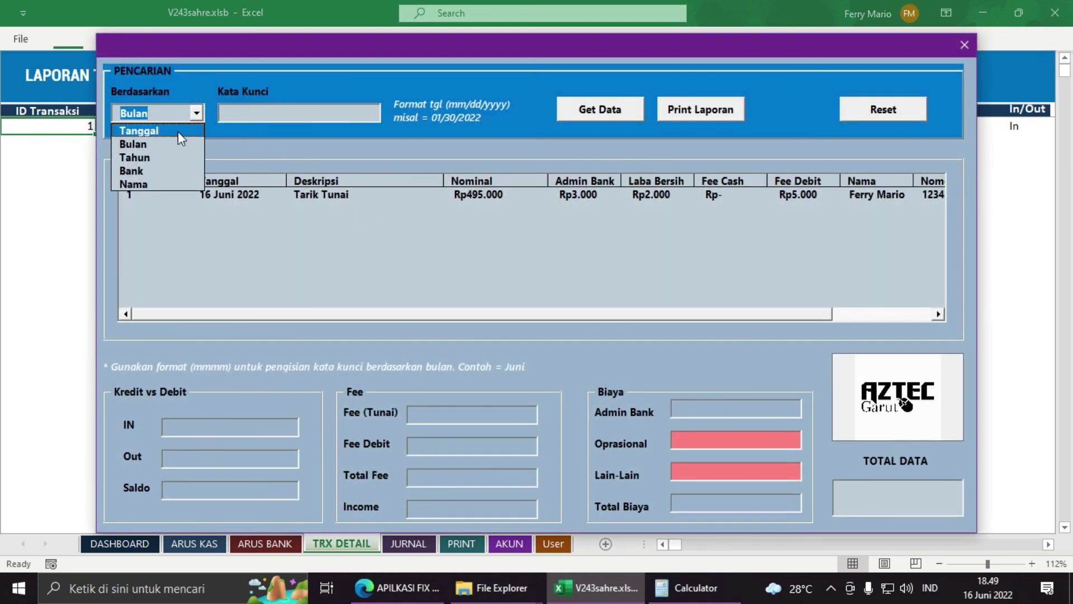
left_click(179, 132)
left_click(256, 112)
type("06/")
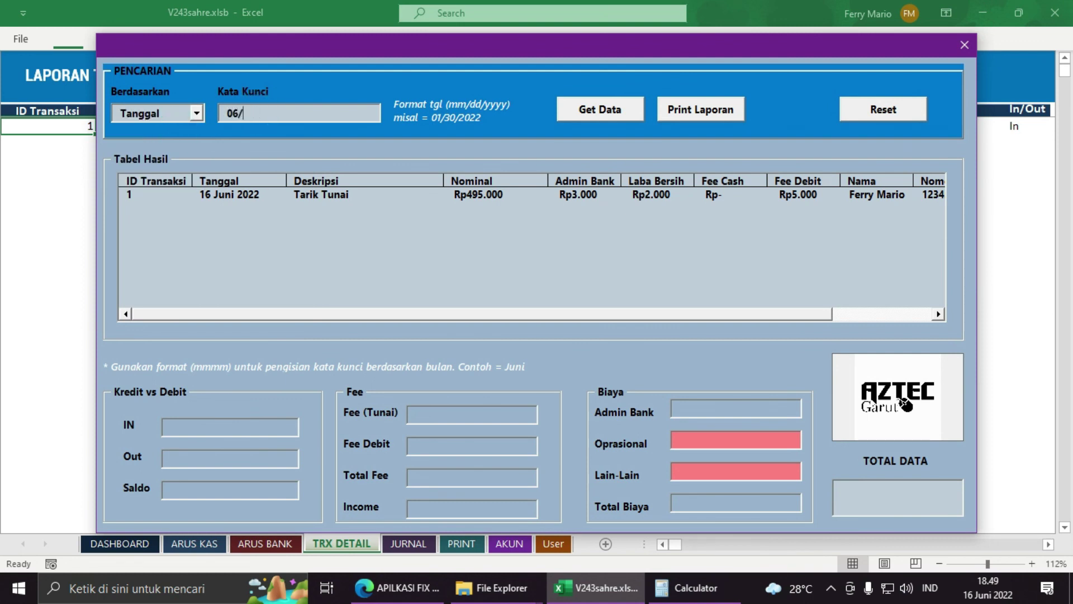
type("16/2022")
left_click(628, 110)
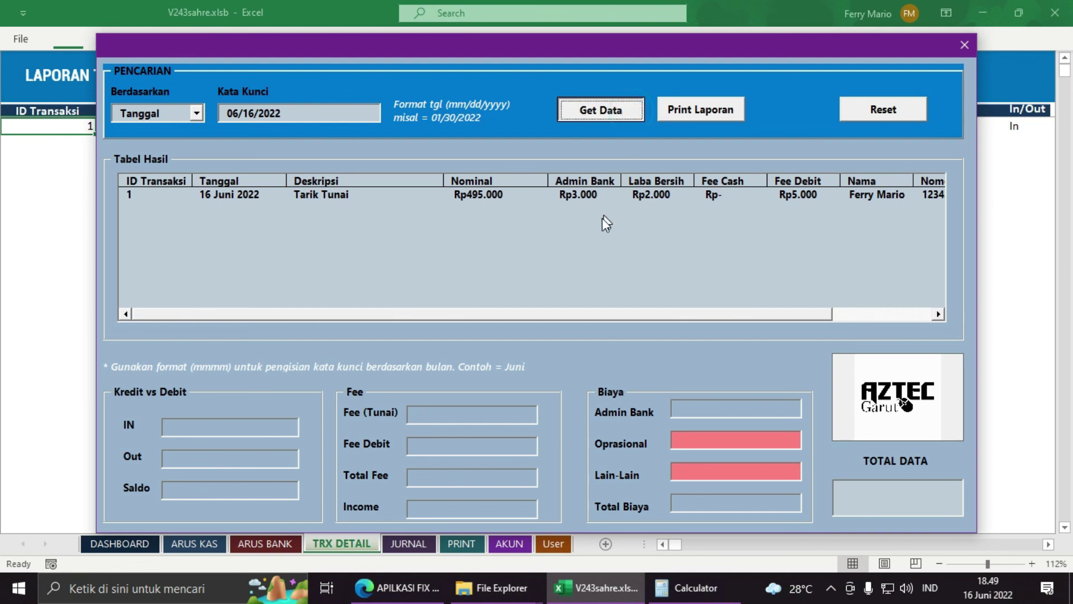
left_click_drag(457, 479, 414, 479)
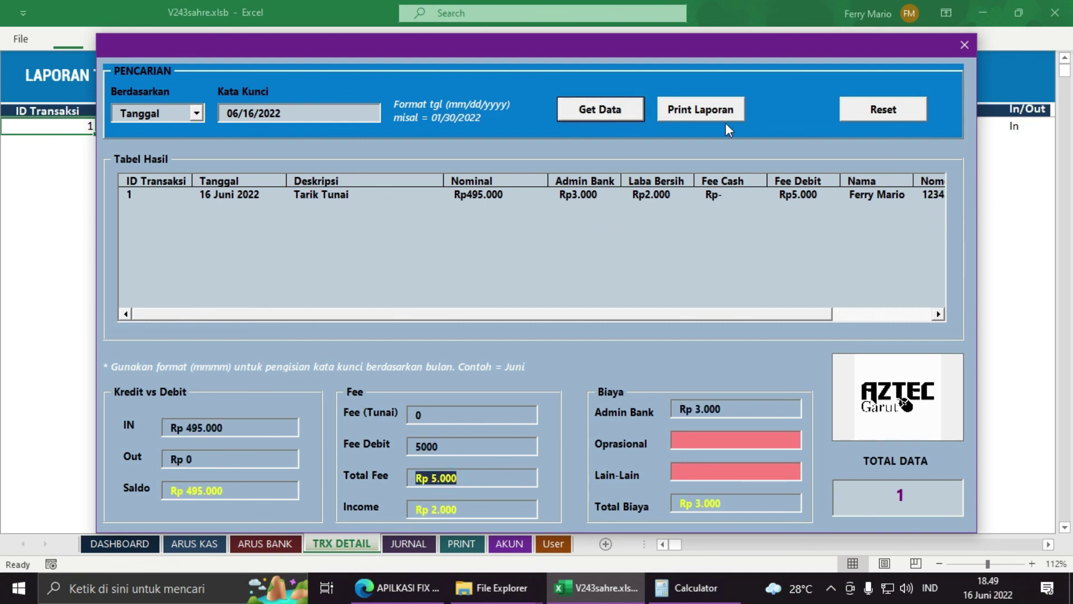
left_click(693, 110)
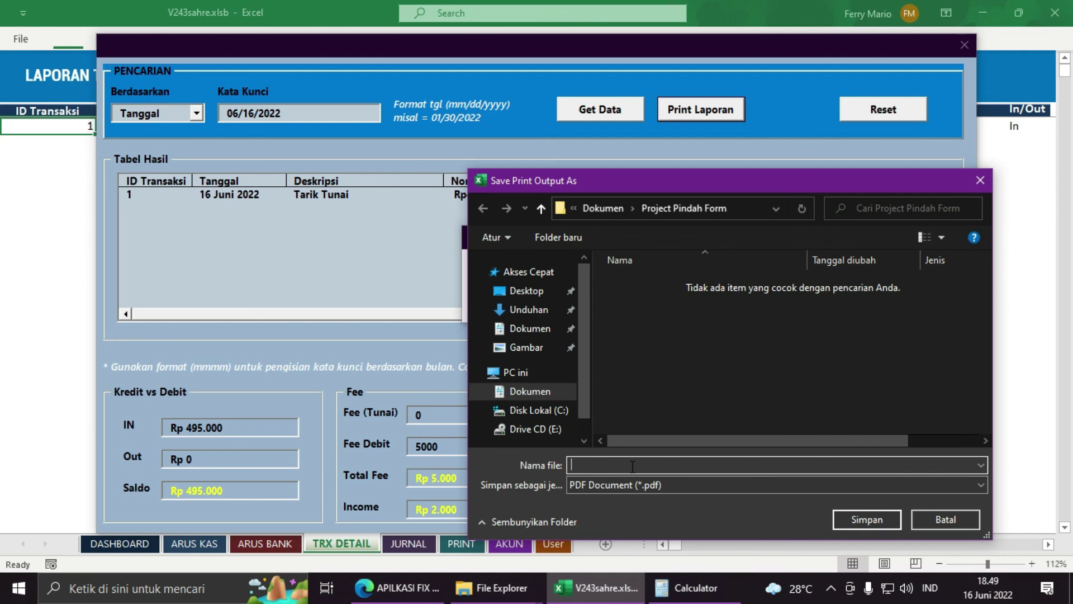
Step: Save the report PDF to the Desktop under the name 16062022
left_click_drag(694, 185, 630, 135)
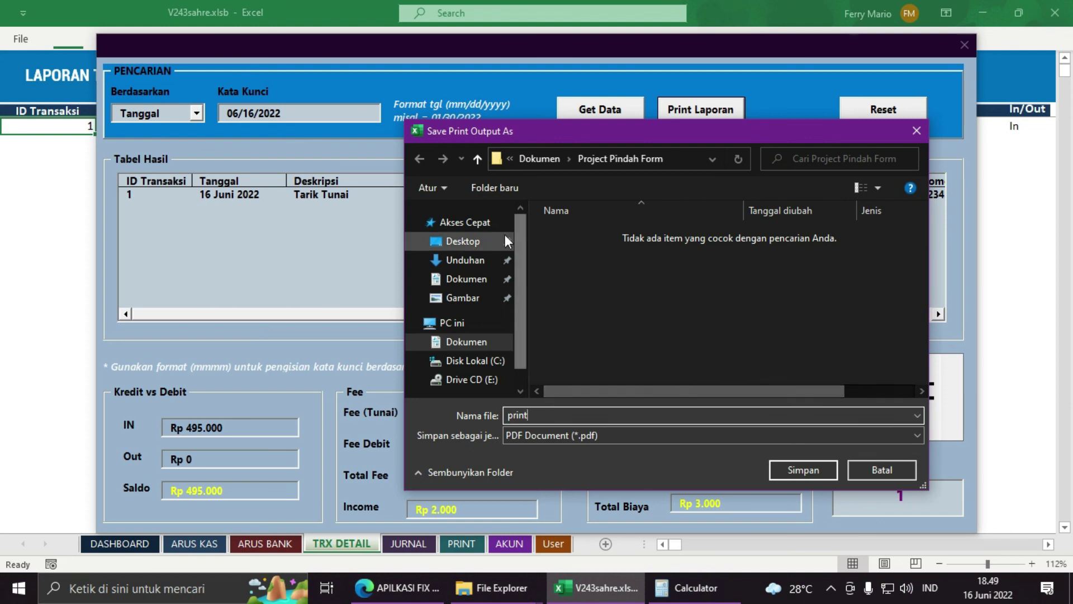
left_click(463, 242)
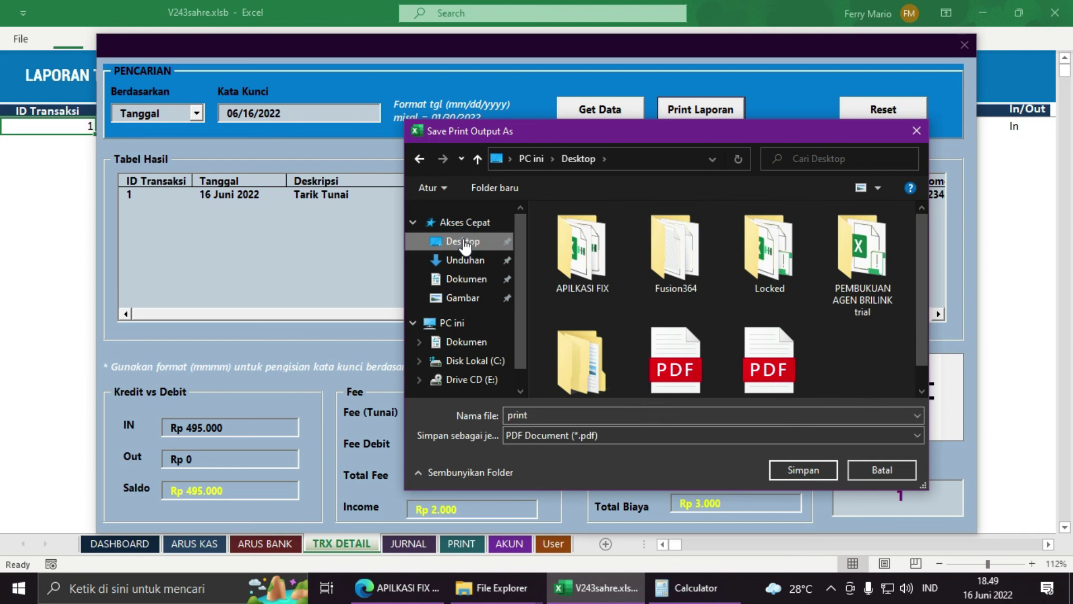
double_click(539, 414)
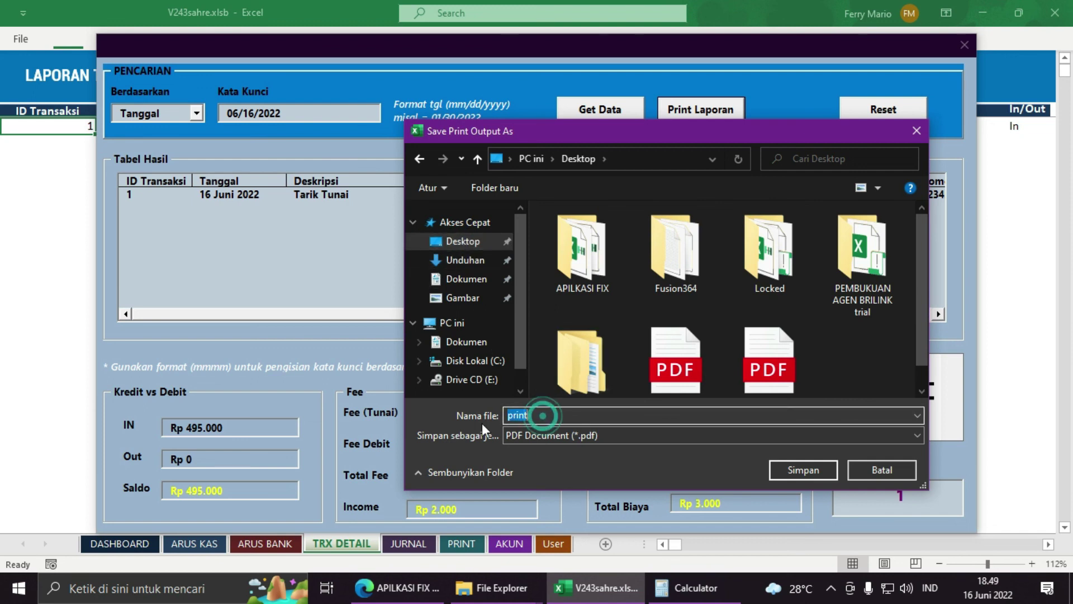
type("16062022")
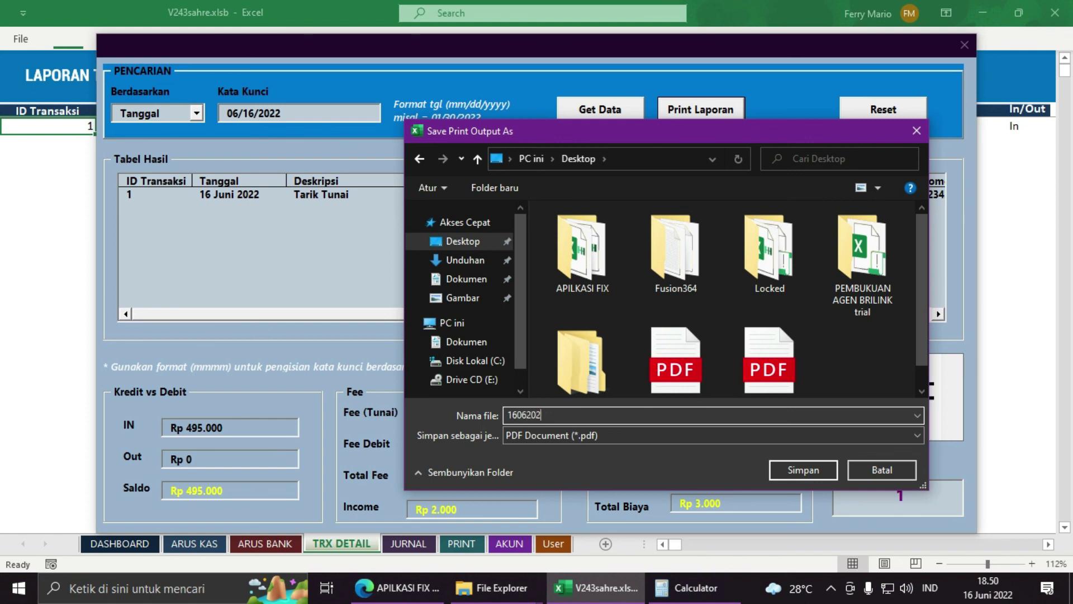
left_click(805, 470)
Step: View 16062022.pdf from the desktop in Edge, then close it to return to Excel
left_click(1071, 589)
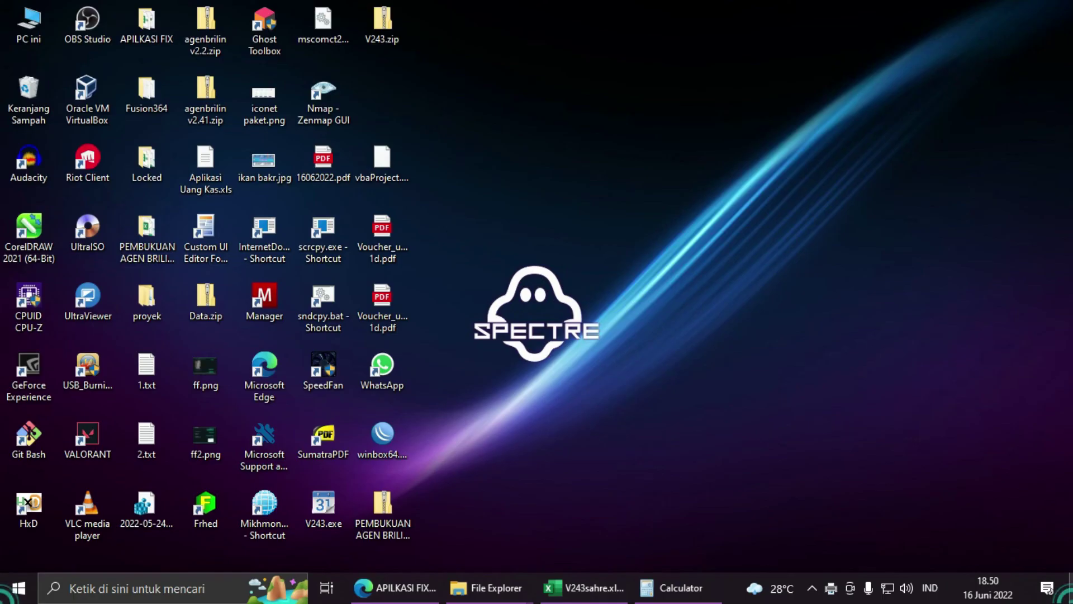
double_click(335, 180)
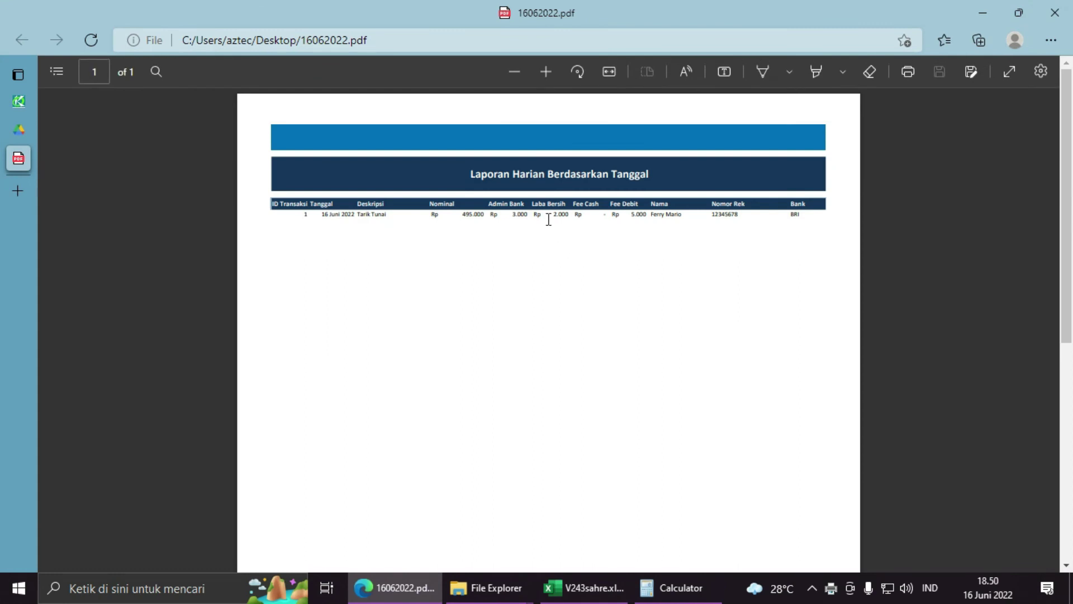
left_click(549, 219)
left_click(820, 211)
left_click(1068, 17)
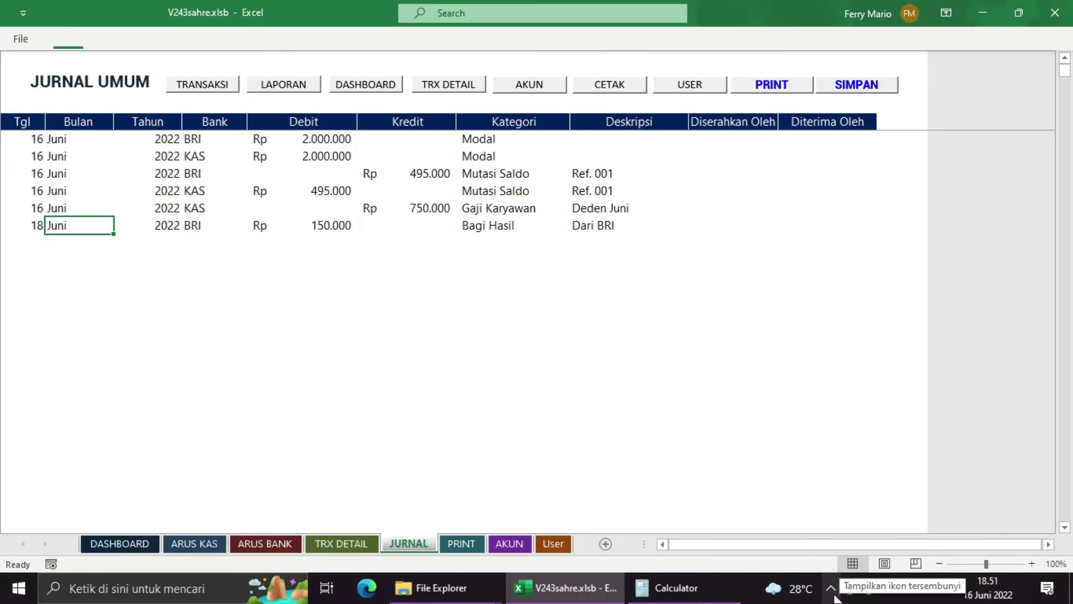
left_click(831, 588)
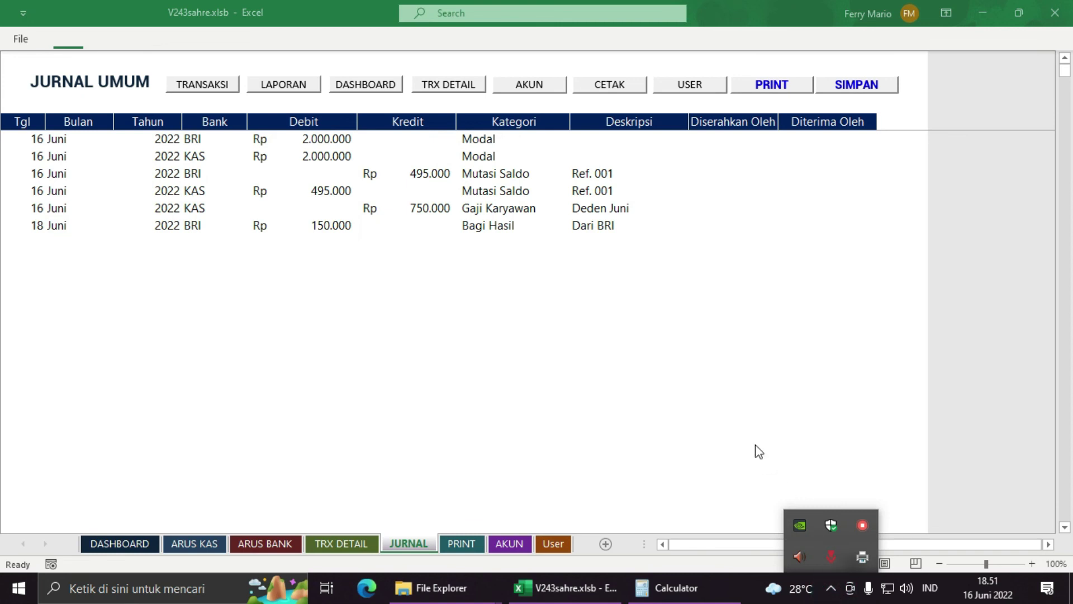
left_click(575, 584)
left_click_drag(19, 137, 12, 229)
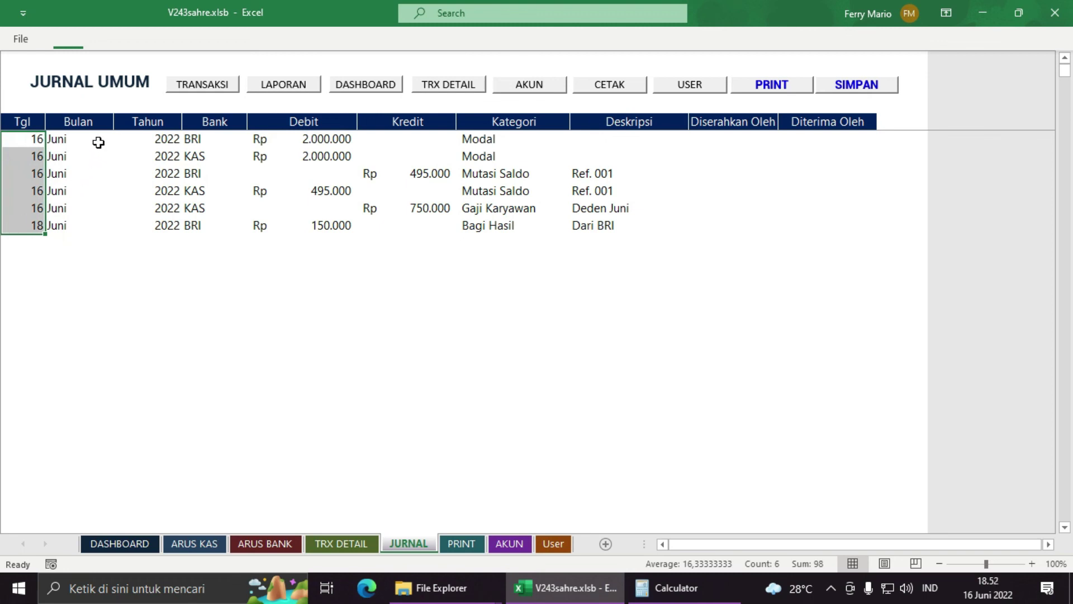
left_click_drag(97, 140, 82, 228)
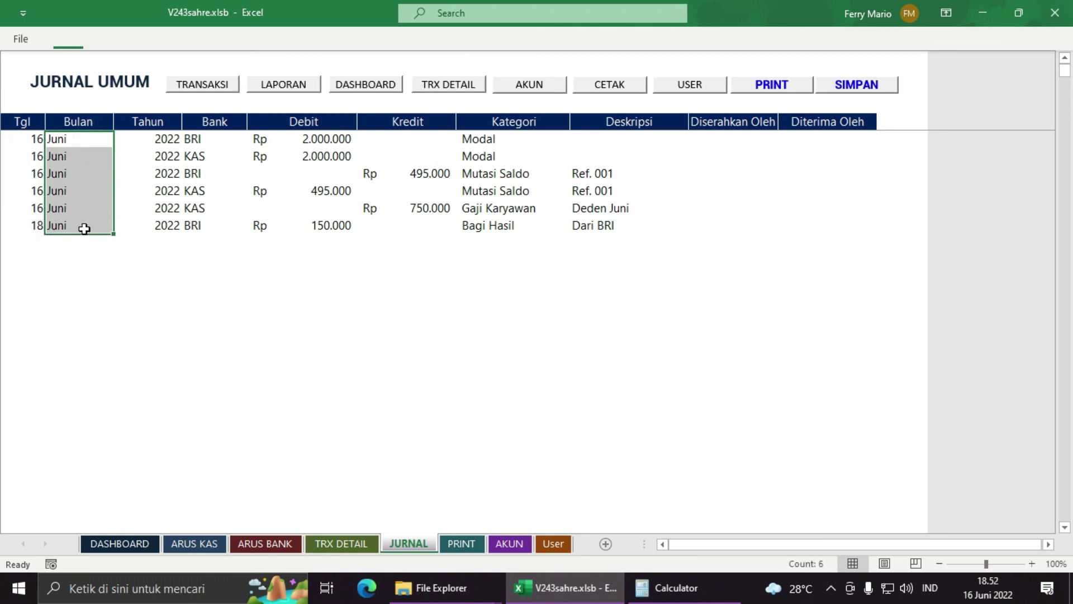
left_click_drag(158, 139, 143, 221)
left_click_drag(223, 140, 839, 223)
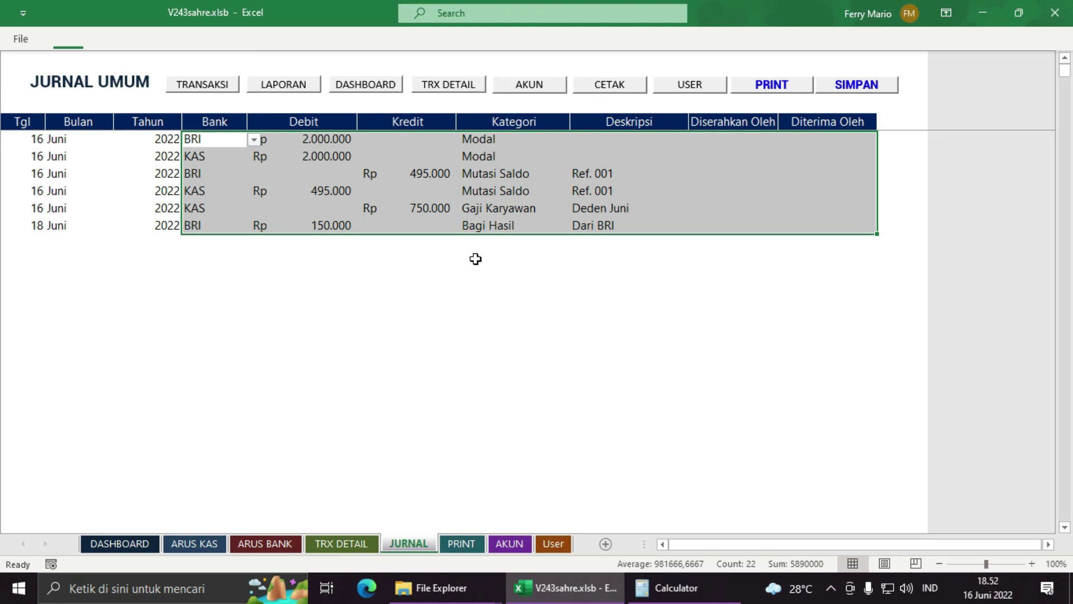
left_click(850, 589)
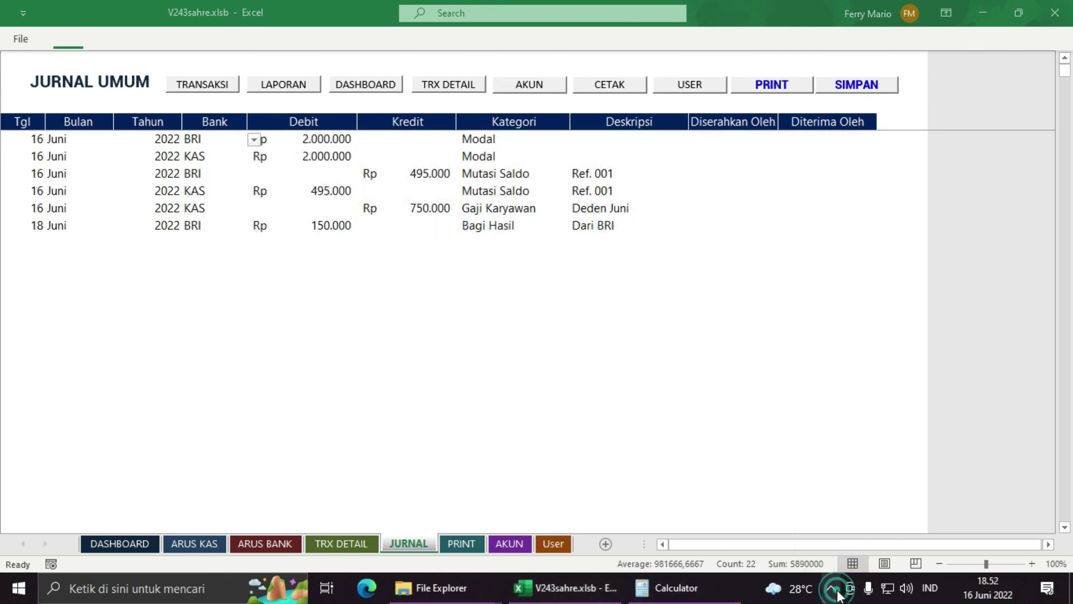
left_click(778, 540)
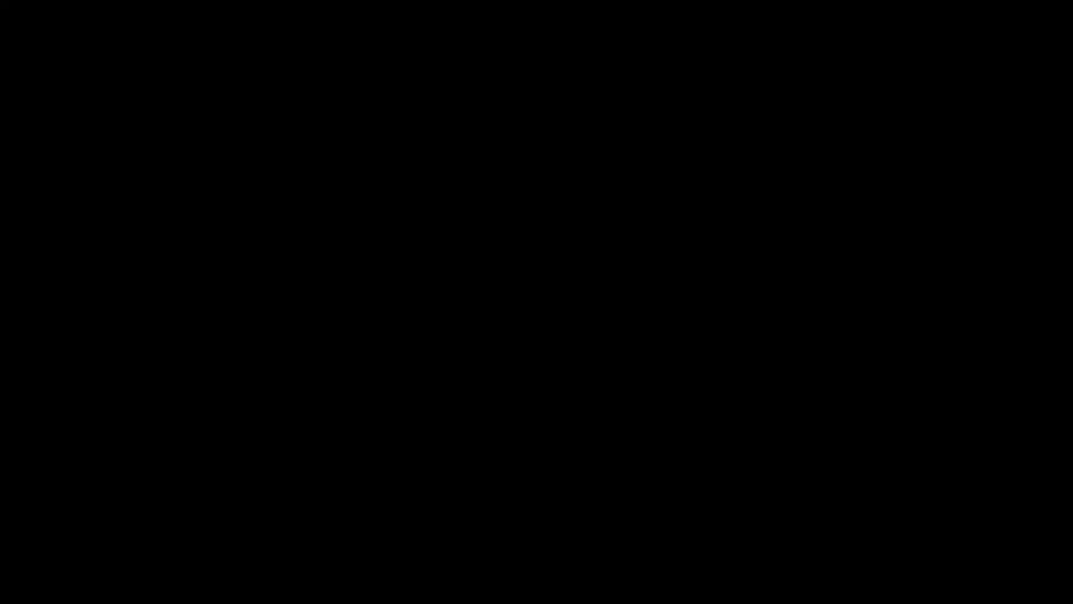